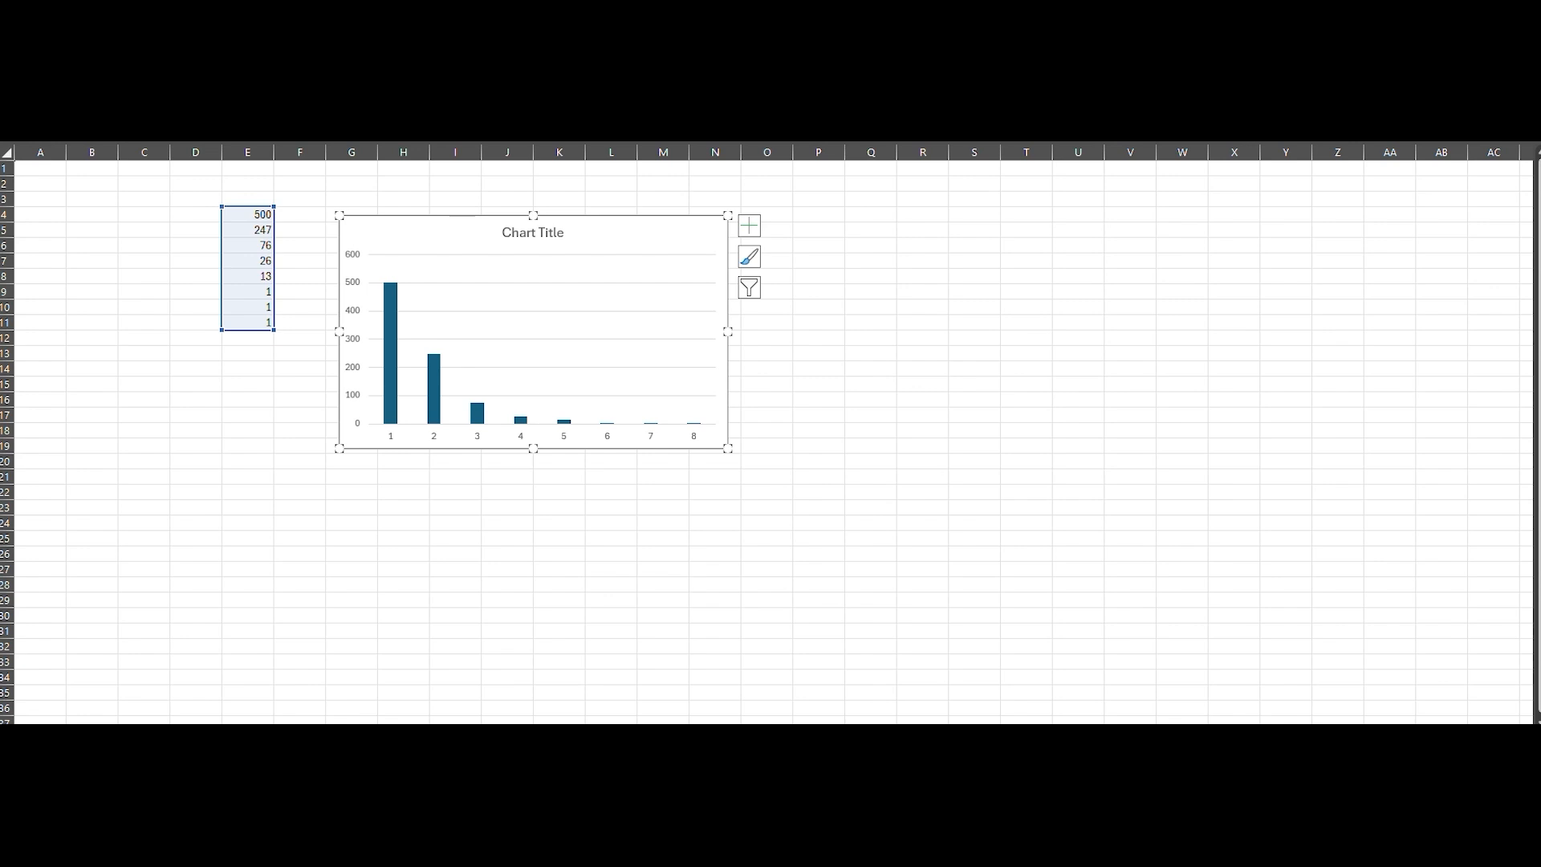
Strip the column chart down to its bars by deleting both axes, the gridlines and the chart title.
left_click(356, 286)
key("Delete")
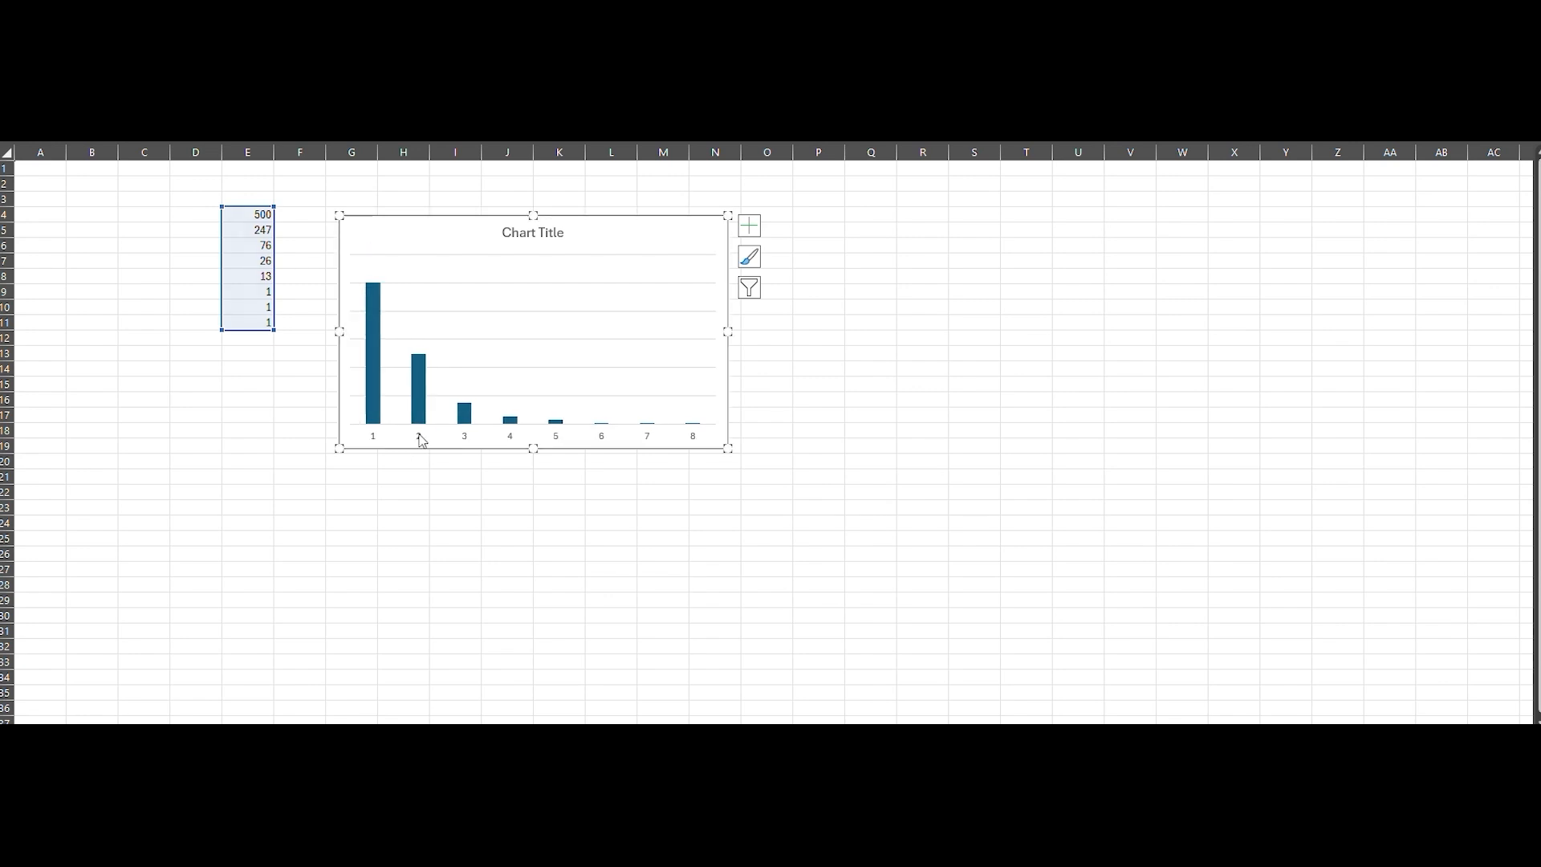
left_click(422, 440)
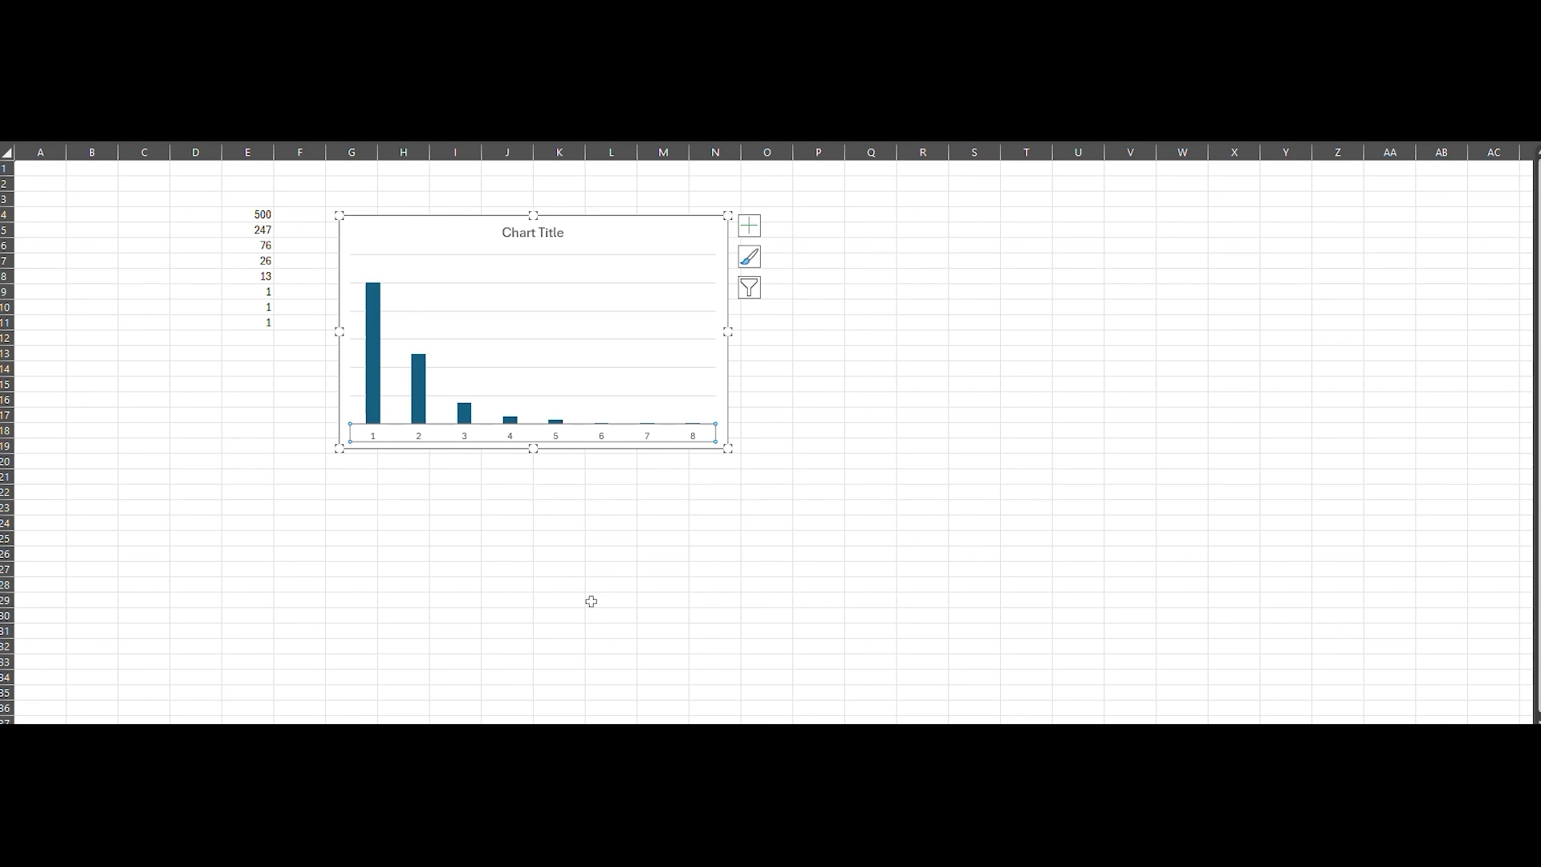
key("Delete")
left_click(530, 293)
key("Delete")
left_click(536, 236)
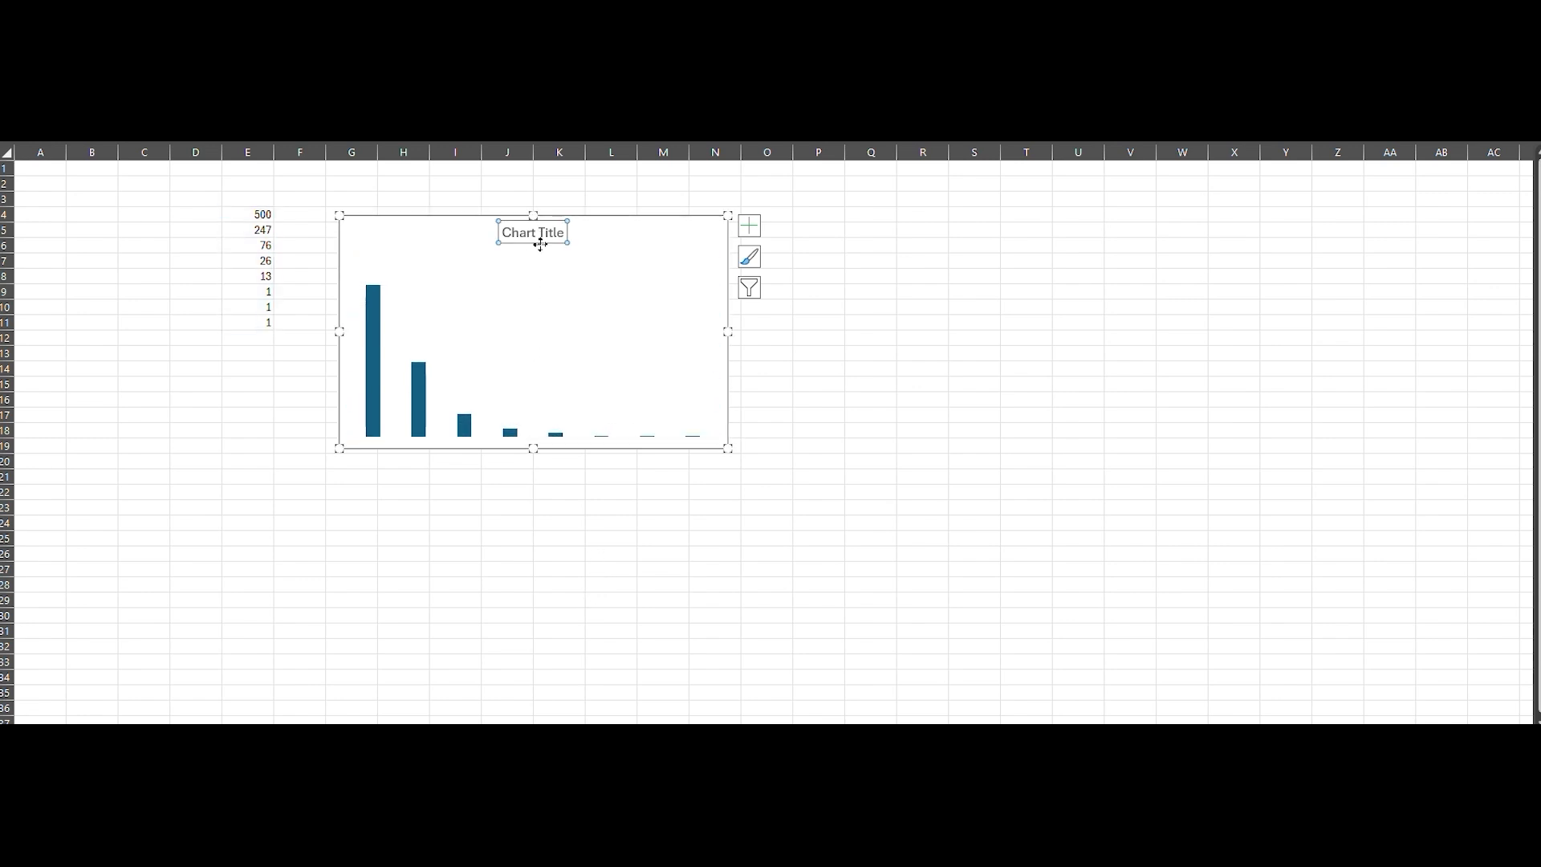
key("Delete")
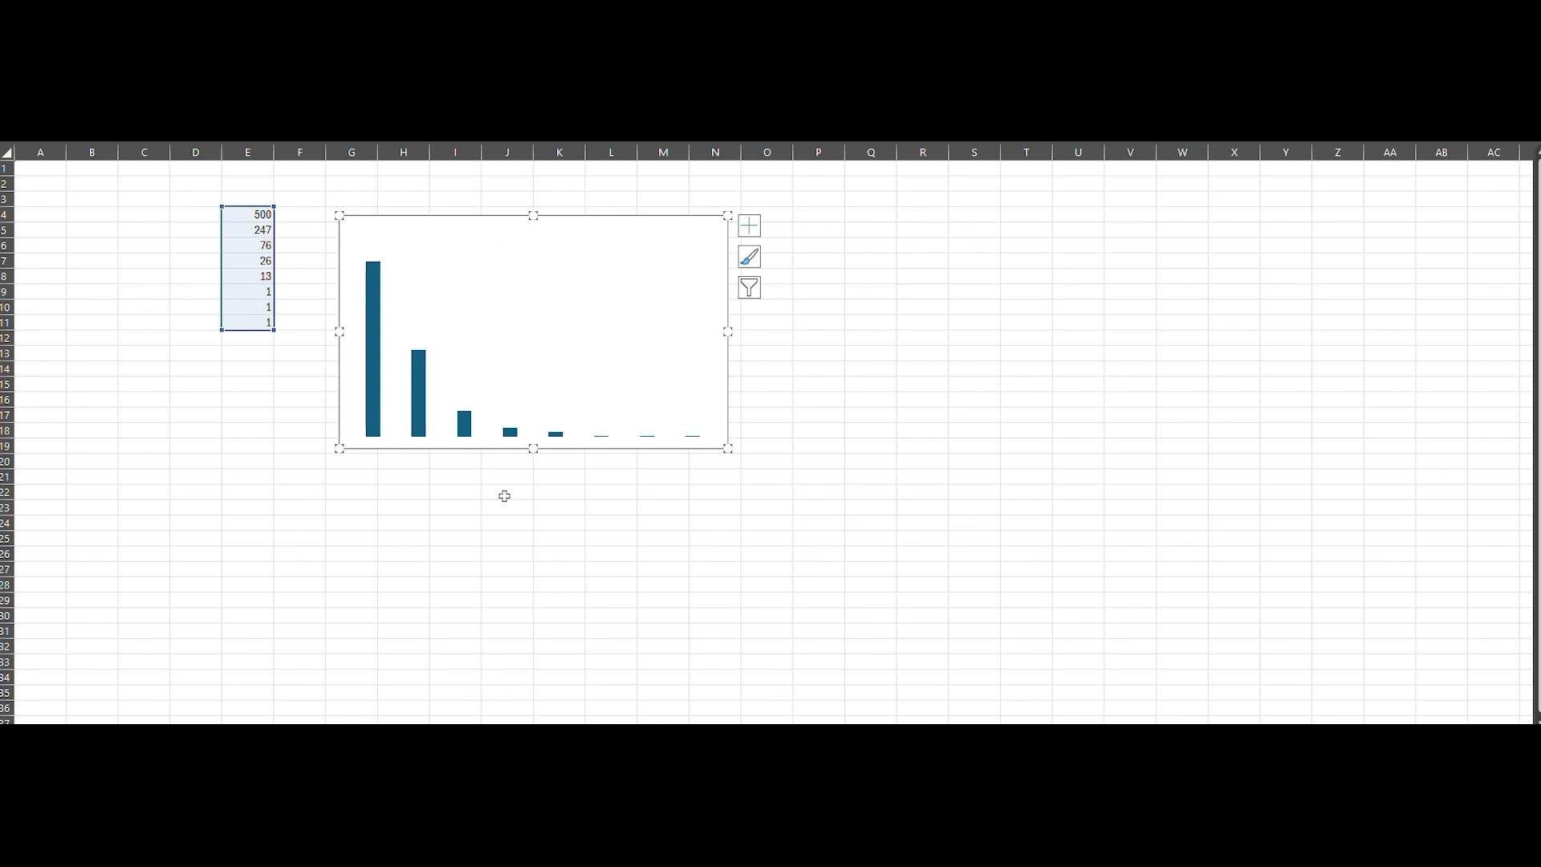
Widen the chart's bars by setting the data series gap width to 43%.
left_click(382, 289)
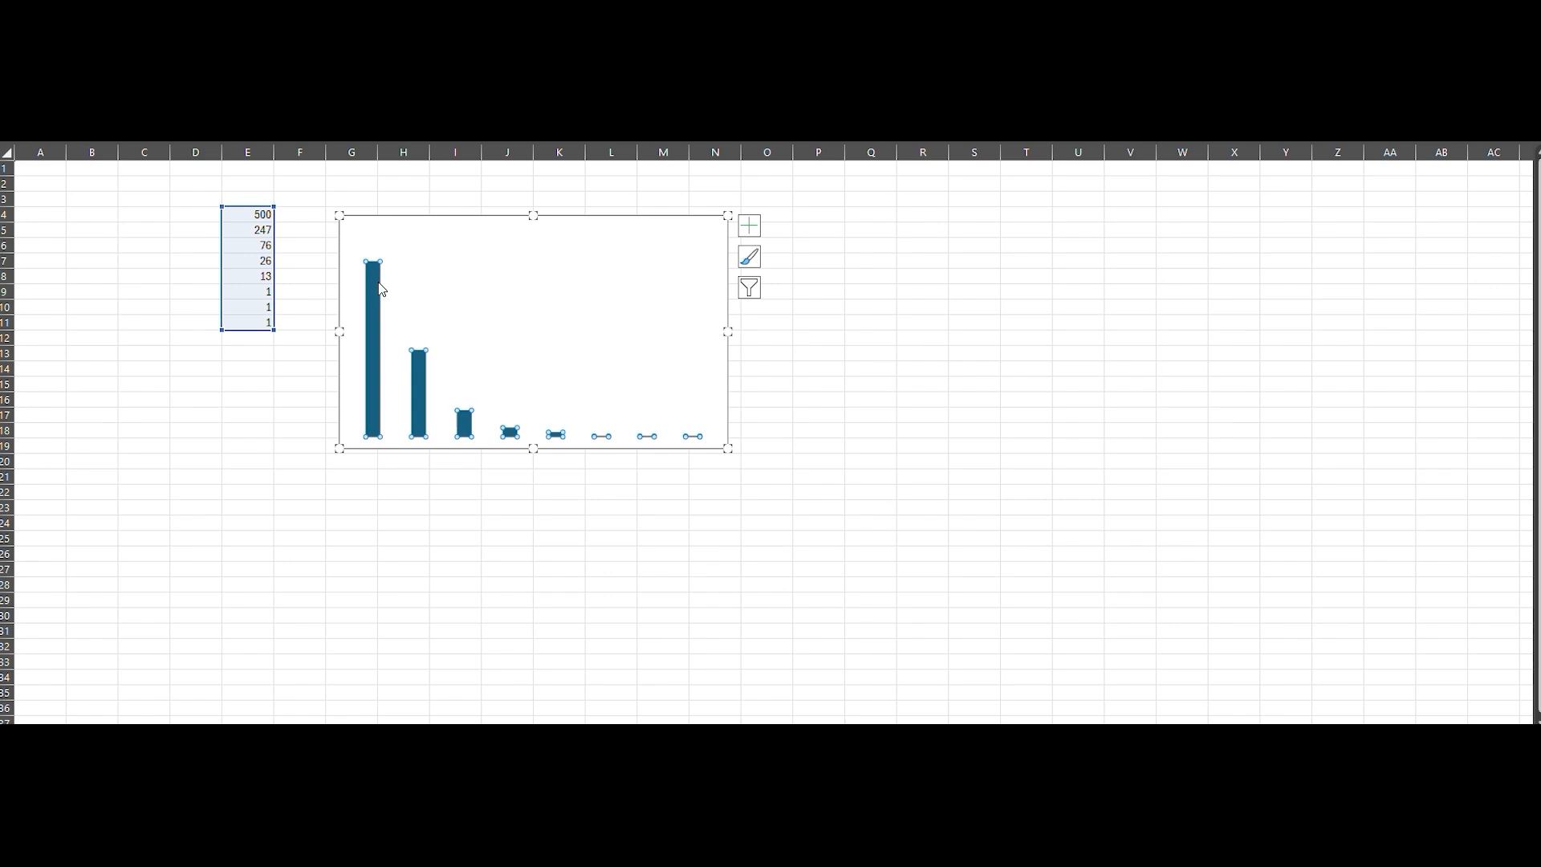
right_click(382, 288)
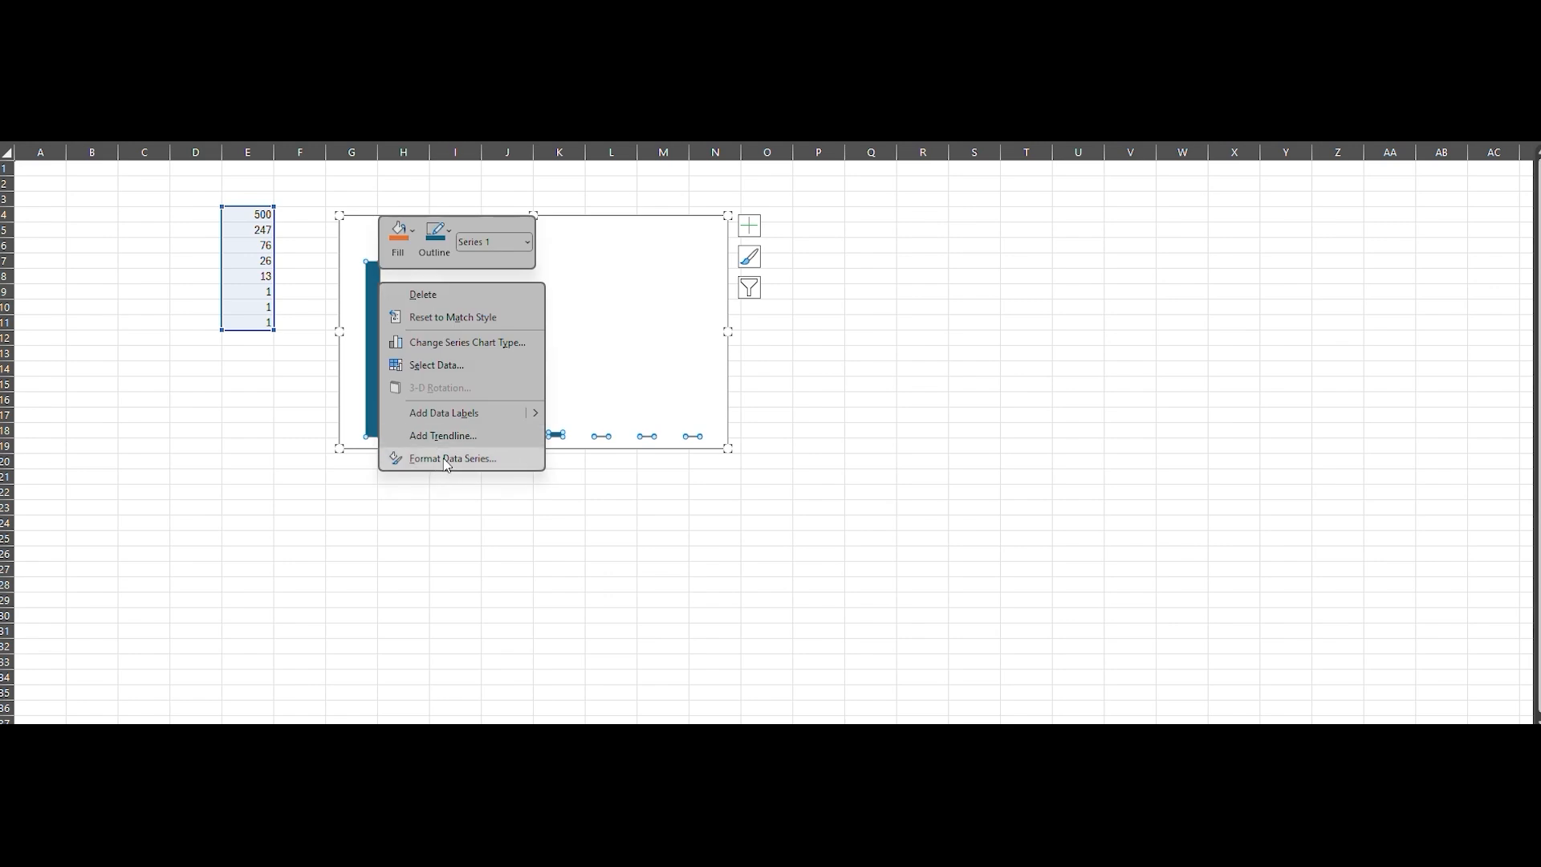
left_click(450, 459)
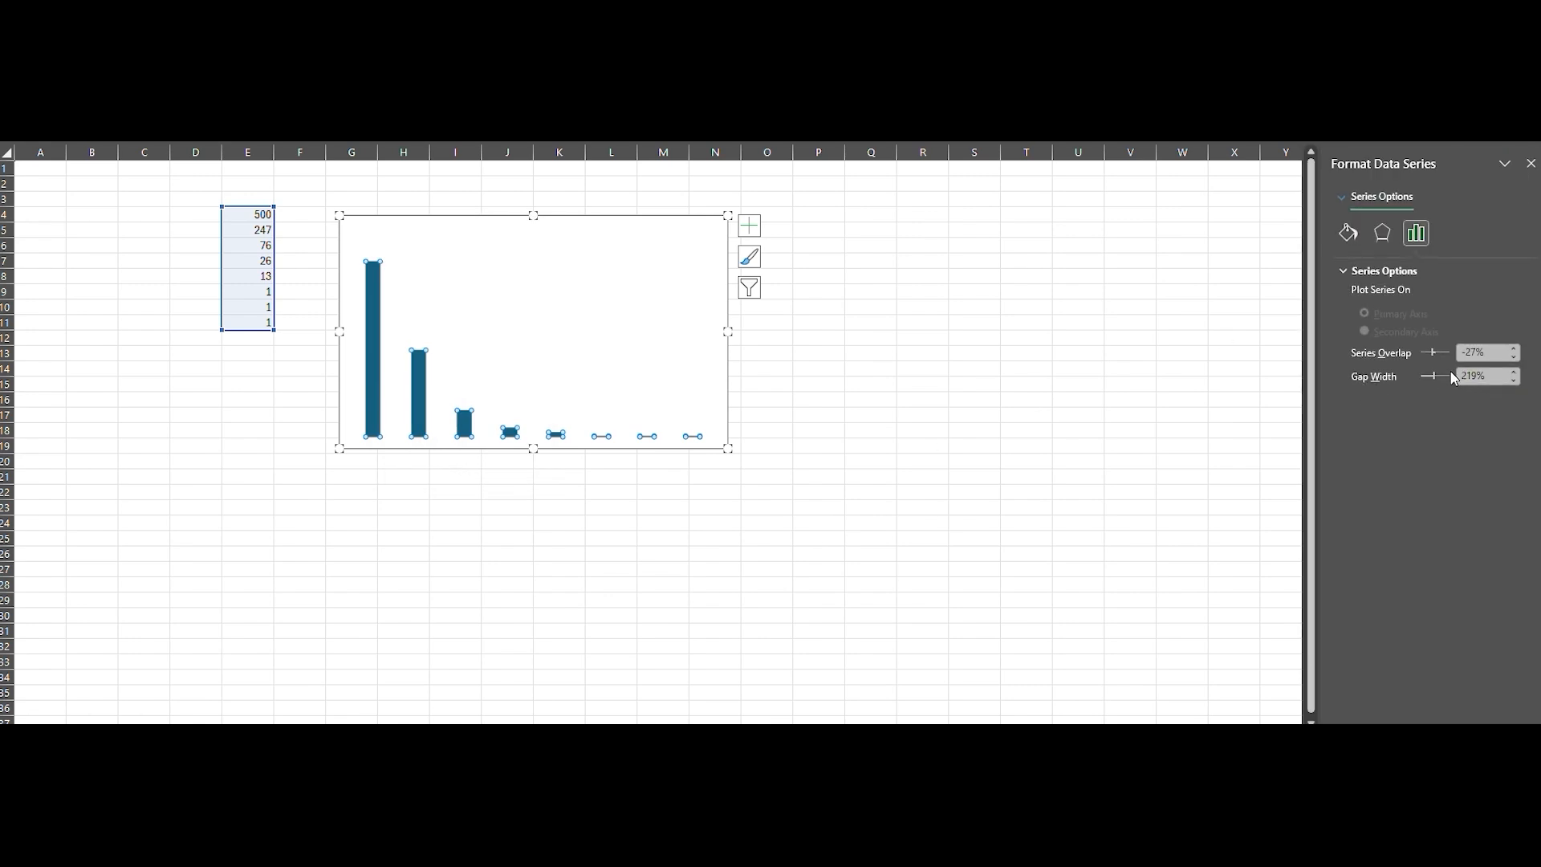
left_click_drag(1433, 379, 1426, 385)
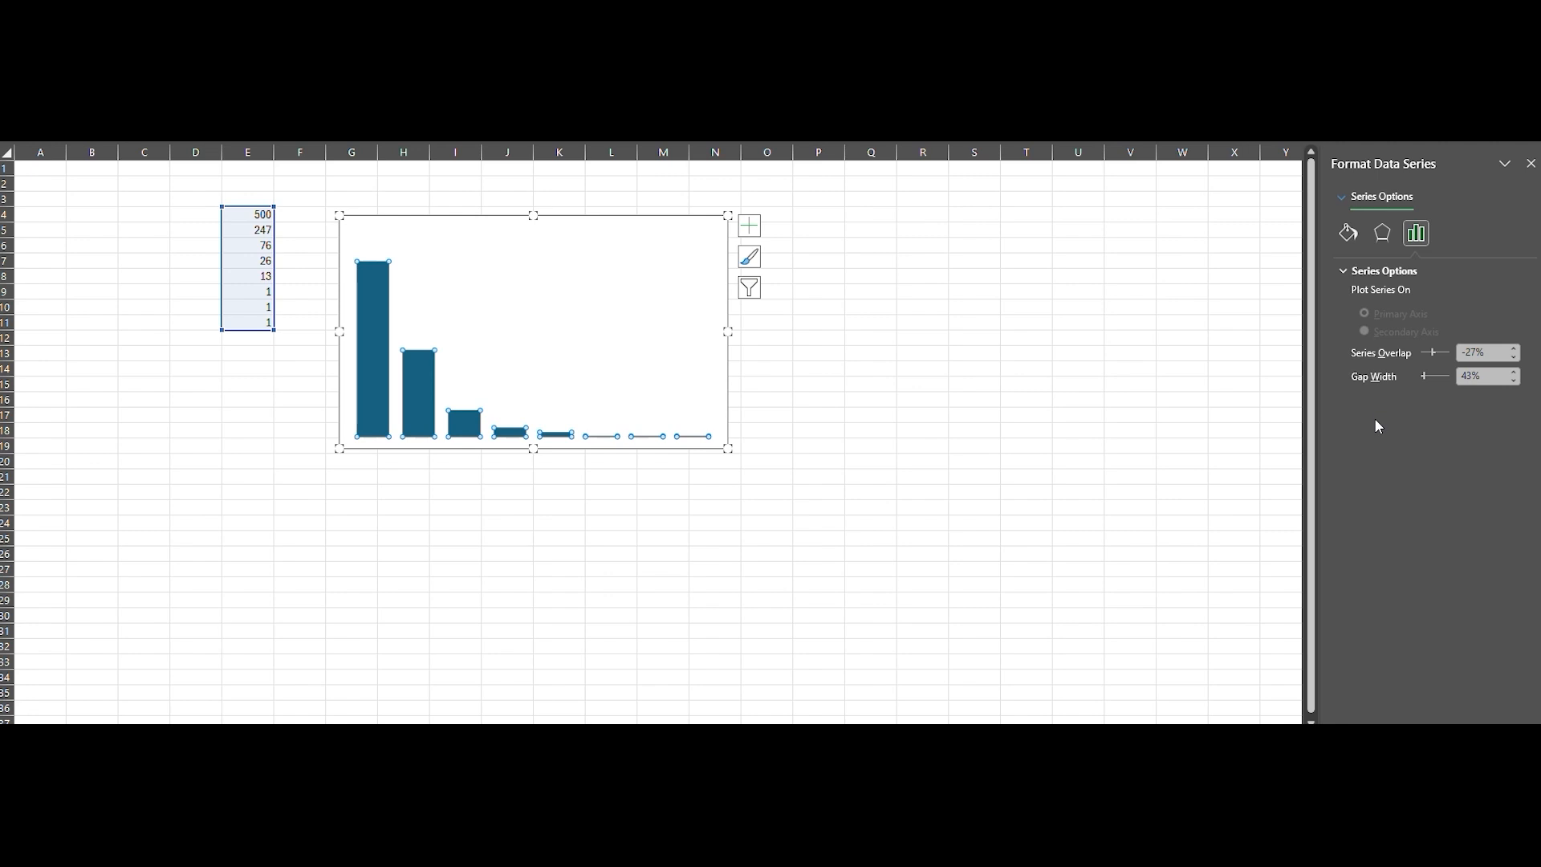
left_click(1433, 354)
left_click(781, 359)
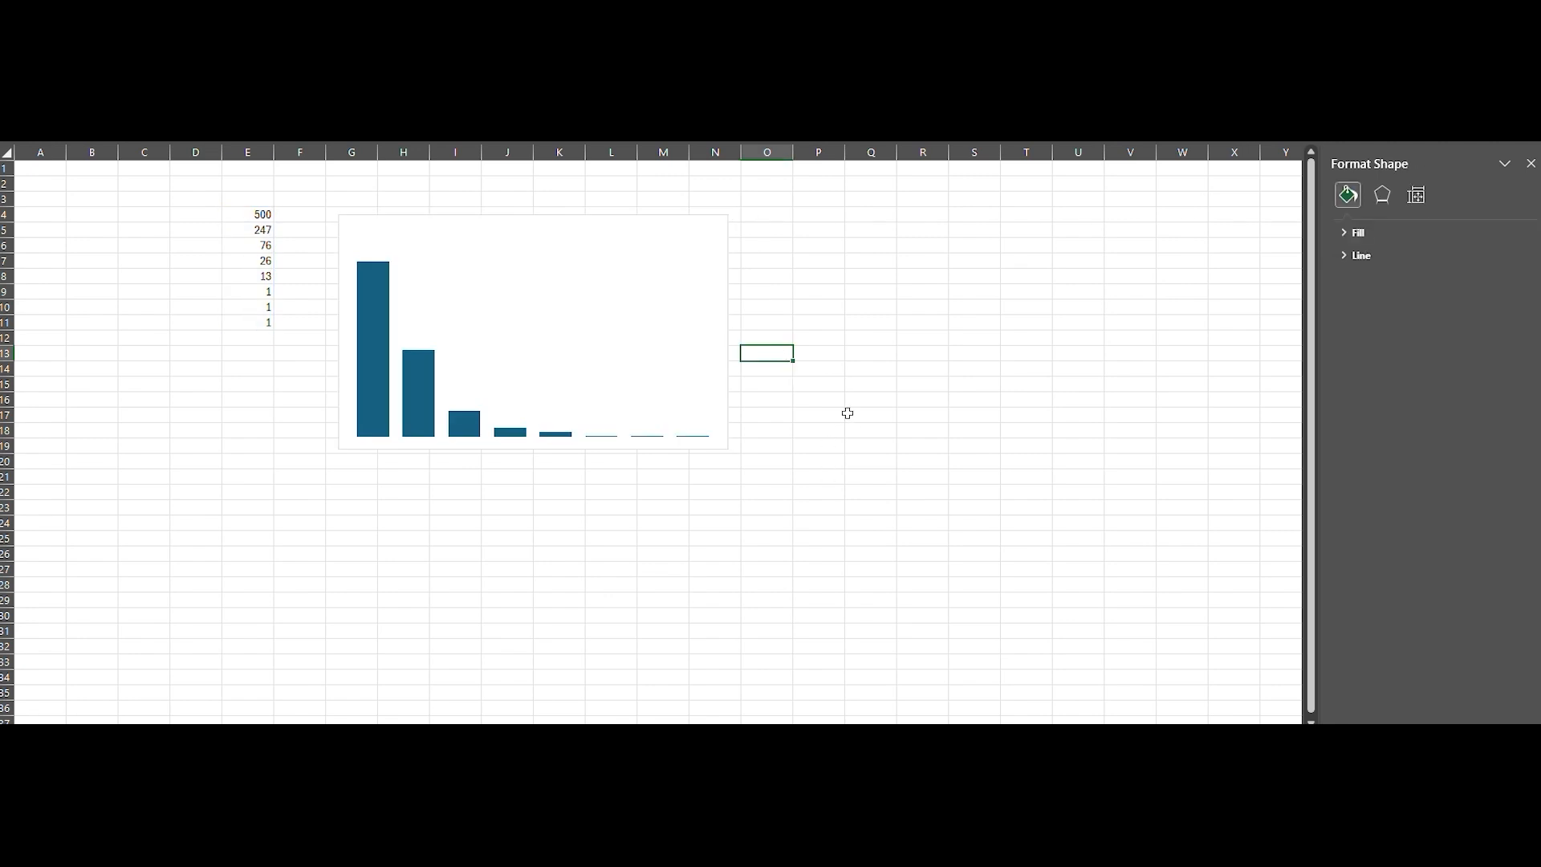
Copy the entire chart area to the clipboard.
left_click(684, 220)
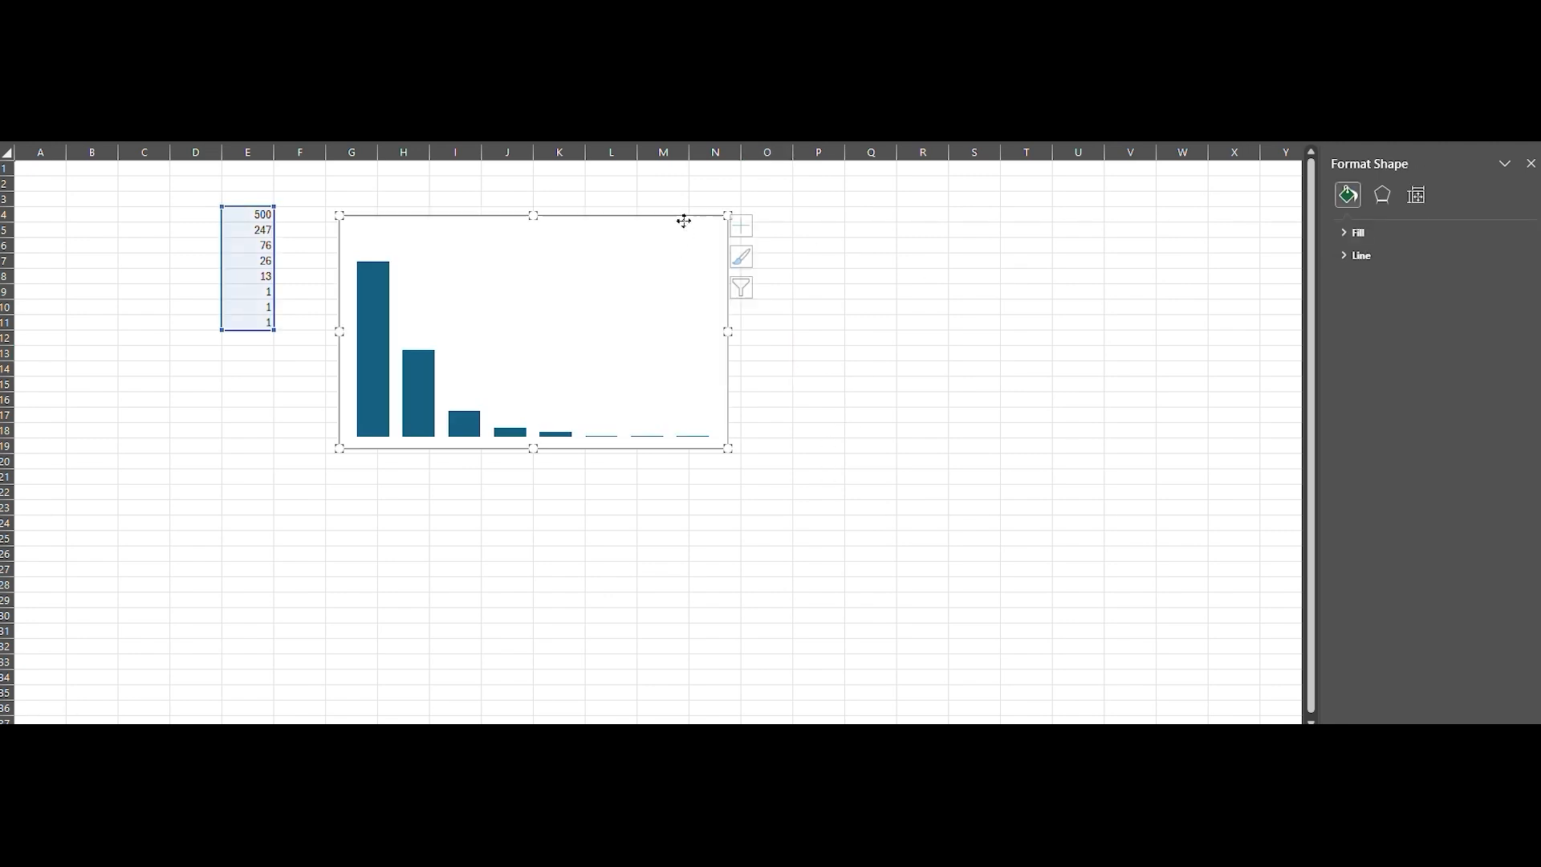
right_click(666, 228)
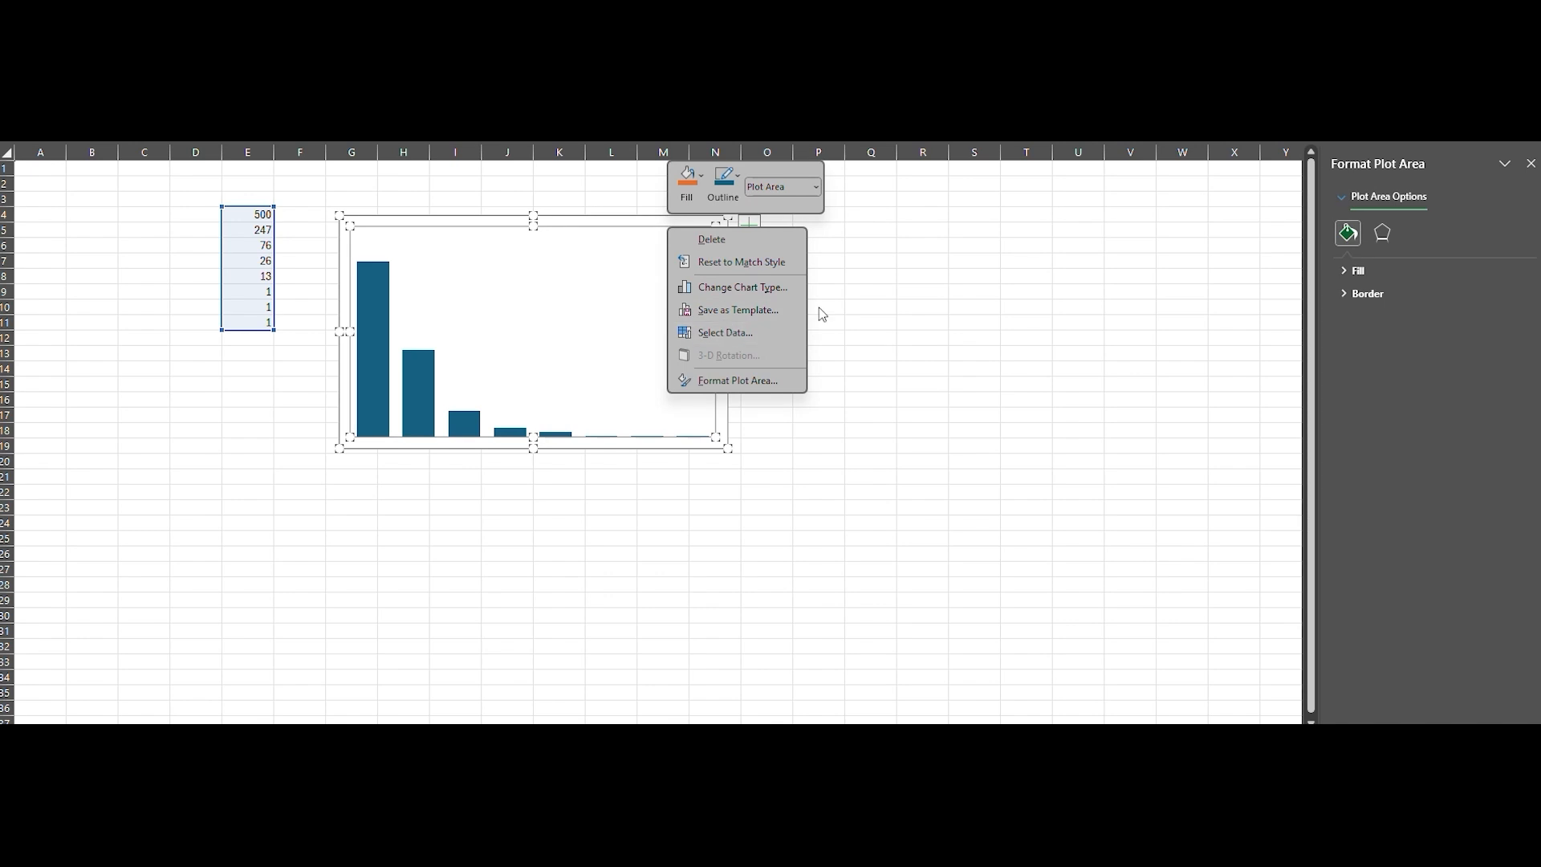
left_click(631, 218)
right_click(633, 218)
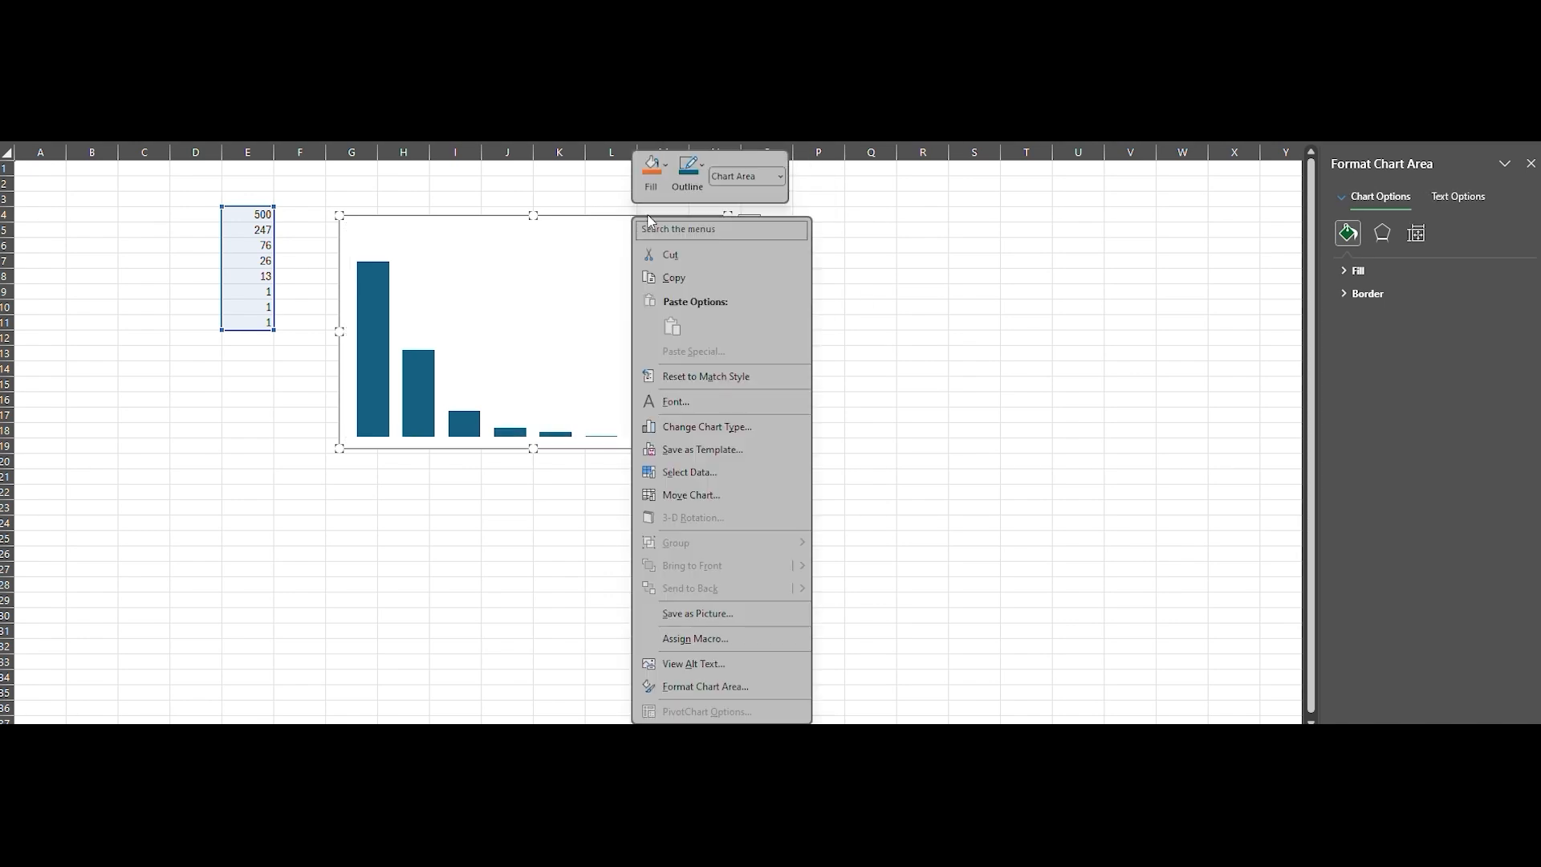
left_click(687, 280)
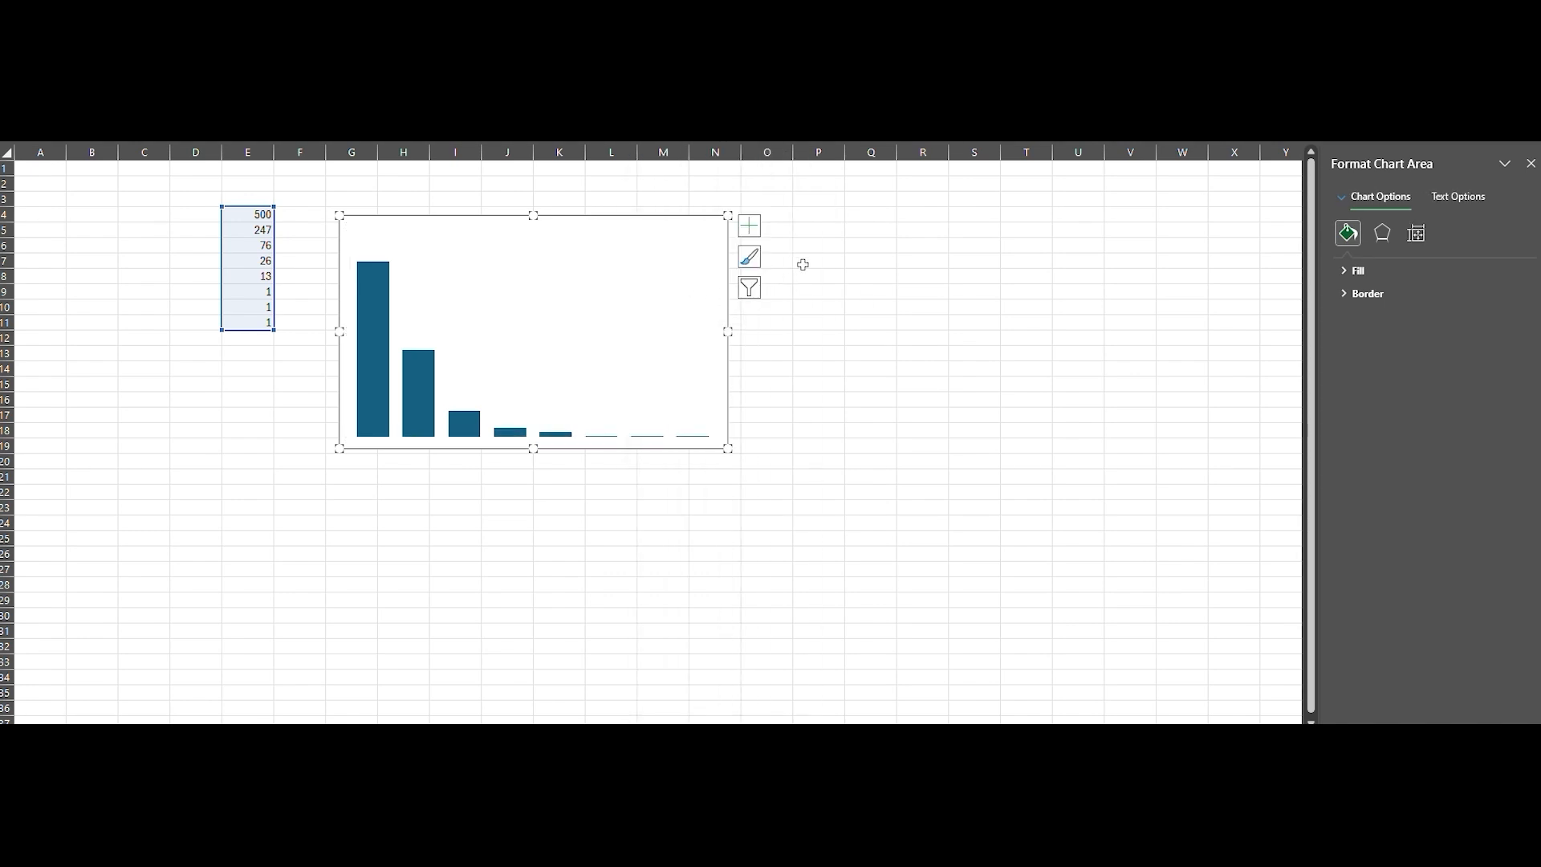
right_click(812, 261)
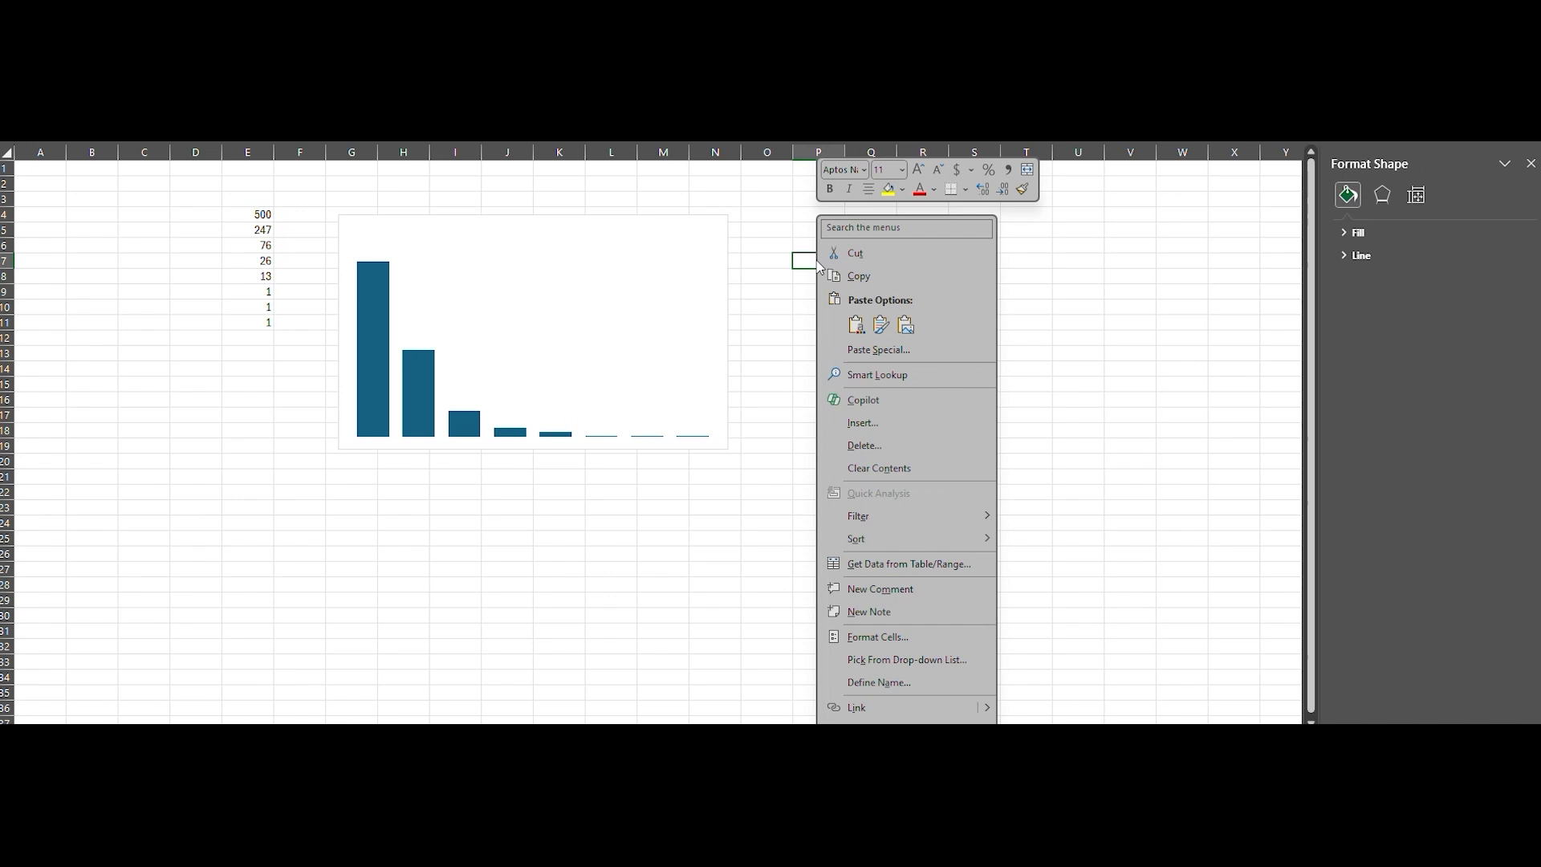
left_click(905, 329)
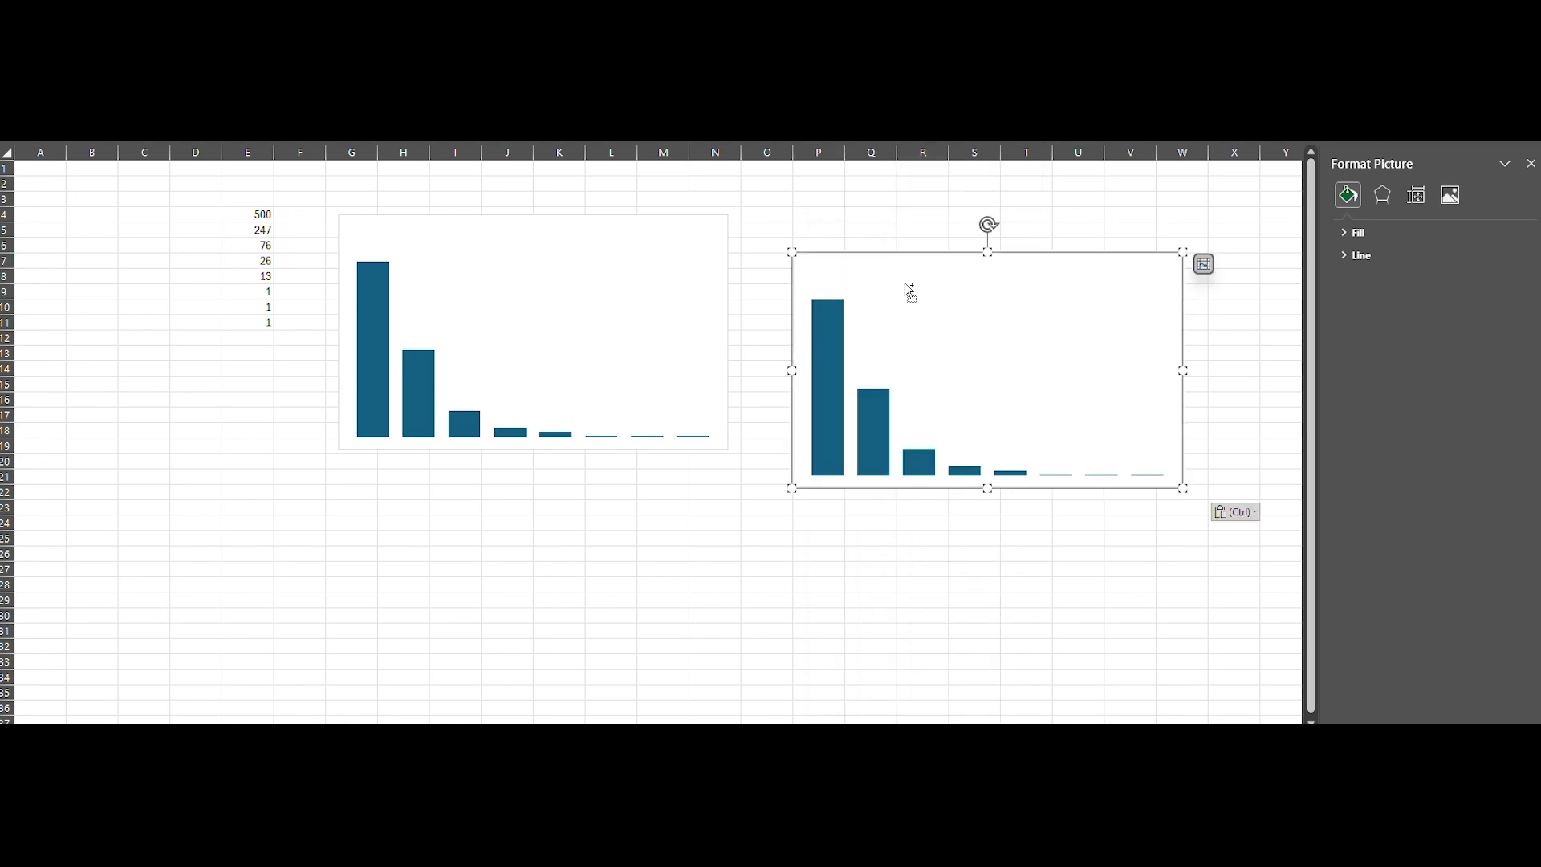
key("ctrl+z")
Launch Paint and paste the copied chart onto the canvas as an image.
key("super+s")
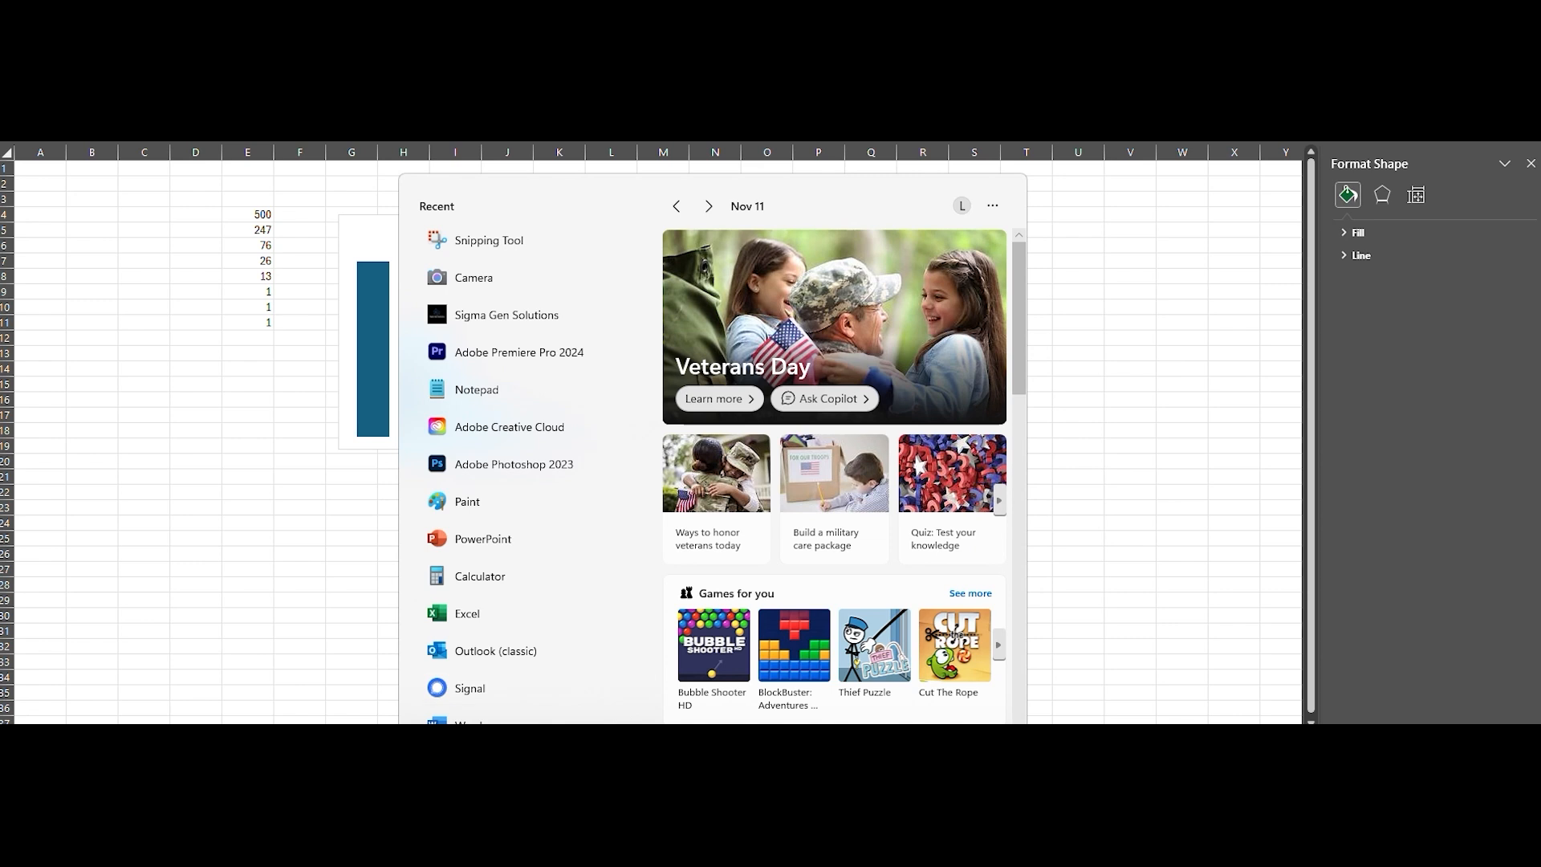
type("paint")
key("Return")
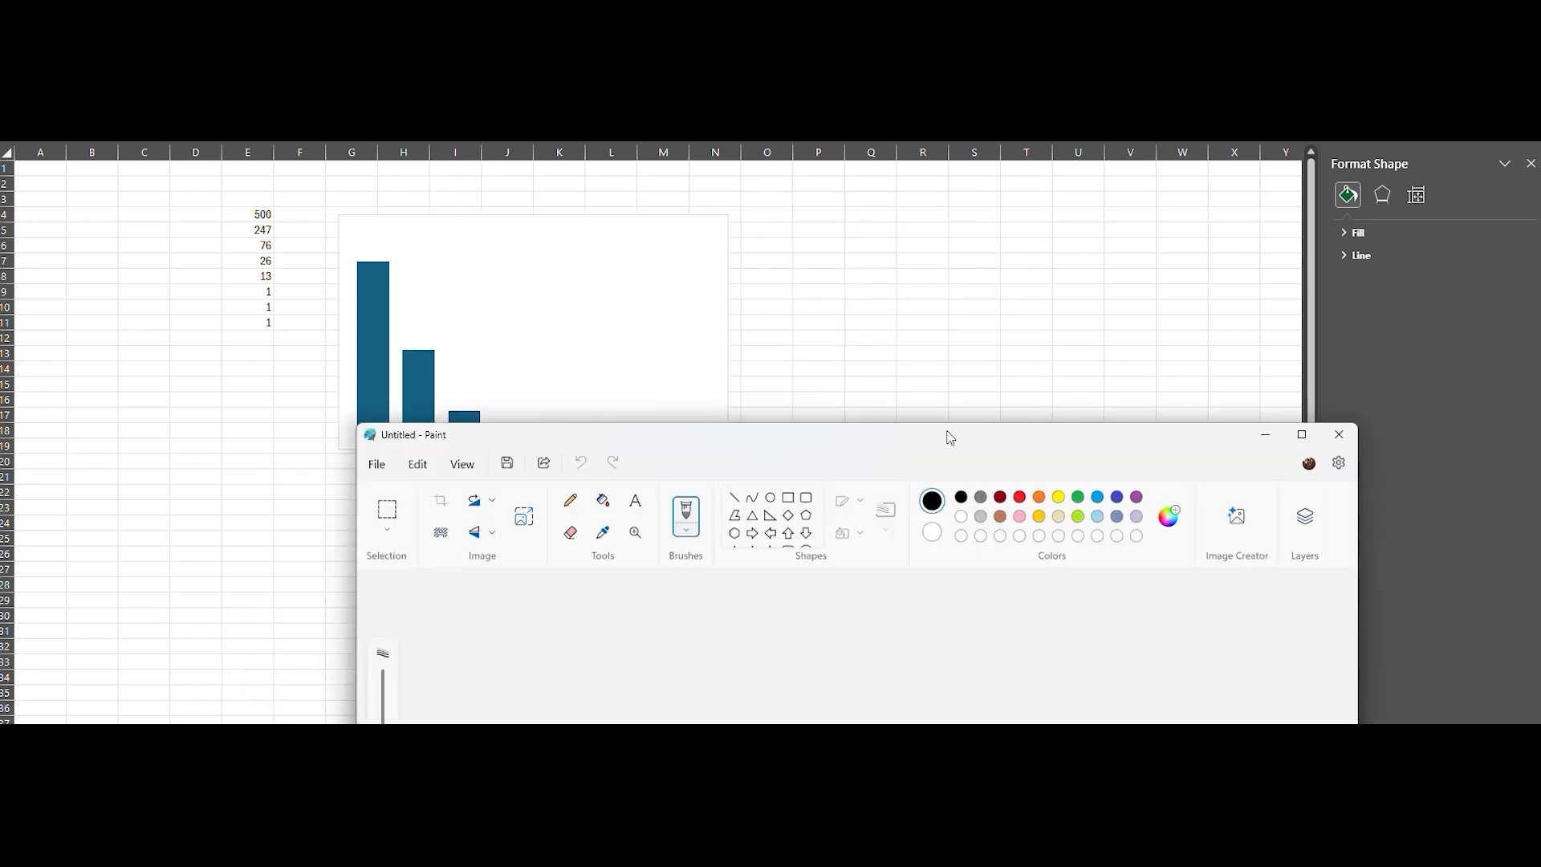
key("ctrl+v")
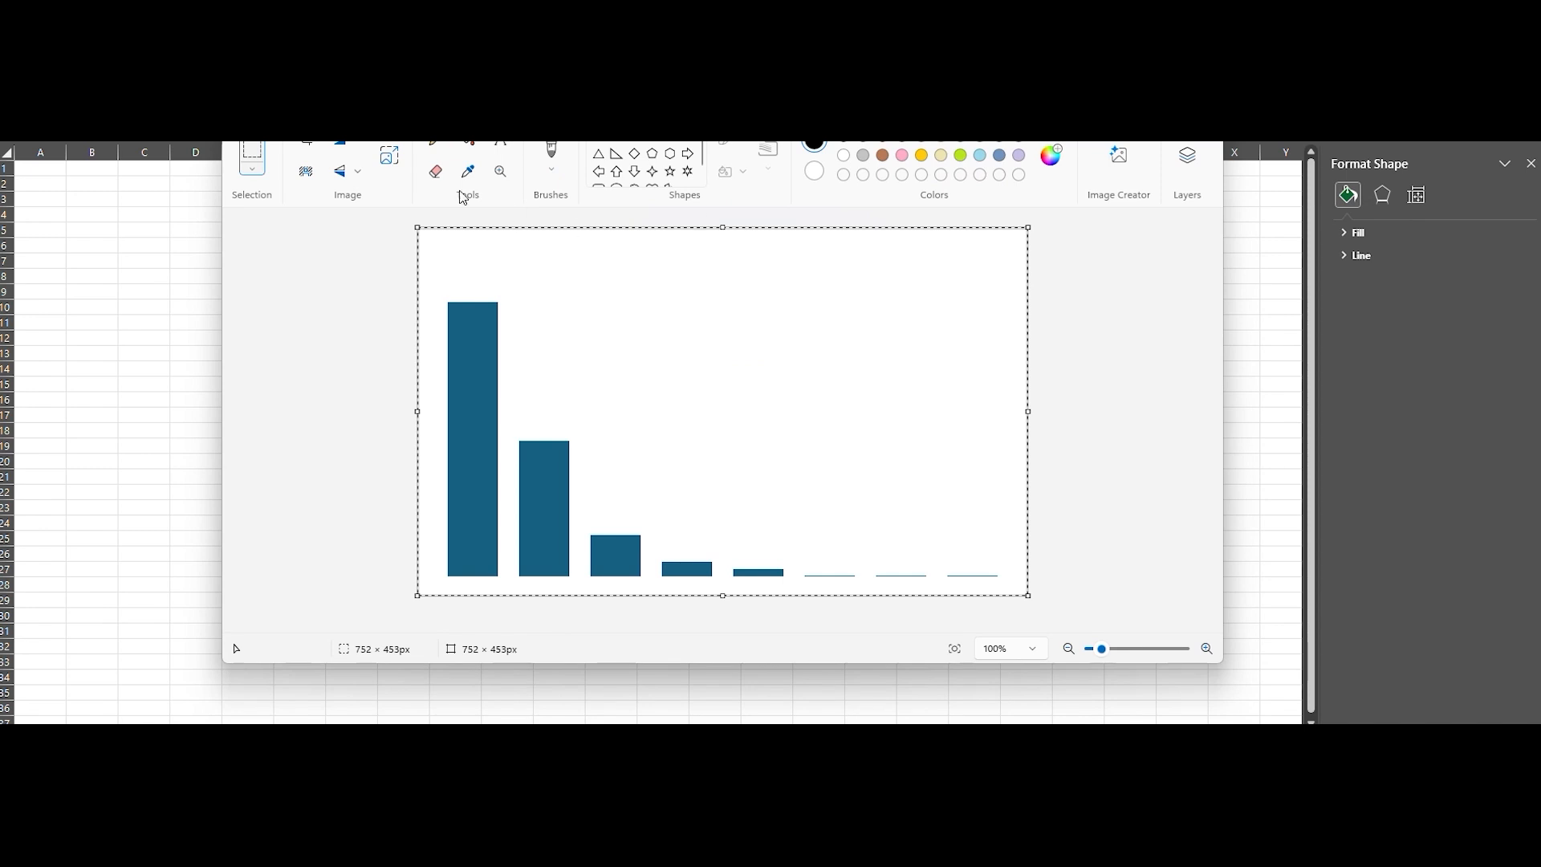
Save the chart image as a PNG named "test chart raw 3" in the retextured charts folder and close Paint.
key("alt+f")
key("alt+e")
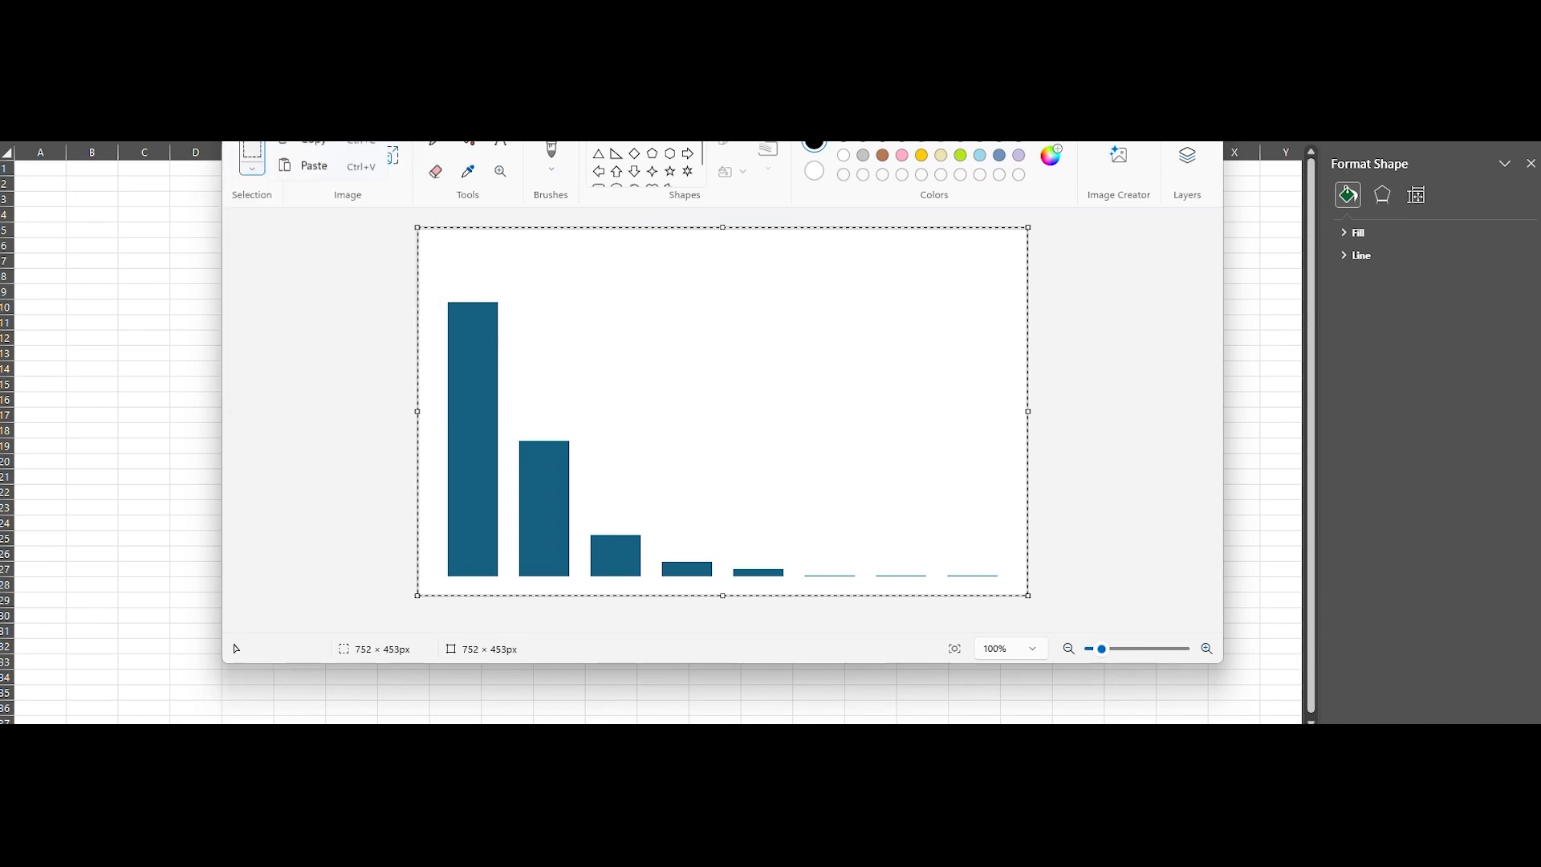
left_click_drag(435, 81, 407, 153)
left_click(214, 176)
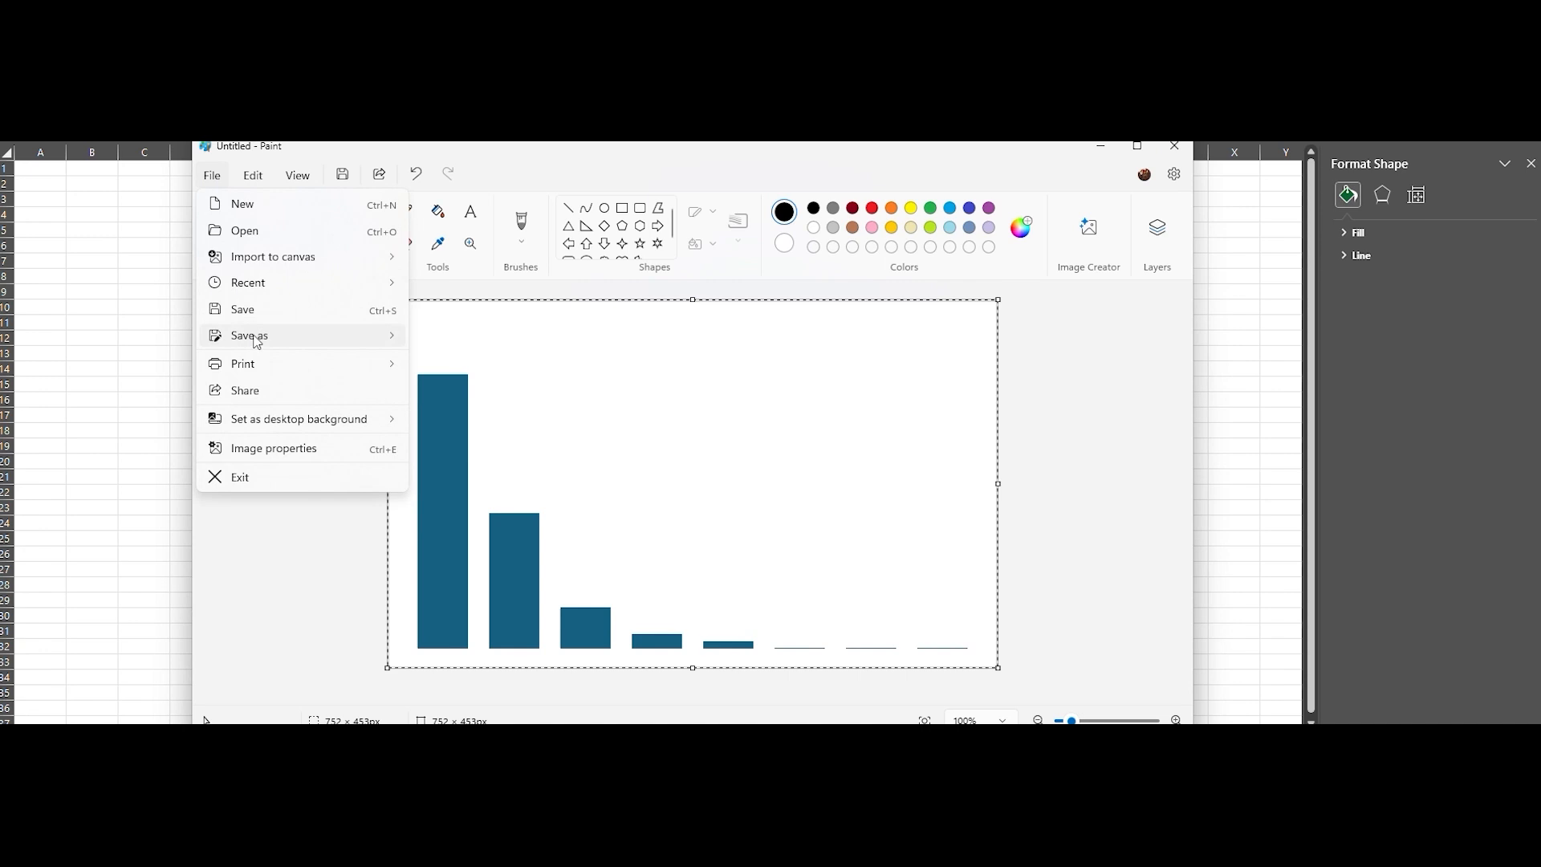
mouse_move(311, 335)
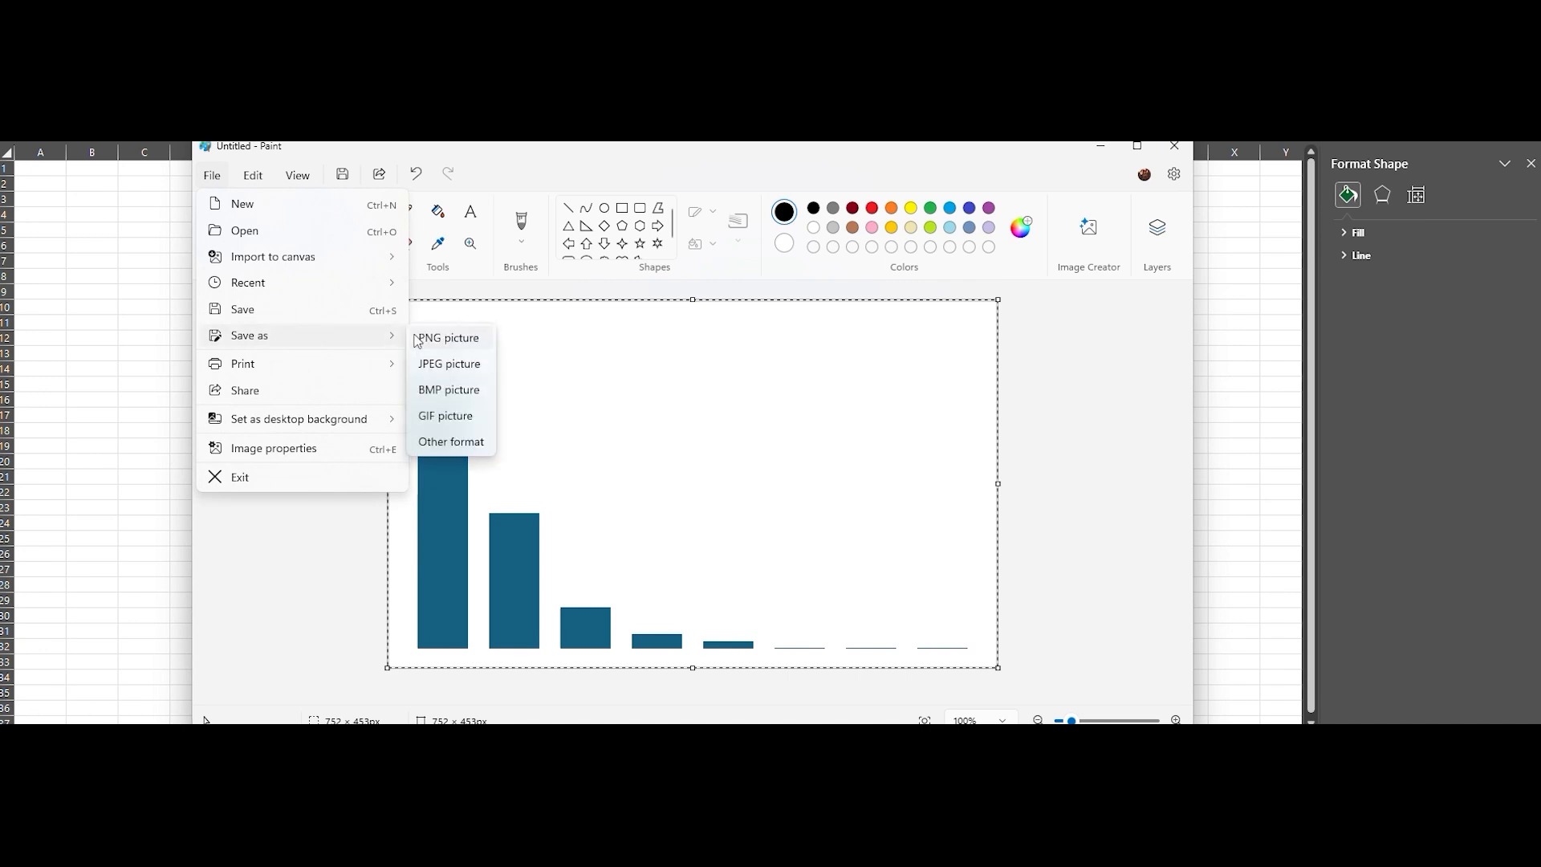
left_click(434, 337)
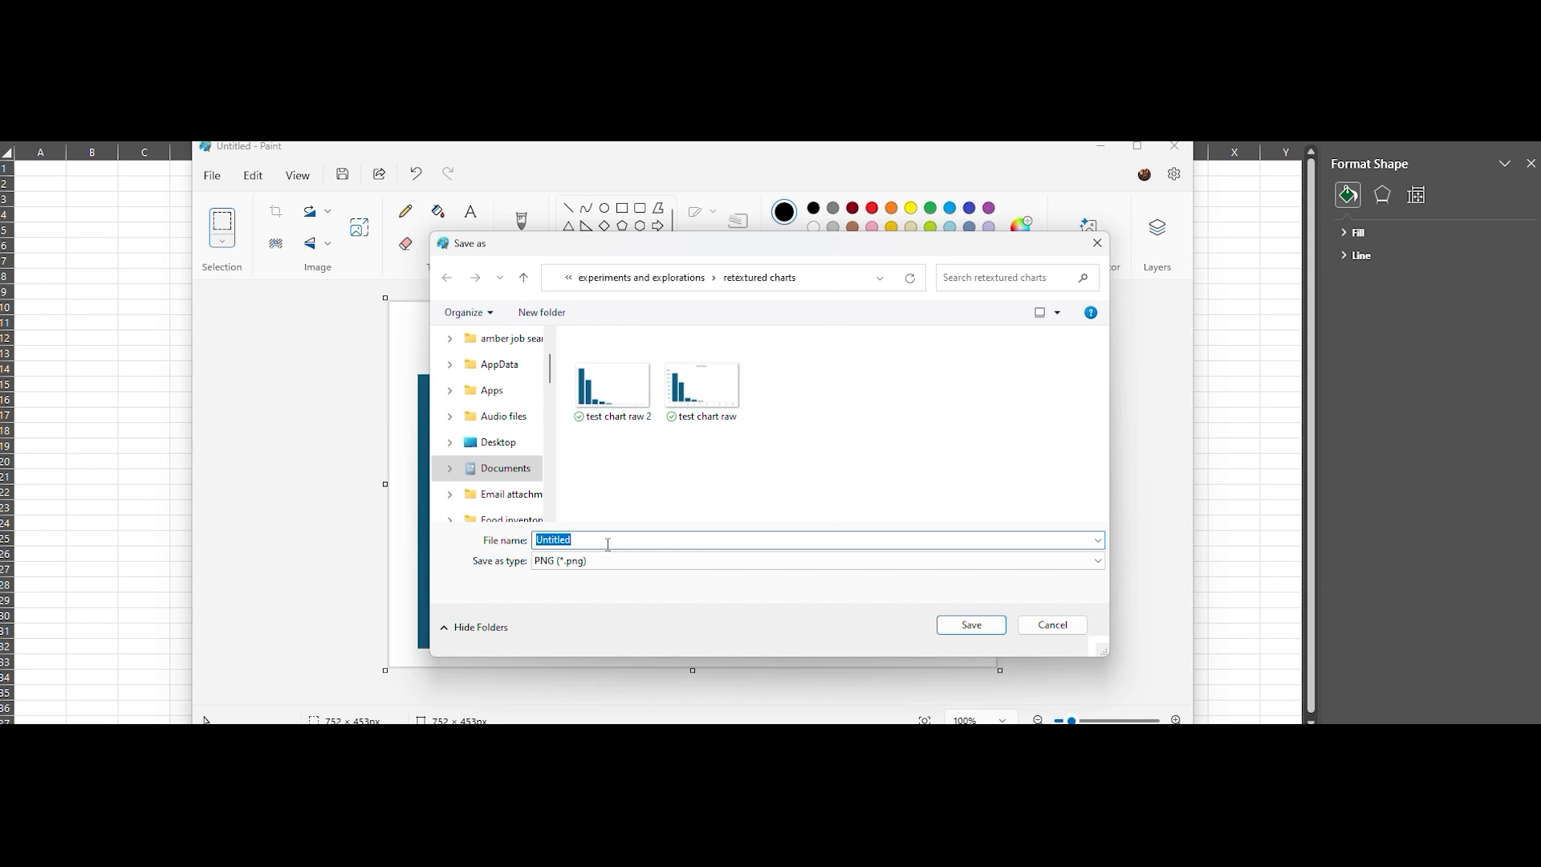
left_click(719, 395)
left_click(617, 538)
left_click(621, 539)
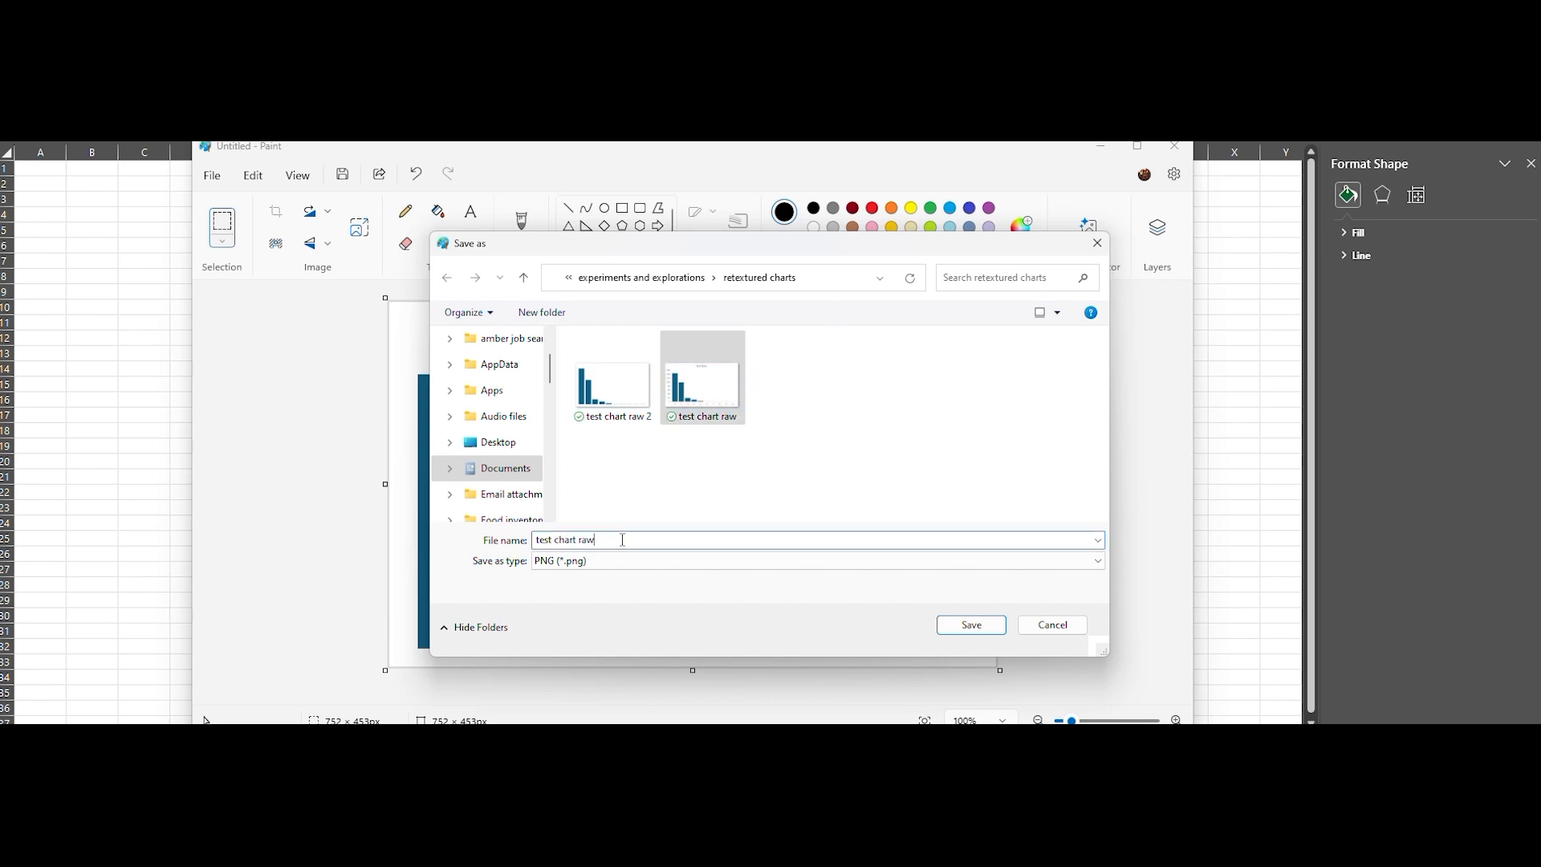
type("3")
key("Return")
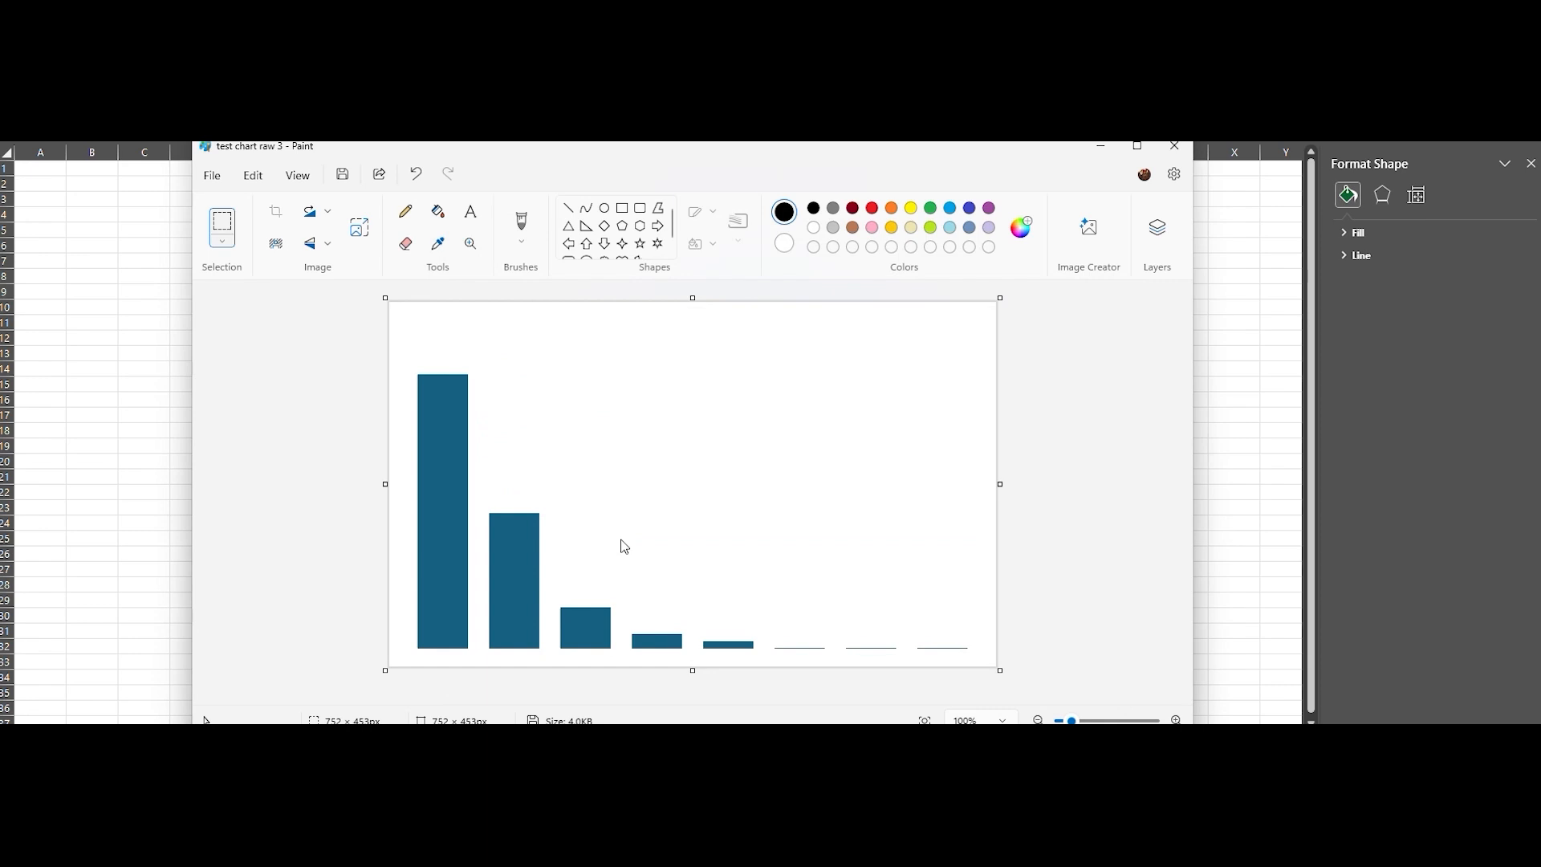
left_click(1176, 149)
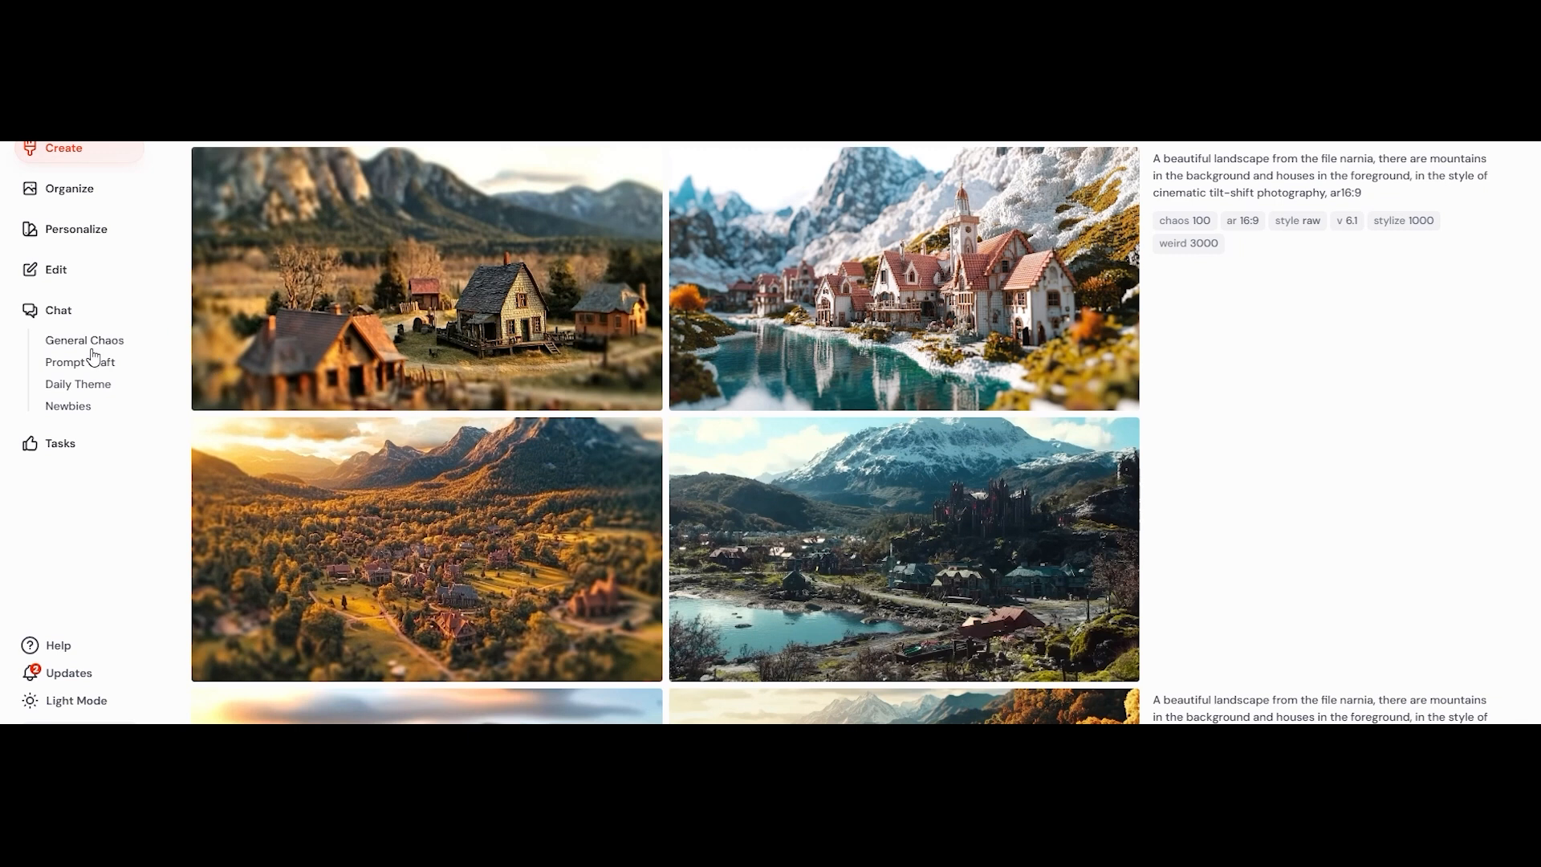
In Midjourney, load the saved bar chart image from disk into the image editor as an uploaded image.
left_click(58, 271)
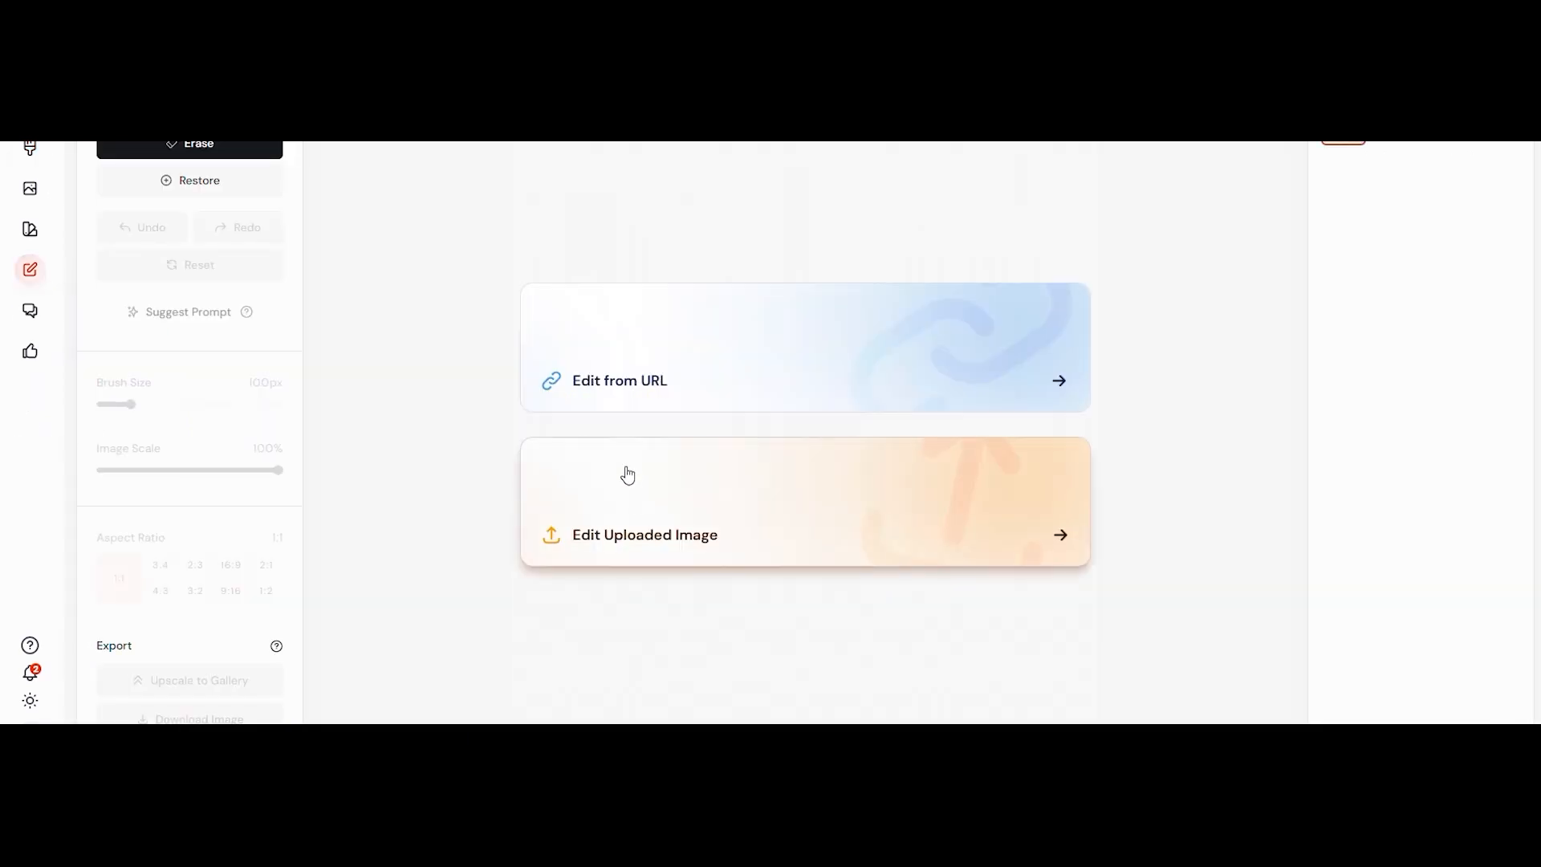
left_click(683, 529)
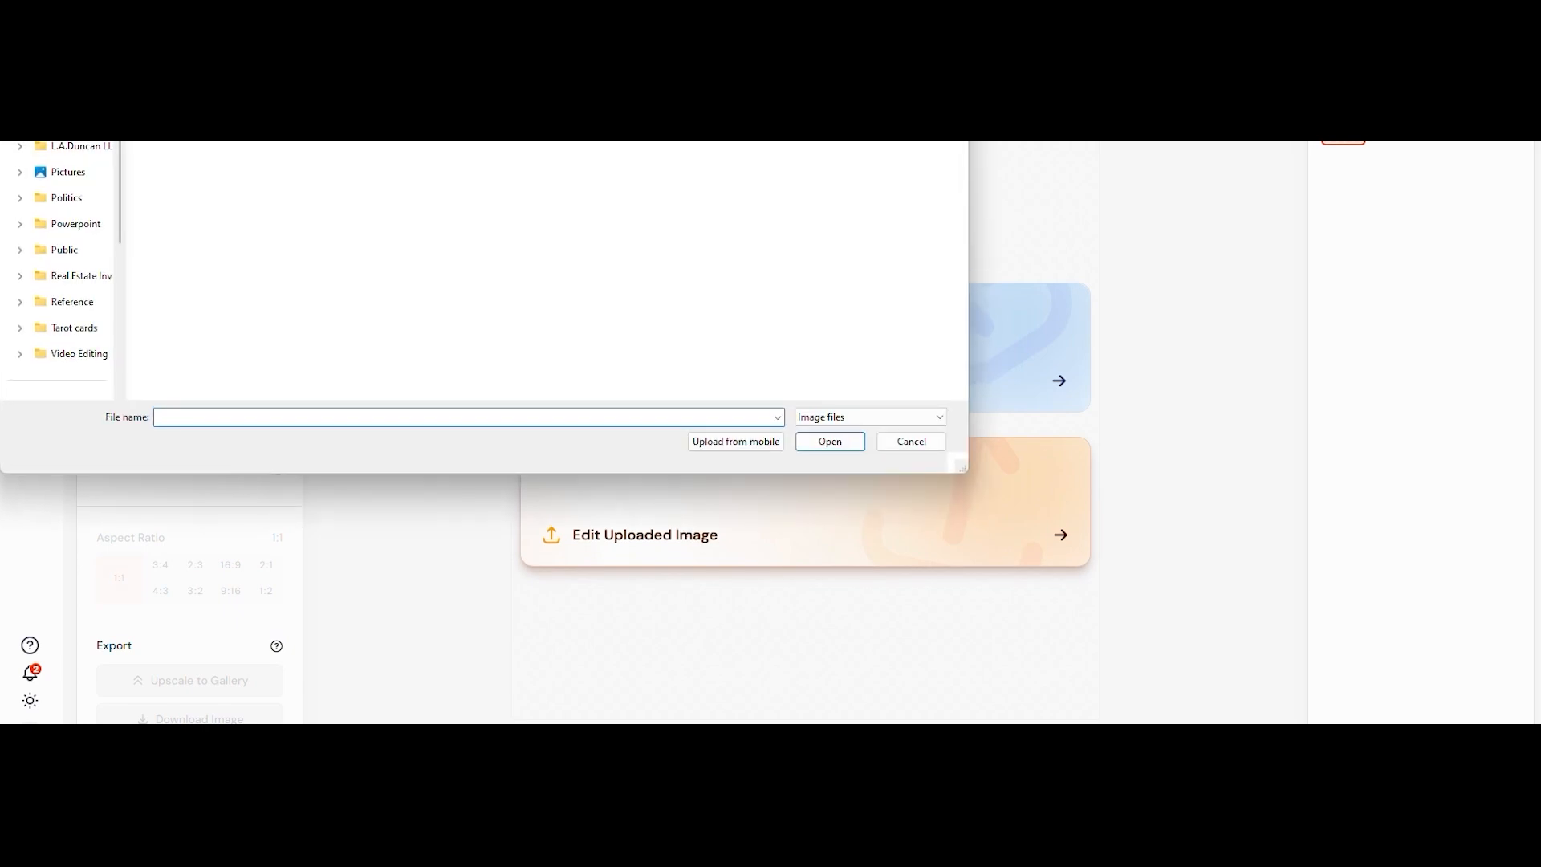
double_click(222, 165)
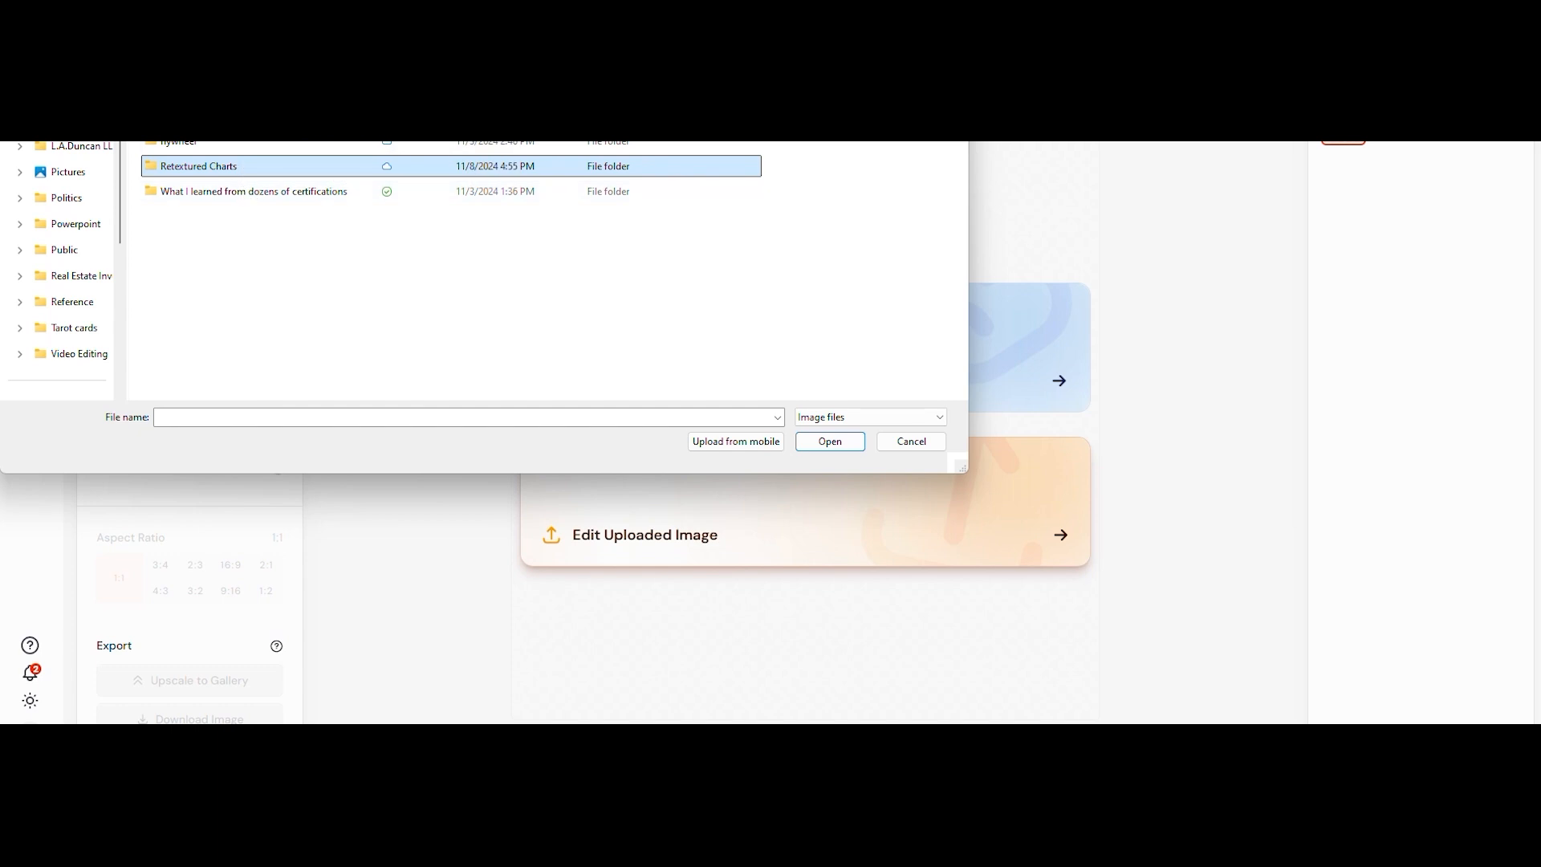
key("alt+Up")
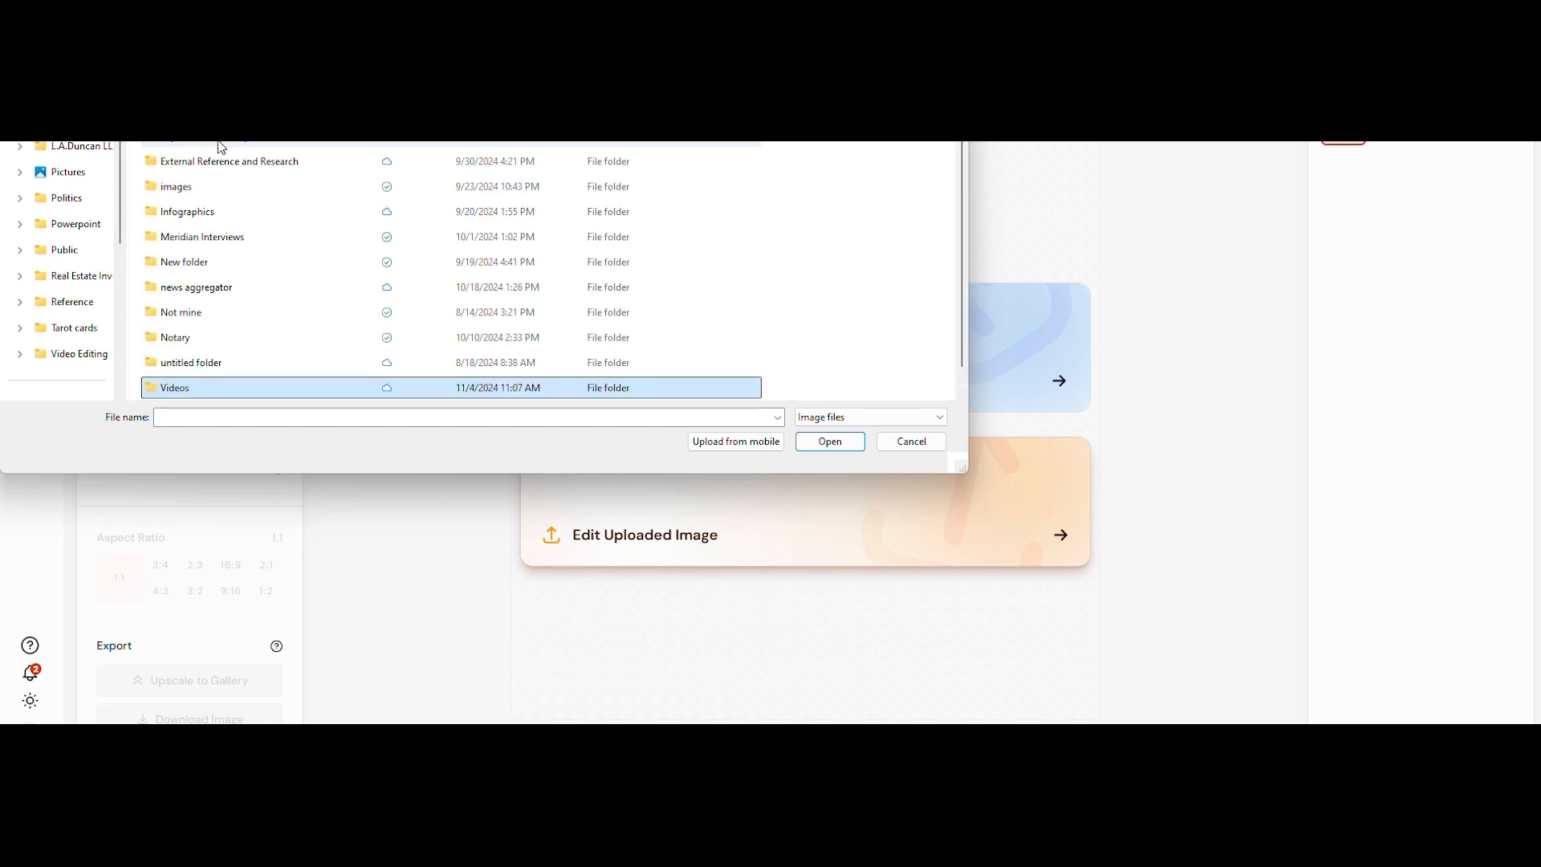
double_click(224, 164)
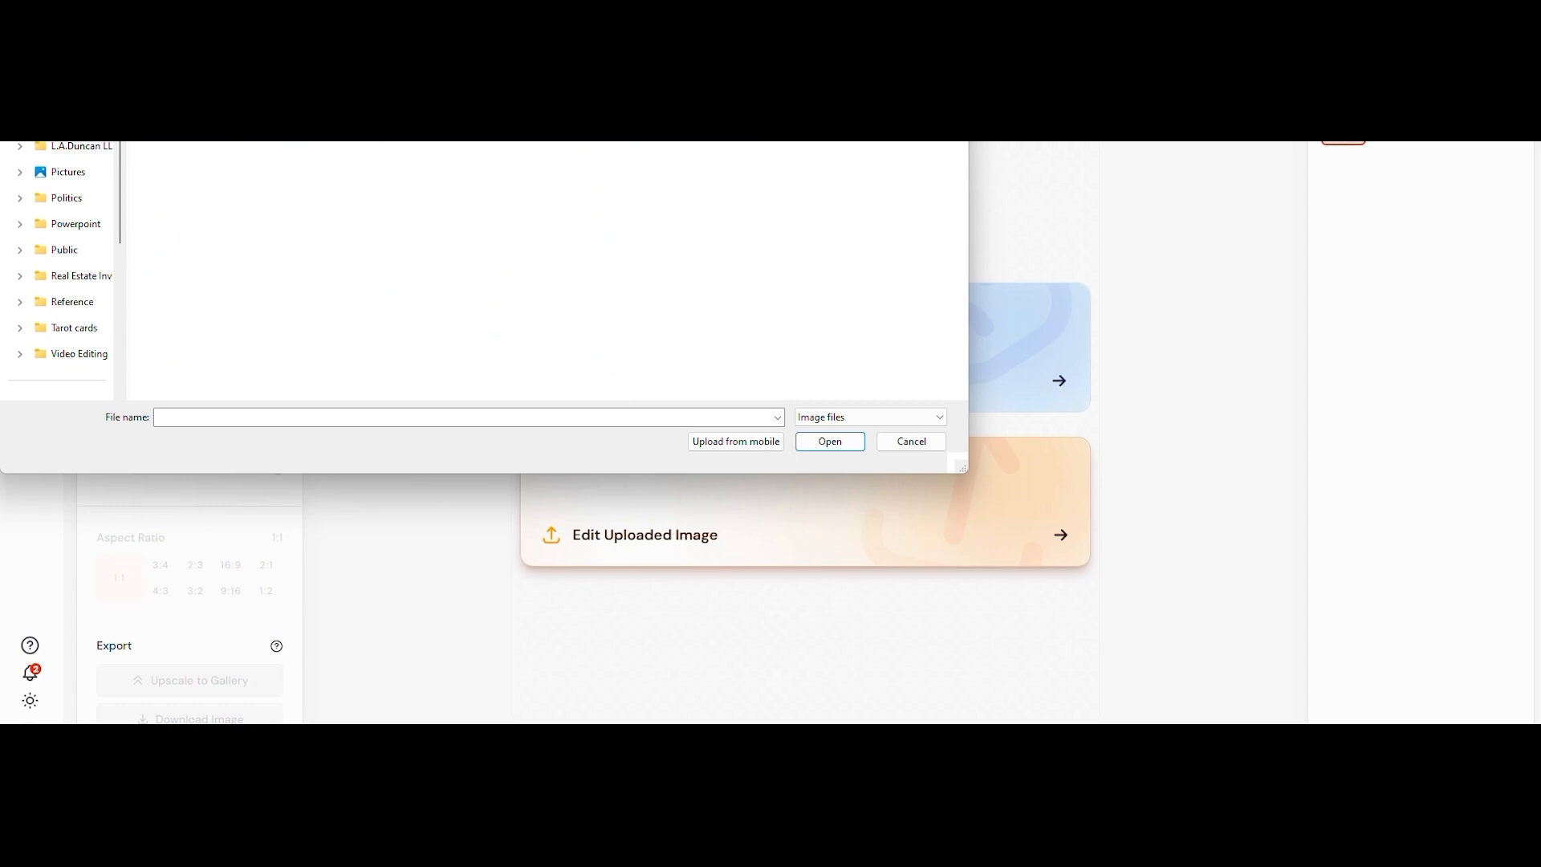
left_click(829, 441)
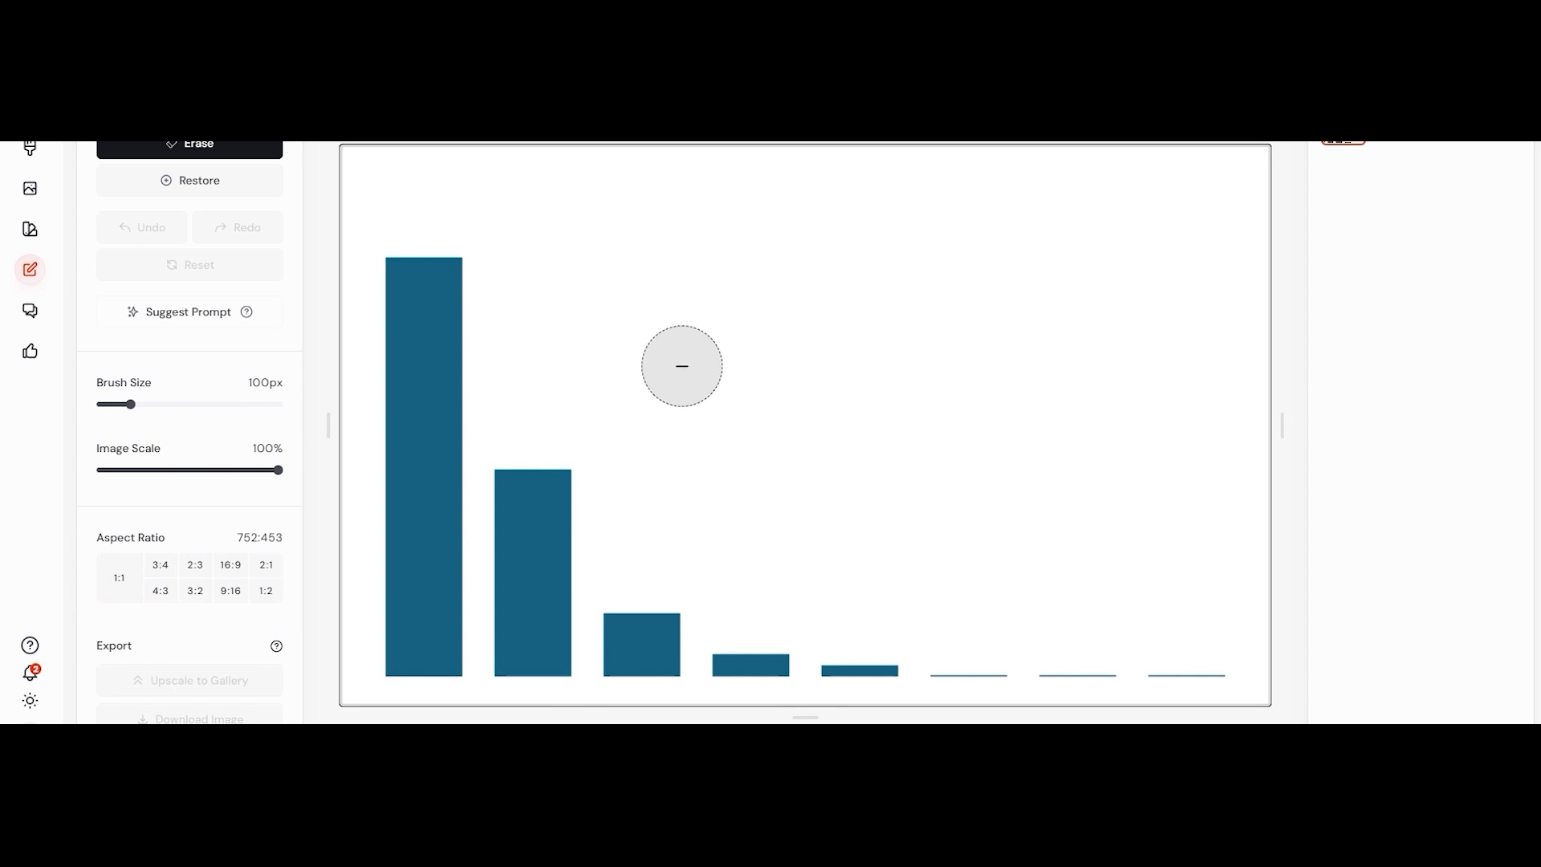
Switch the editor to Retexture mode and enter the prompt "bar chart, bars made of ice, studio photography,".
left_click_drag(931, 142, 388, 159)
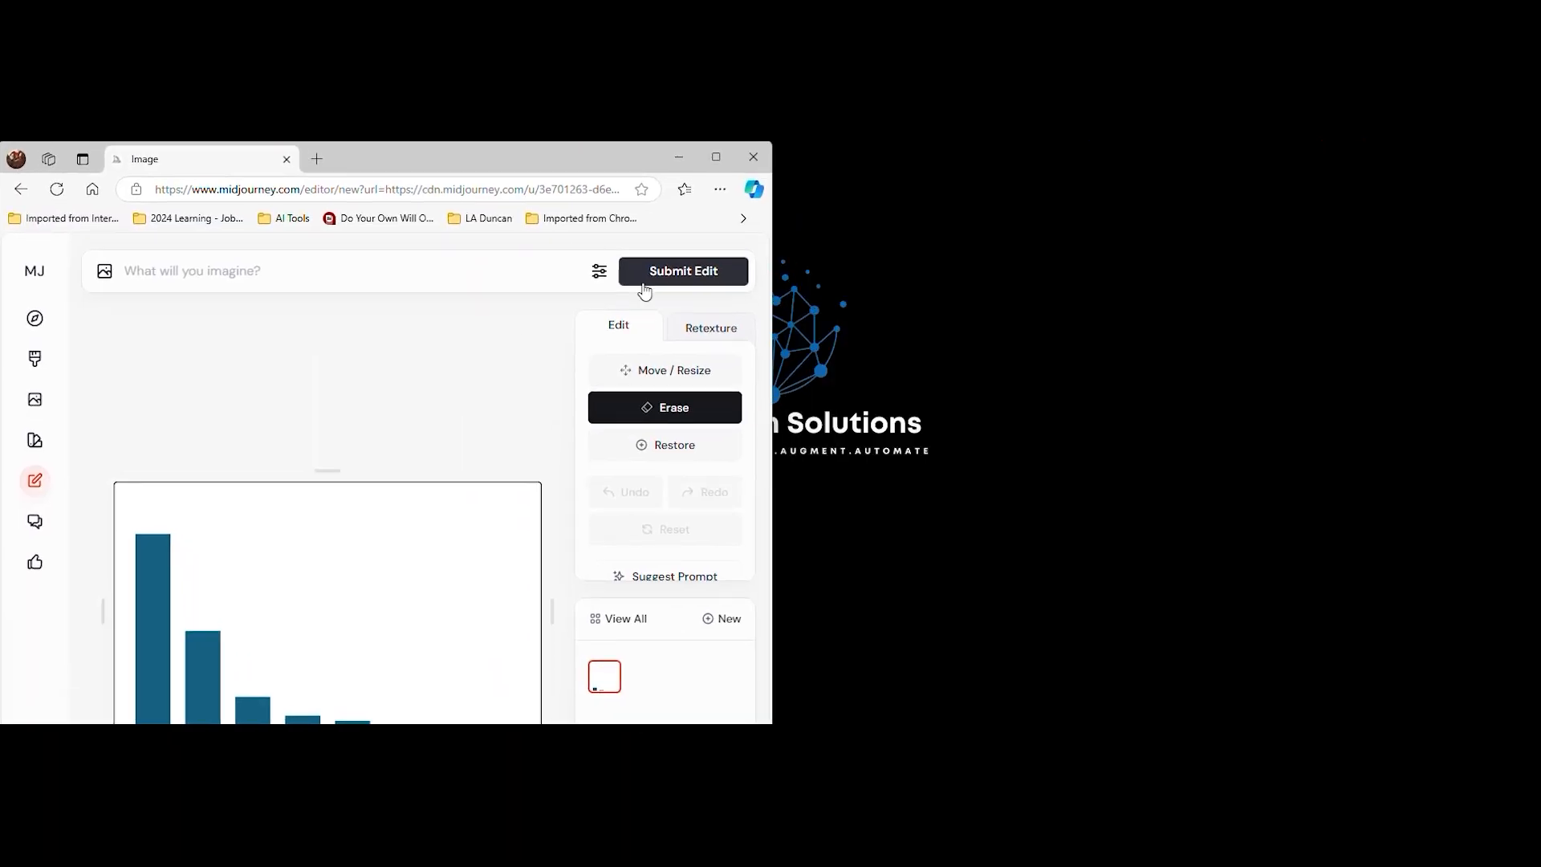
left_click_drag(772, 324, 1535, 381)
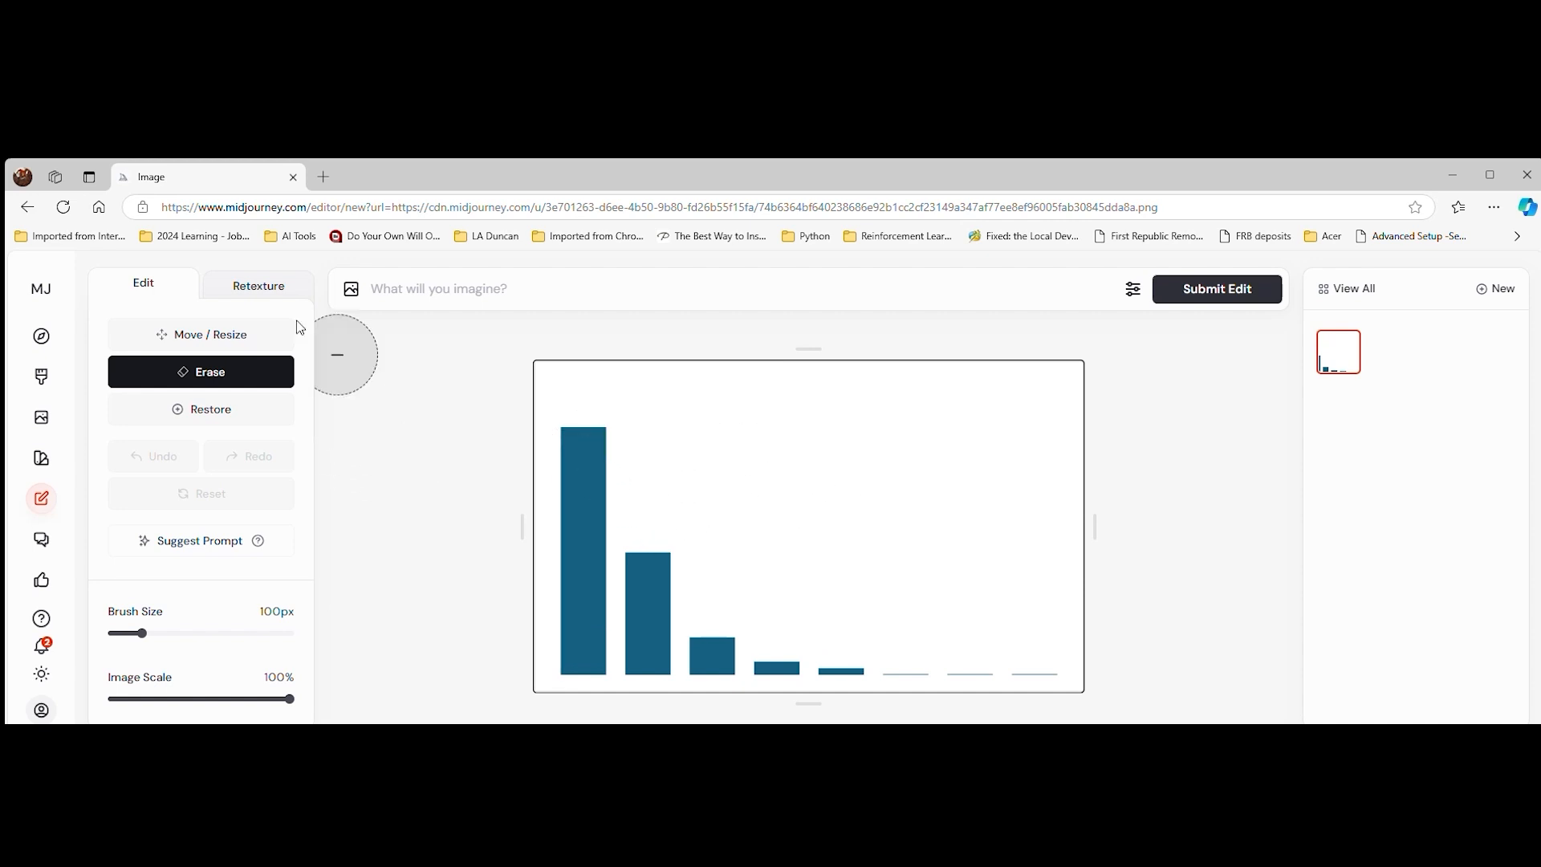
left_click(262, 287)
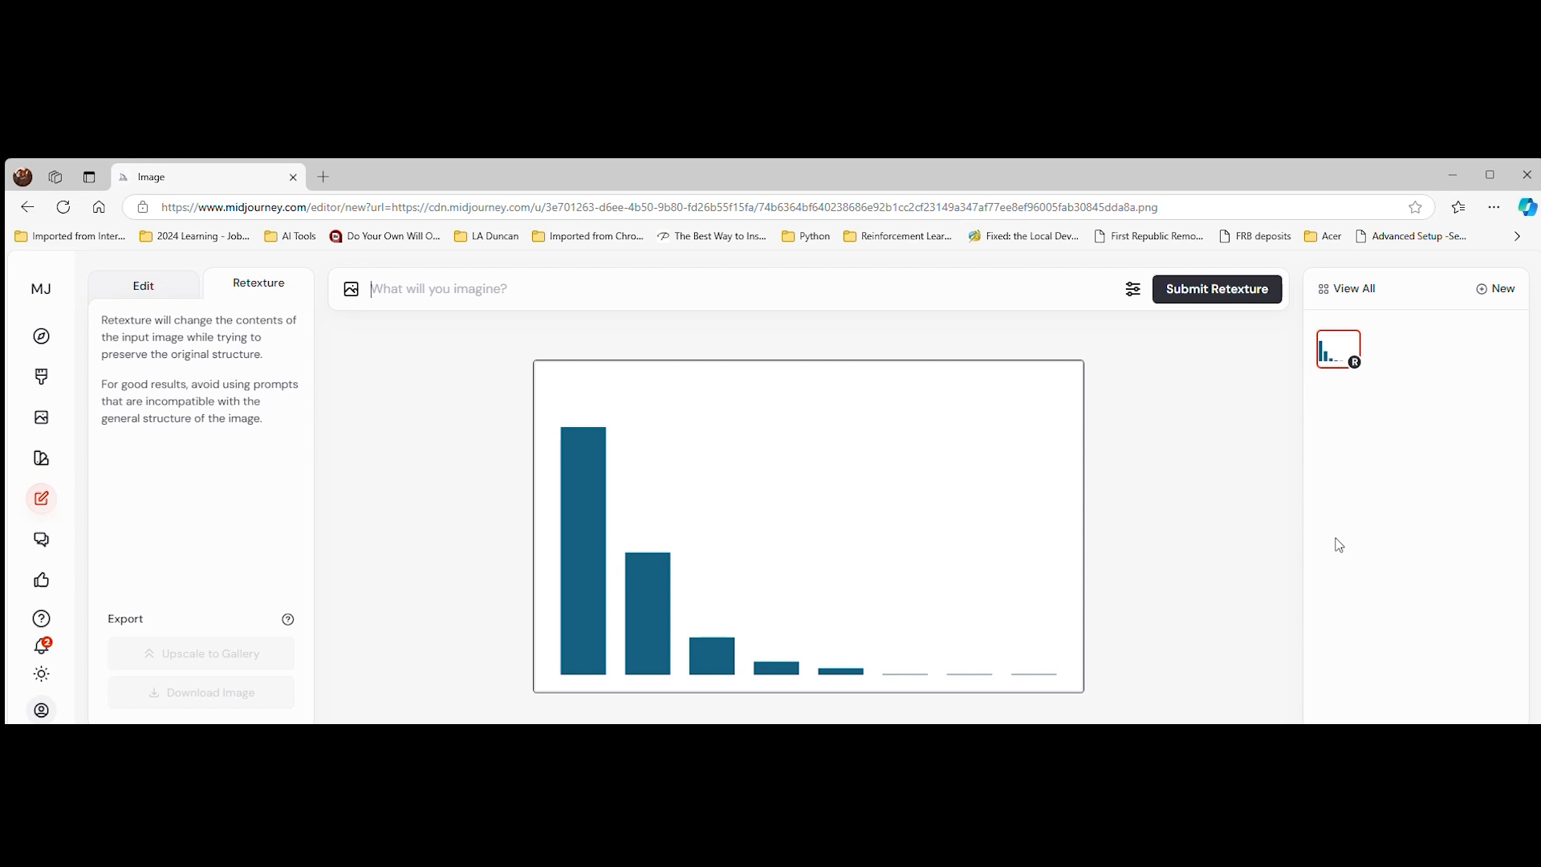
type("bar chart")
type(", bars")
type(" made od ice")
type("ice")
type(", studio photgraphy")
type(",")
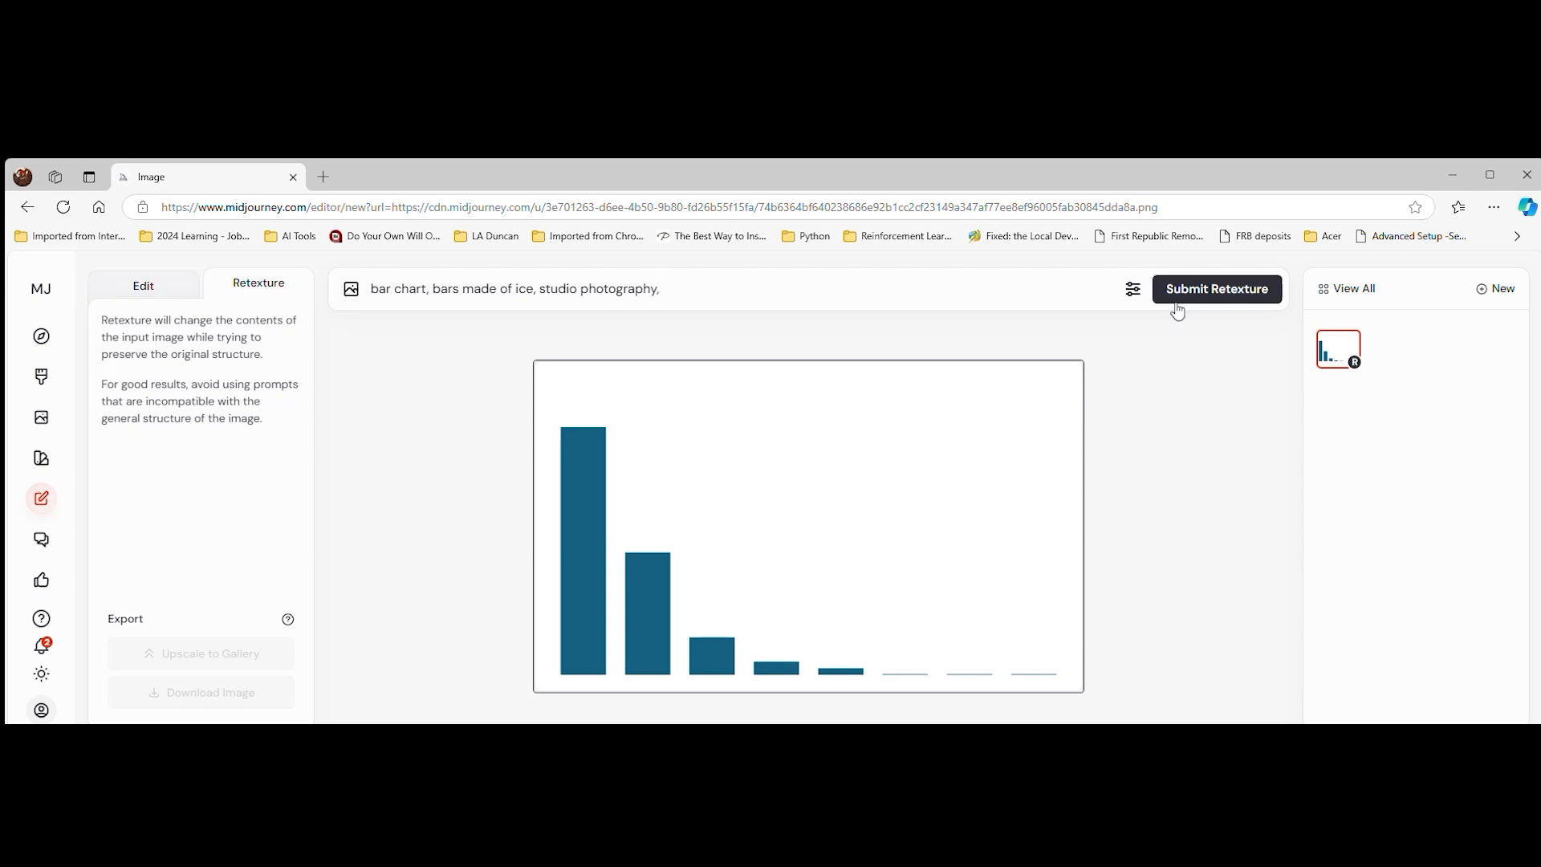
Set Stylization, Weirdness and Variety to 0 in the retexture settings and submit the ice bar chart retexture.
left_click(1133, 289)
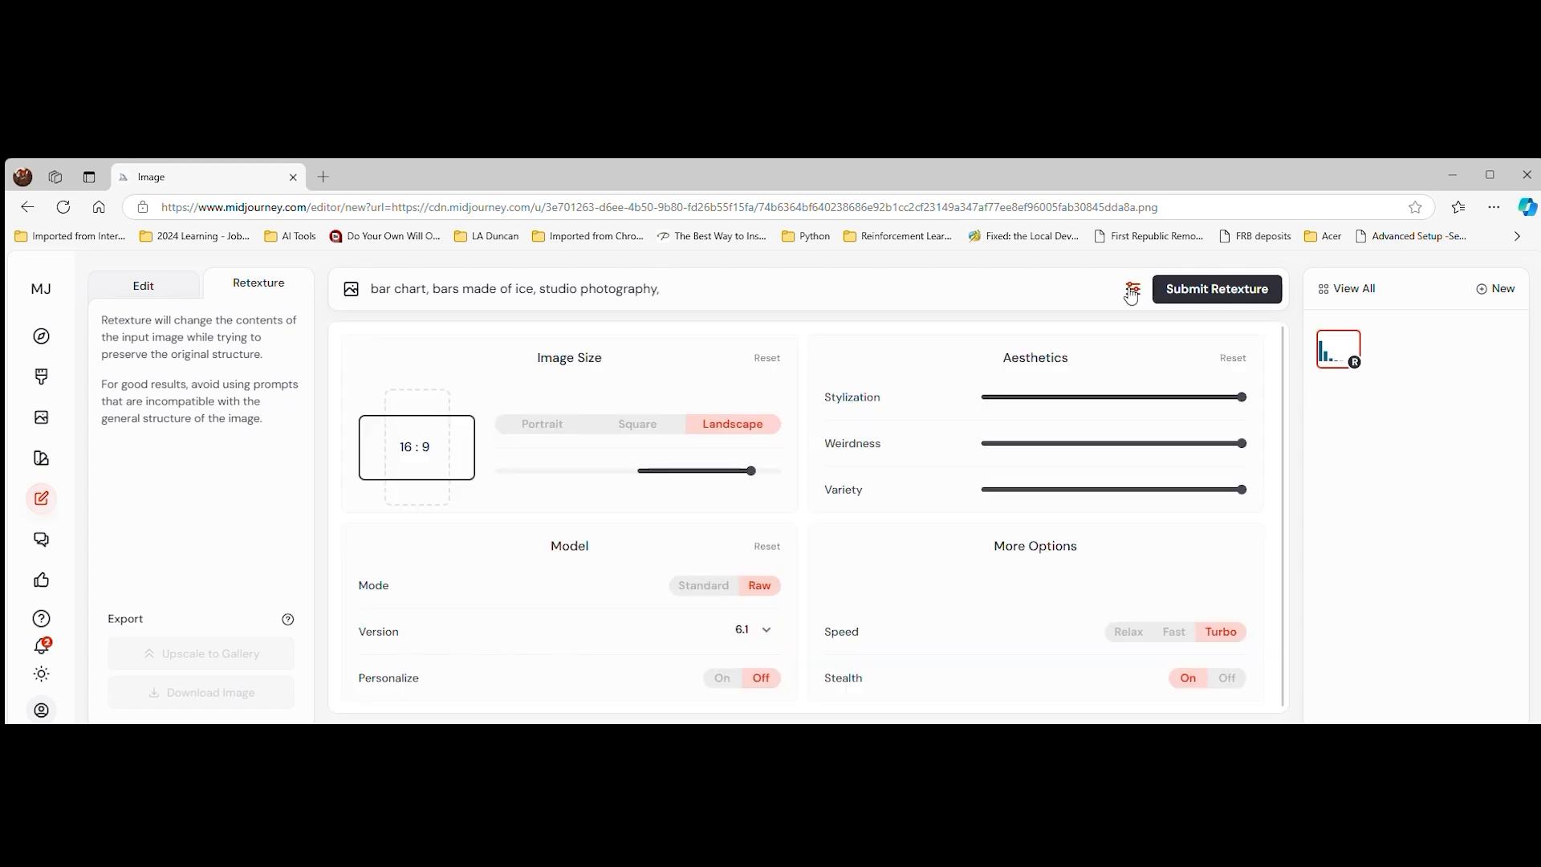
left_click(988, 397)
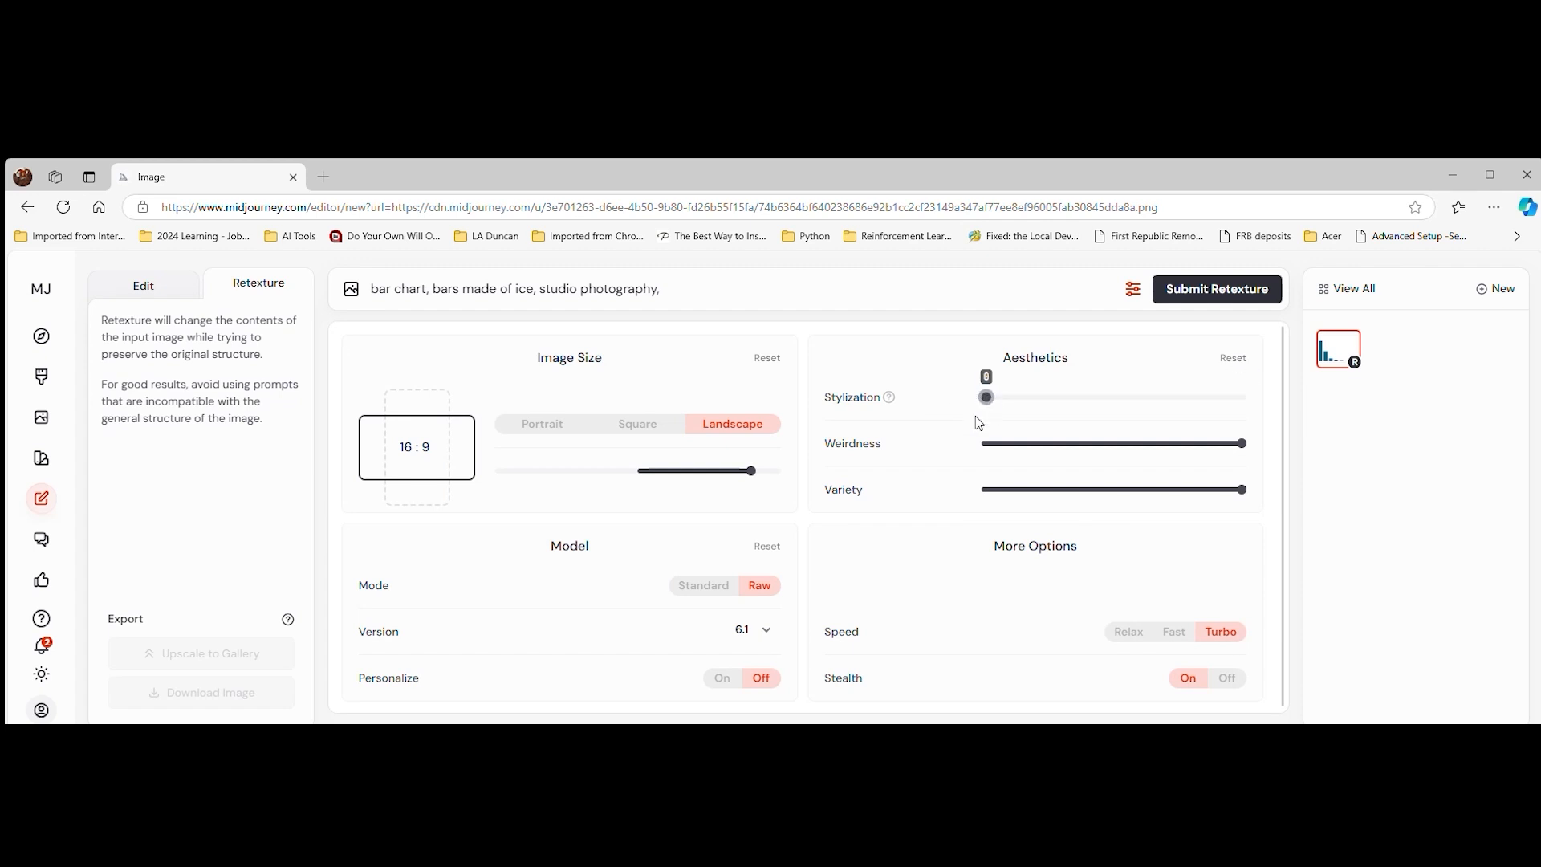
left_click(988, 445)
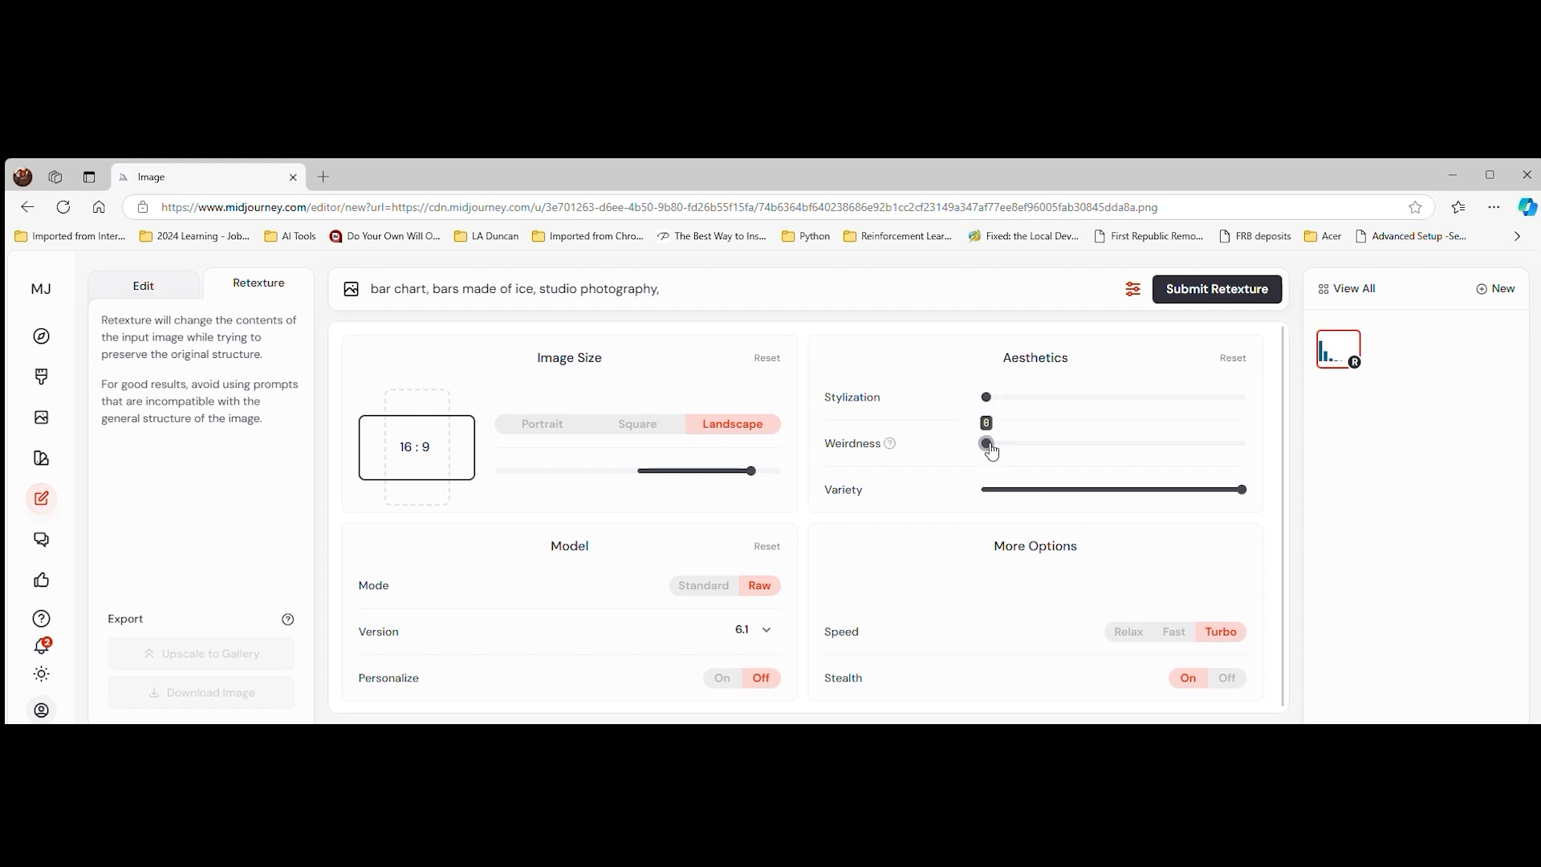
left_click(987, 489)
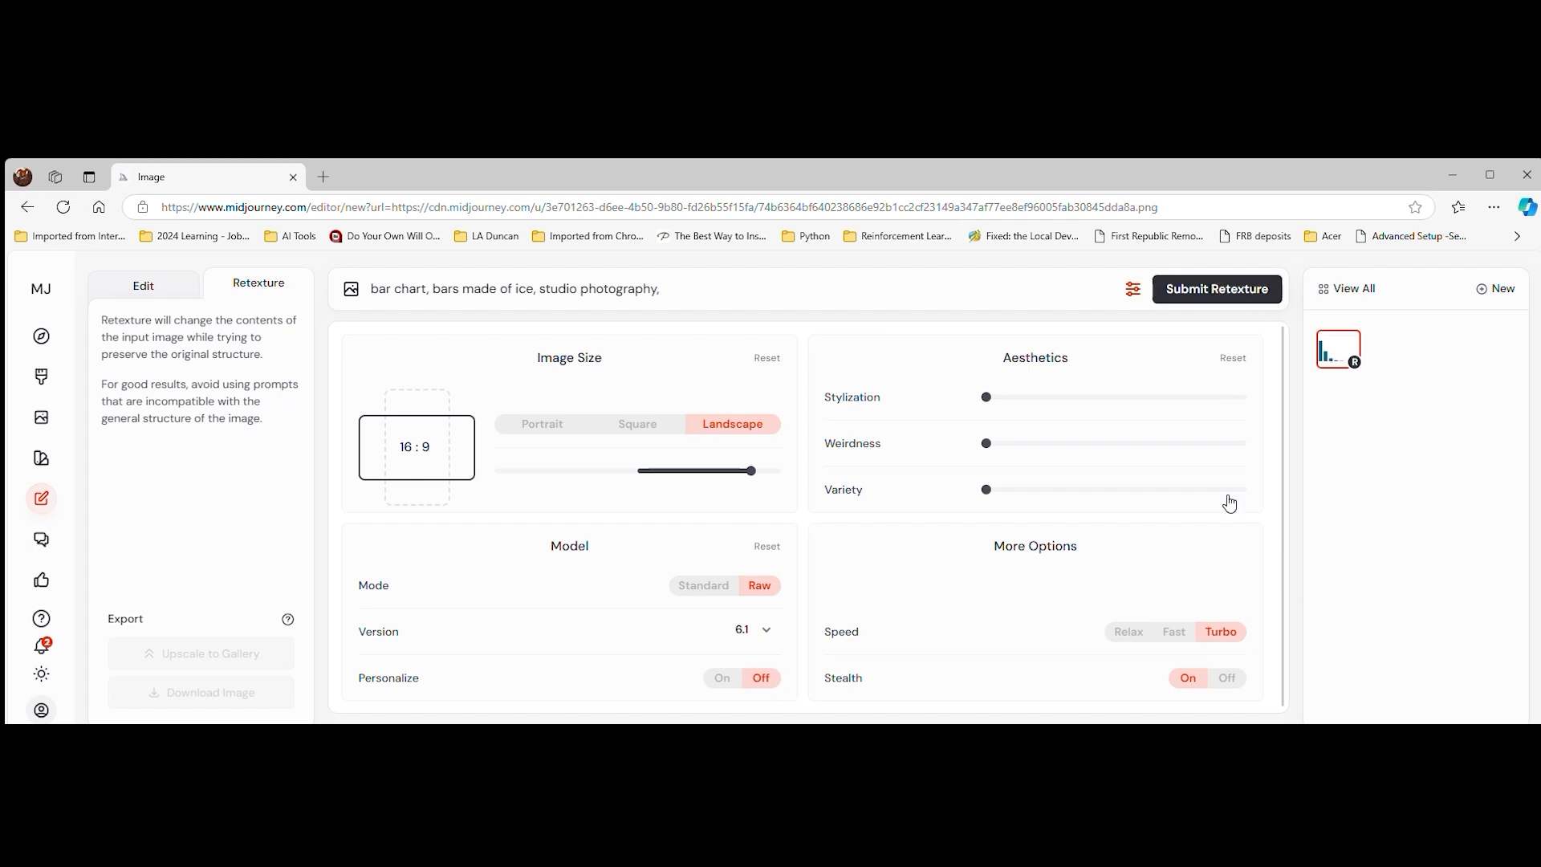
left_click(1300, 626)
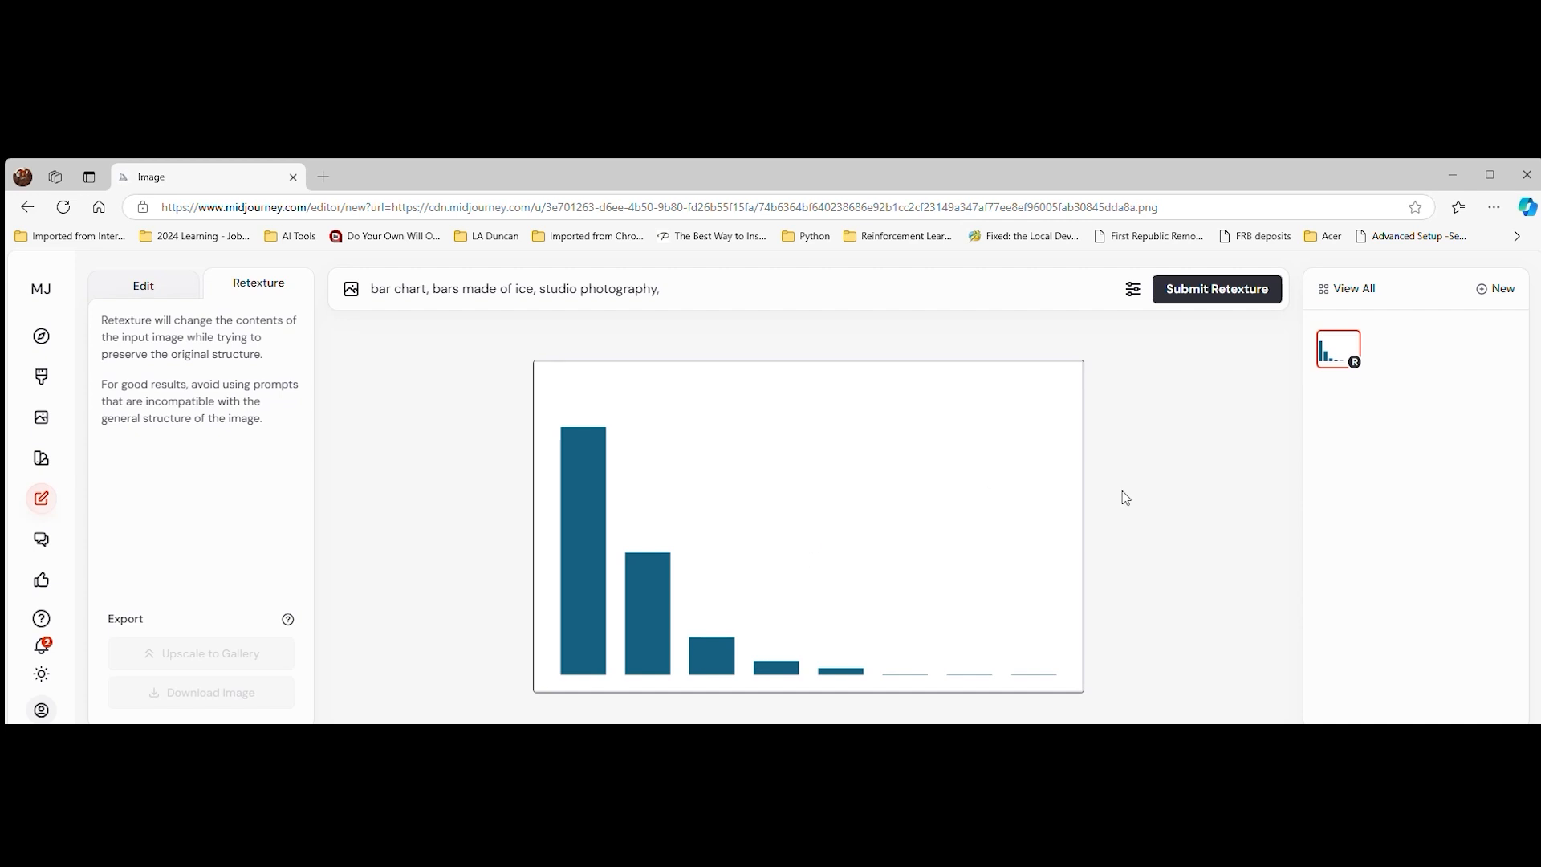
left_click(1204, 289)
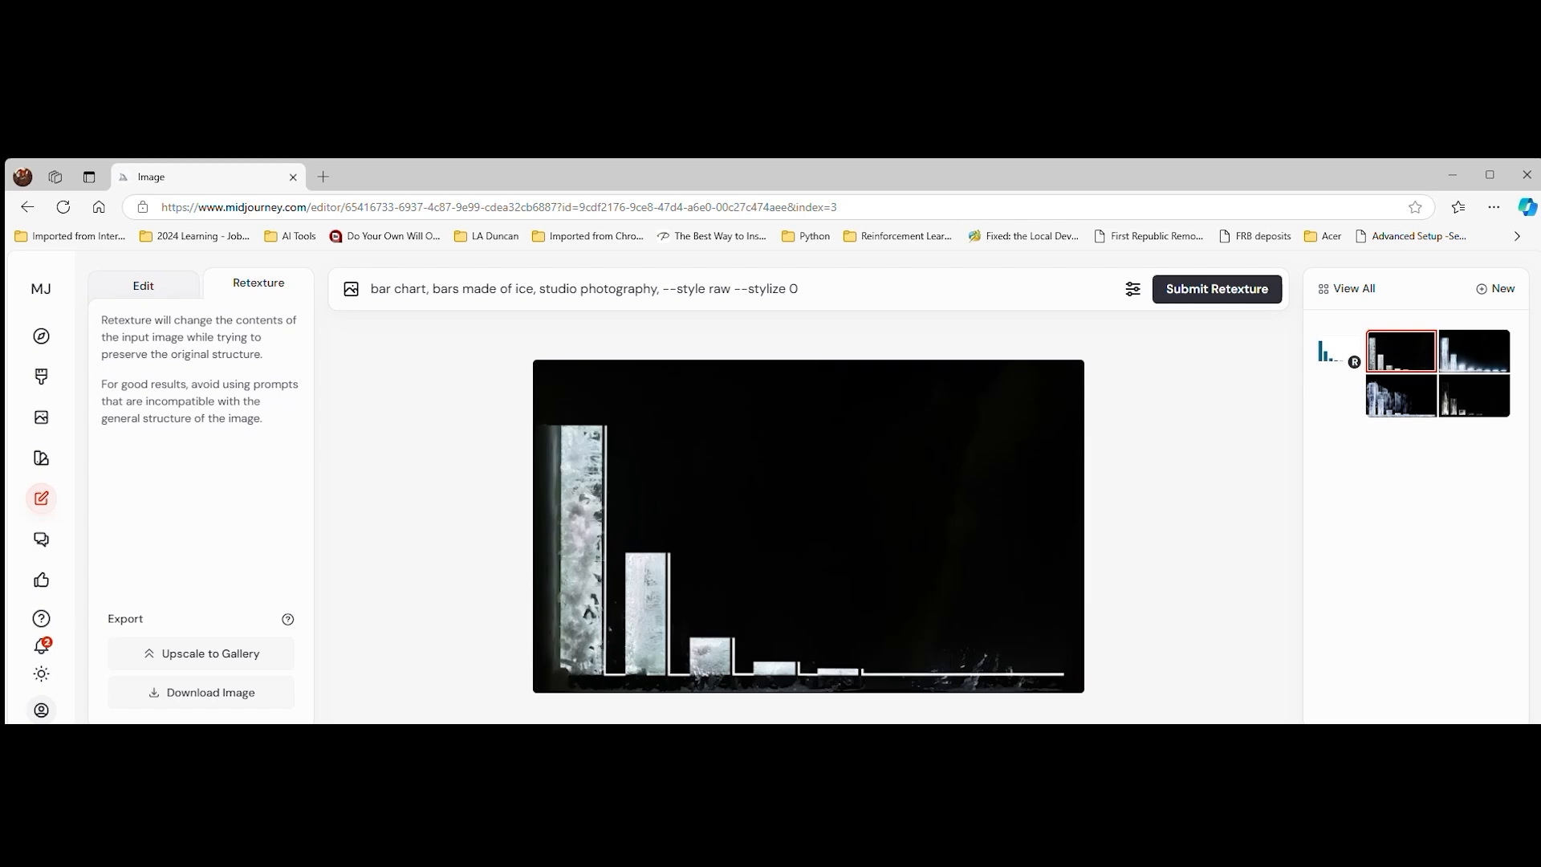
Look through the four ice variations and resubmit the retexture with "studio photography," removed from the glowing result's prompt.
left_click(1473, 350)
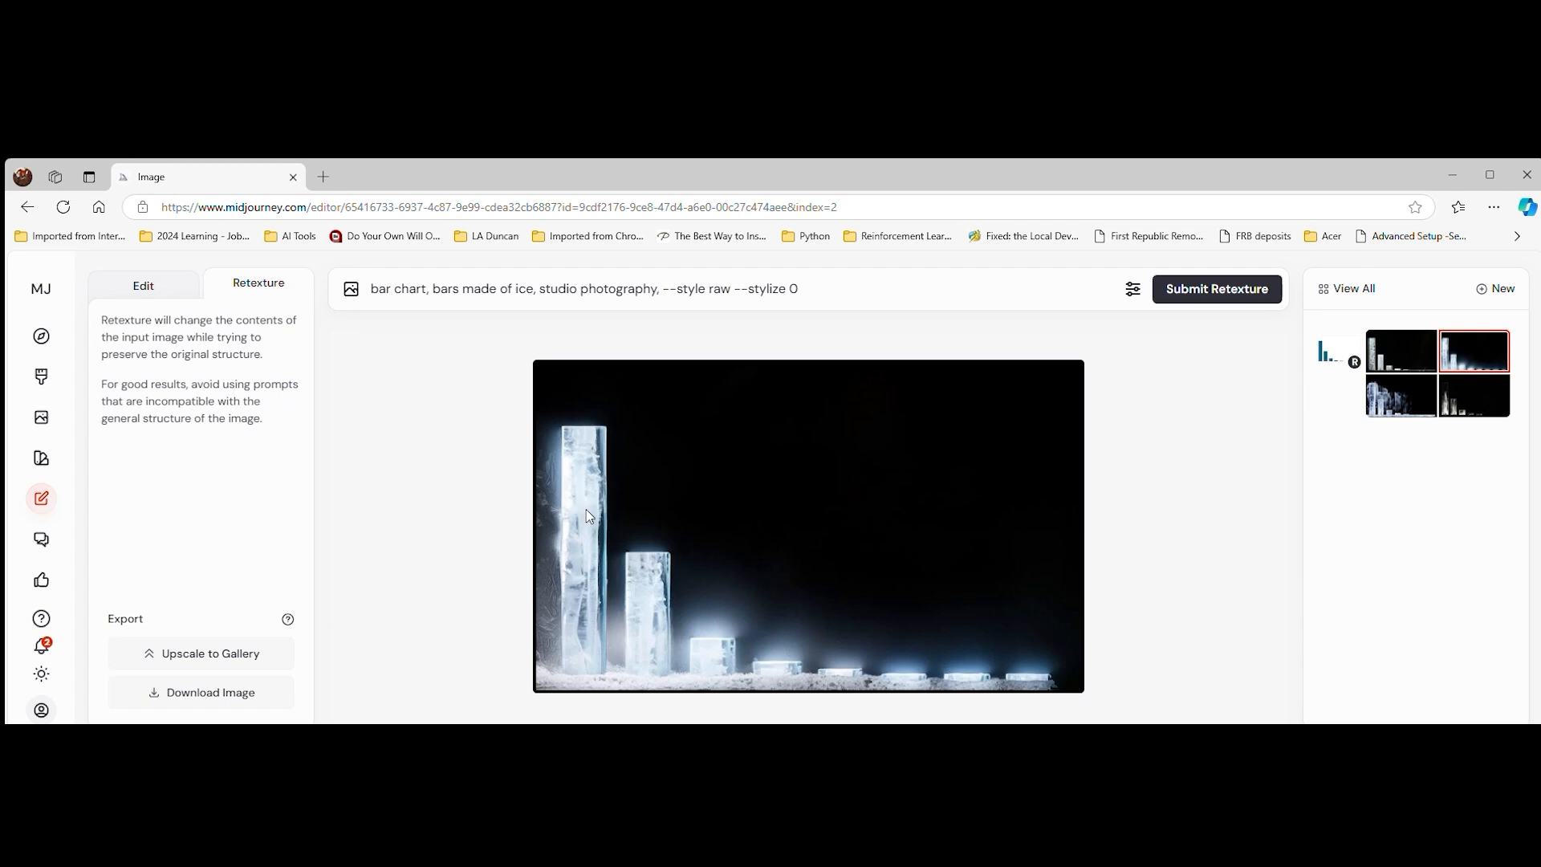
left_click(1400, 411)
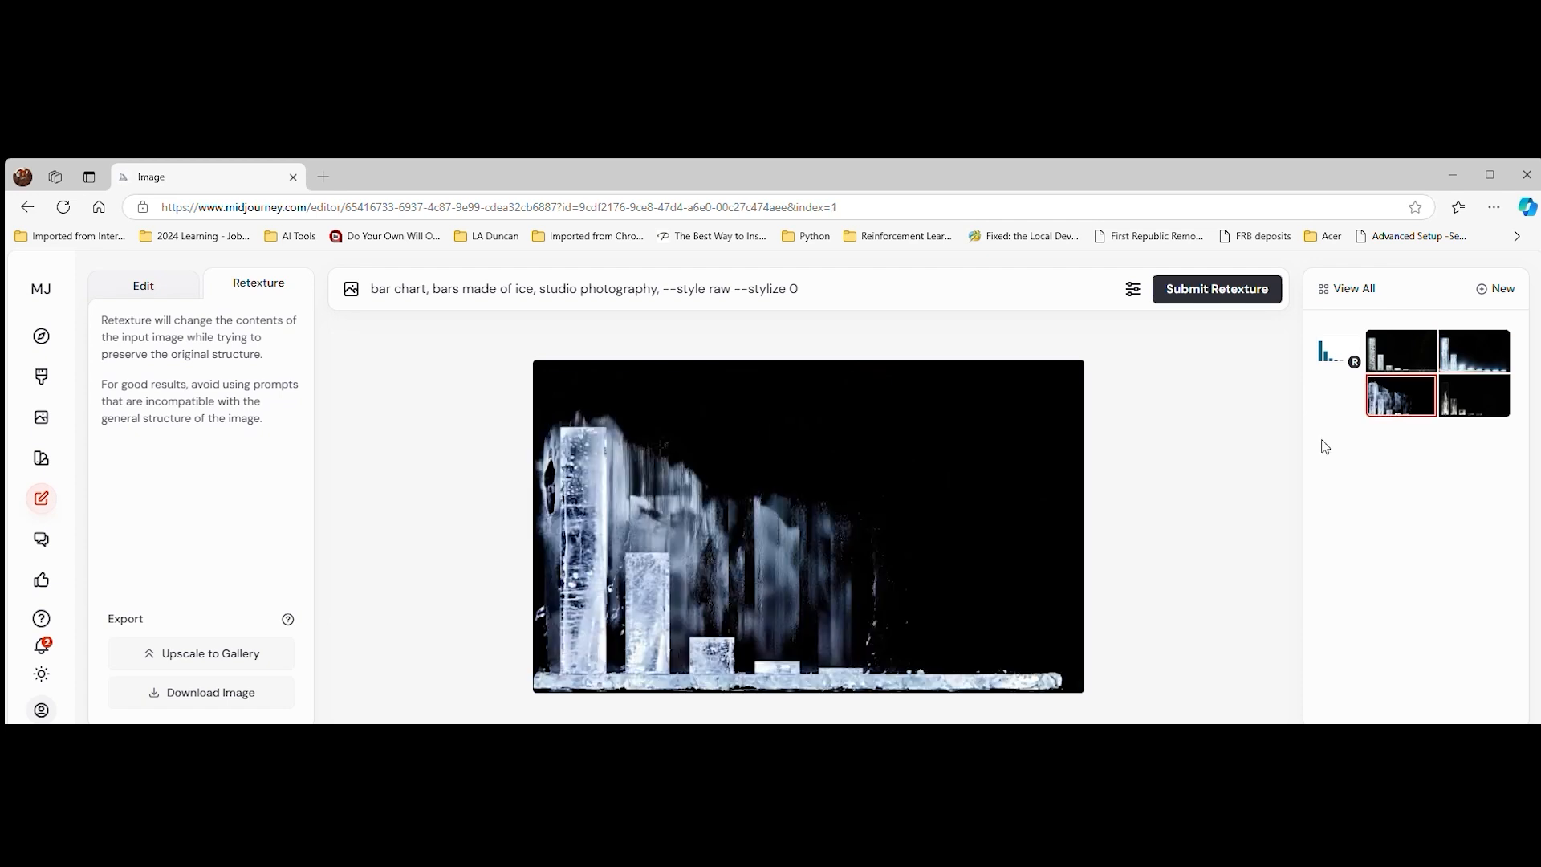
left_click(1469, 403)
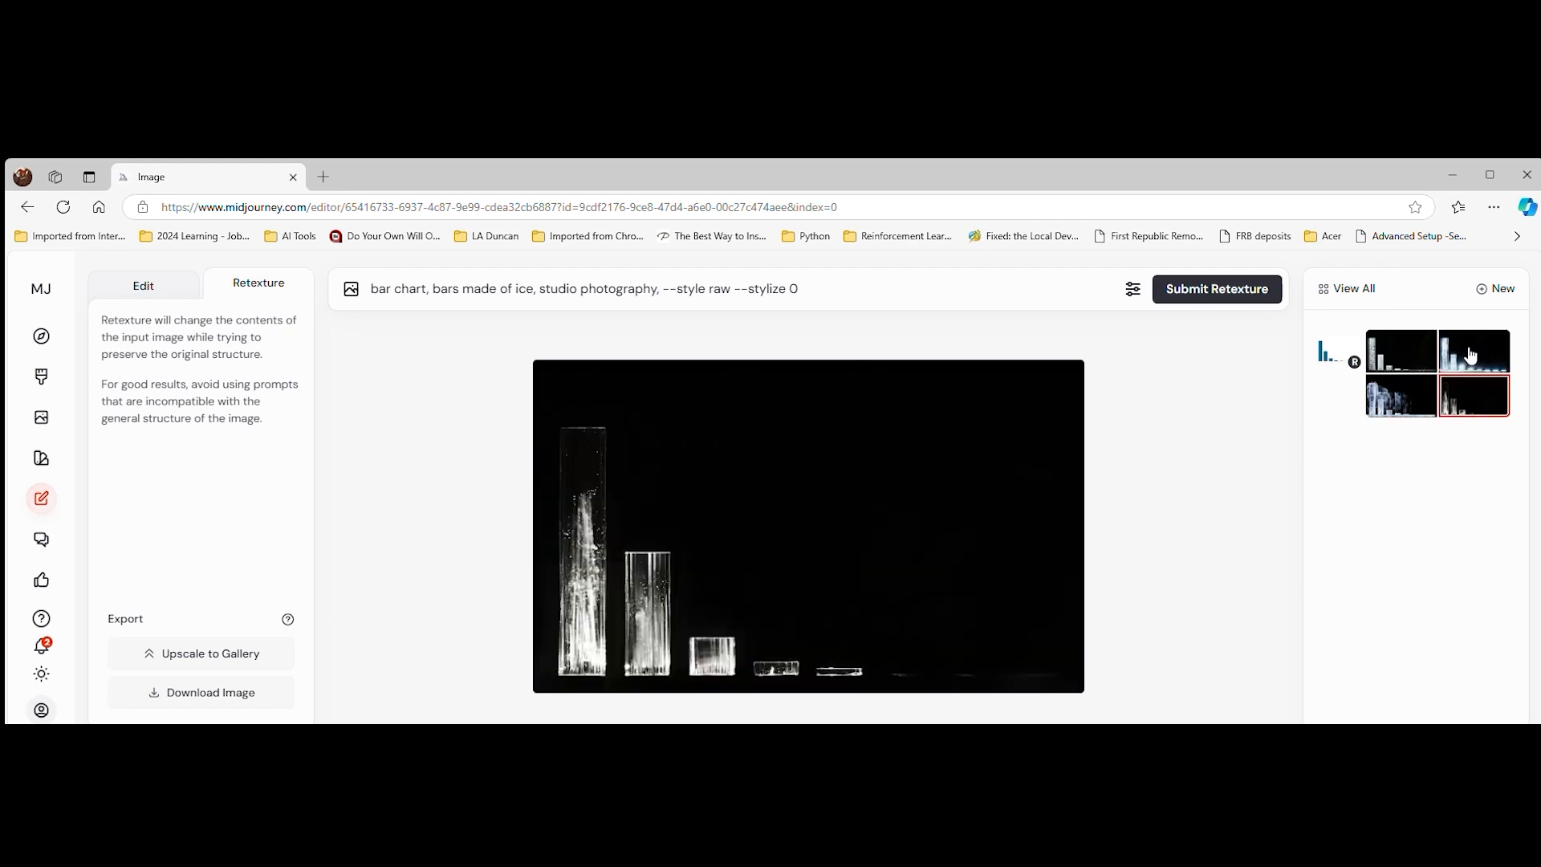
left_click(1470, 356)
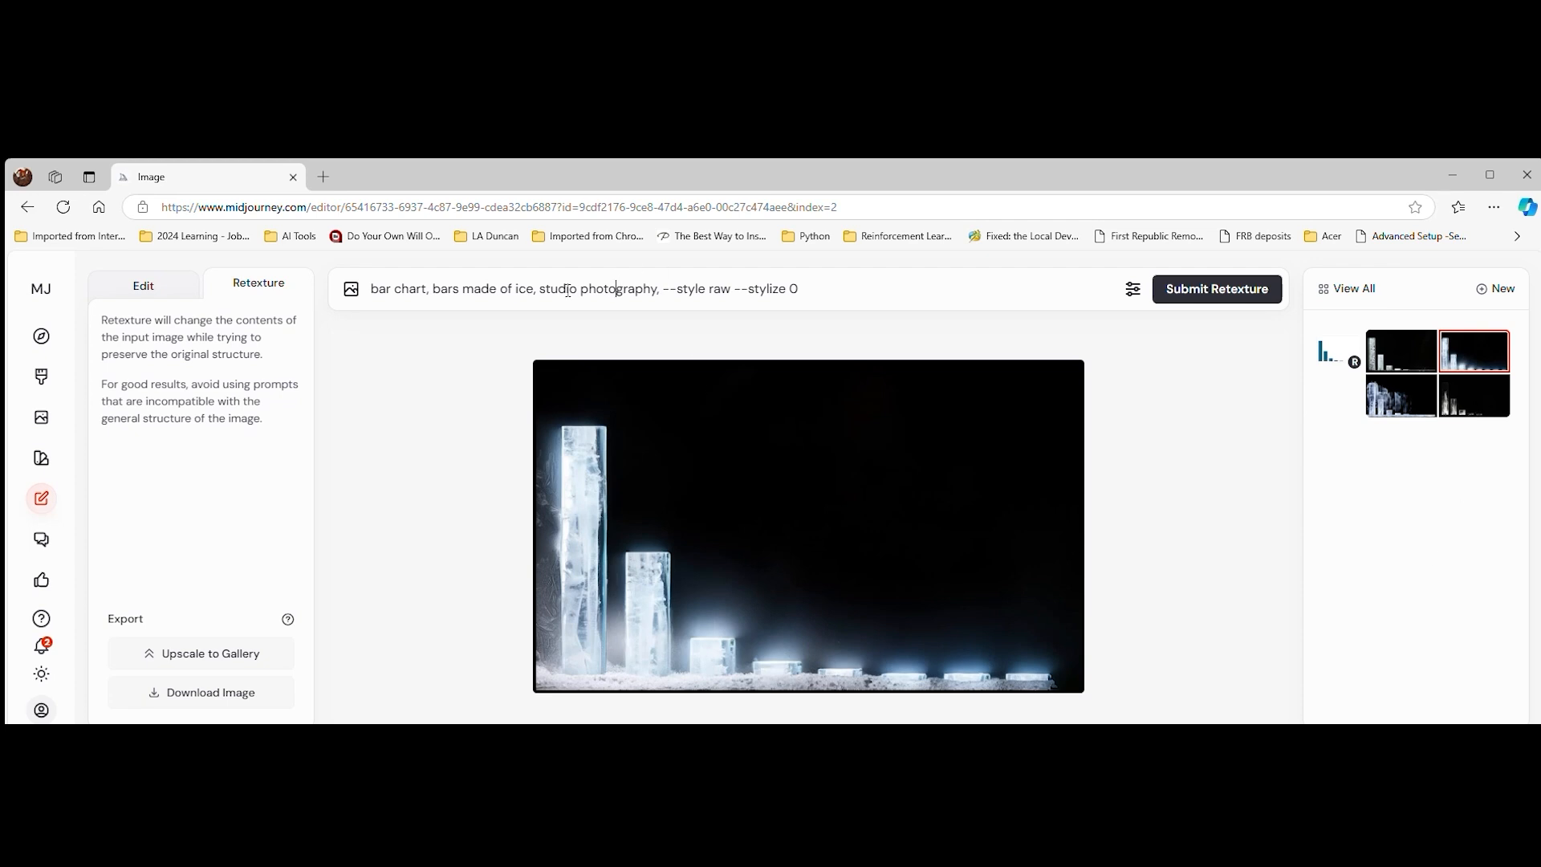
left_click_drag(538, 289, 661, 297)
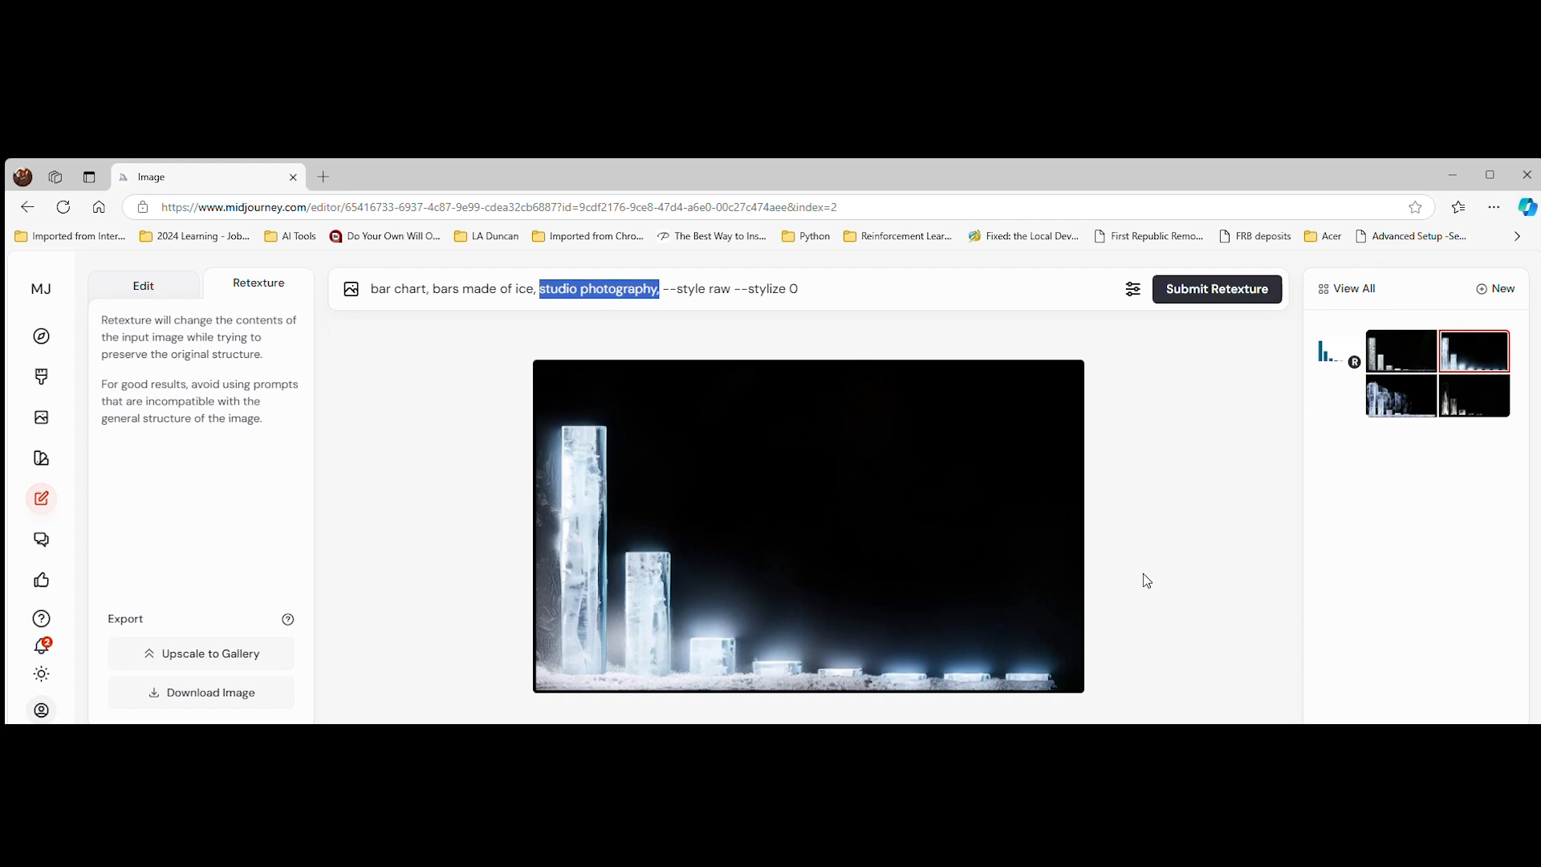
key("BackSpace")
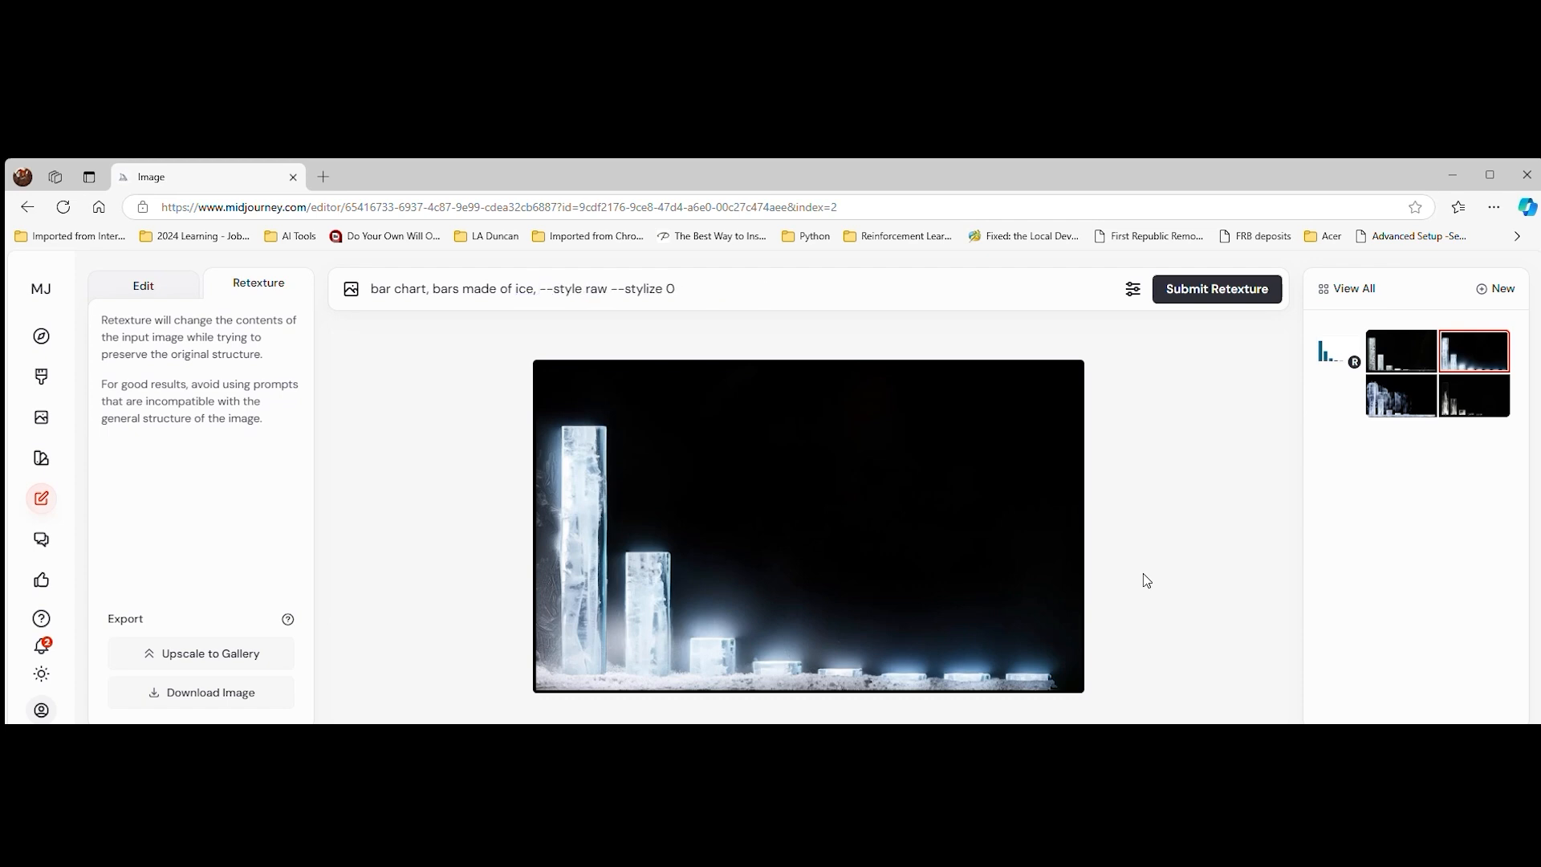
left_click(1203, 290)
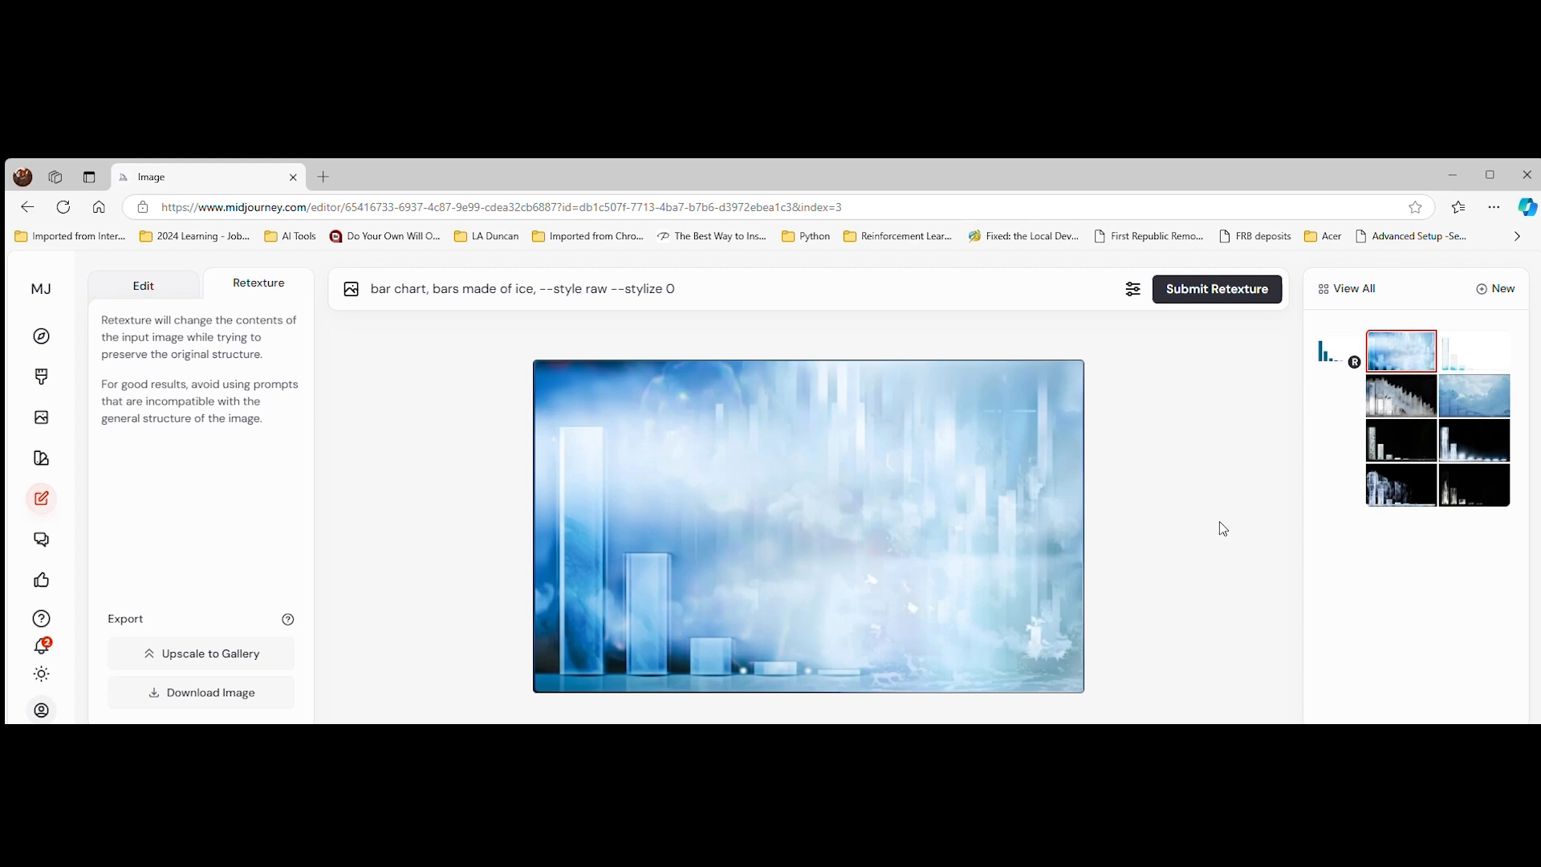
Compare the four ice variations generated without "studio photography" in the prompt.
left_click(1488, 404)
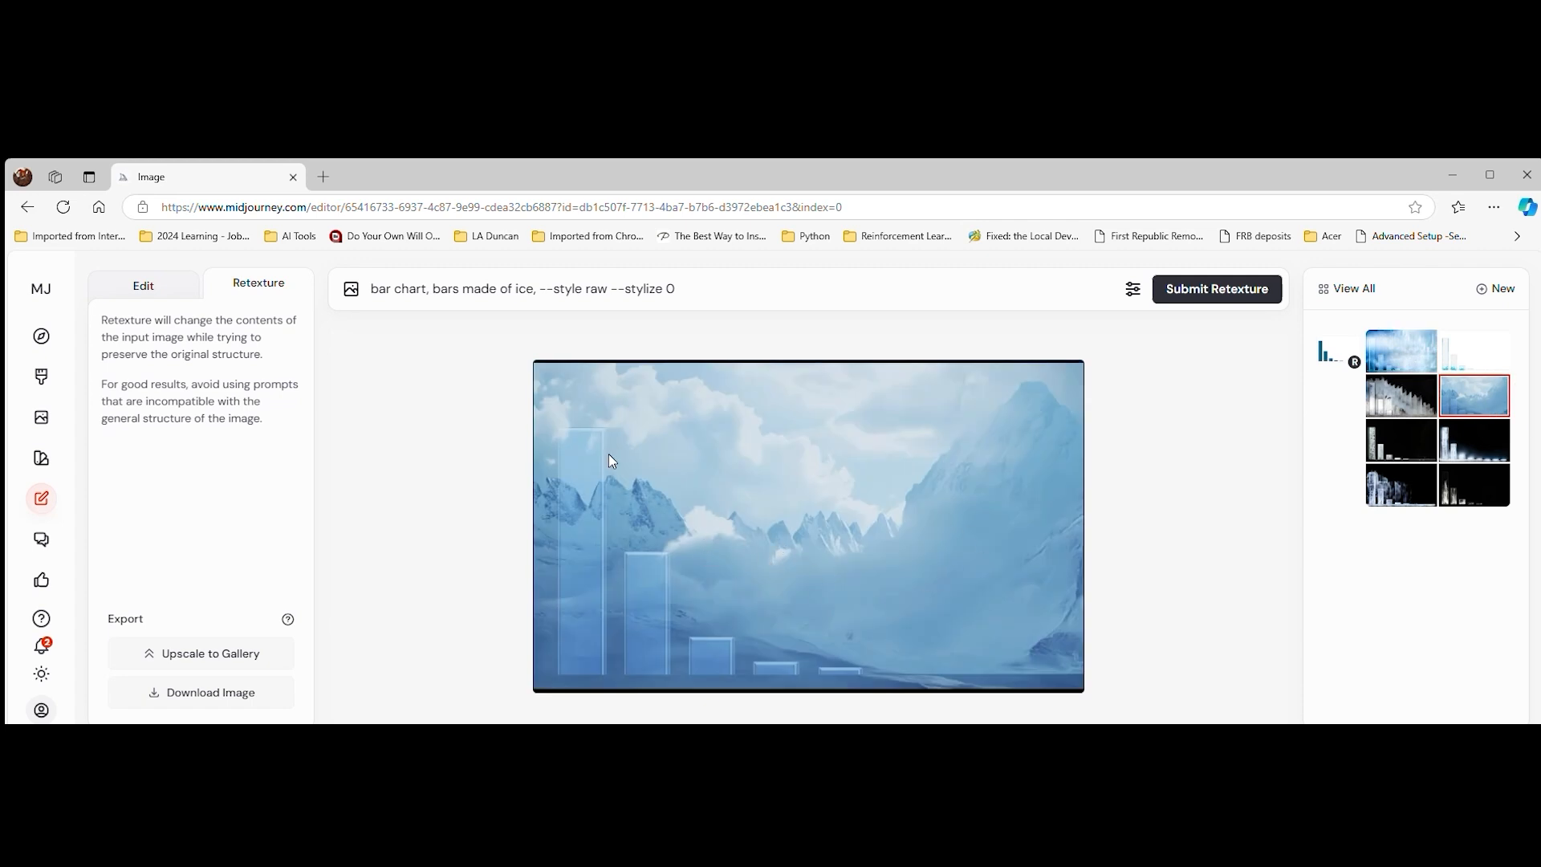
left_click(1465, 360)
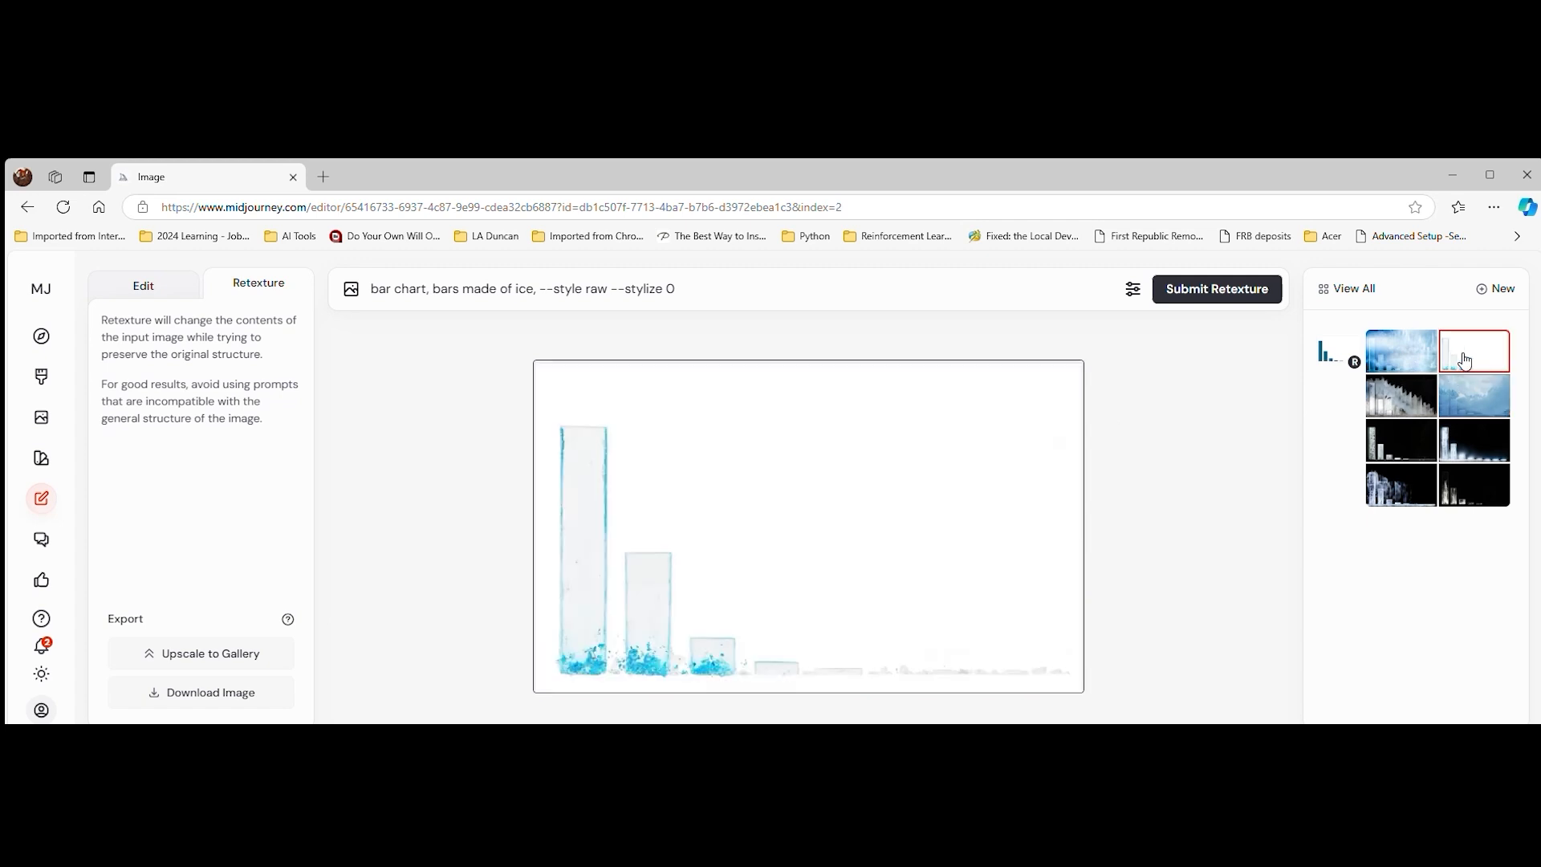
left_click(1417, 412)
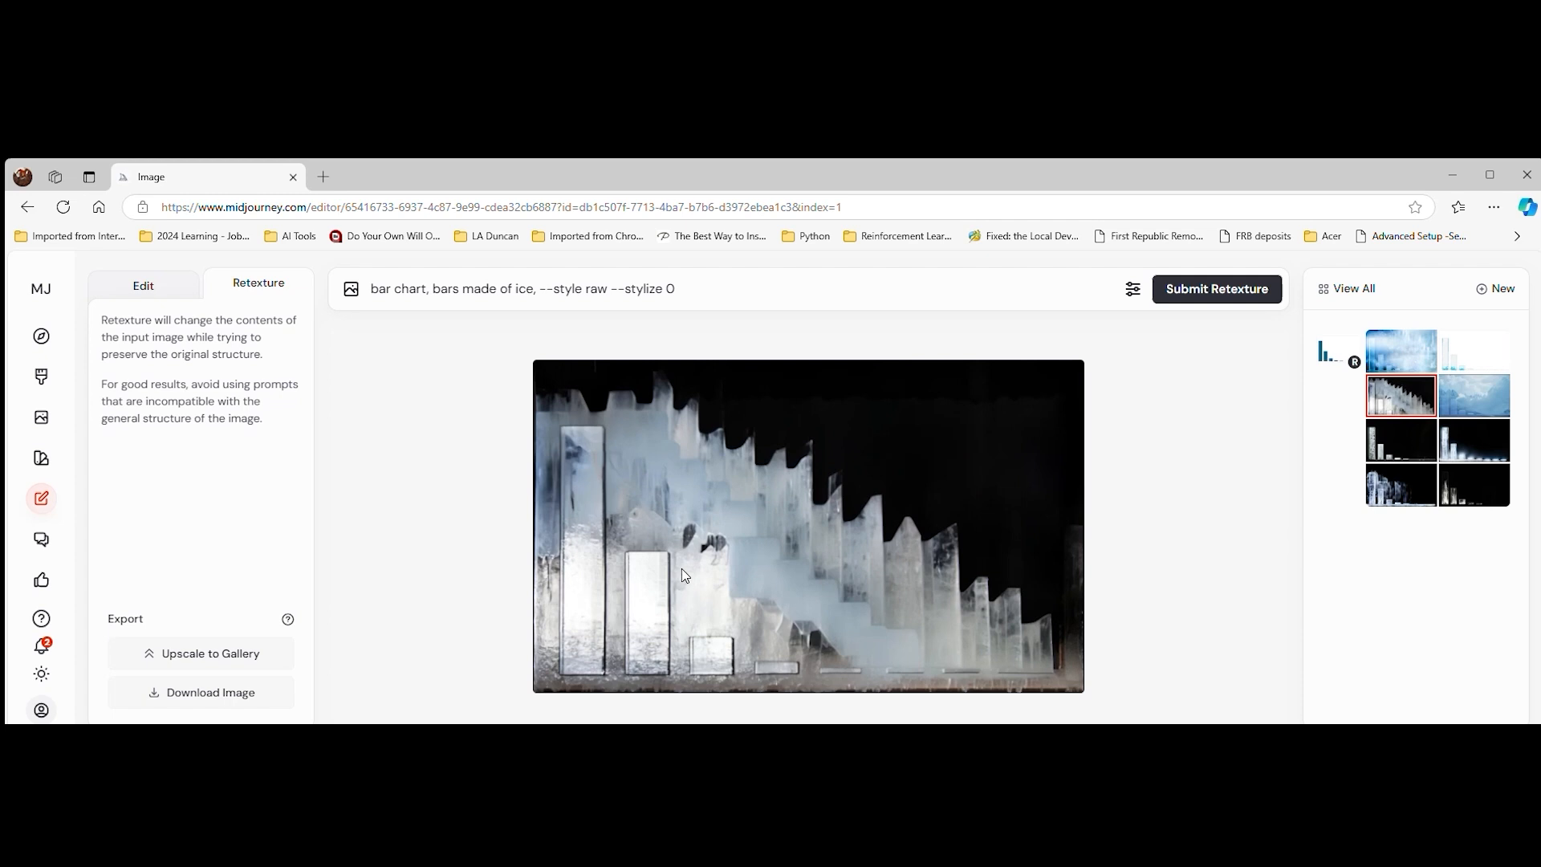
left_click(1392, 352)
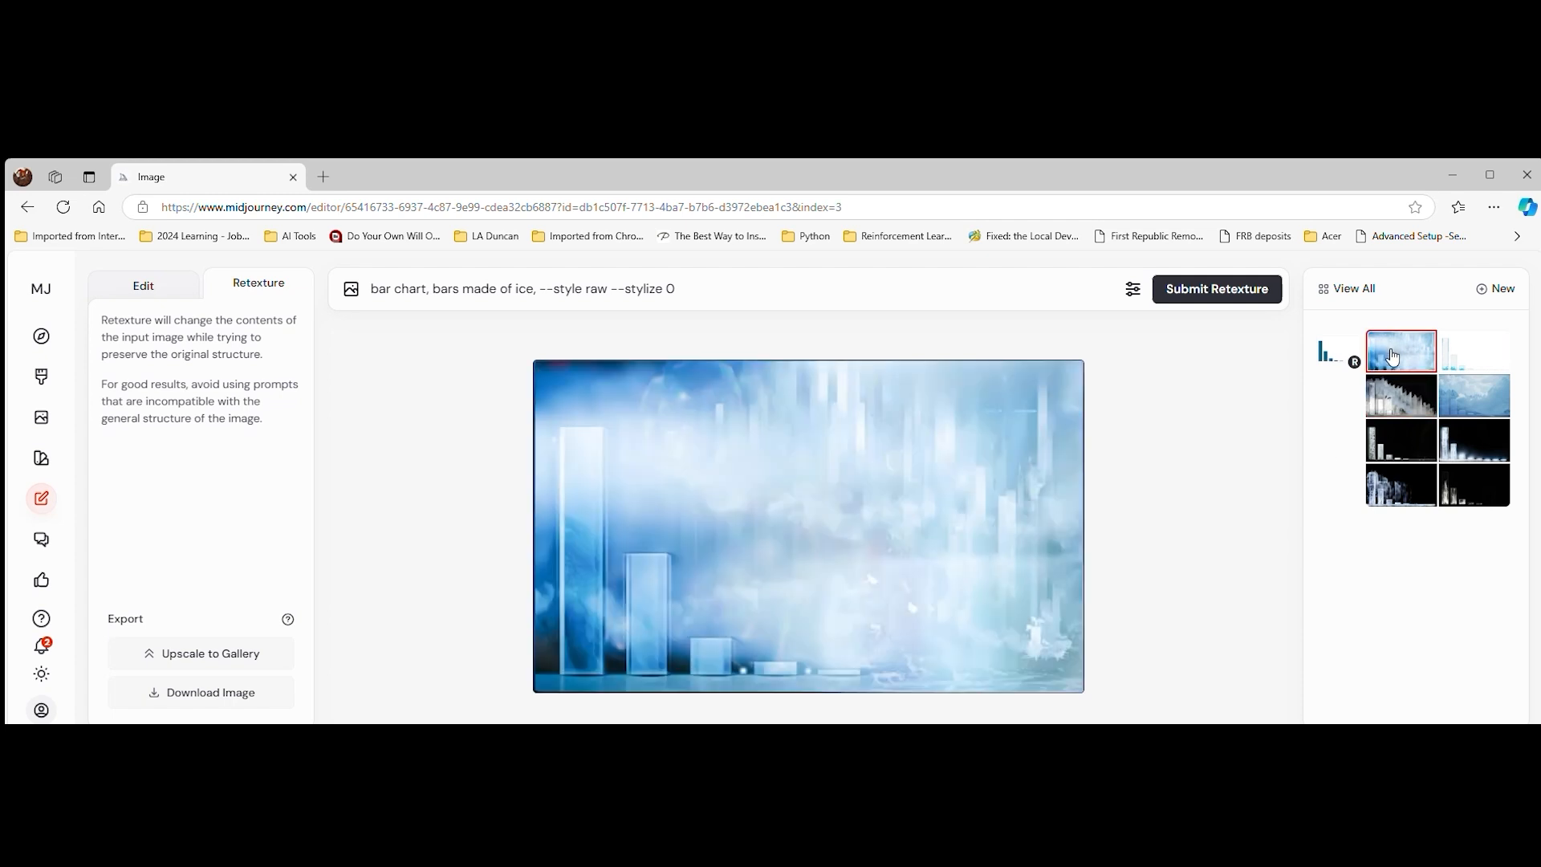
left_click(1468, 504)
Reopen the glowing ice-bar result on black and replace "ice" with "fire" in its prompt.
left_click(1490, 452)
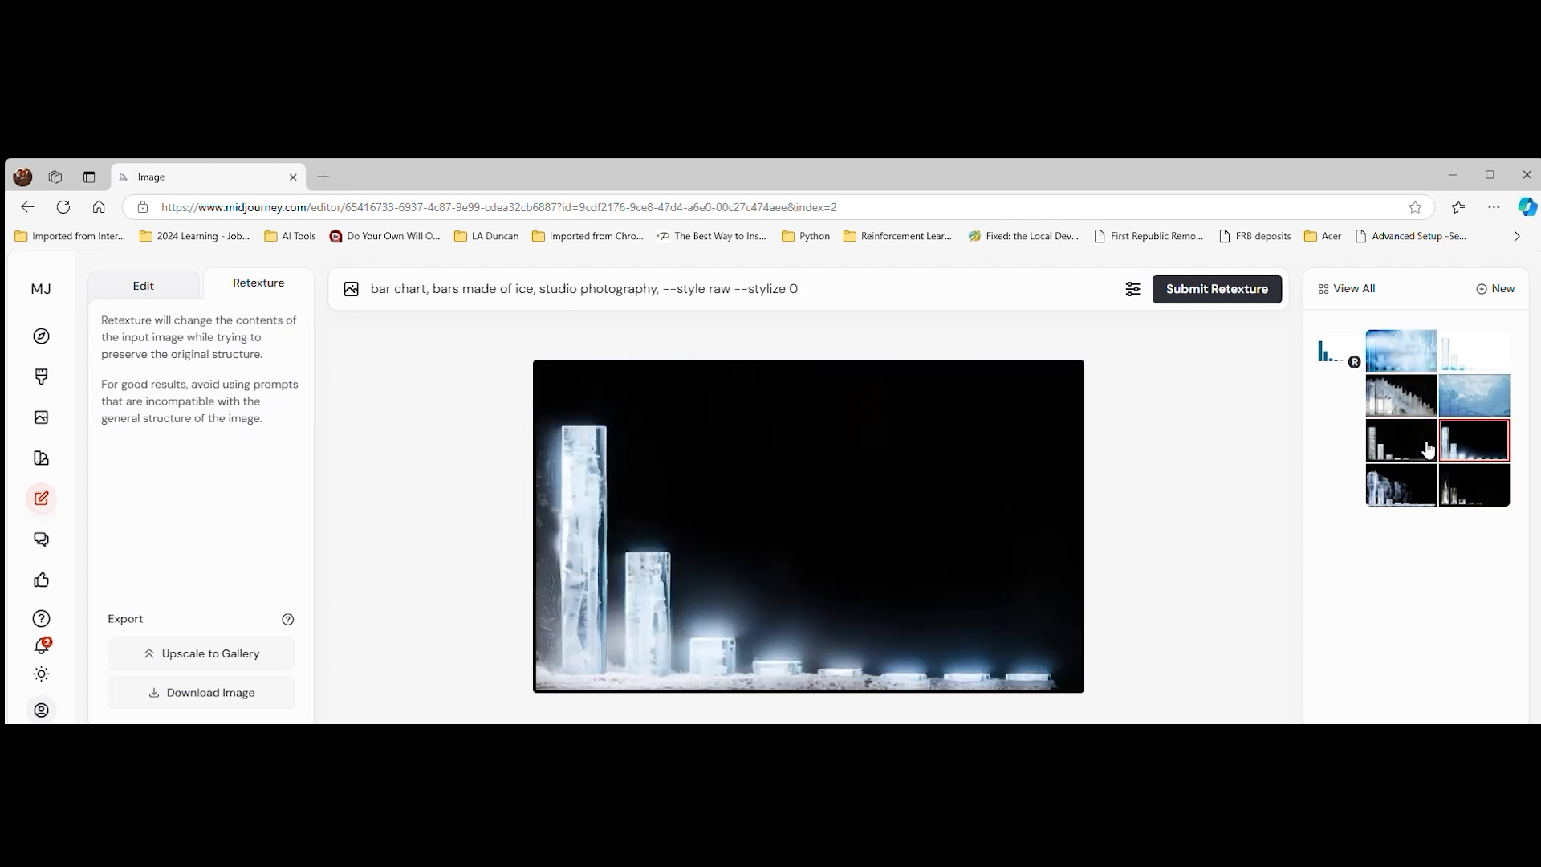
left_click(447, 289)
double_click(518, 291)
type("fire")
key("Right")
key("Right")
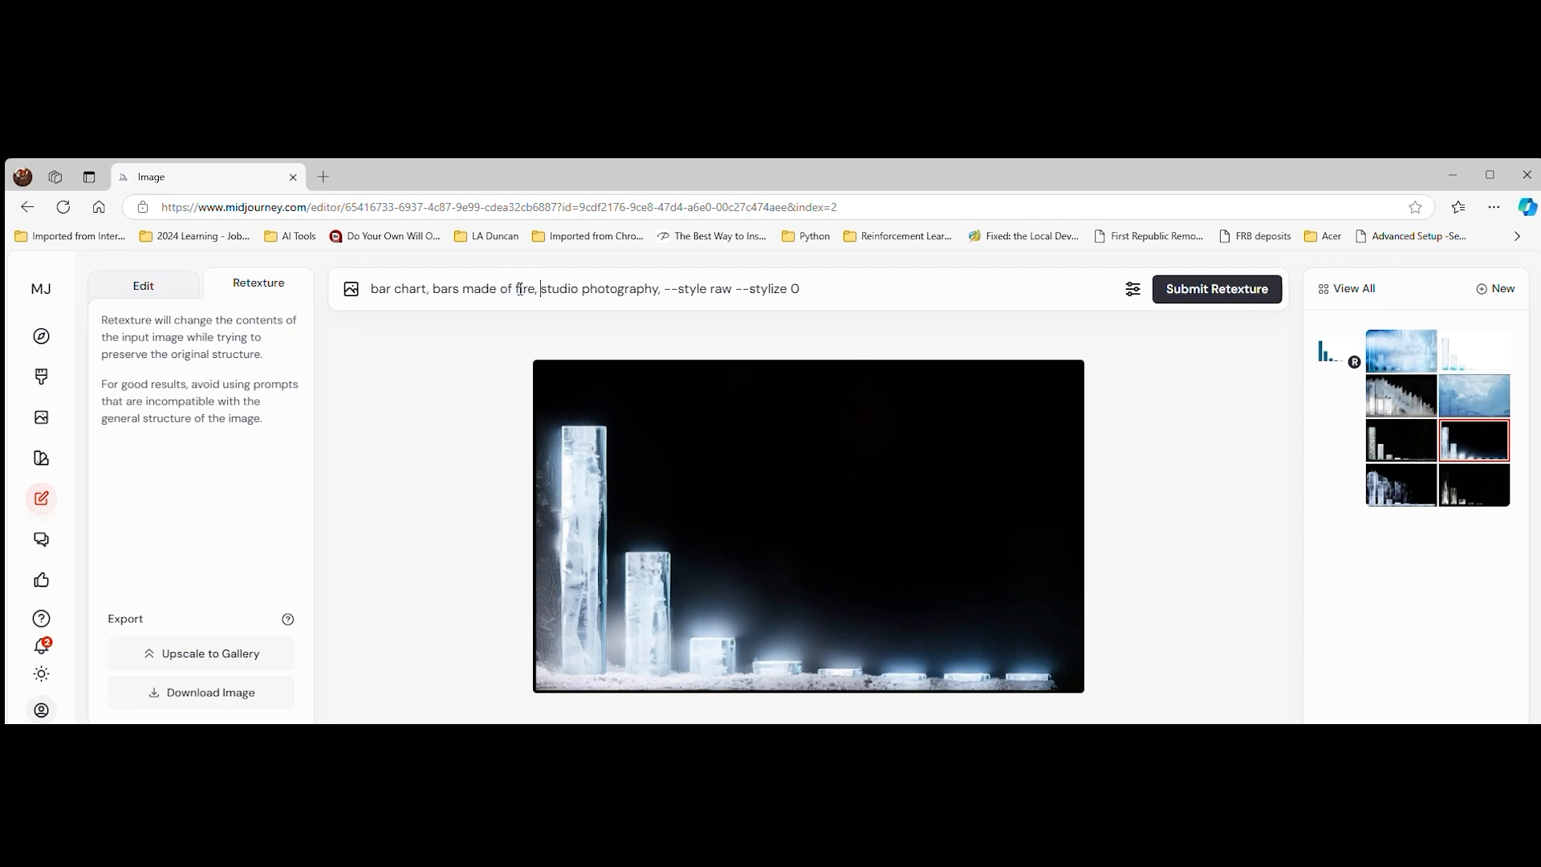
Change the prompt's style wording to "in the style of exposure photography" and submit the fire retexture.
type("in the style of")
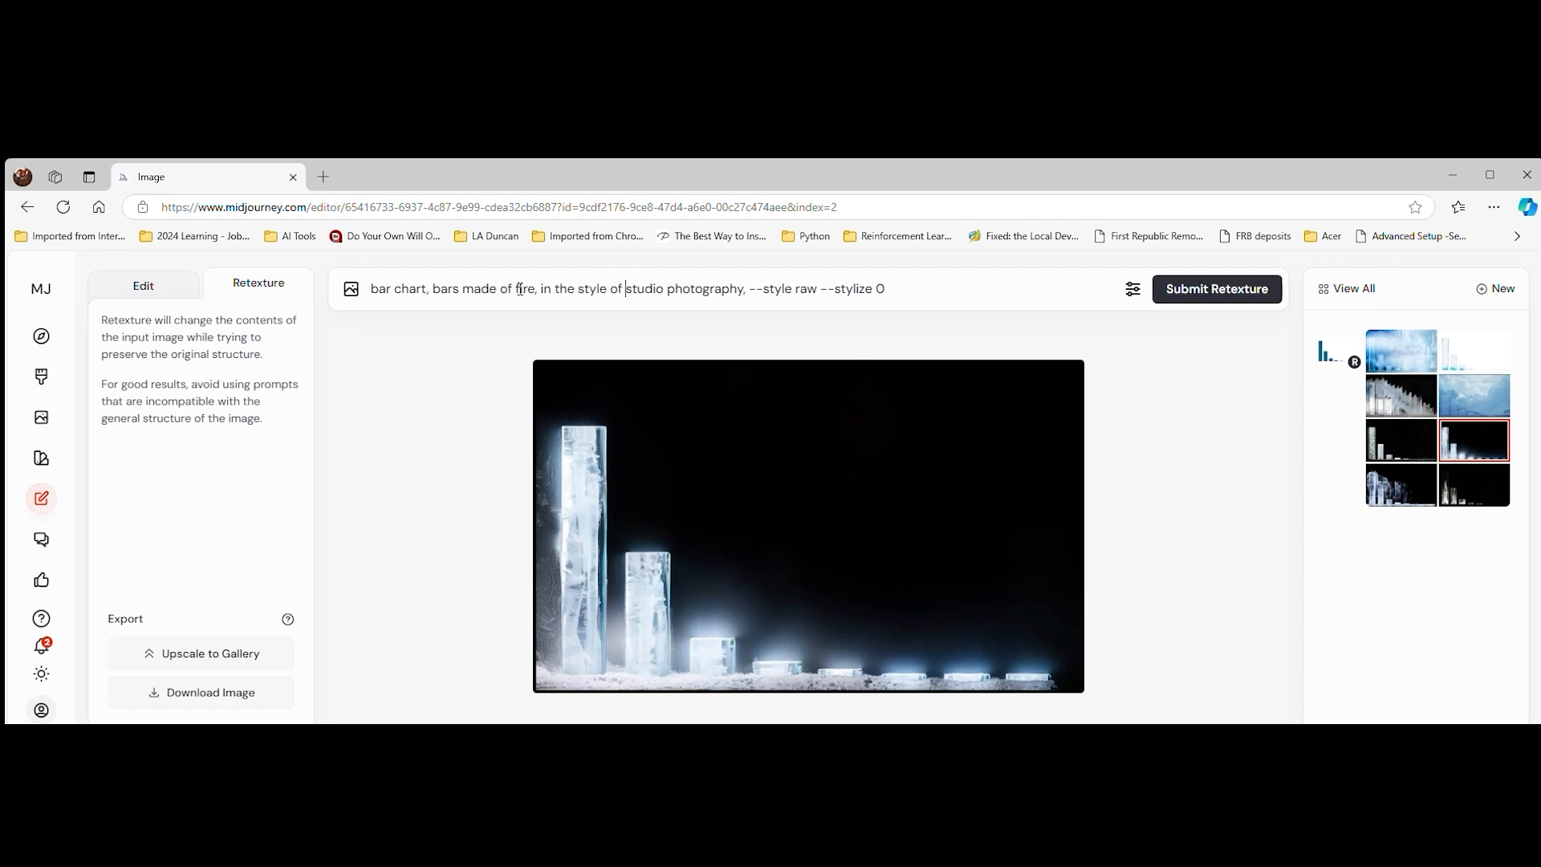
key("Delete")
key("Delete")
key("Delete")
key("Delete")
key("Delete")
key("Delete")
key("Delete")
type("exposure")
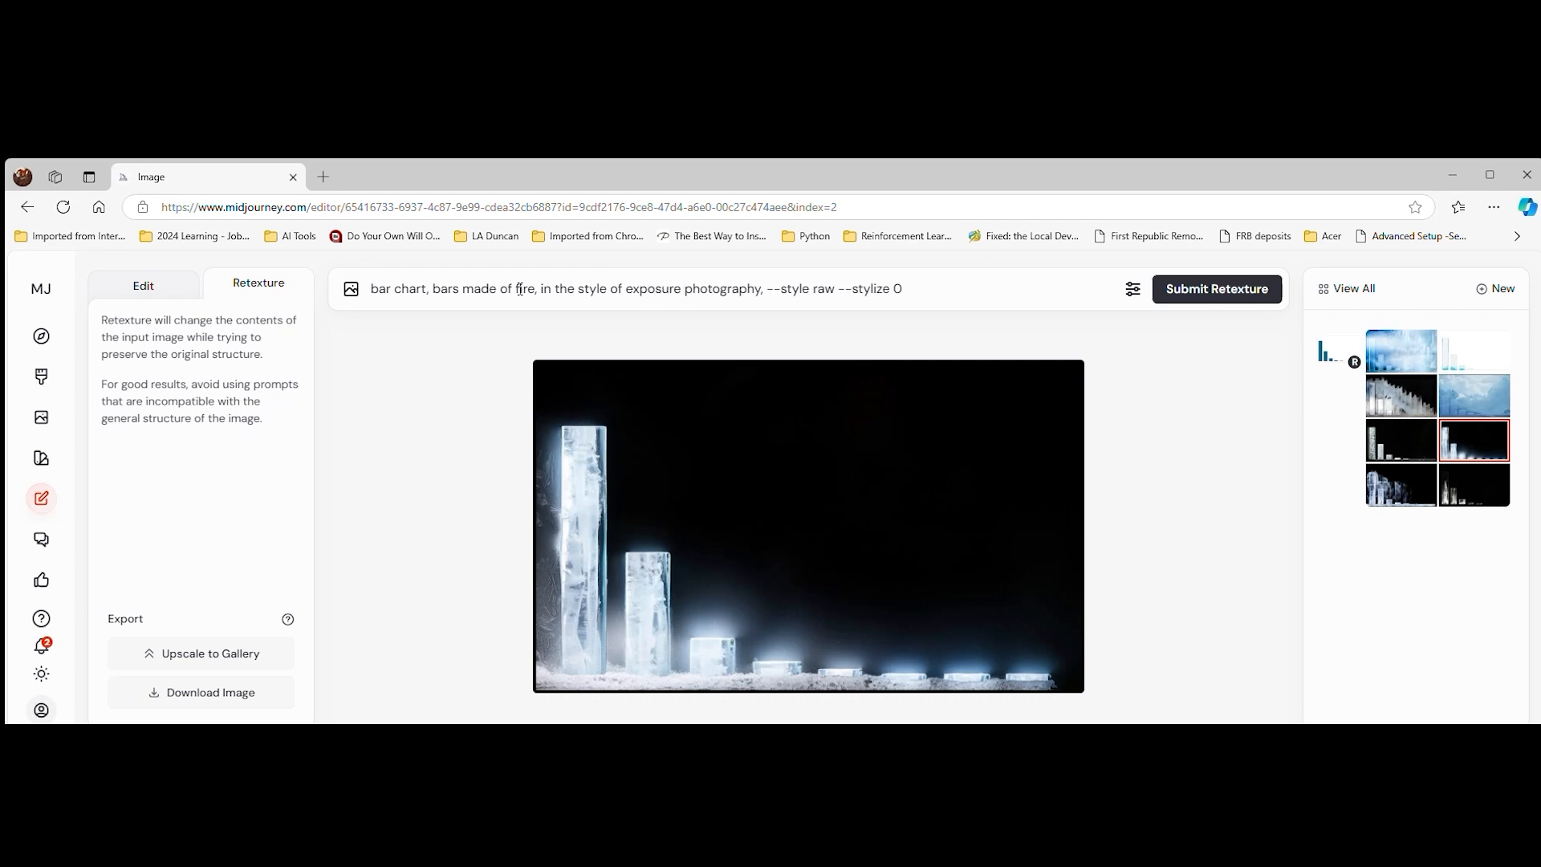
key("Return")
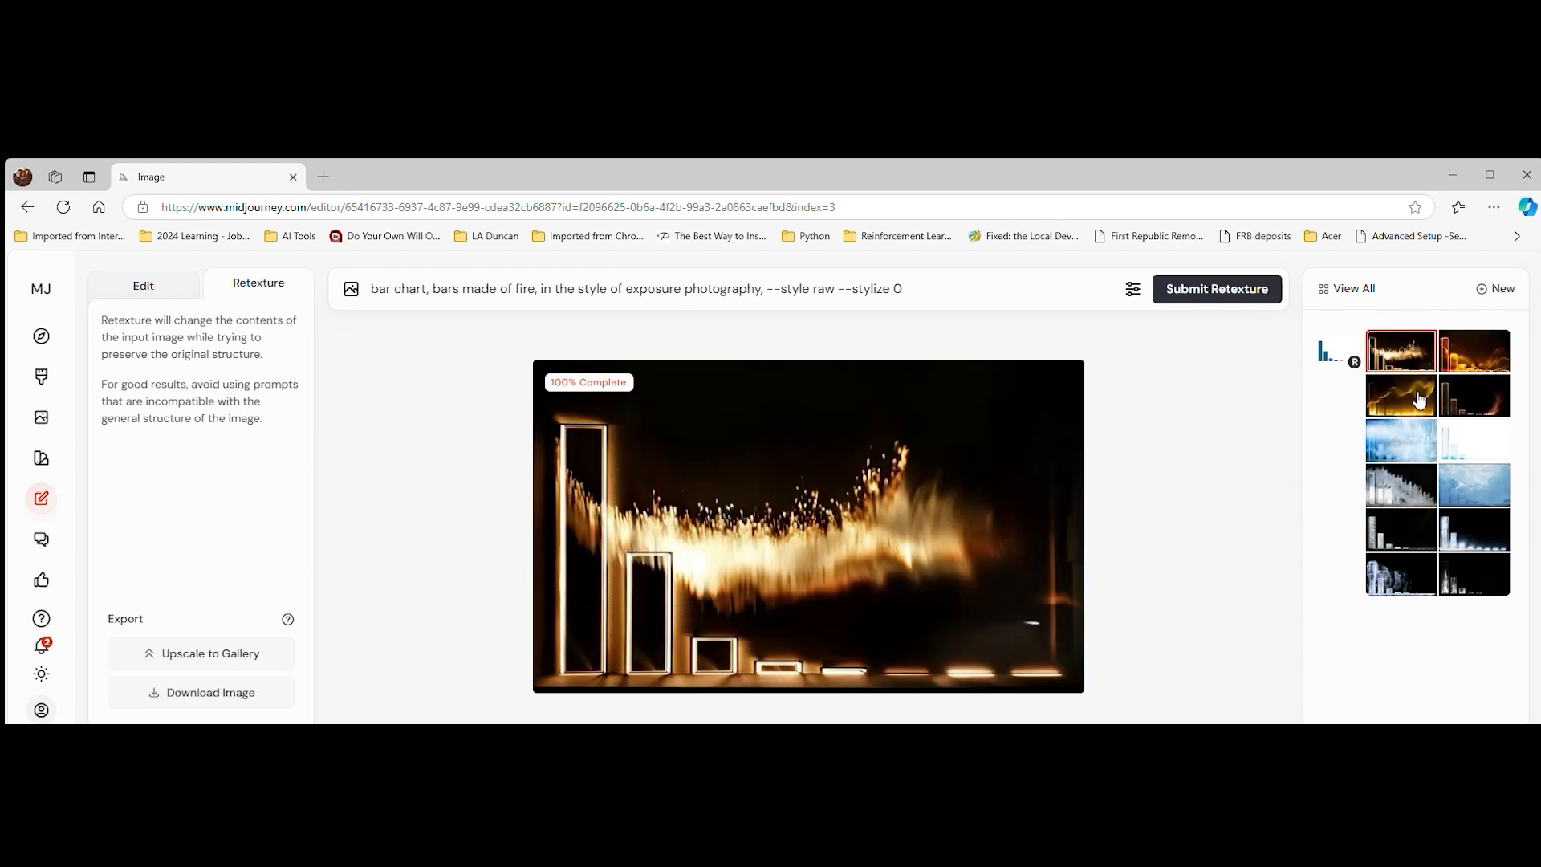
Compare the four fire variations with one another and with the earlier blue ice result.
left_click(1485, 357)
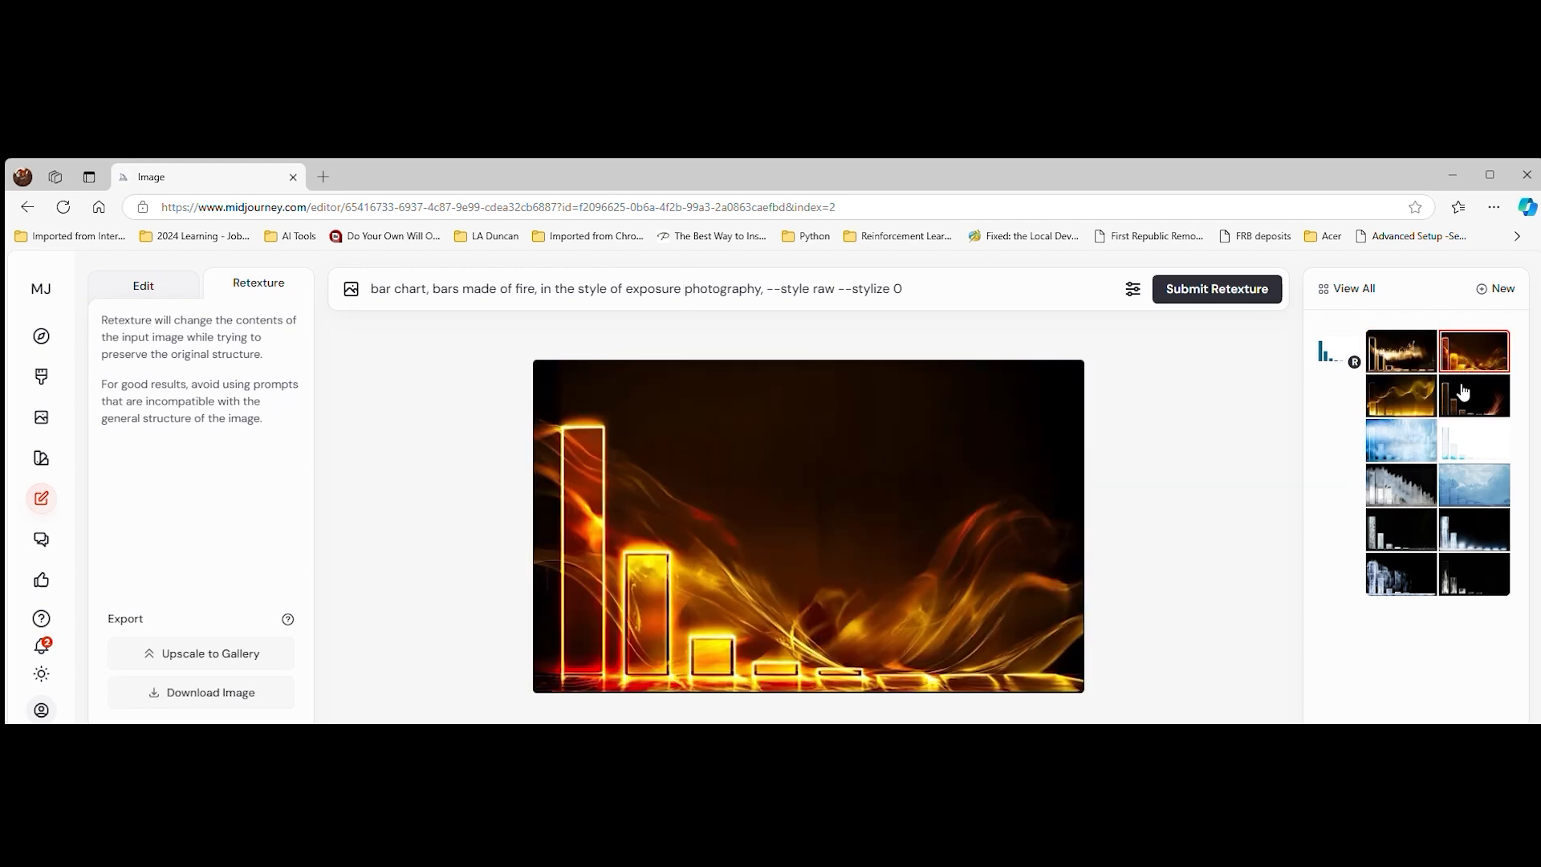
left_click(1407, 399)
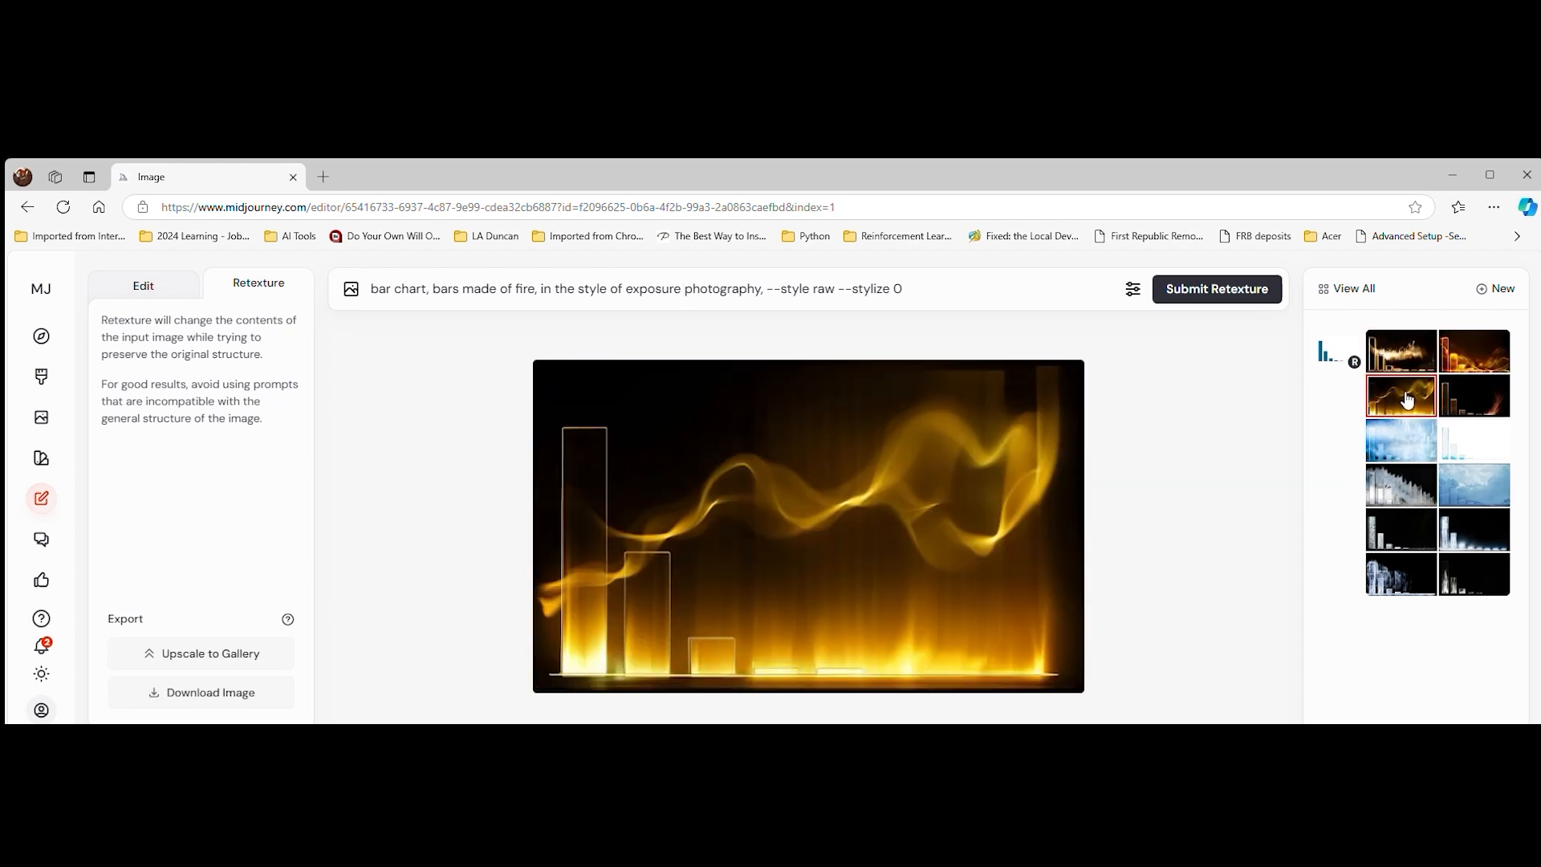
left_click(1479, 400)
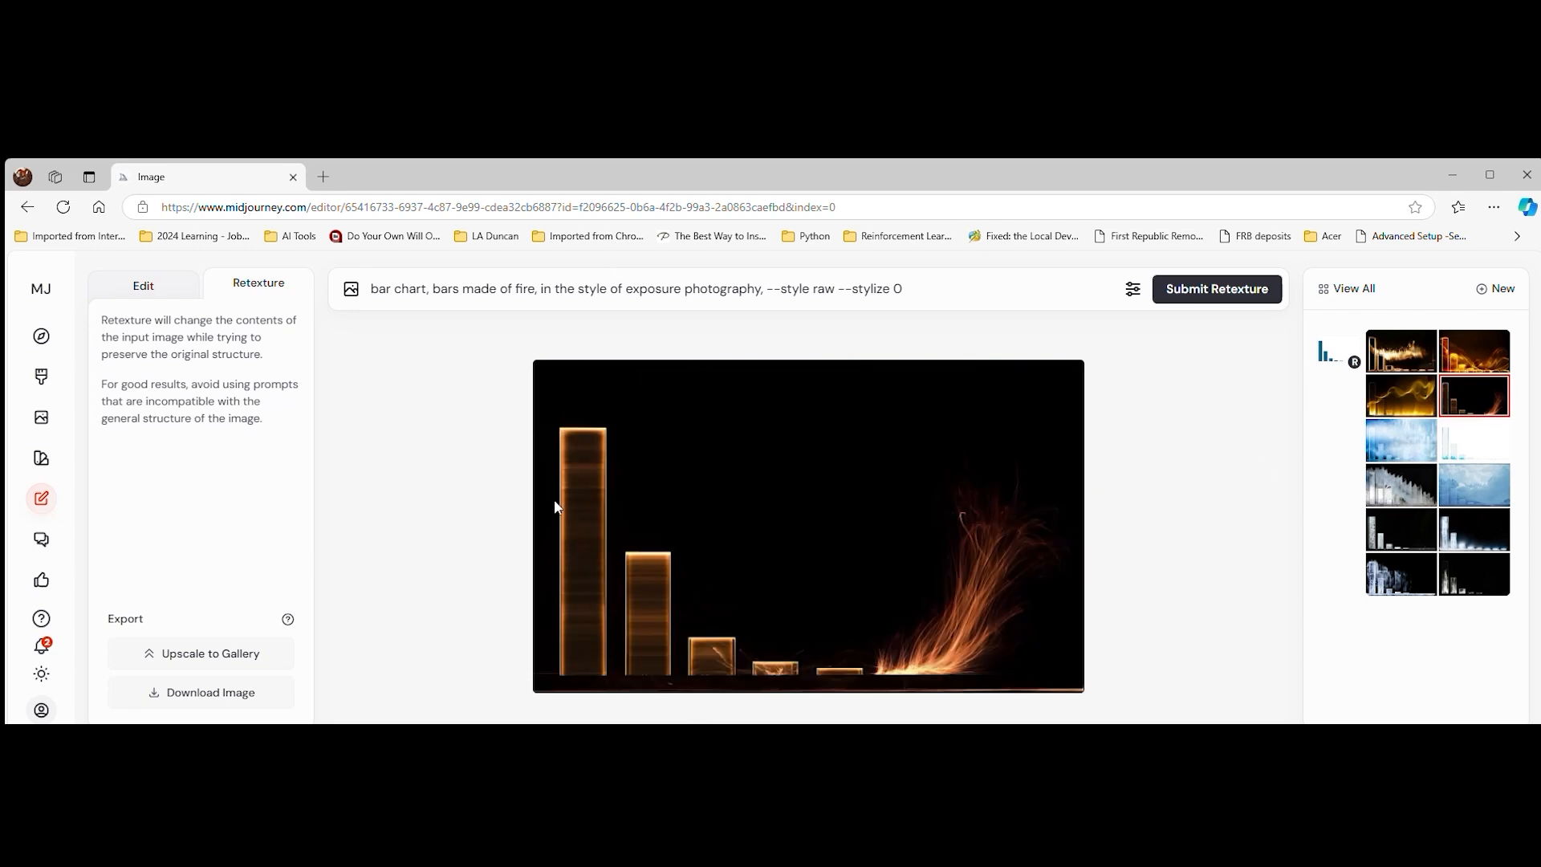
left_click(1398, 360)
left_click(1402, 454)
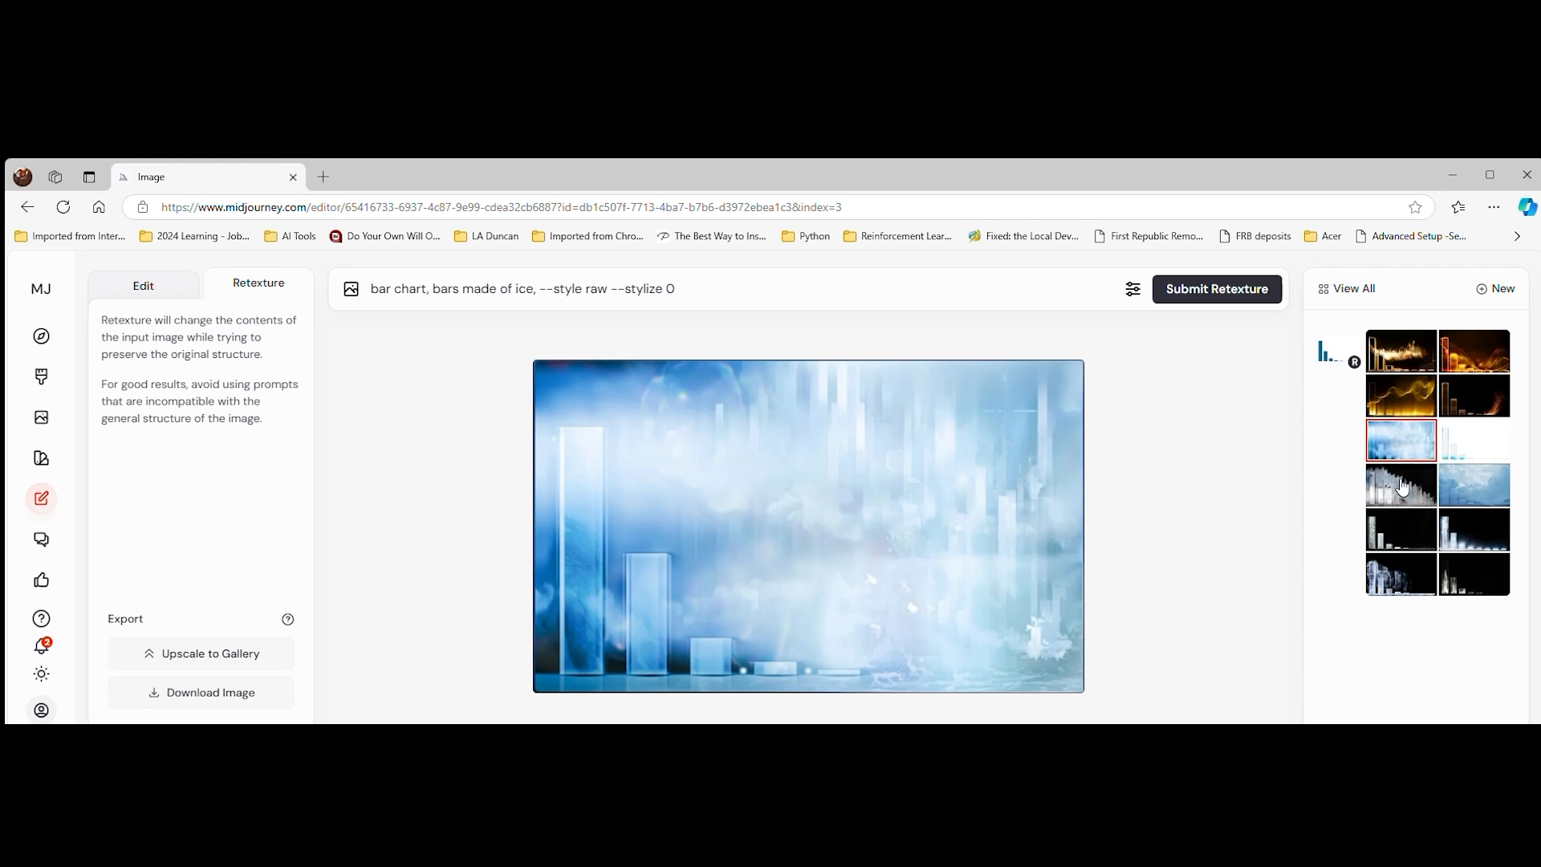
Reopen the first fire result, remove "bar chart, bars made of fire," from its prompt and submit the style-only retexture.
left_click(1403, 351)
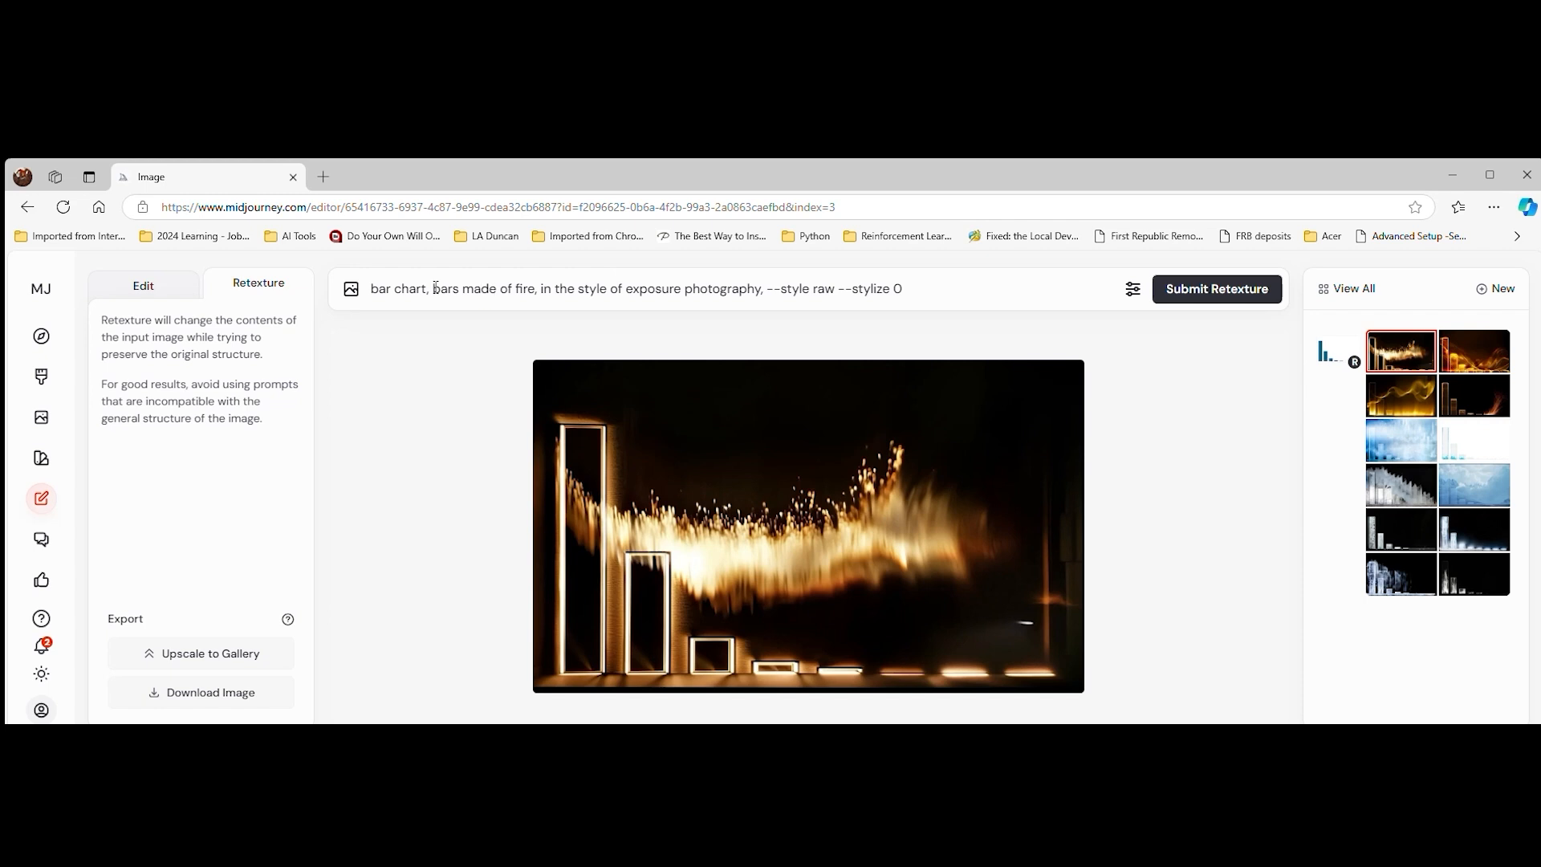
left_click_drag(433, 289, 324, 299)
key("BackSpace")
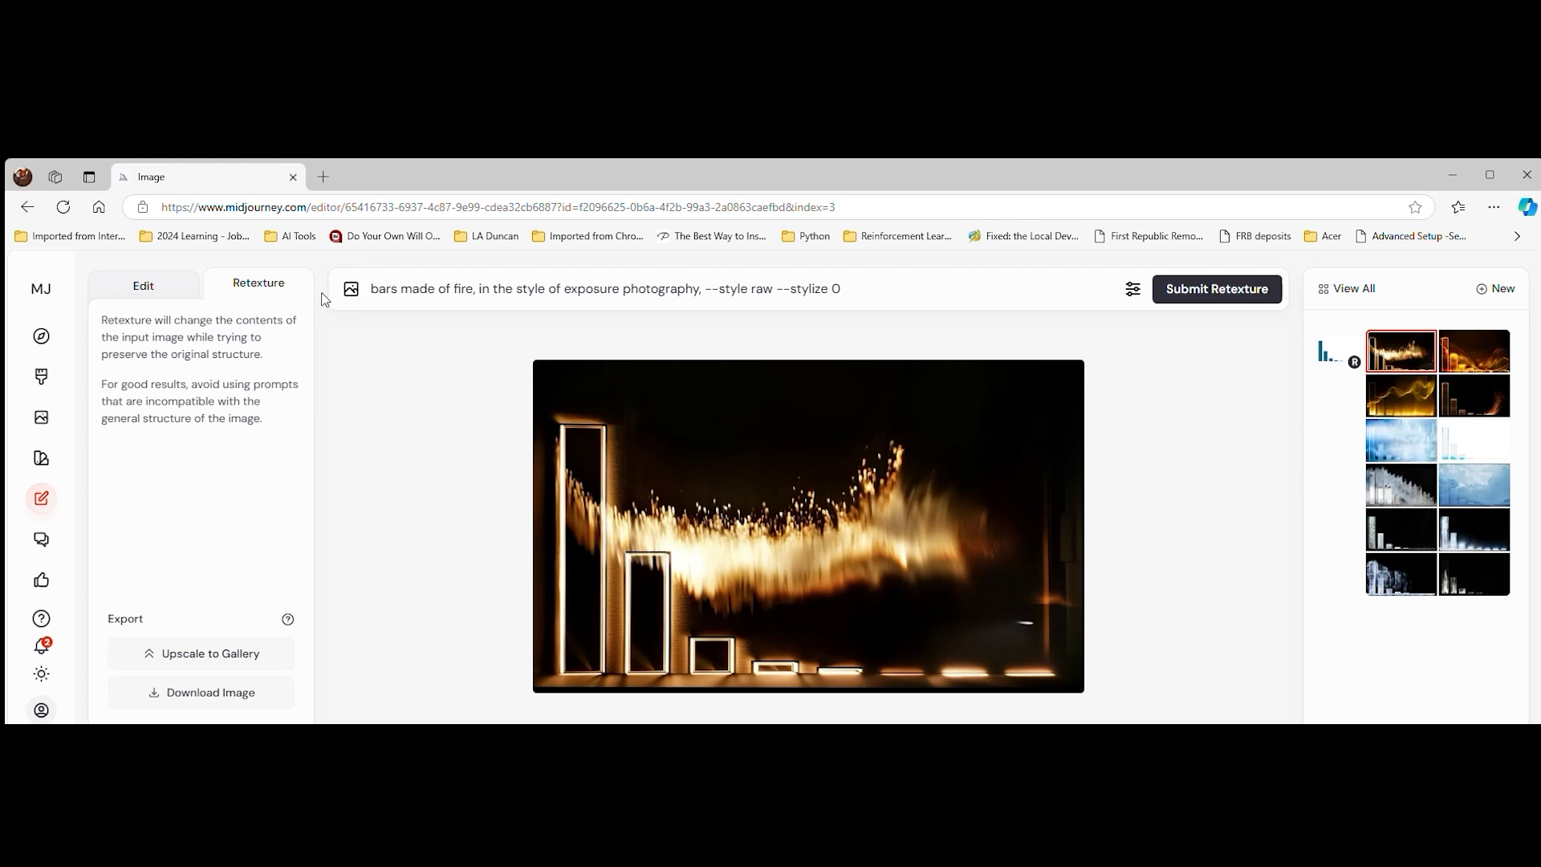
key("Delete")
key("Delete")
key("Delete")
key("Delete")
key("Delete")
key("Delete")
key("Delete")
key("Delete")
key("Delete")
key("Delete")
key("Delete")
key("Delete")
key("Delete")
key("Delete")
key("Delete")
key("Delete")
key("Delete")
key("Delete")
key("Delete")
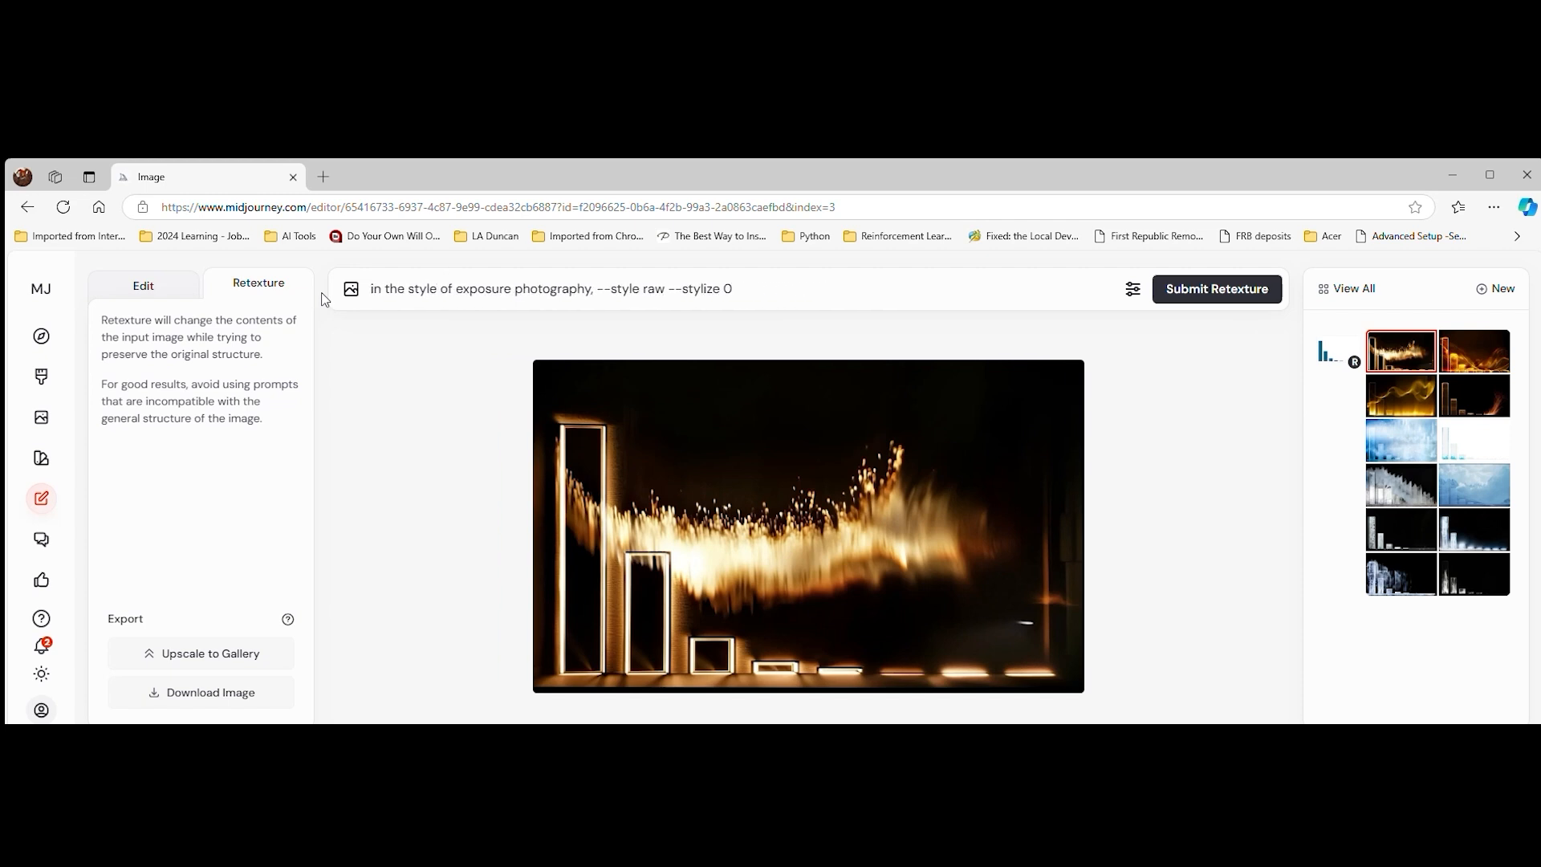
left_click(1196, 291)
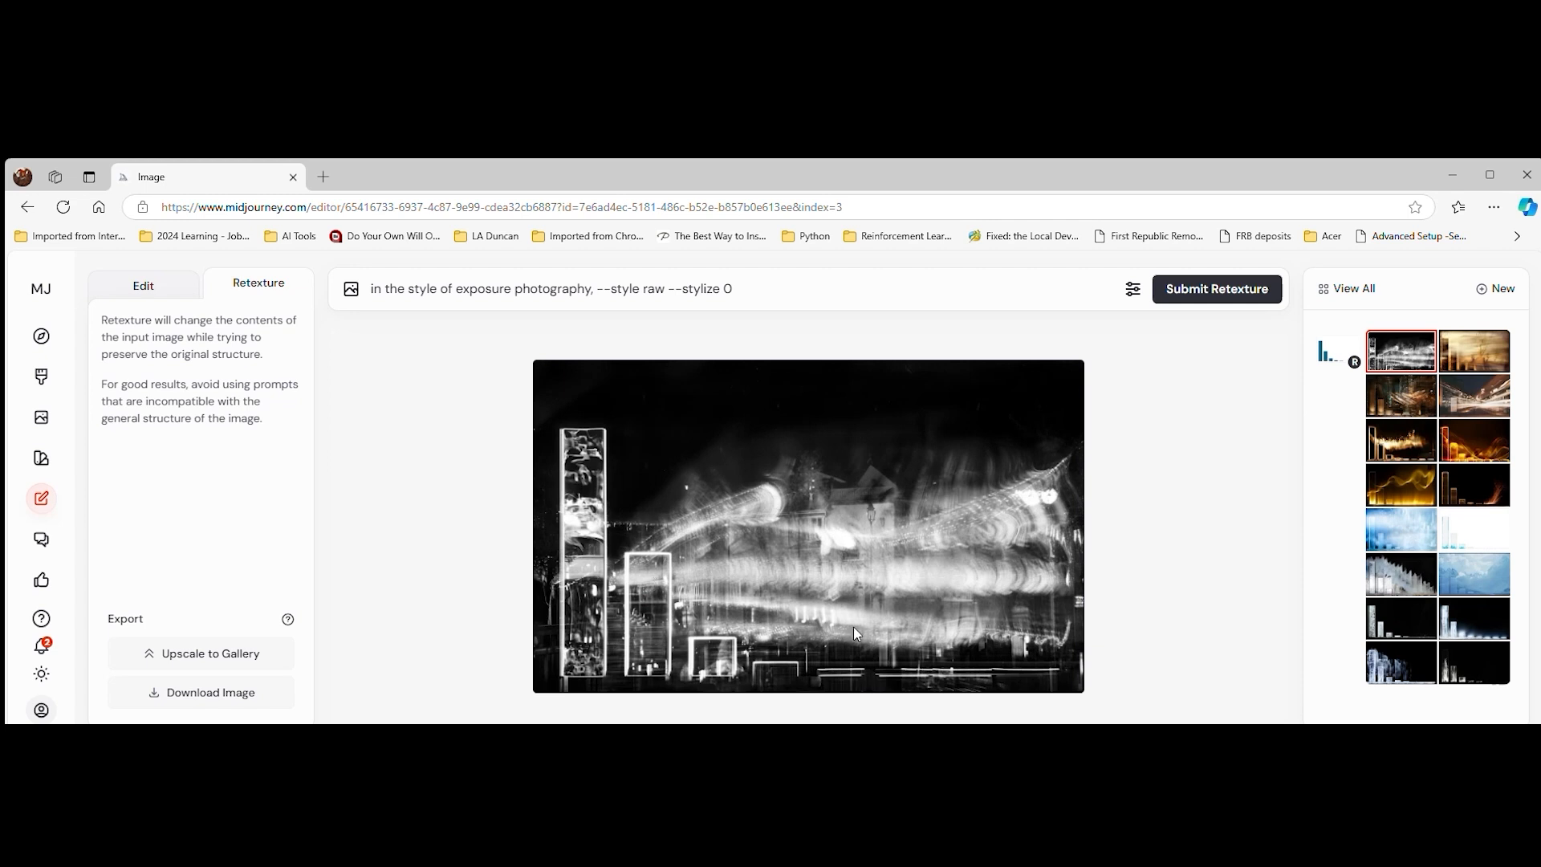
View the remaining exposure photography variations: the light-trail street, the sepia scene and the night city.
left_click(1454, 401)
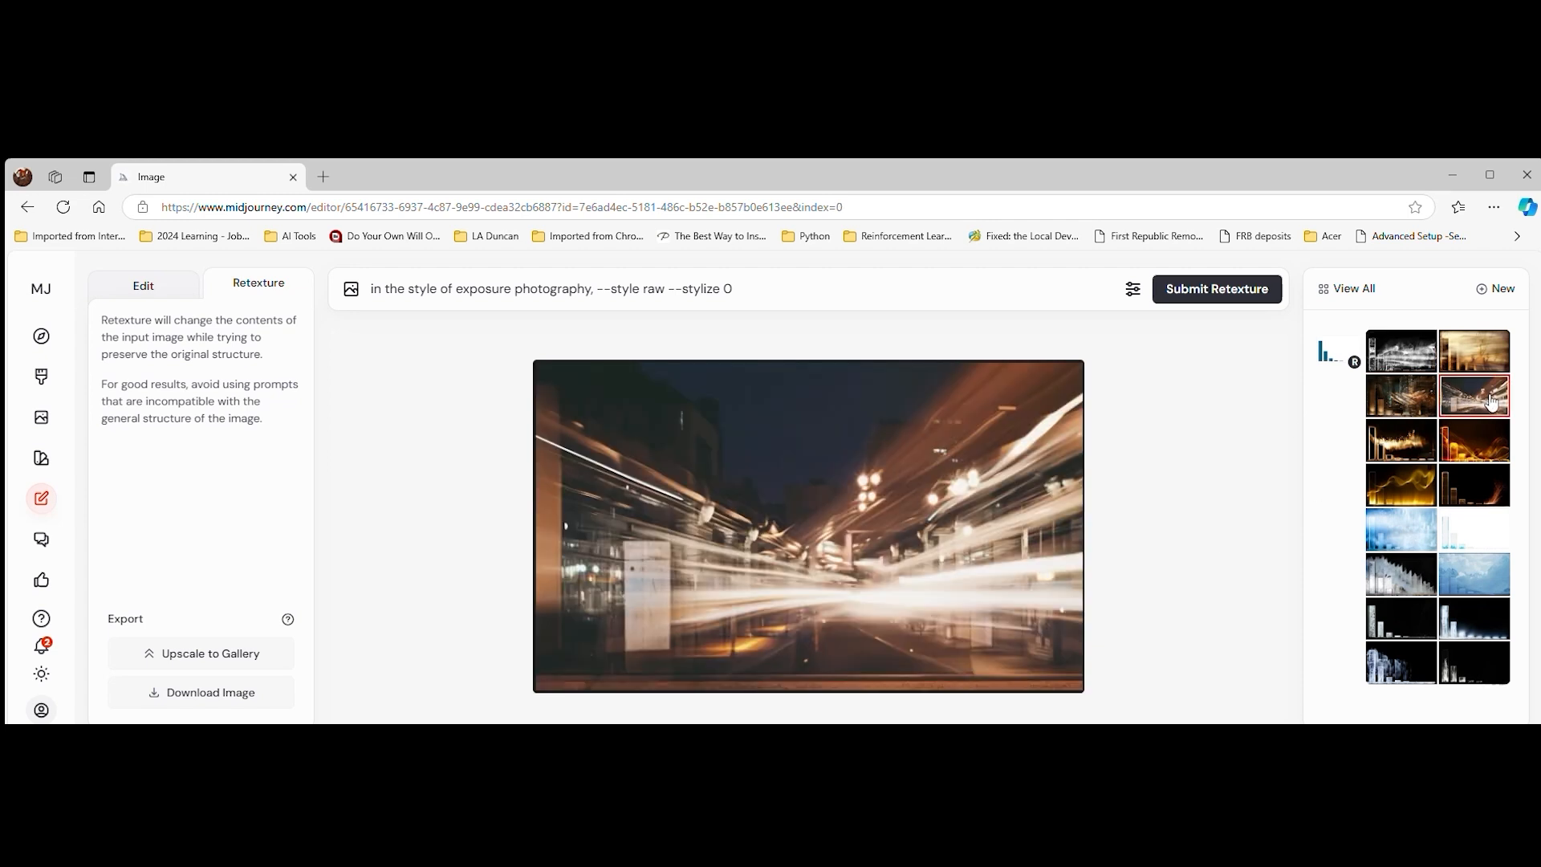
left_click(1460, 363)
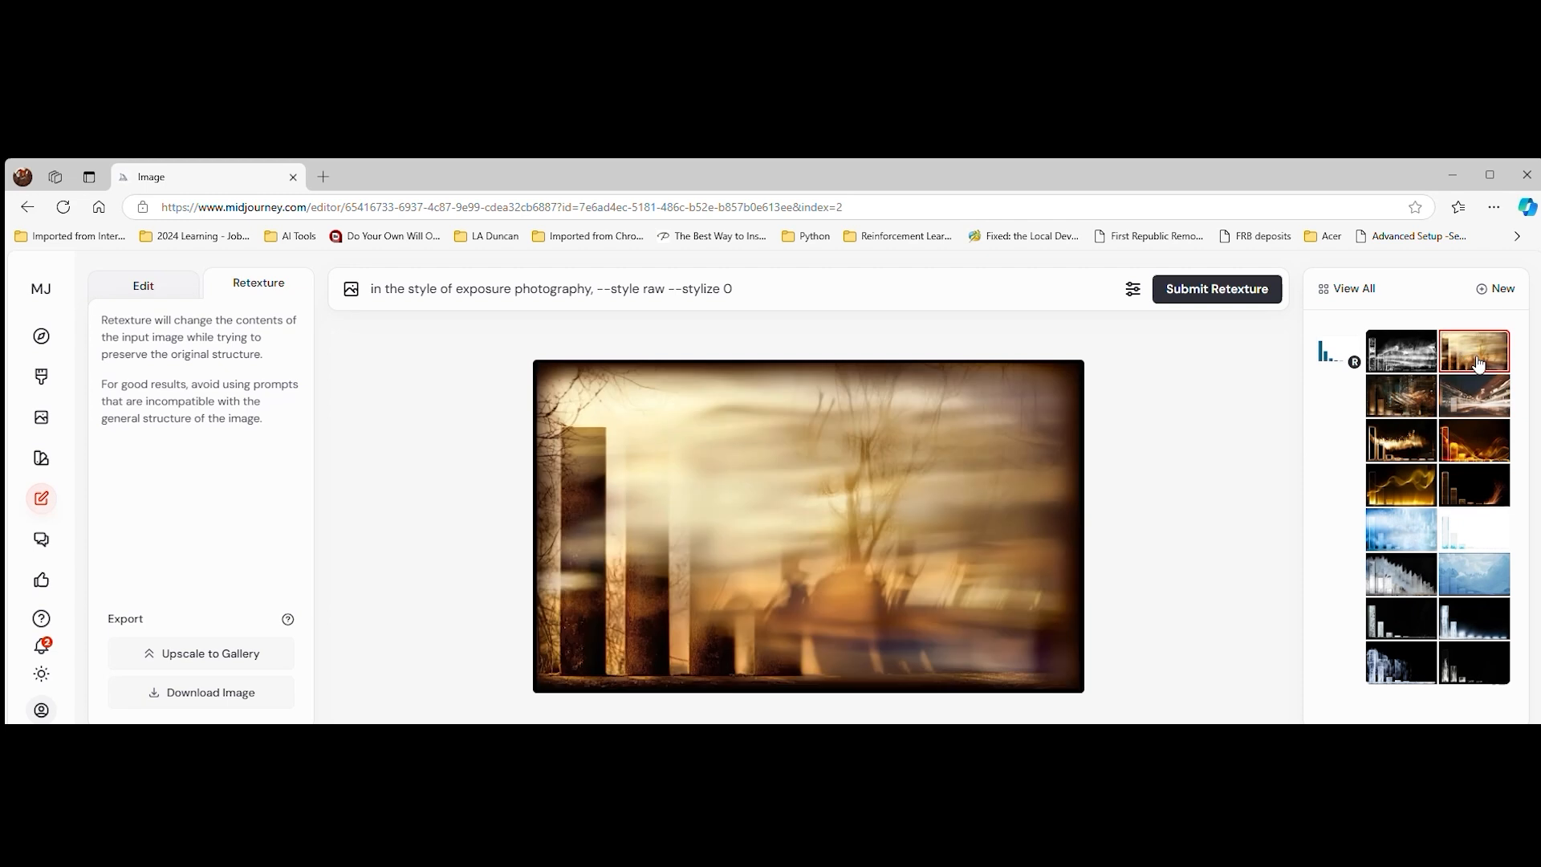
left_click(1399, 398)
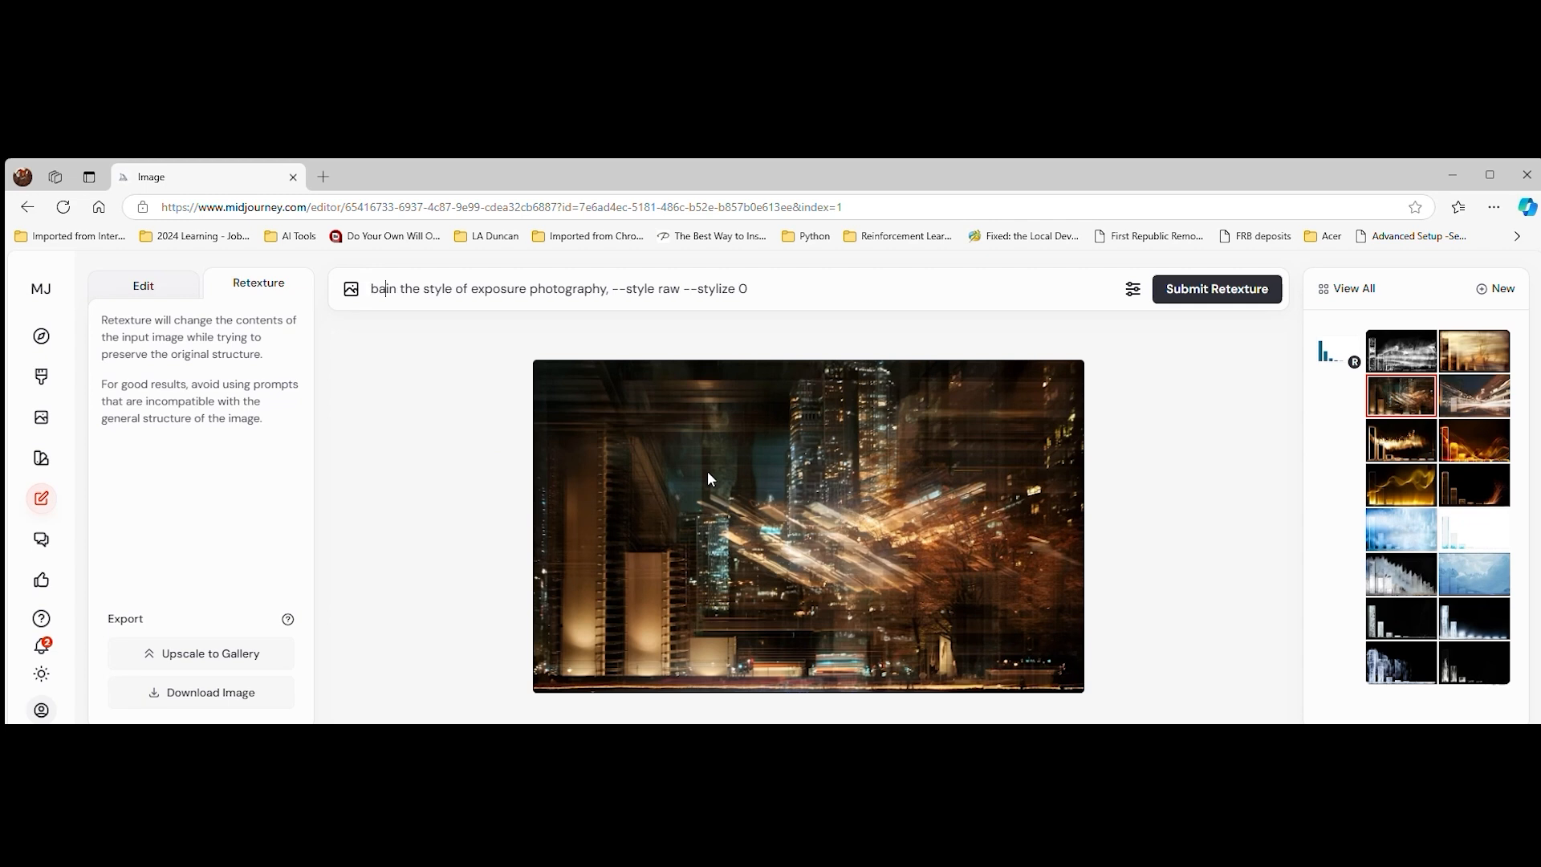
Change the prompt wording to "trees, in the style of children's book illustration," and submit the retexture.
type("trees")
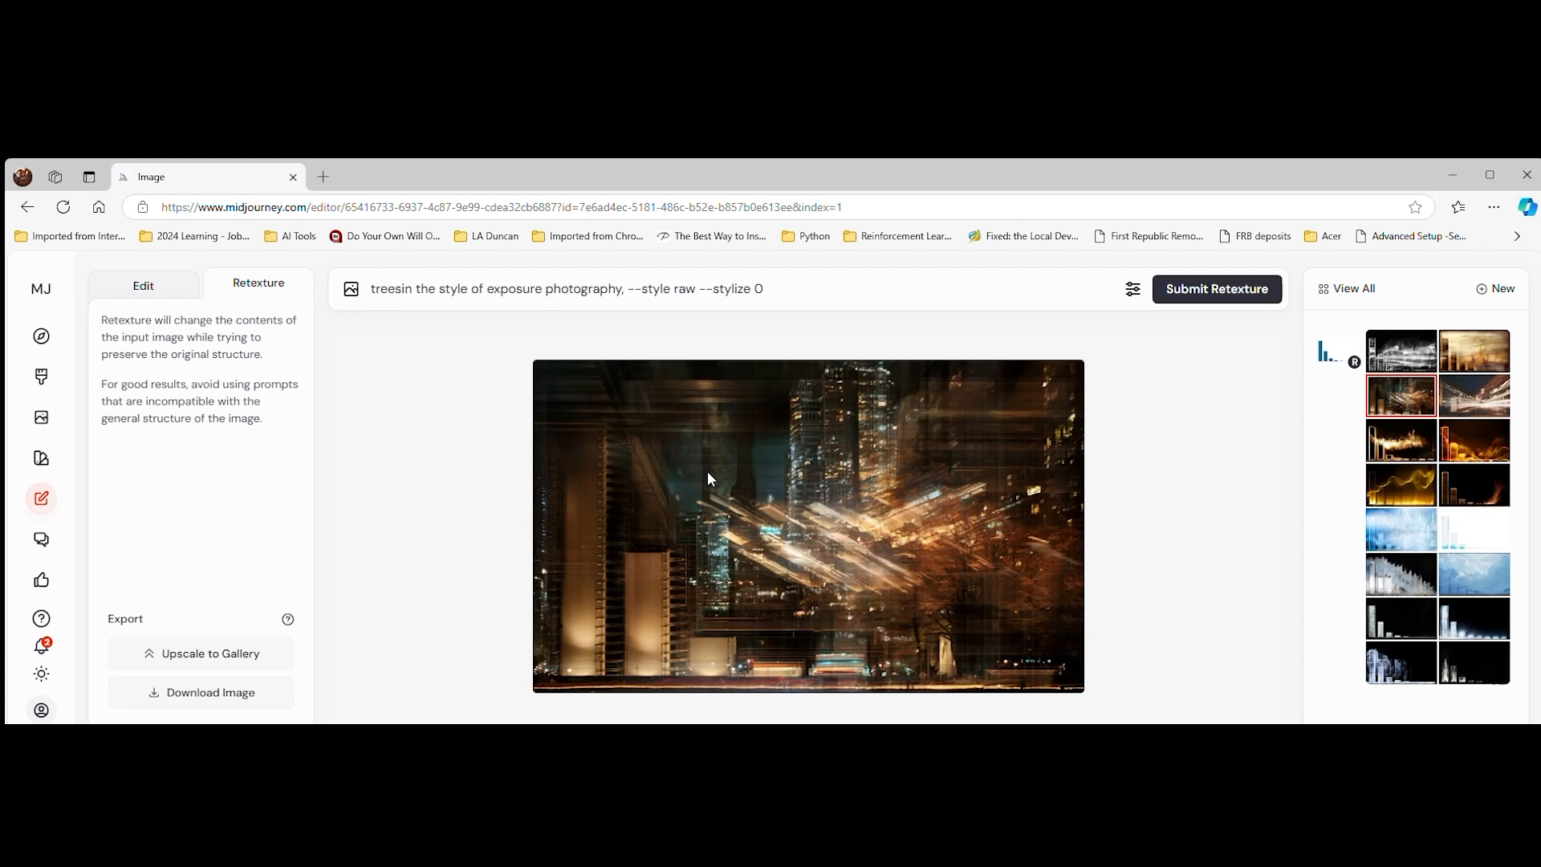
type(",")
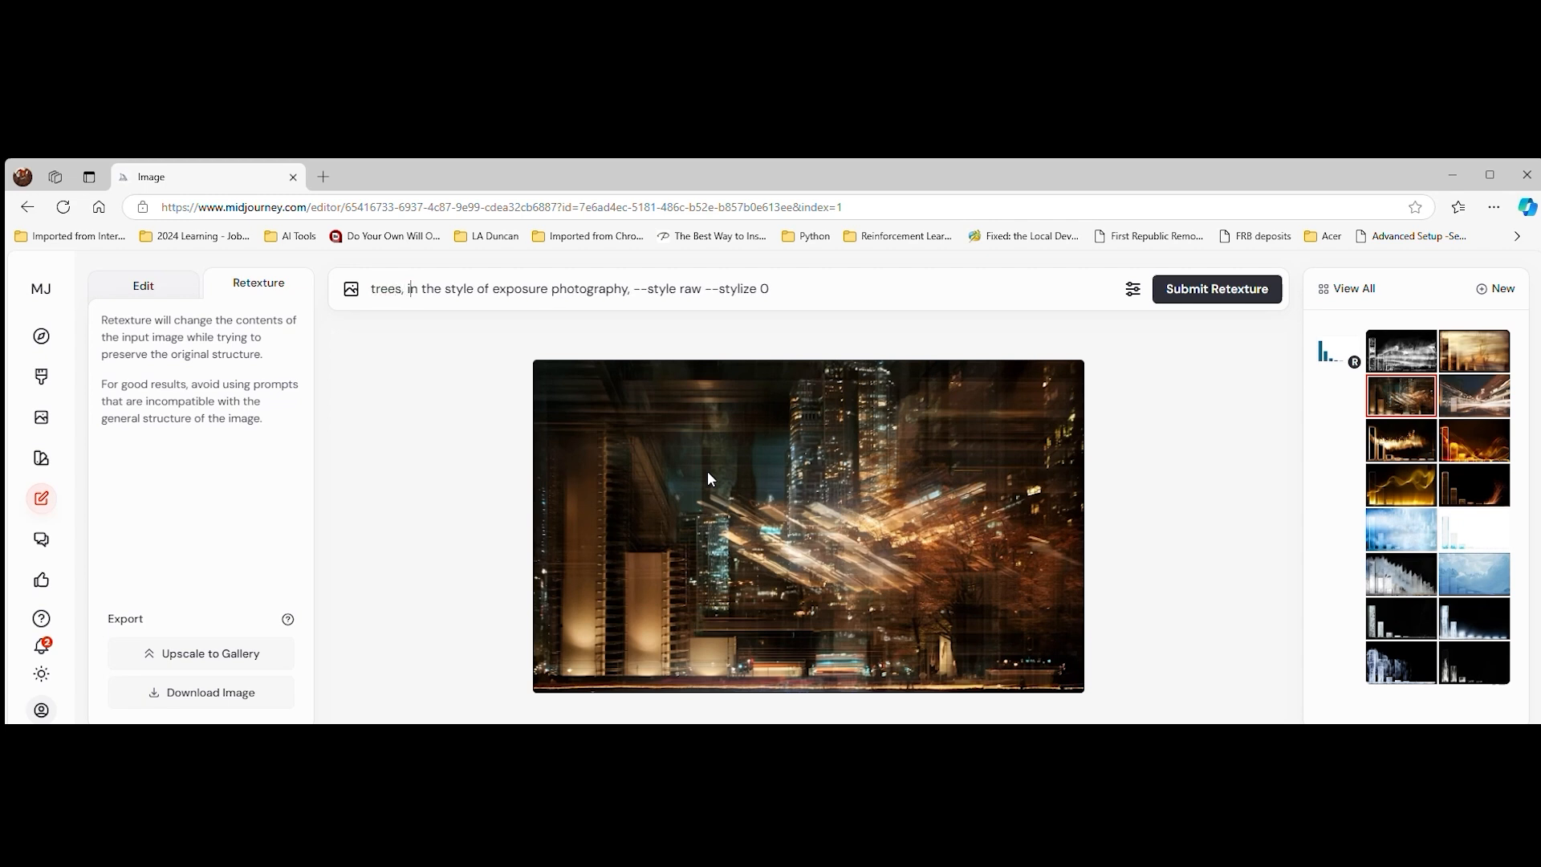
key("Delete")
key("Delete")
key("Delete")
key("Delete")
key("Delete")
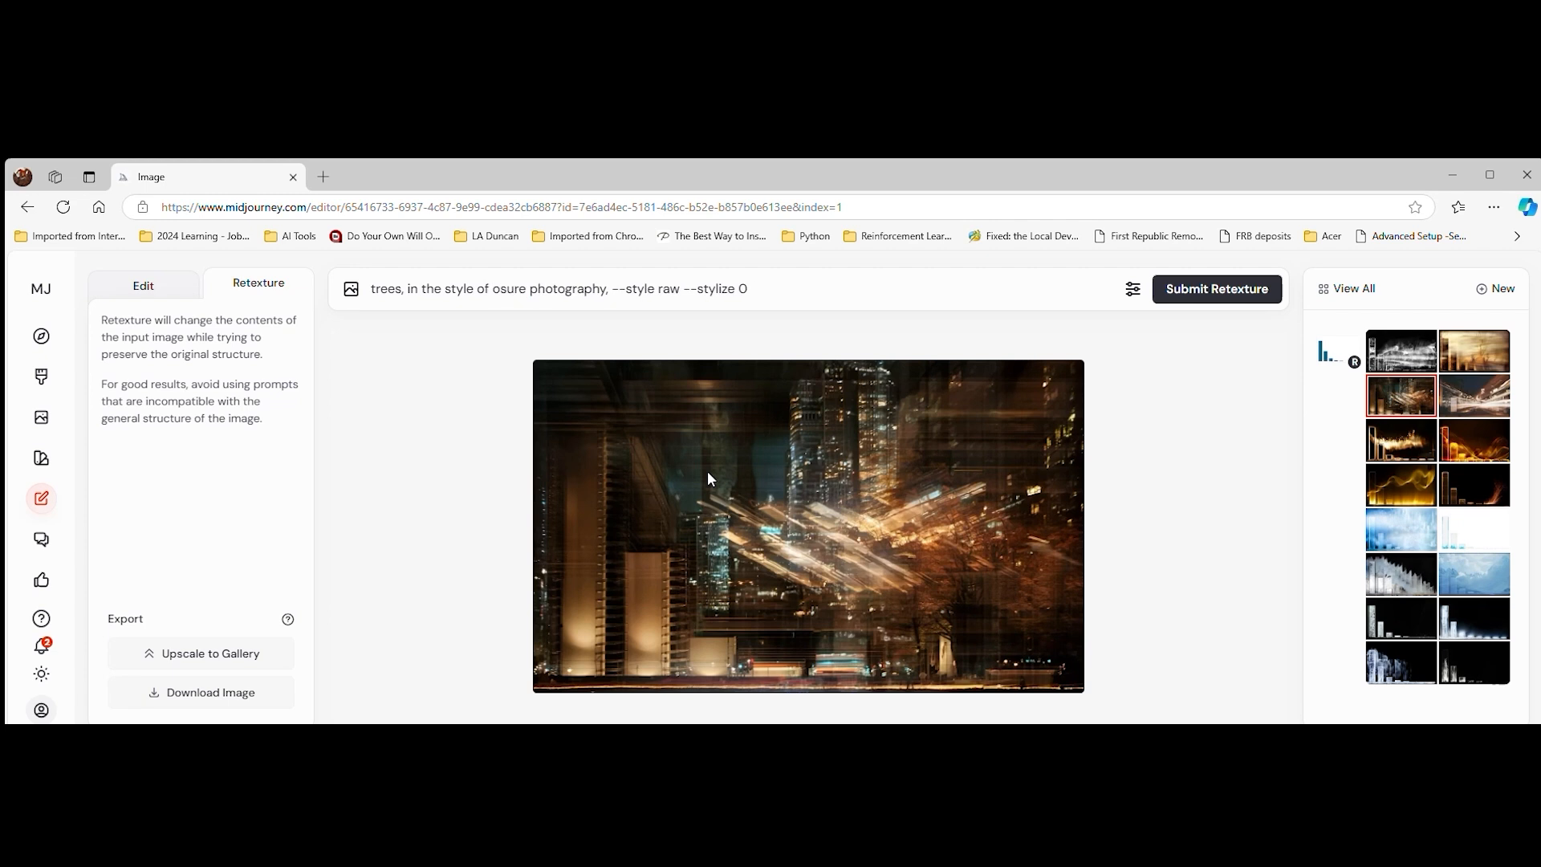
key("Delete")
key("Delete")
key("Delete")
key("Delete")
key("Delete")
key("Delete")
key("Delete")
key("Delete")
key("Delete")
key("Delete")
key("Delete")
key("Delete")
key("Delete")
key("Delete")
key("Delete")
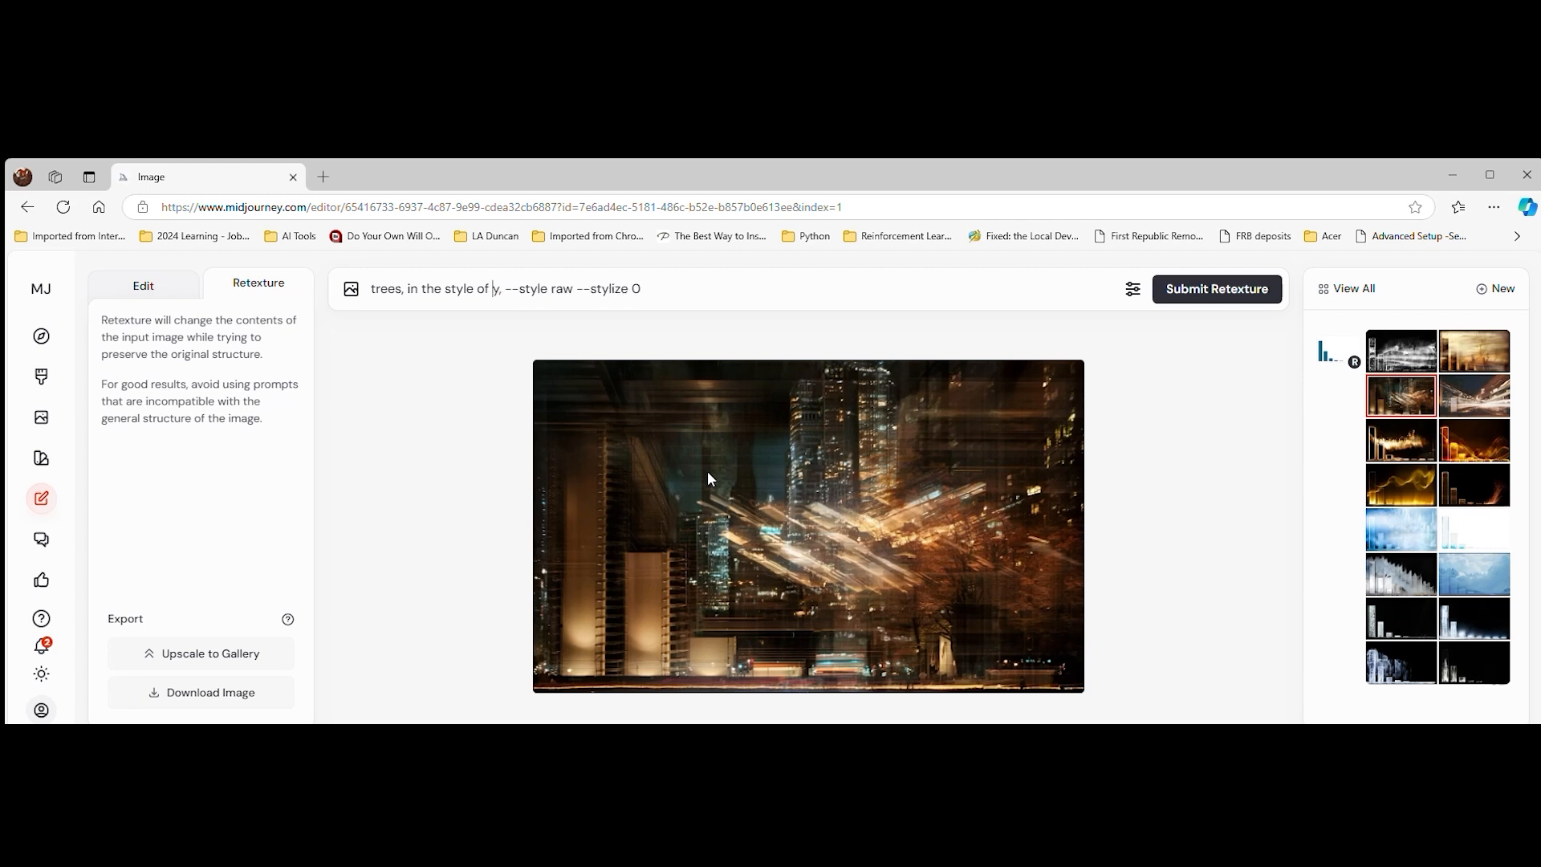
type("childrens")
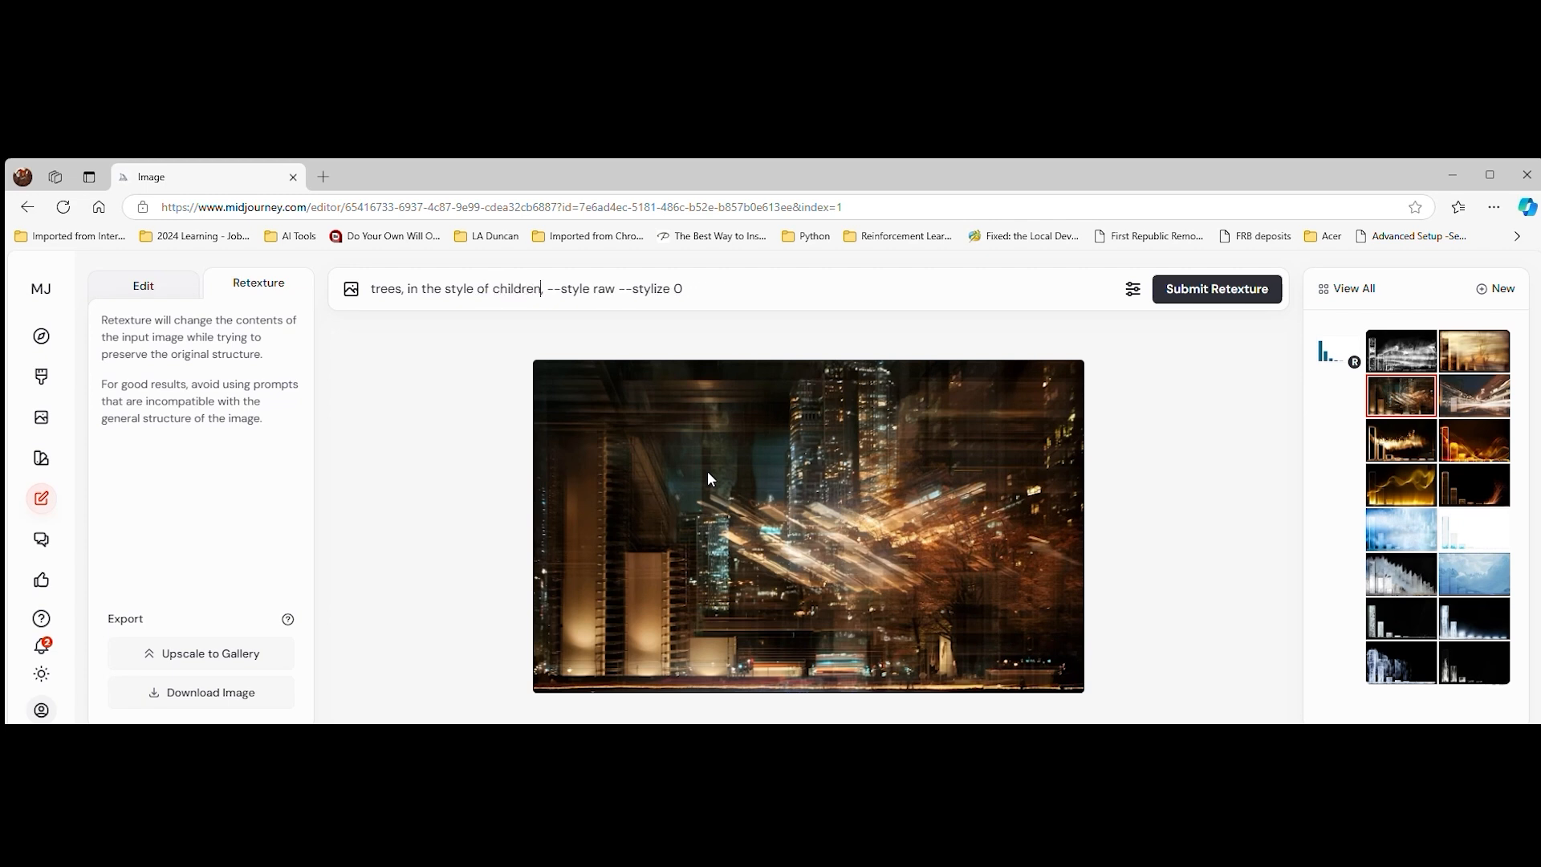
key("BackSpace")
type("'s bk")
key("BackSpace")
type("ook ill")
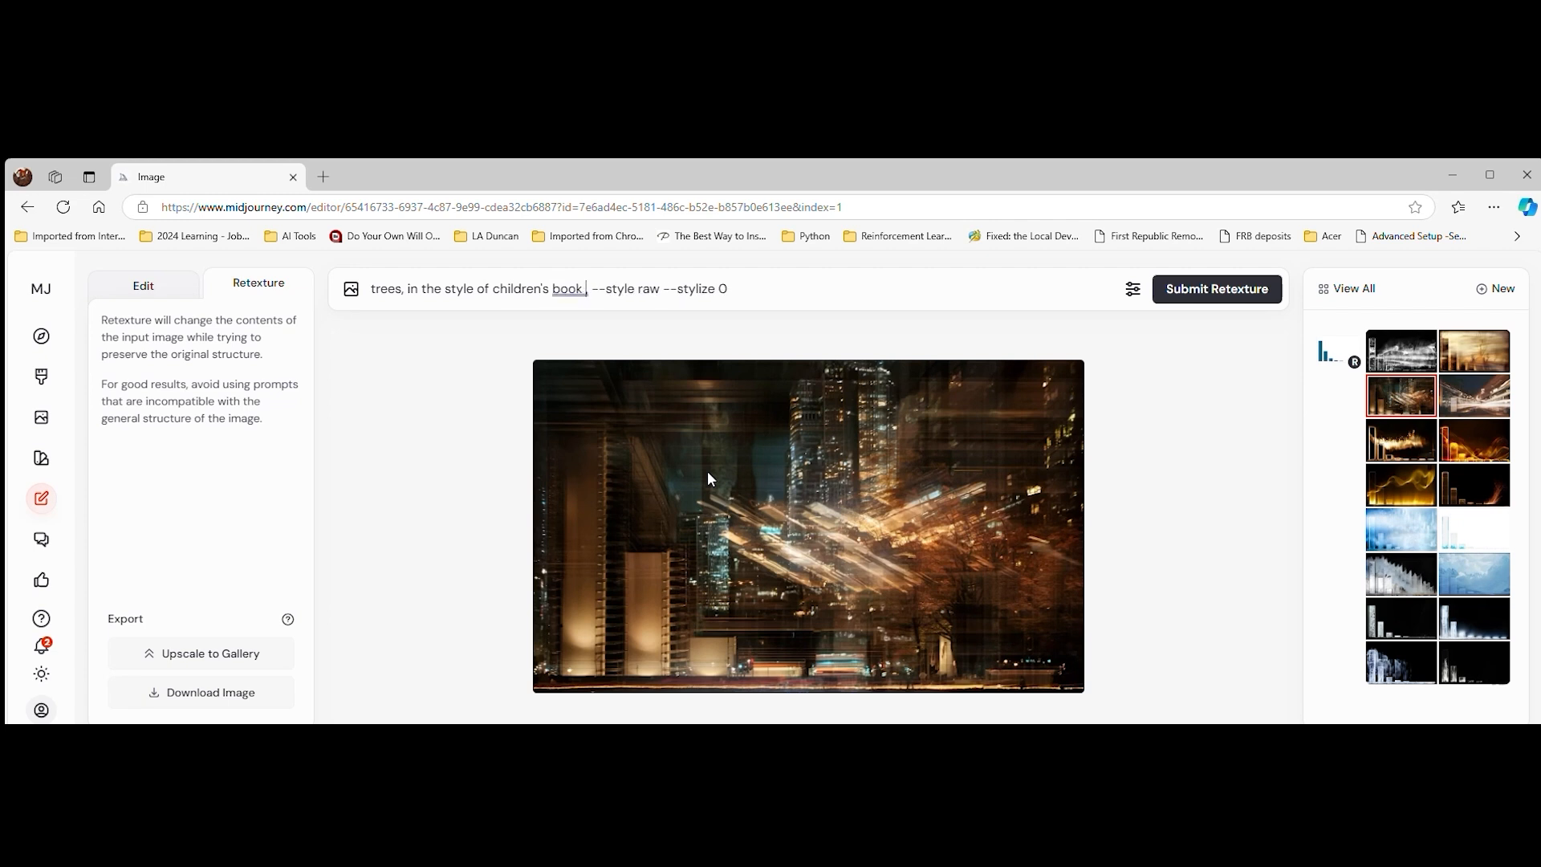
type("ustration")
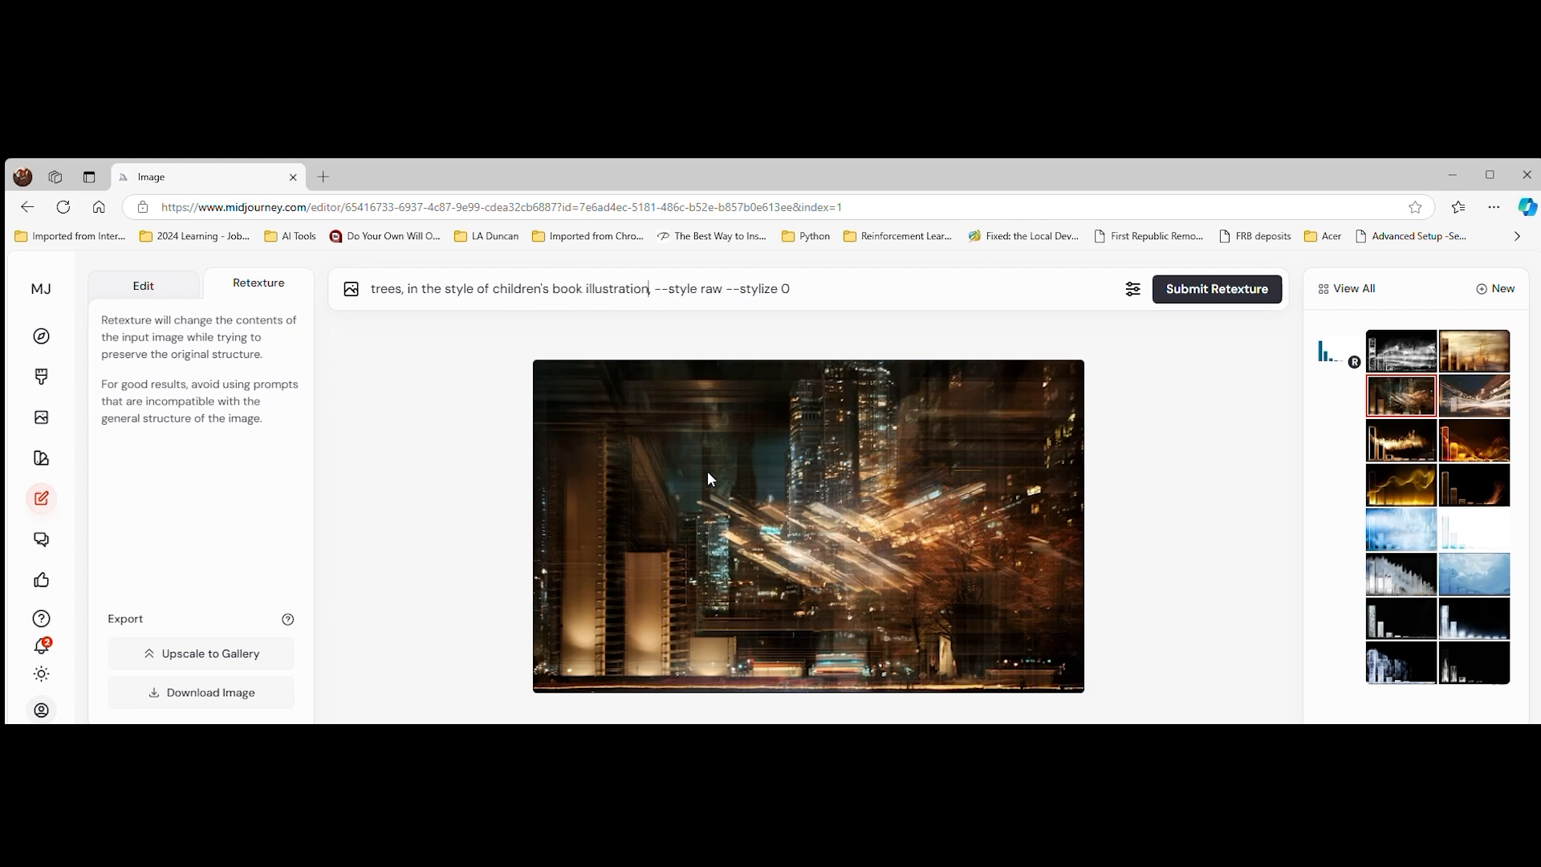
key("Return")
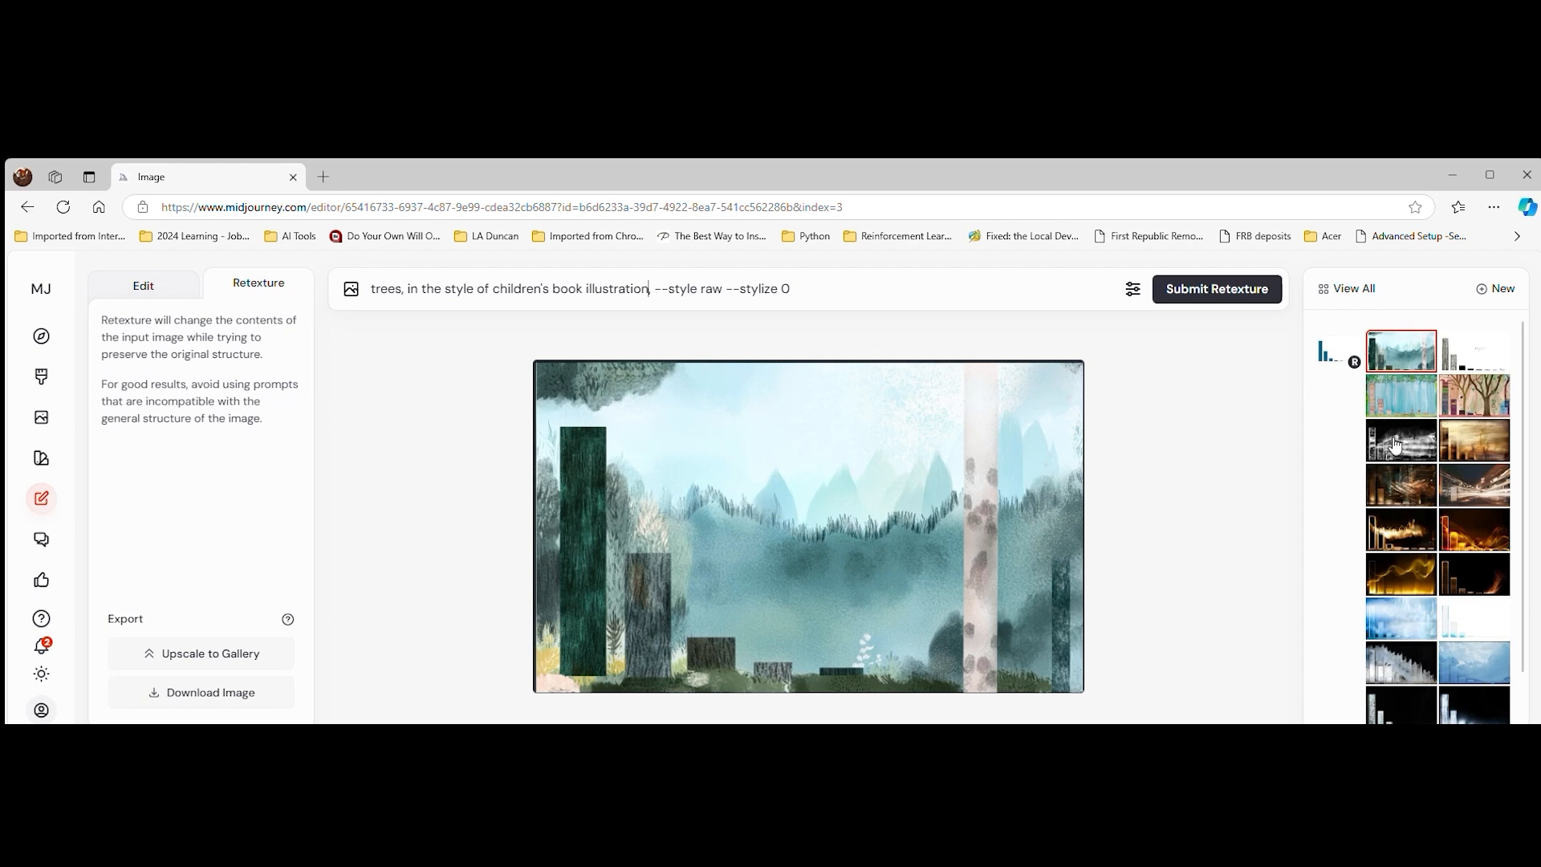
Compare the blue painted, patterned-tree and black-and-white children's book variations.
left_click(1396, 410)
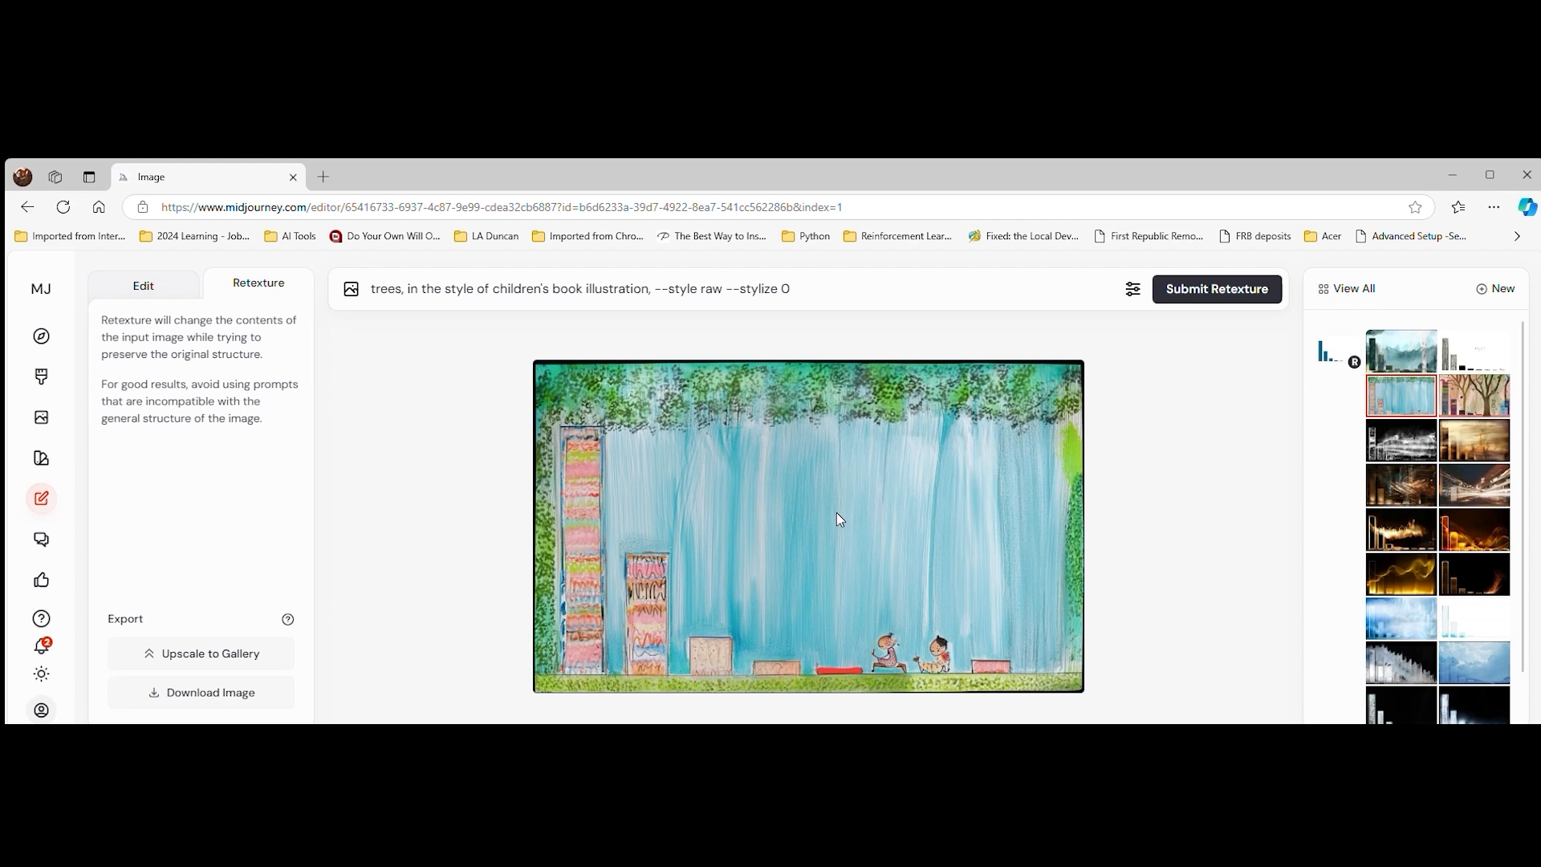
left_click(1471, 404)
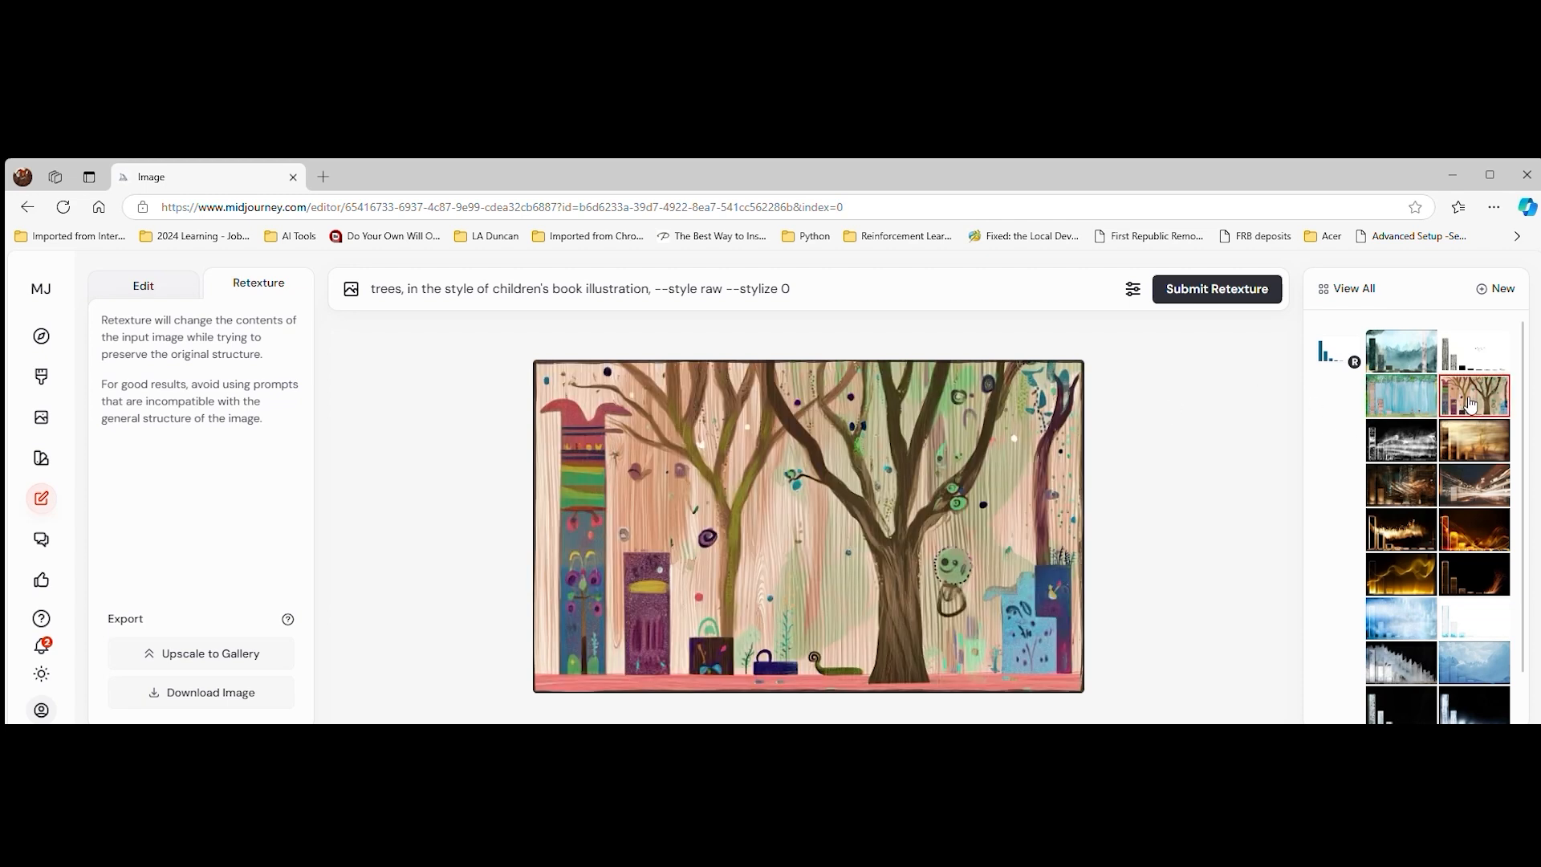
left_click(1489, 349)
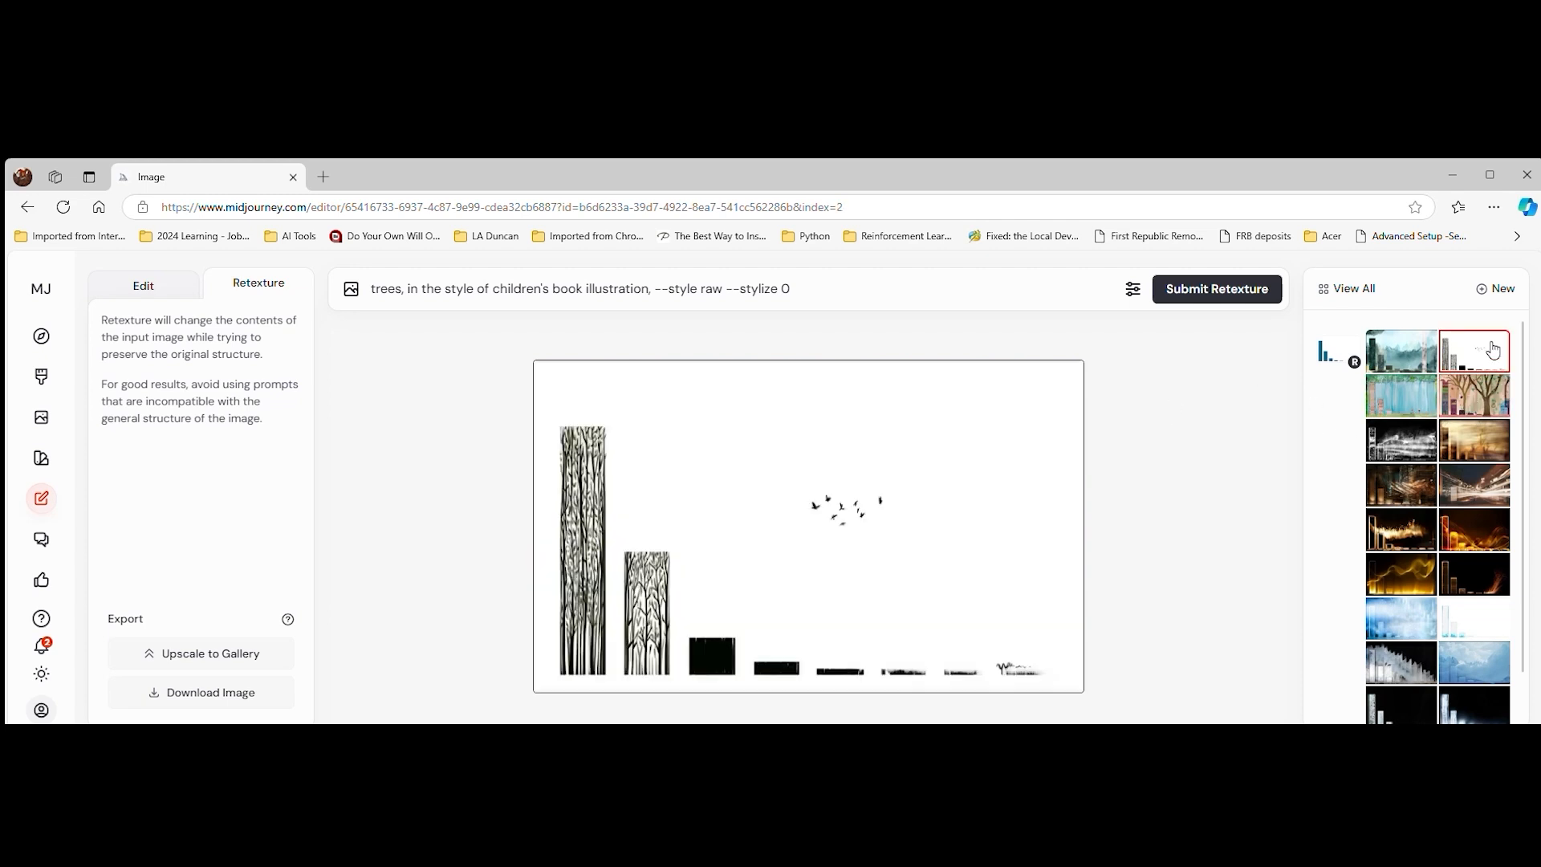
Reopen the patterned-tree result, replace its prompt wording with "waves in the style of hokusai," and submit the retexture.
left_click(1492, 391)
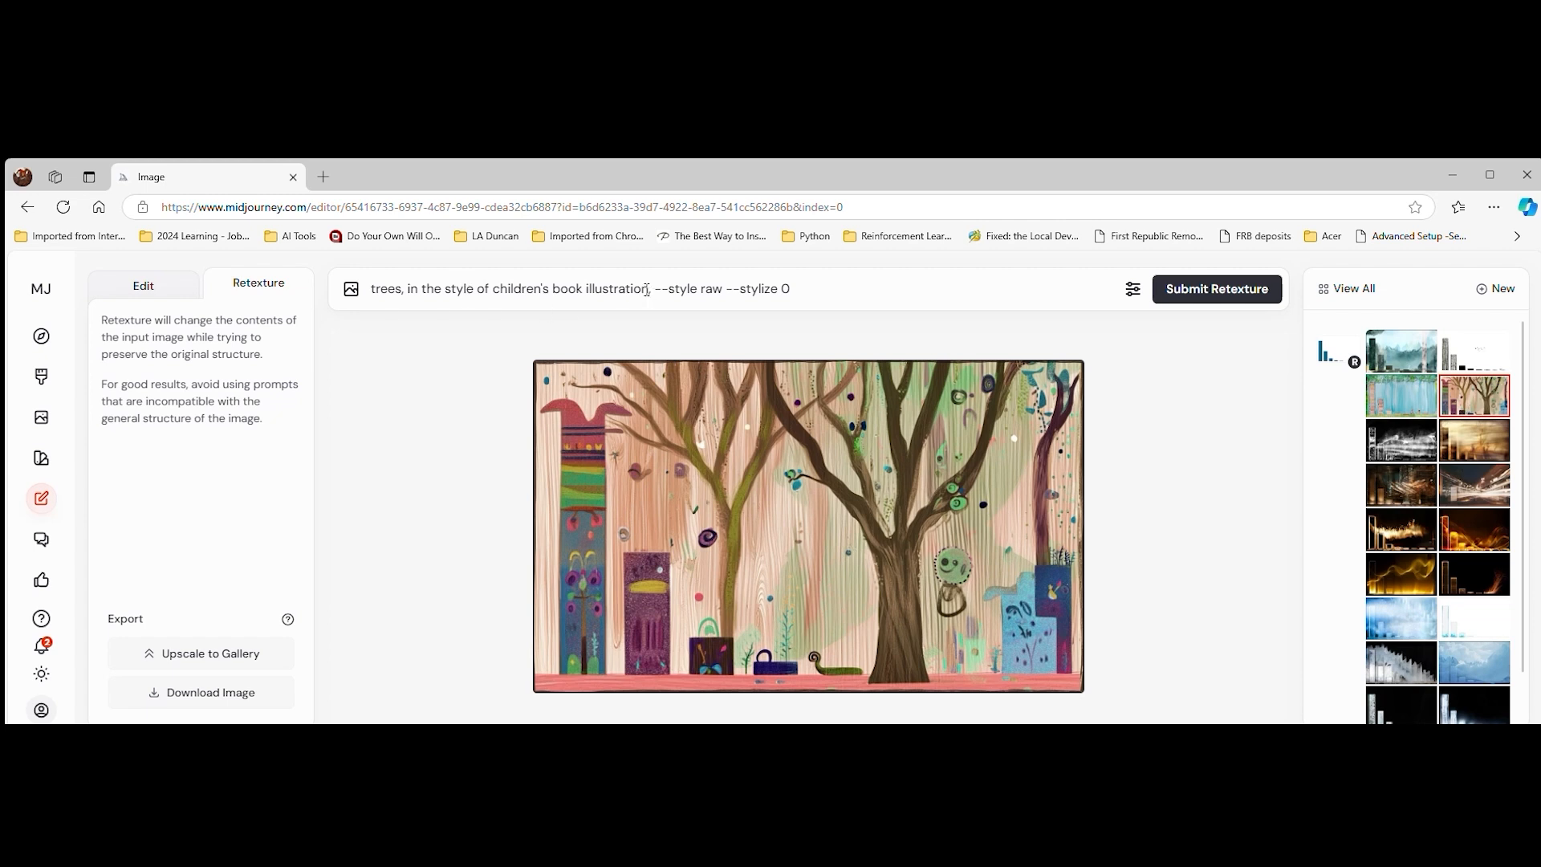
left_click_drag(647, 290, 404, 290)
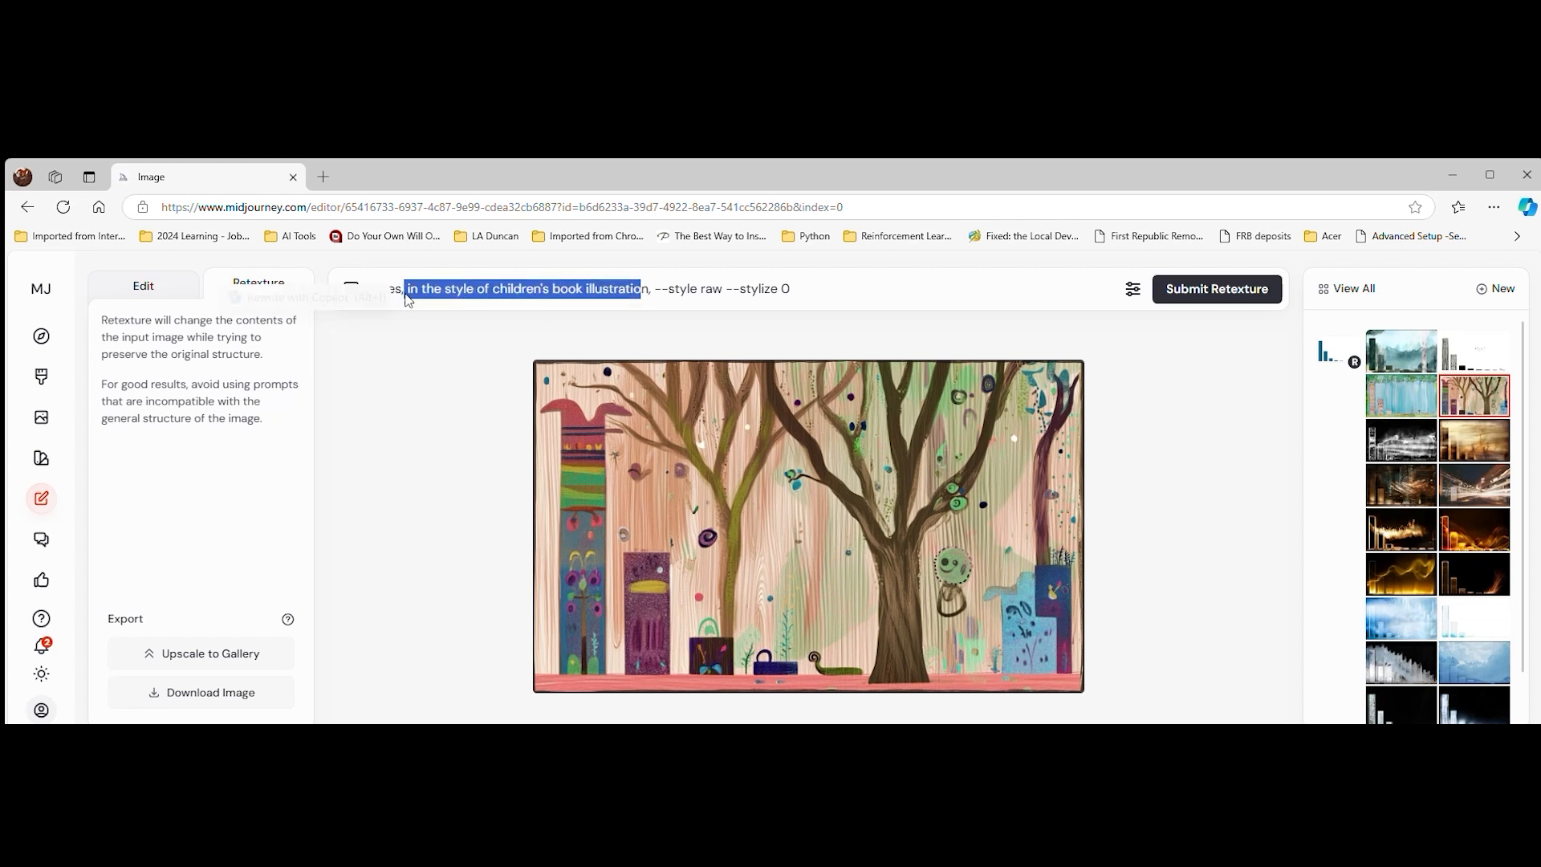
key("BackSpace")
key("BackSpace")
key("BackSpace")
key("BackSpace")
key("BackSpace")
key("BackSpace")
key("BackSpace")
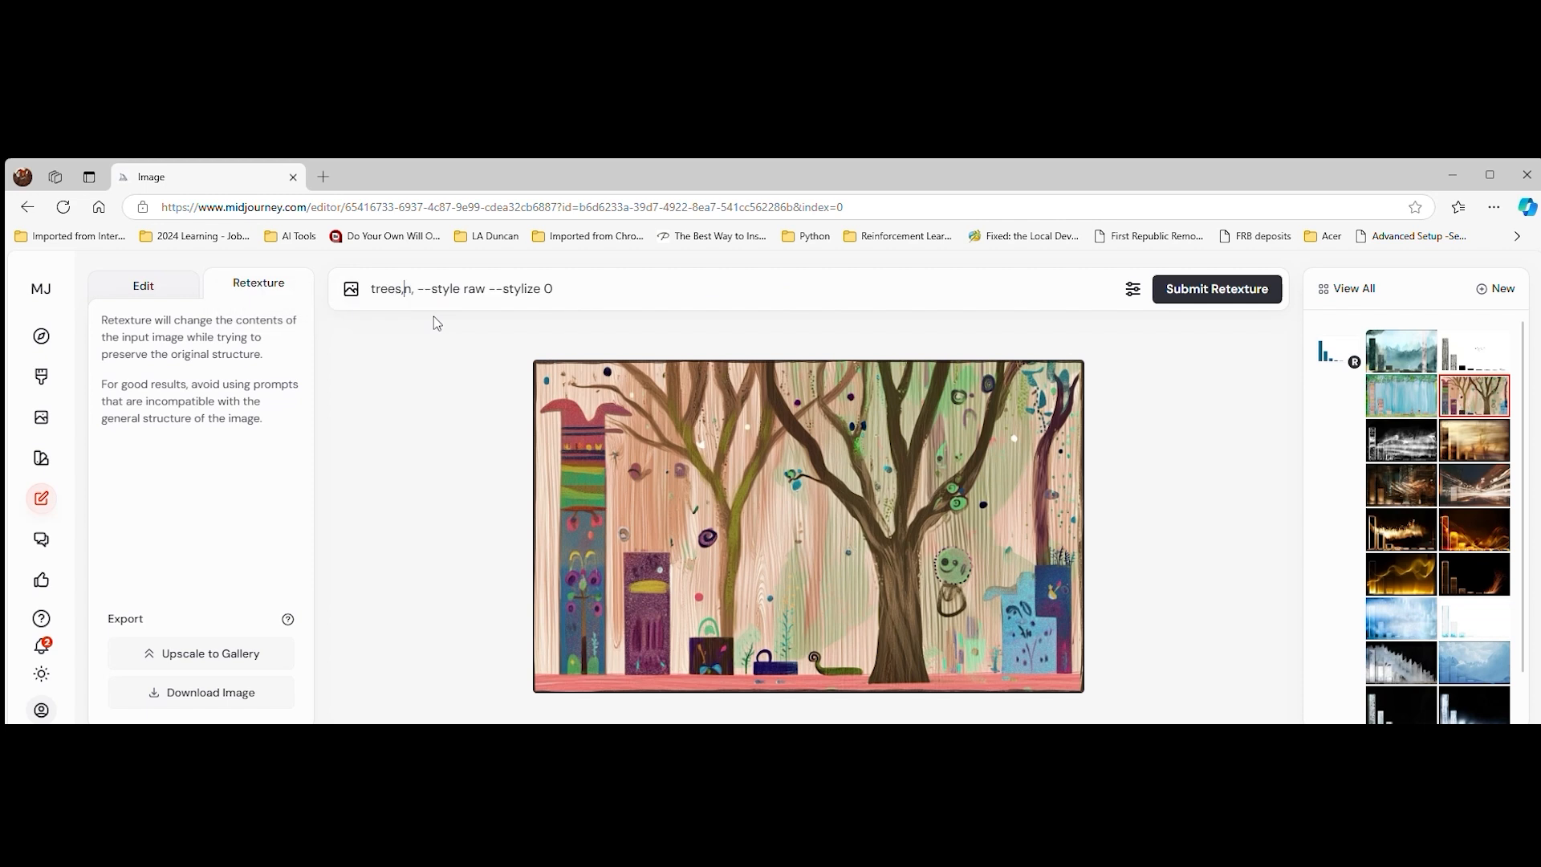
type("wave")
type("s in teh")
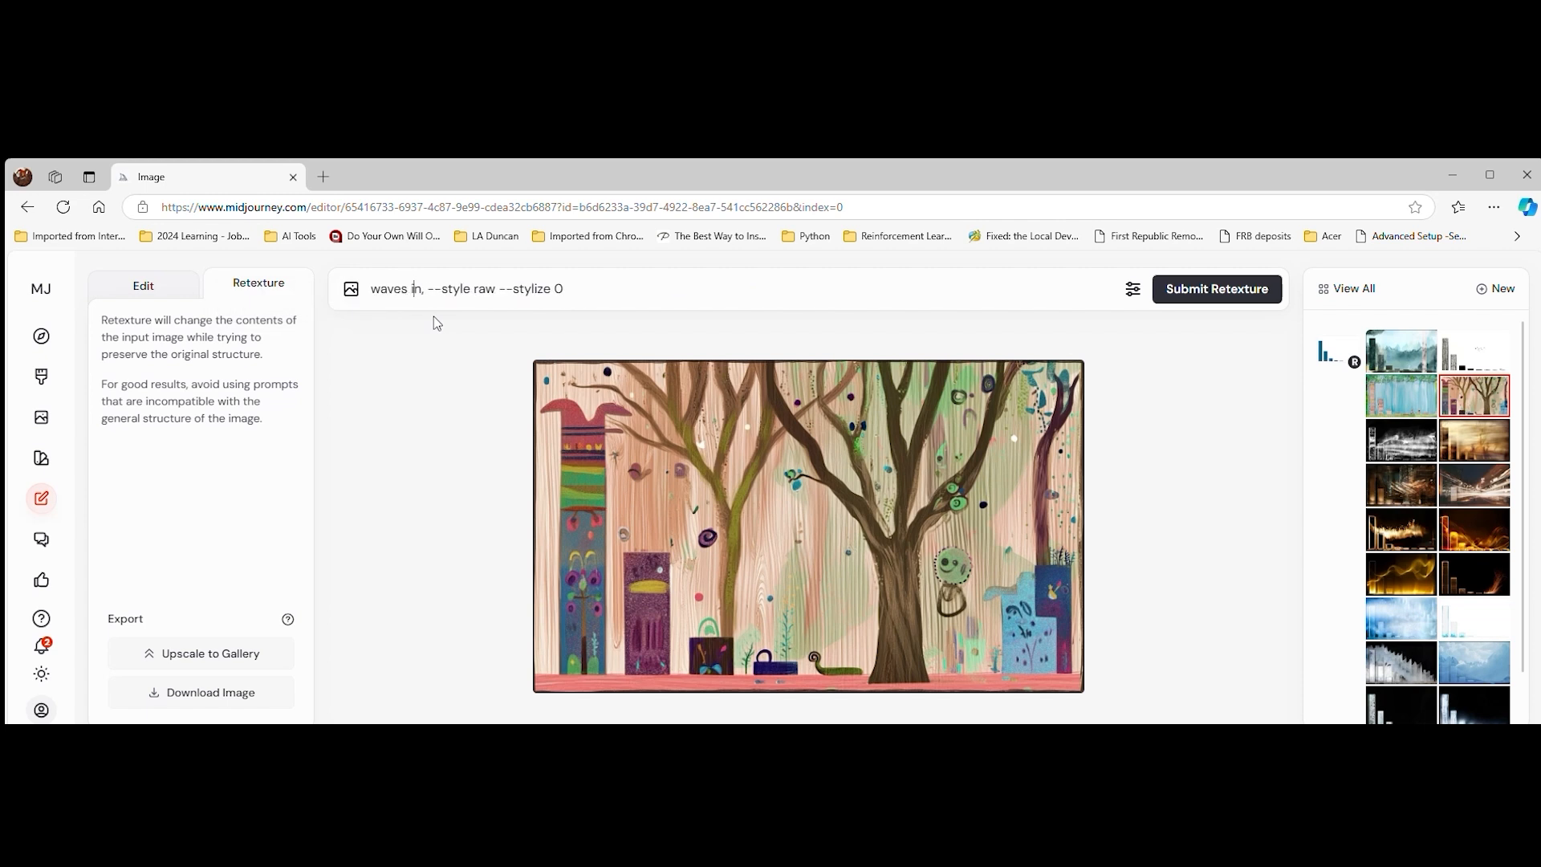
key("BackSpace")
key("BackSpace")
key("BackSpace")
key("BackSpace")
type("the ")
type("styl")
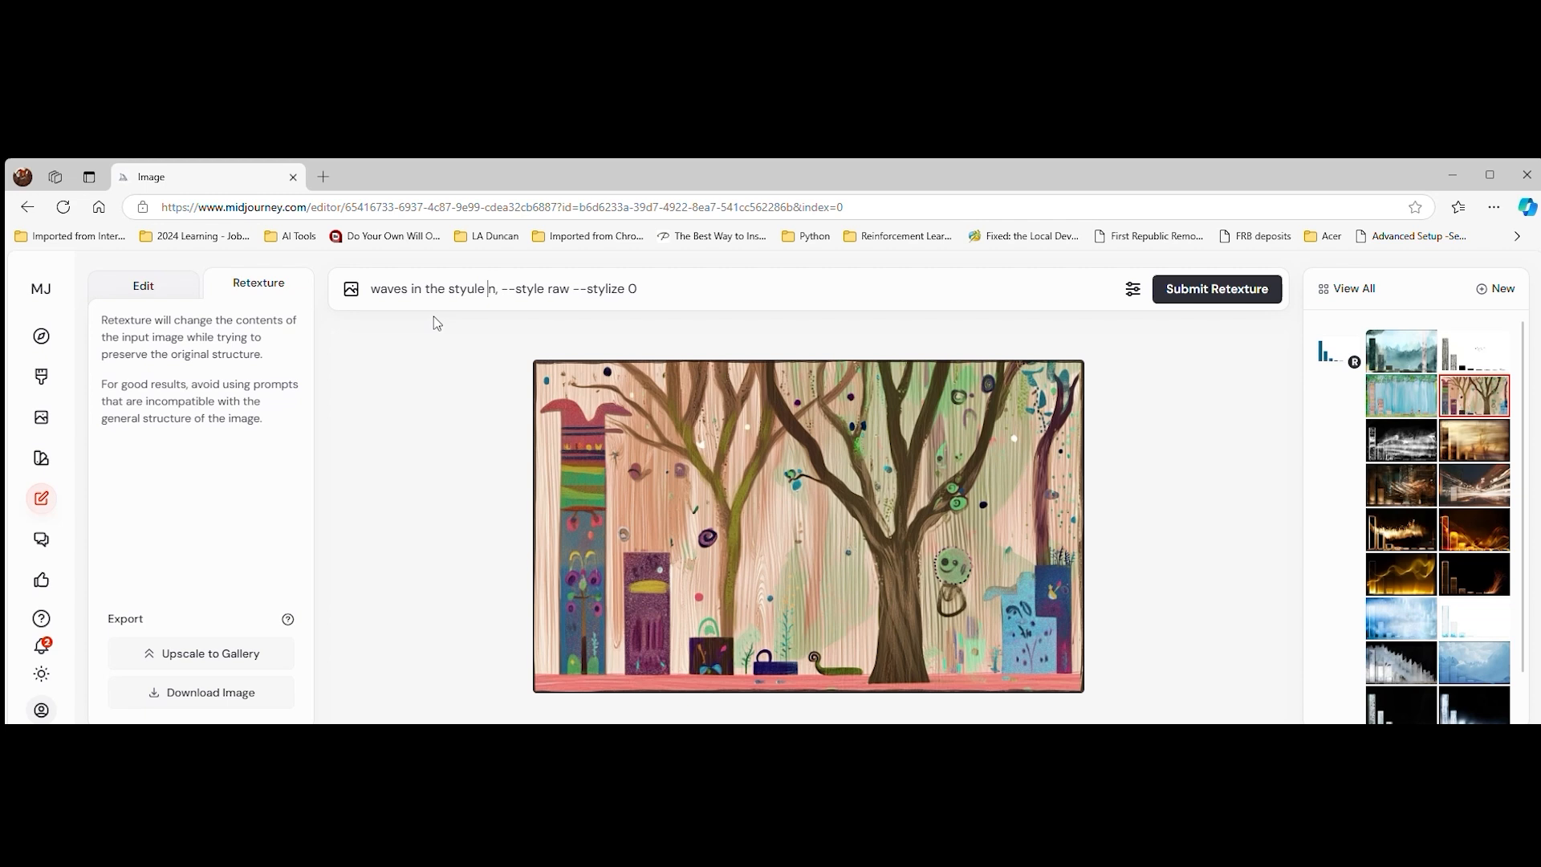
type("e of hokus")
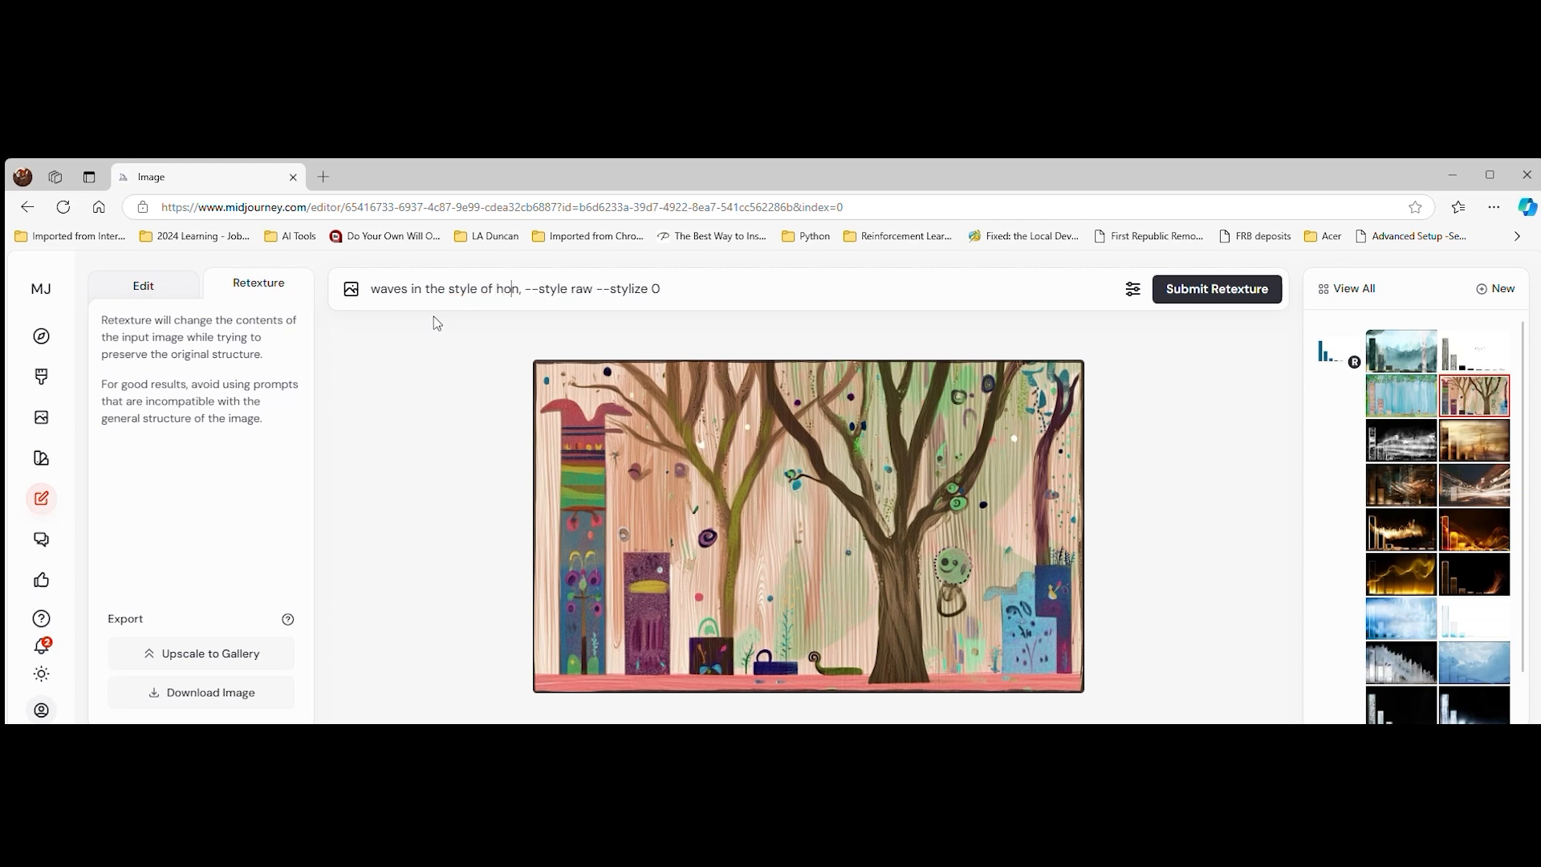
type("ai")
key("Delete")
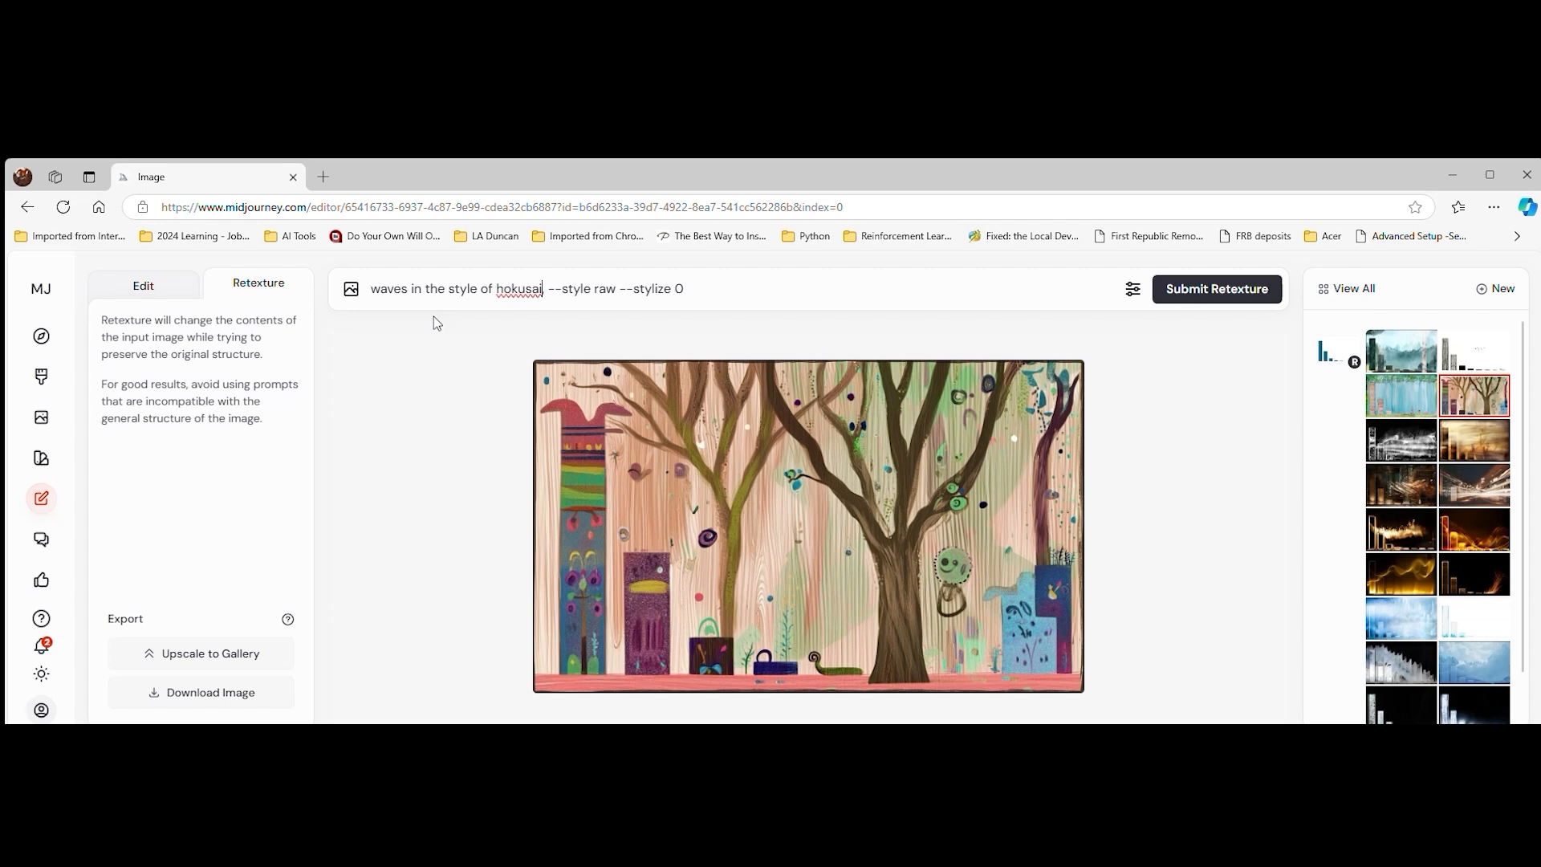
key("Return")
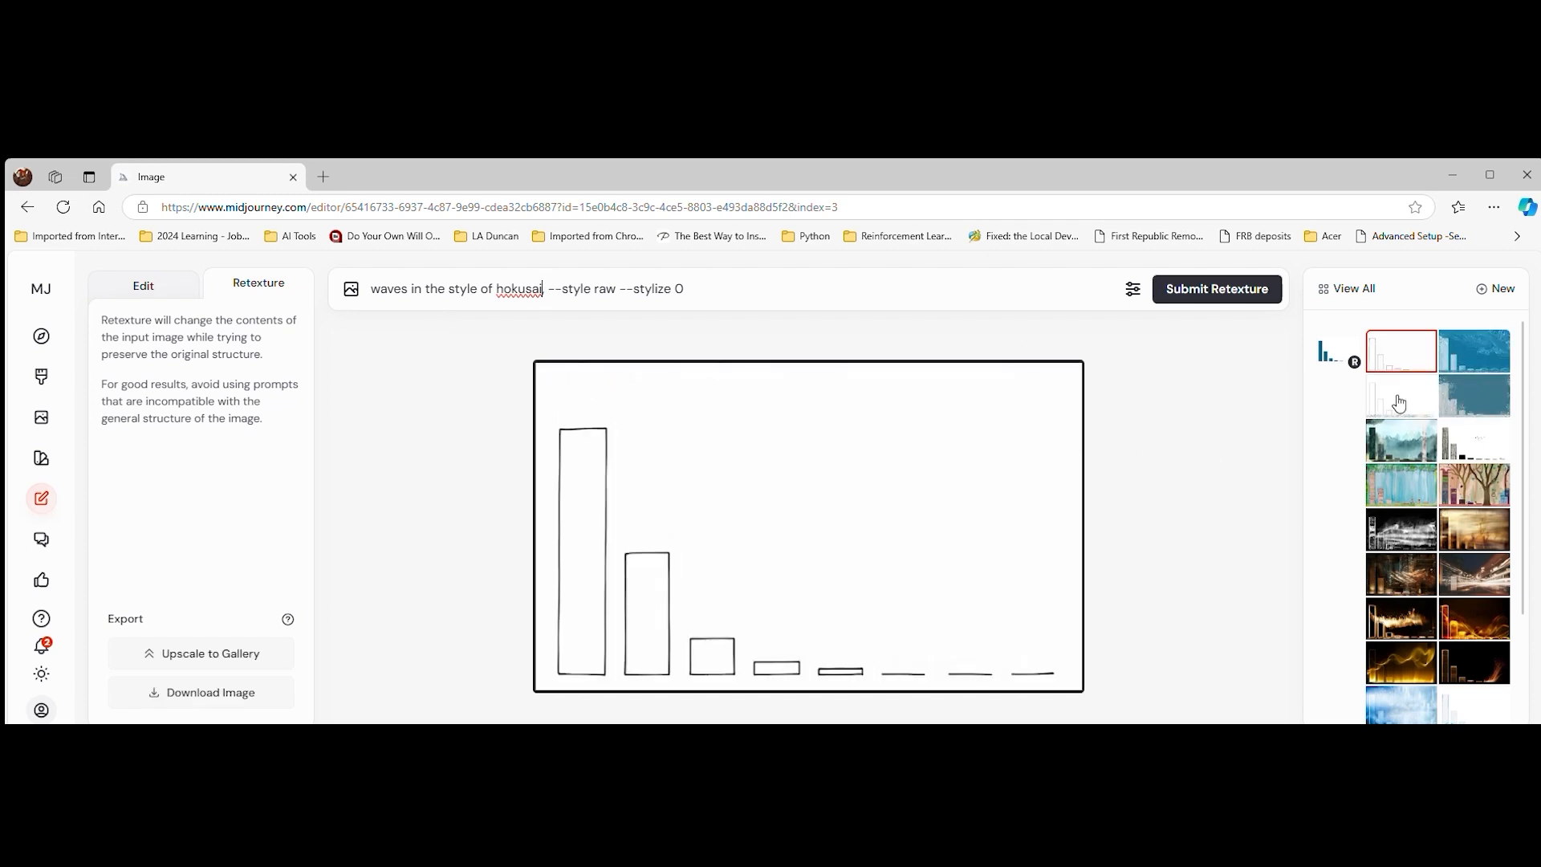
View the other Hokusai wave variations, ending on the bright blue one with the swirling wave sky.
left_click(1397, 404)
left_click(1462, 410)
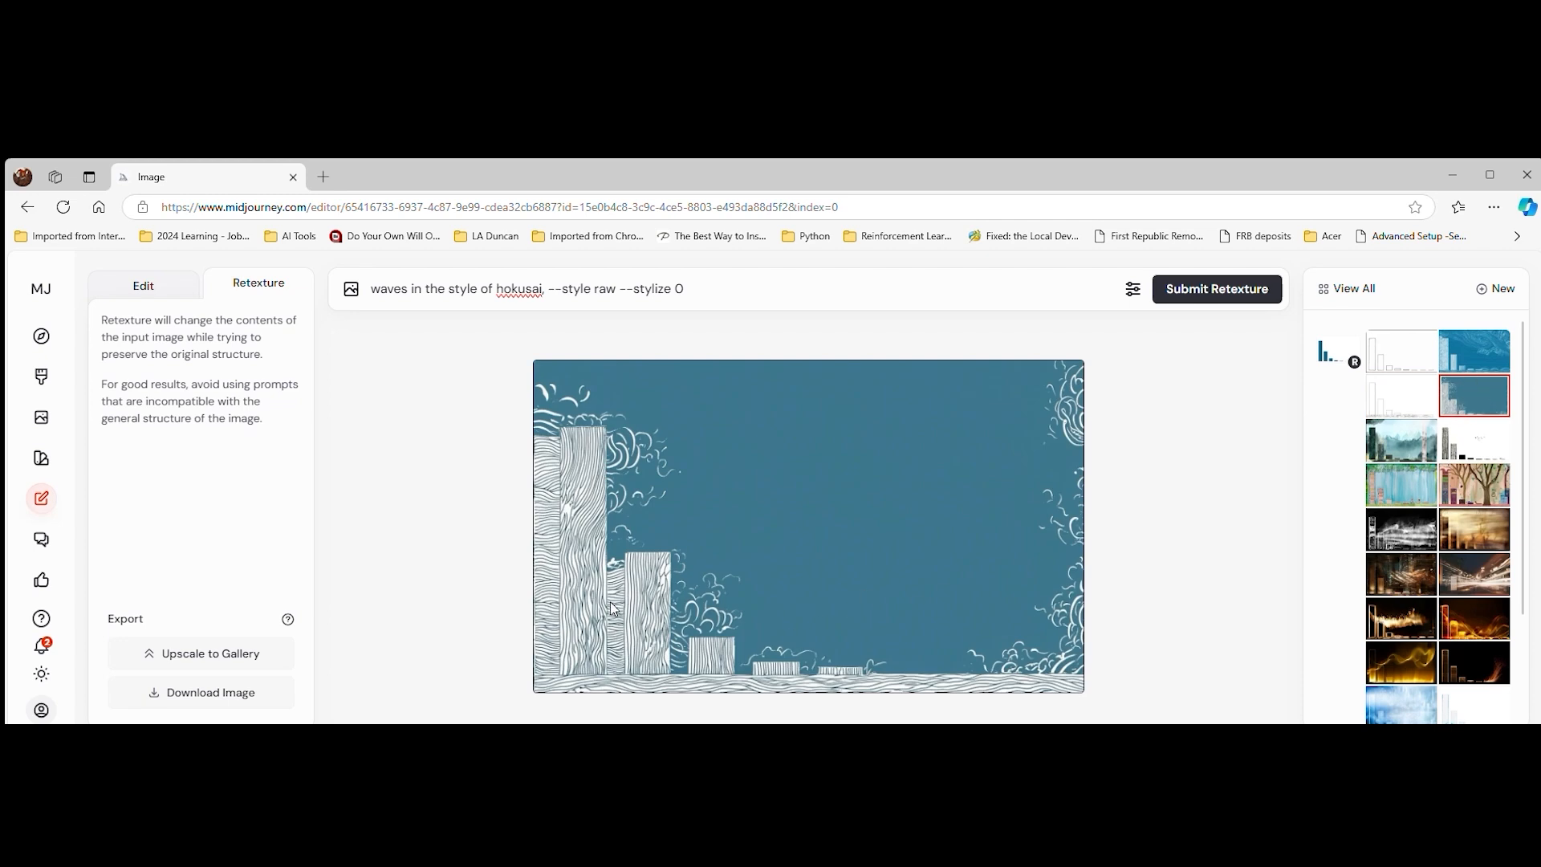
left_click(1483, 357)
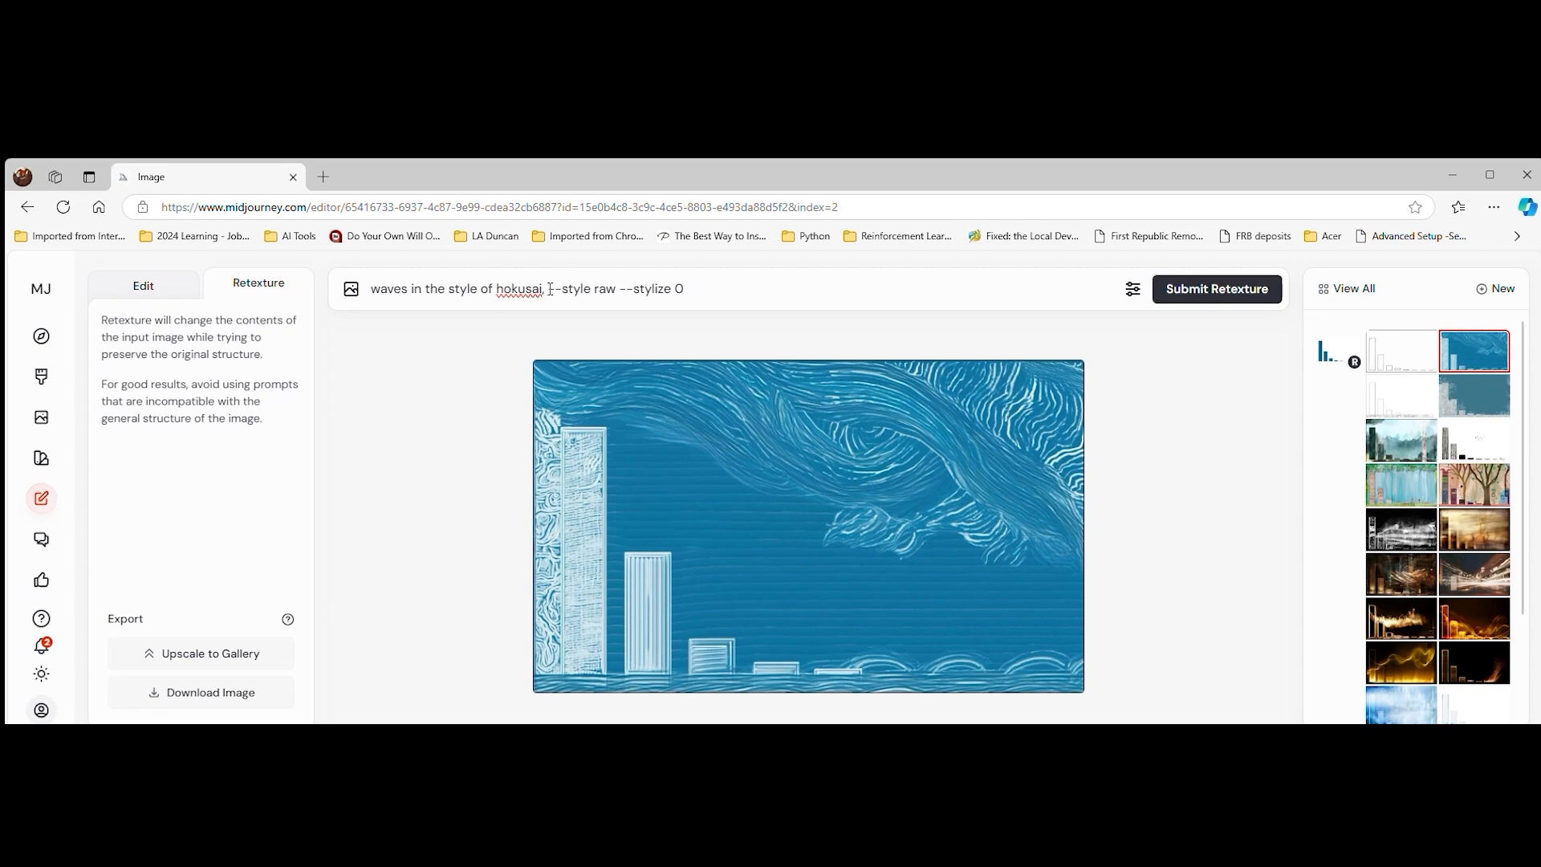
Replace the prompt wording with "bar chart, the bars are made of quilted fabric, in the style of folk art," and submit the retexture.
left_click(533, 289)
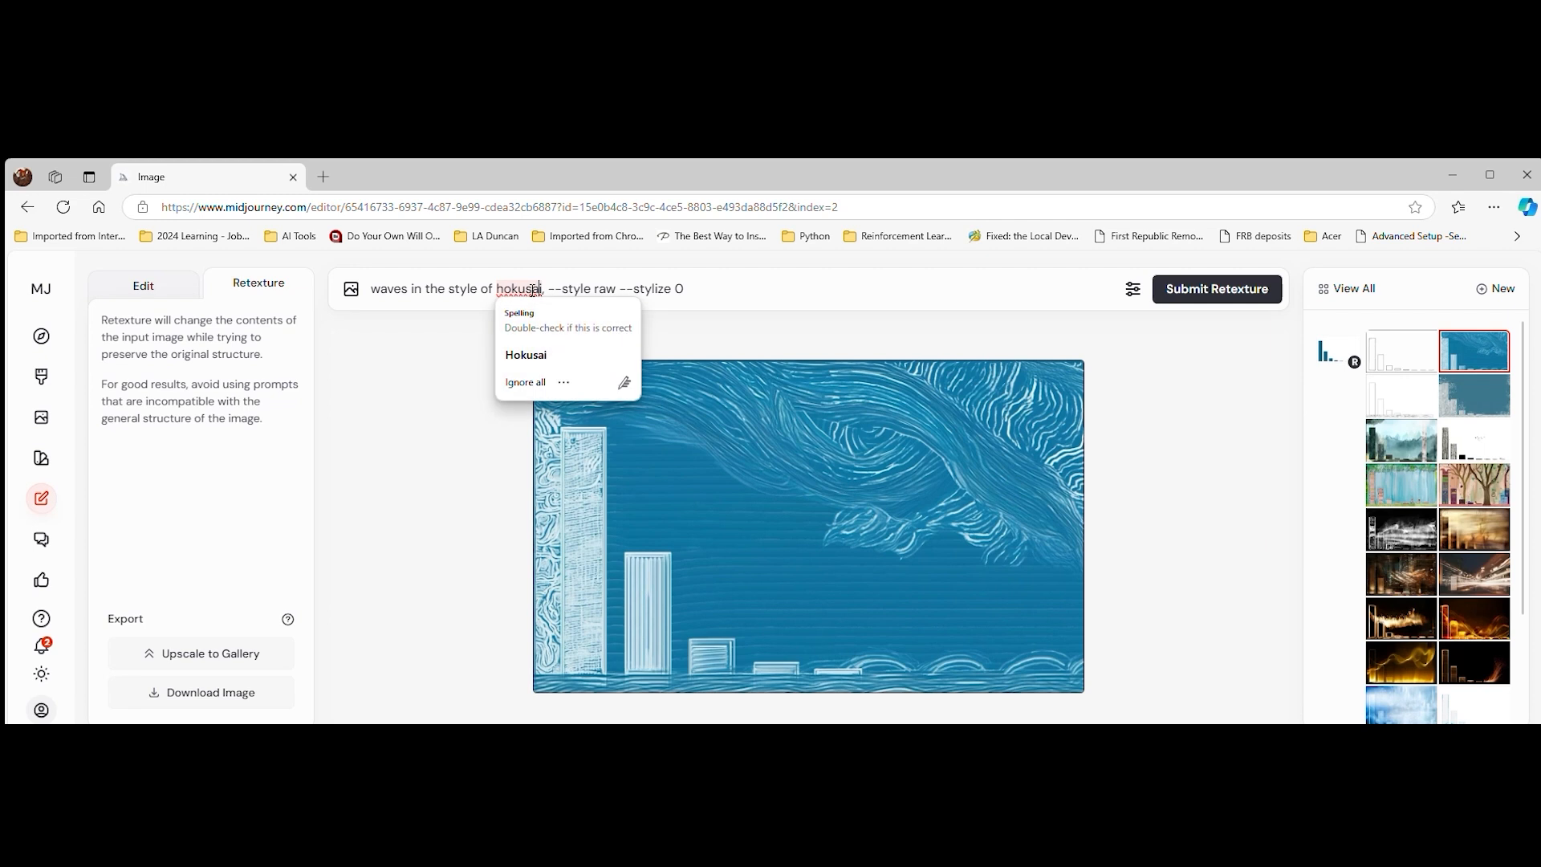
left_click_drag(535, 289, 327, 307)
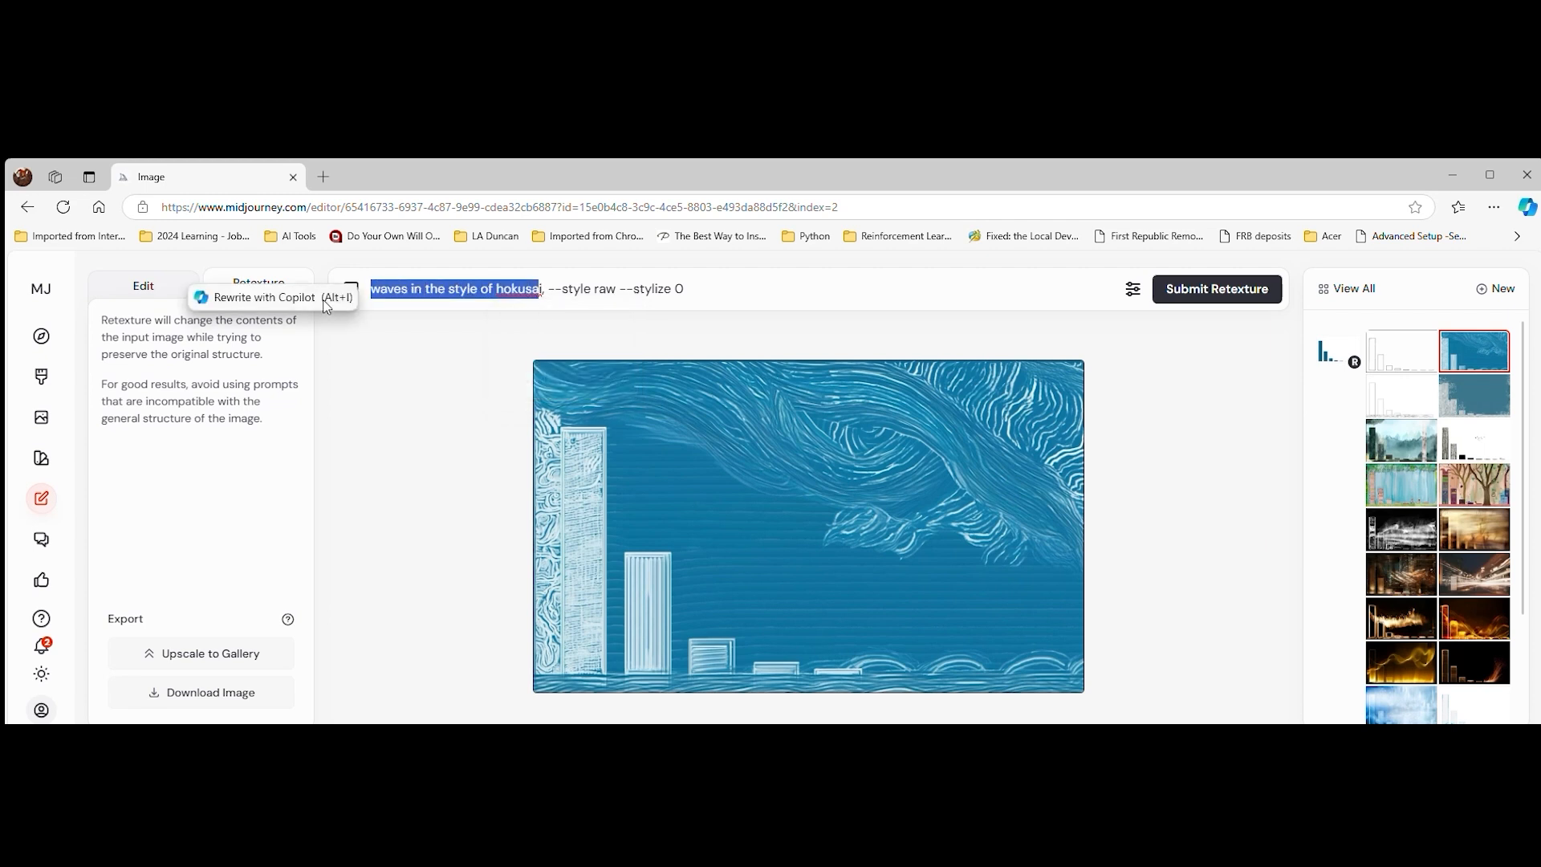
key("BackSpace")
type("bar chart, the bars are made of quilted fabric, in the style")
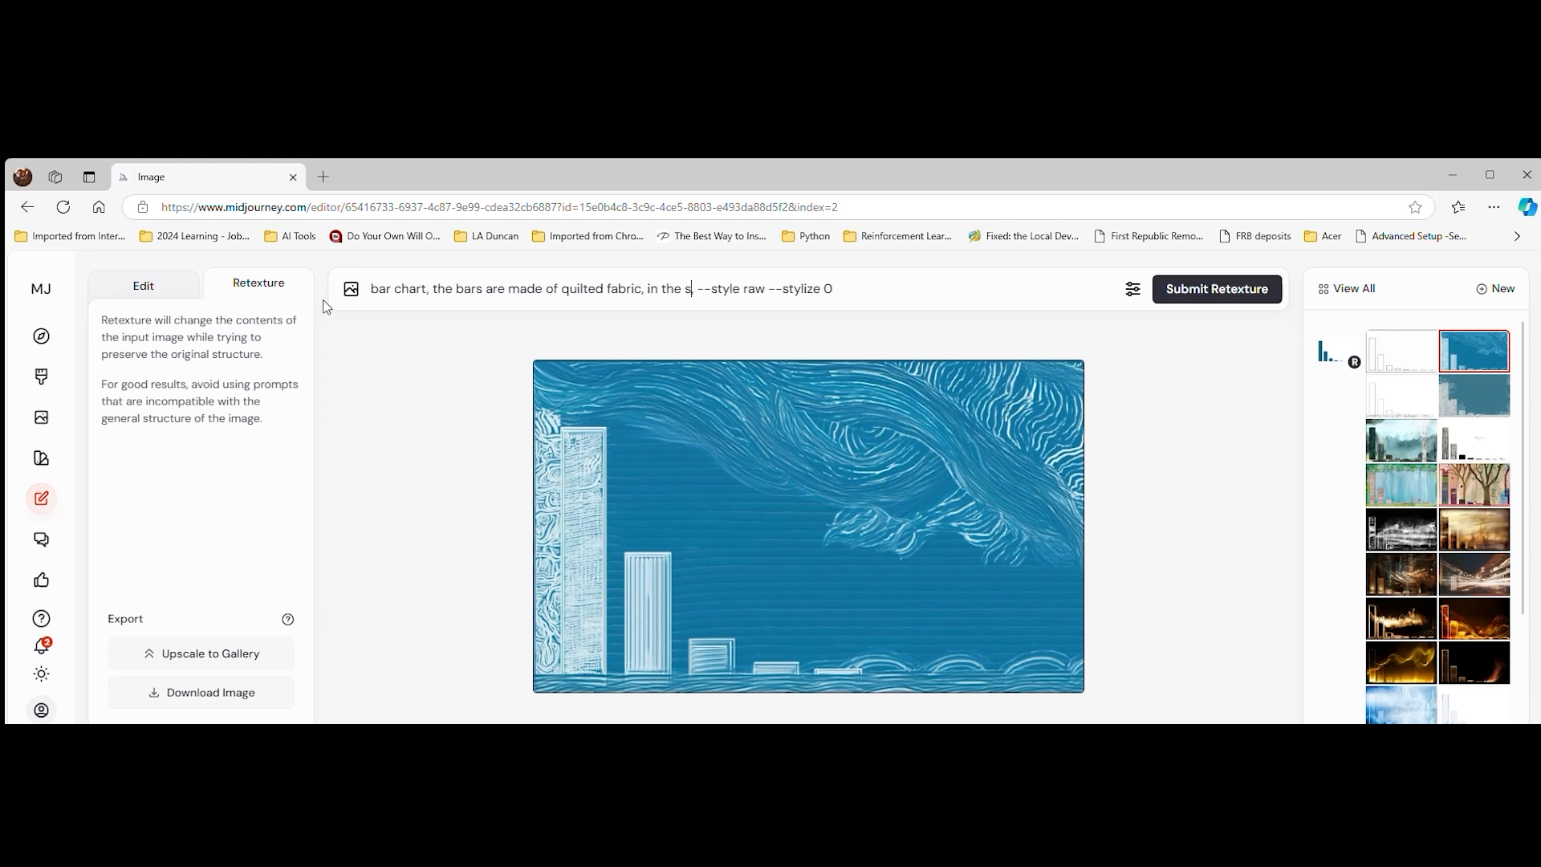
type(" of ")
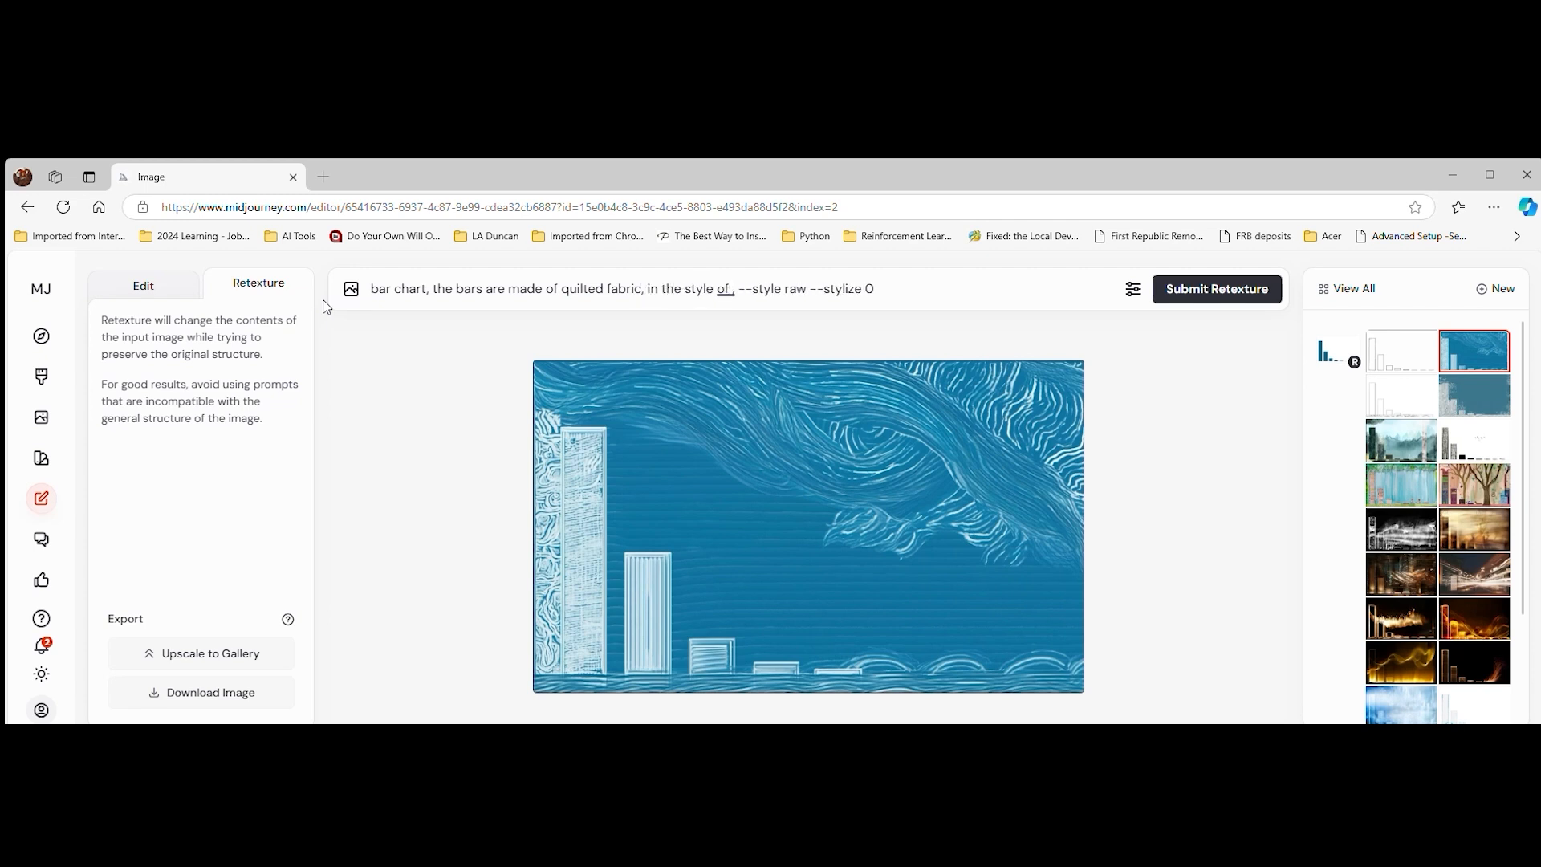
type("folk art")
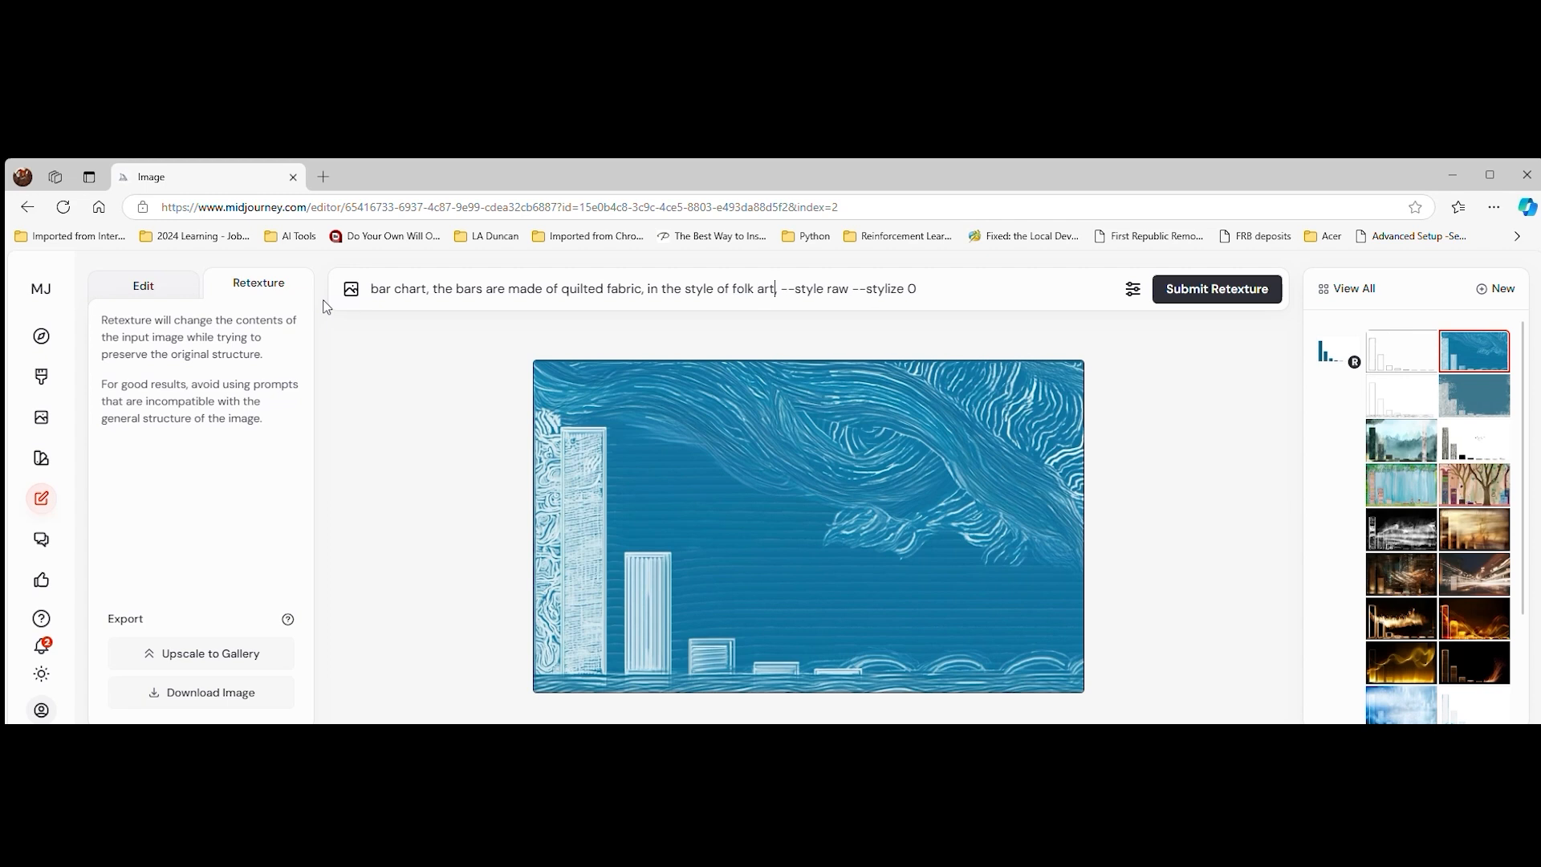
key("Return")
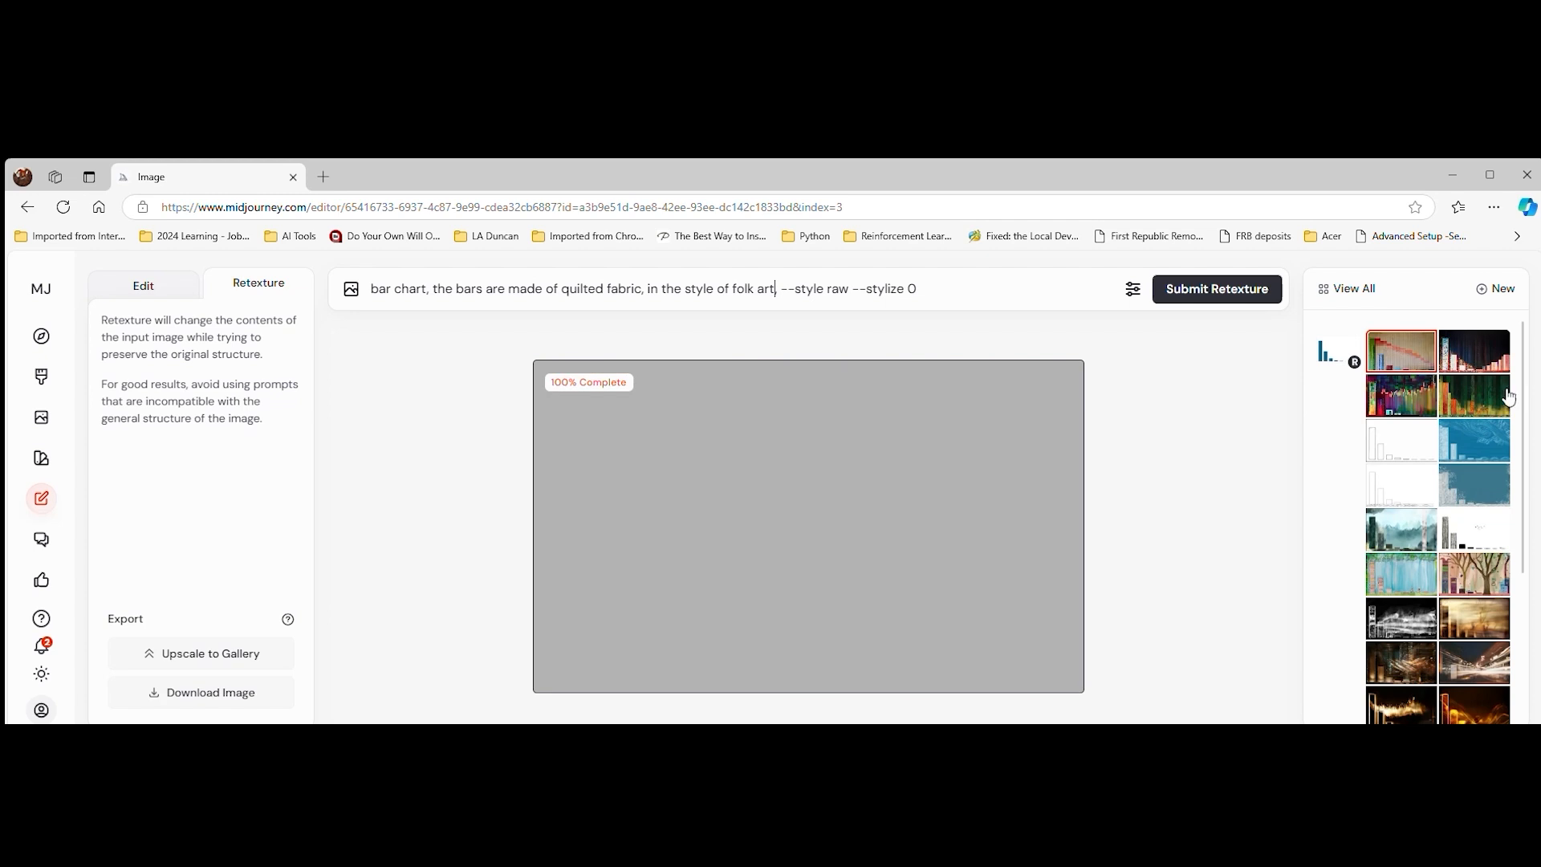
Compare the multicoloured, green-and-orange and dark quilted folk art variations.
type(",")
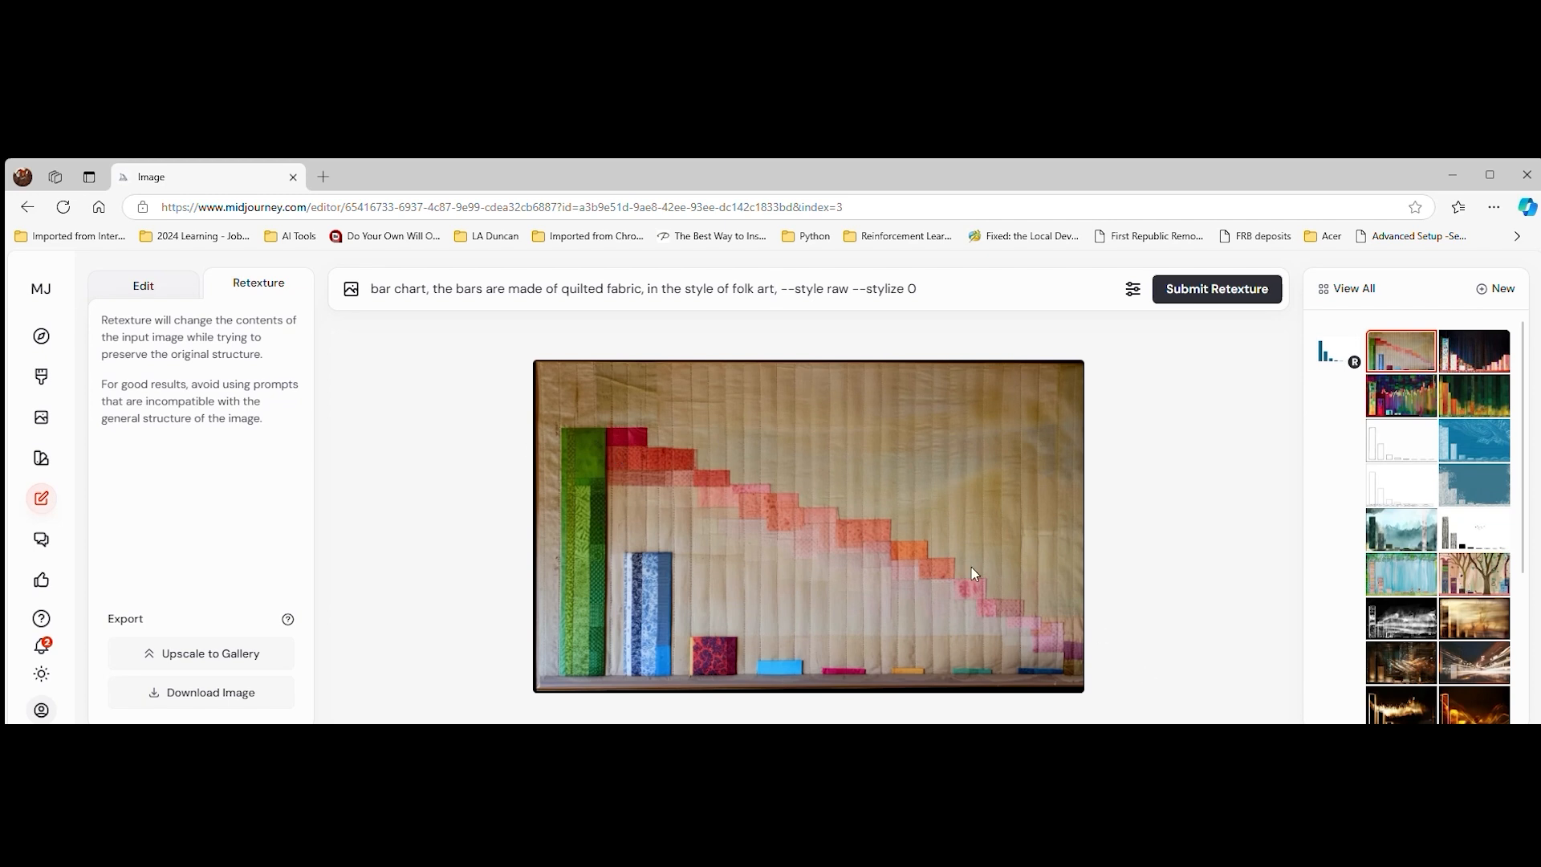
left_click(1425, 391)
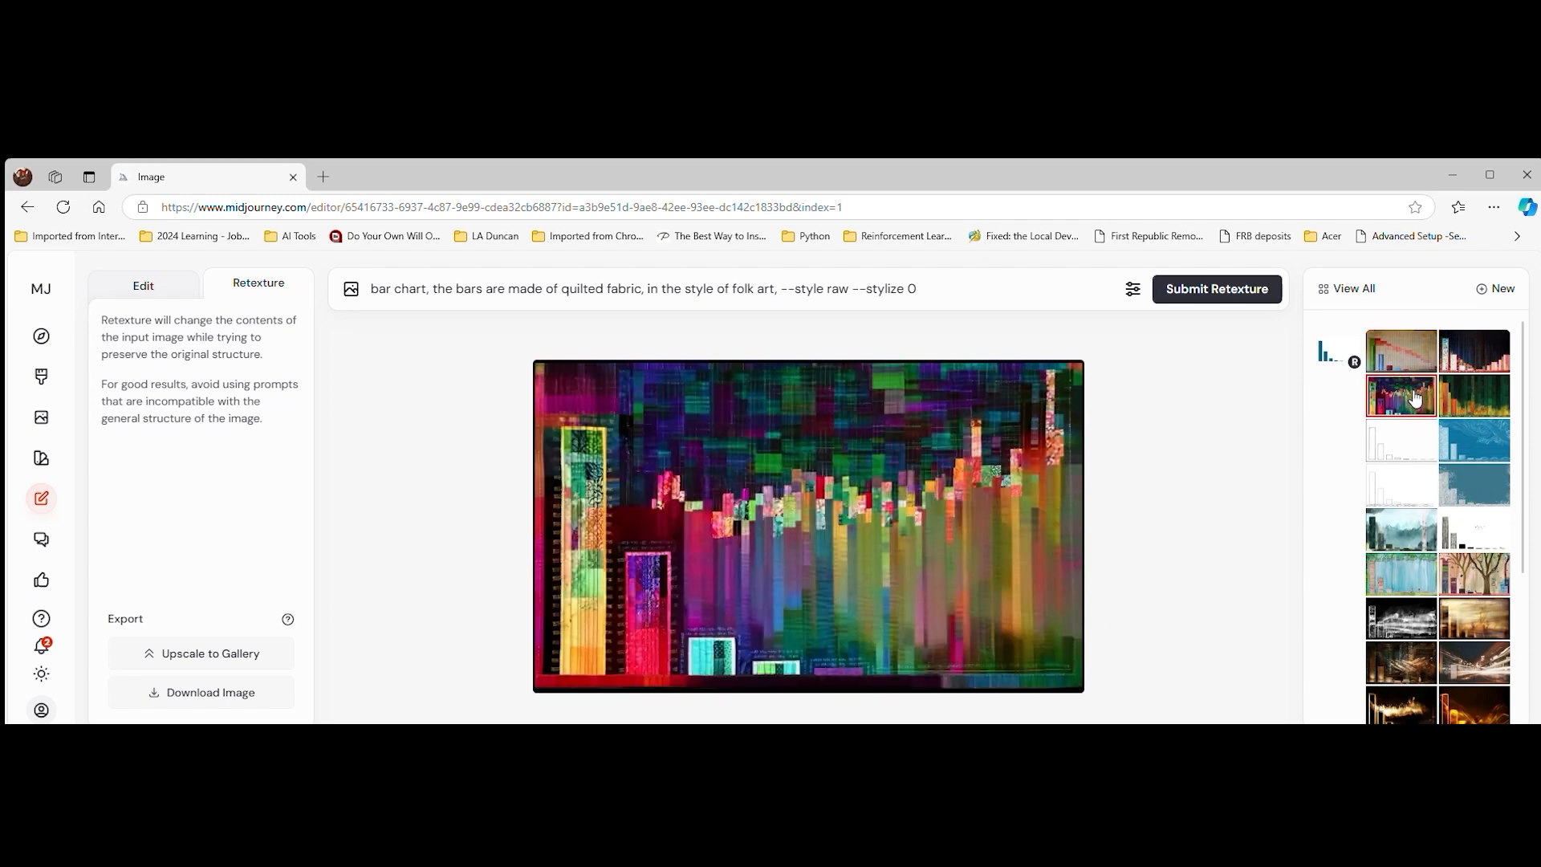
left_click(1477, 399)
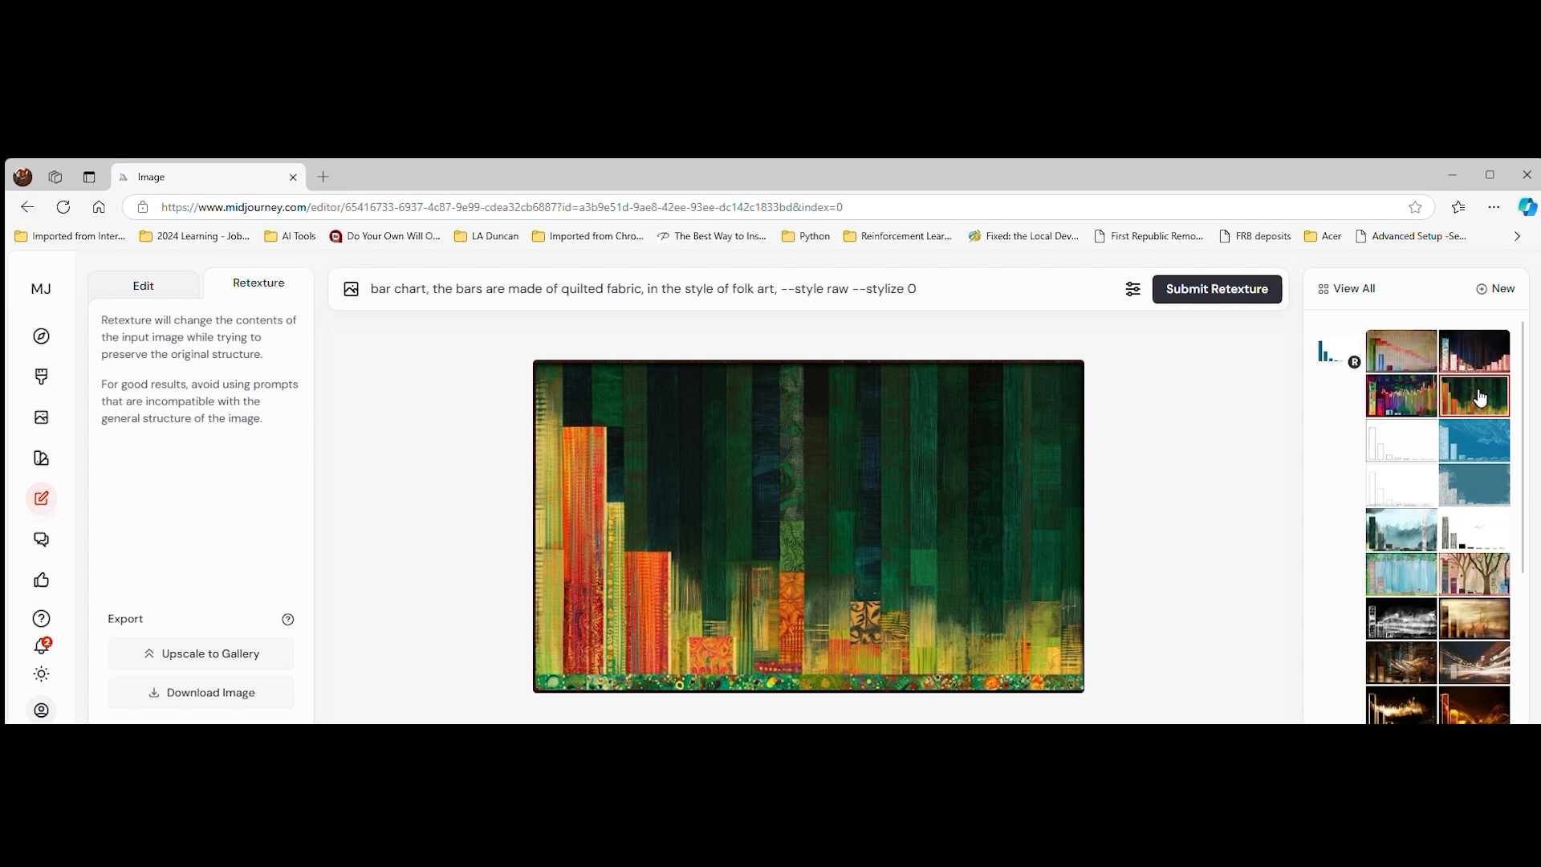
left_click(1474, 357)
View the beige quilted variation with the green and blue bars and check which image actions are available for it.
left_click(1401, 356)
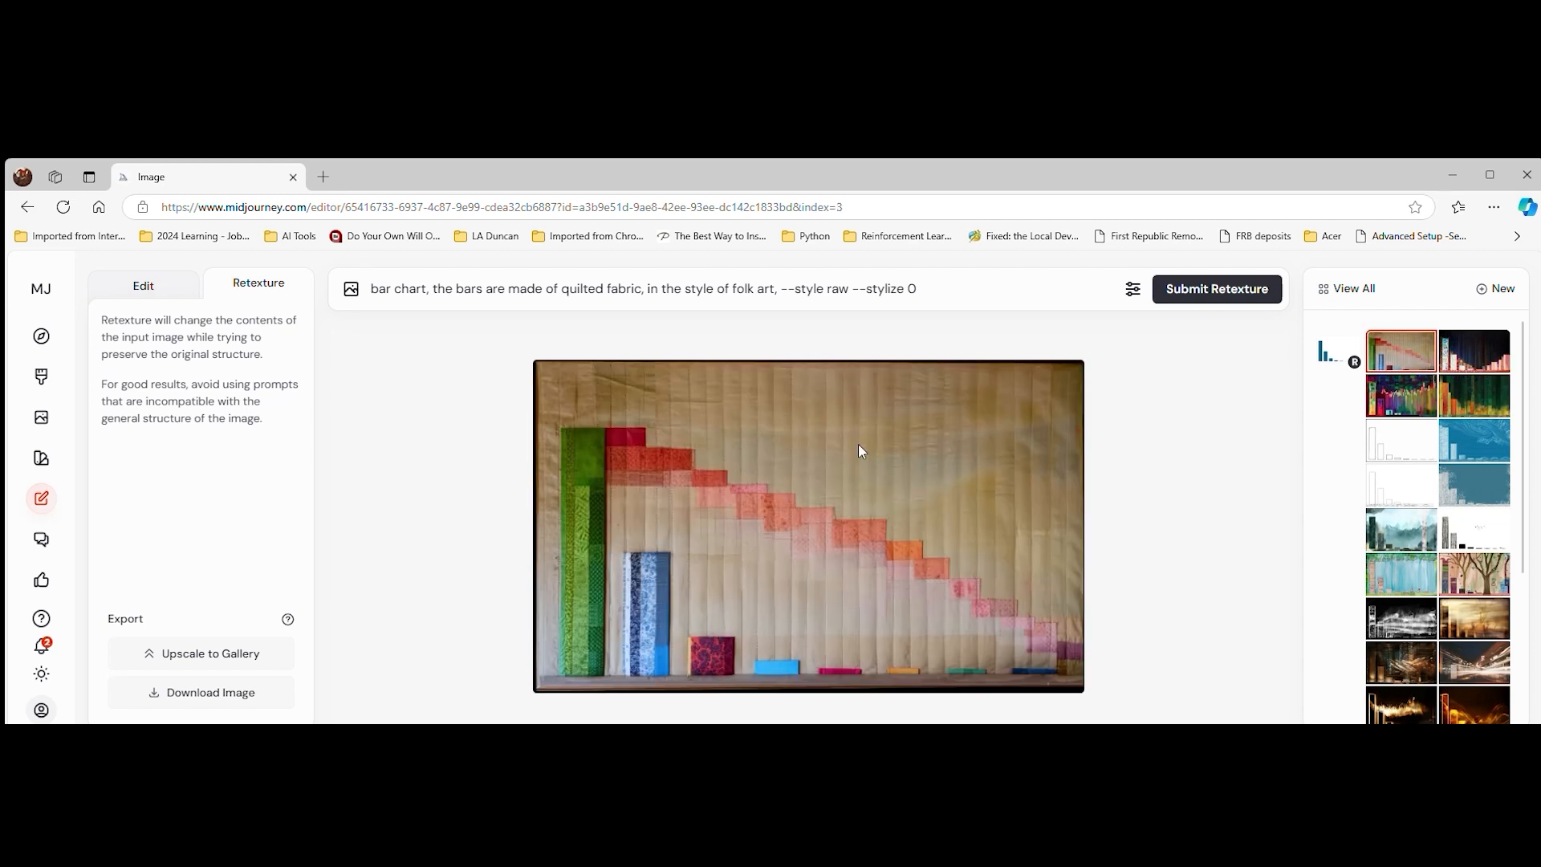
right_click(1403, 356)
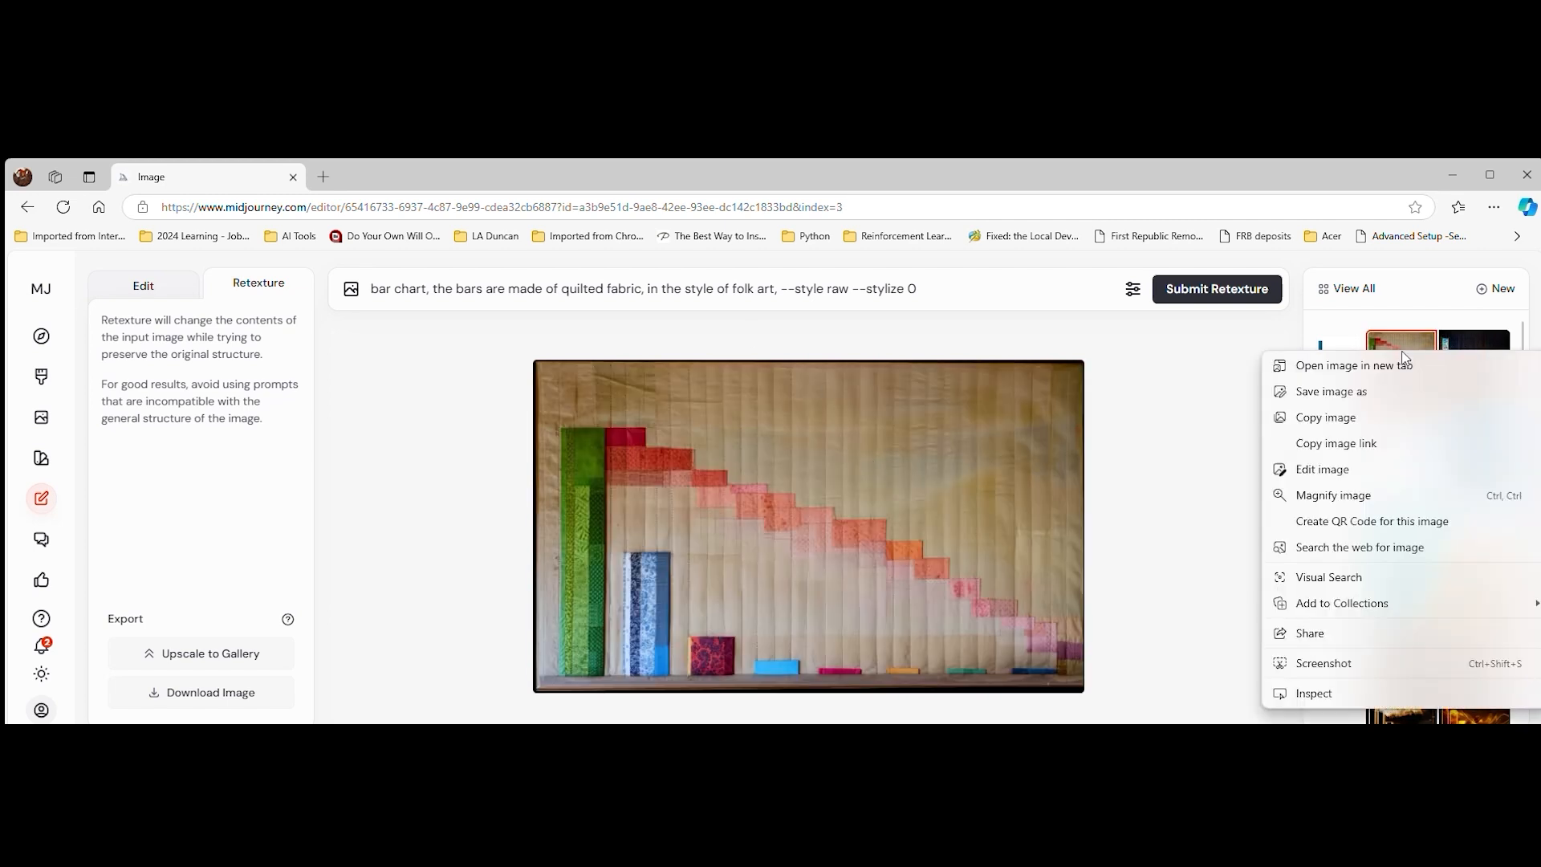
key("Escape")
right_click(1403, 355)
key("Escape")
right_click(700, 465)
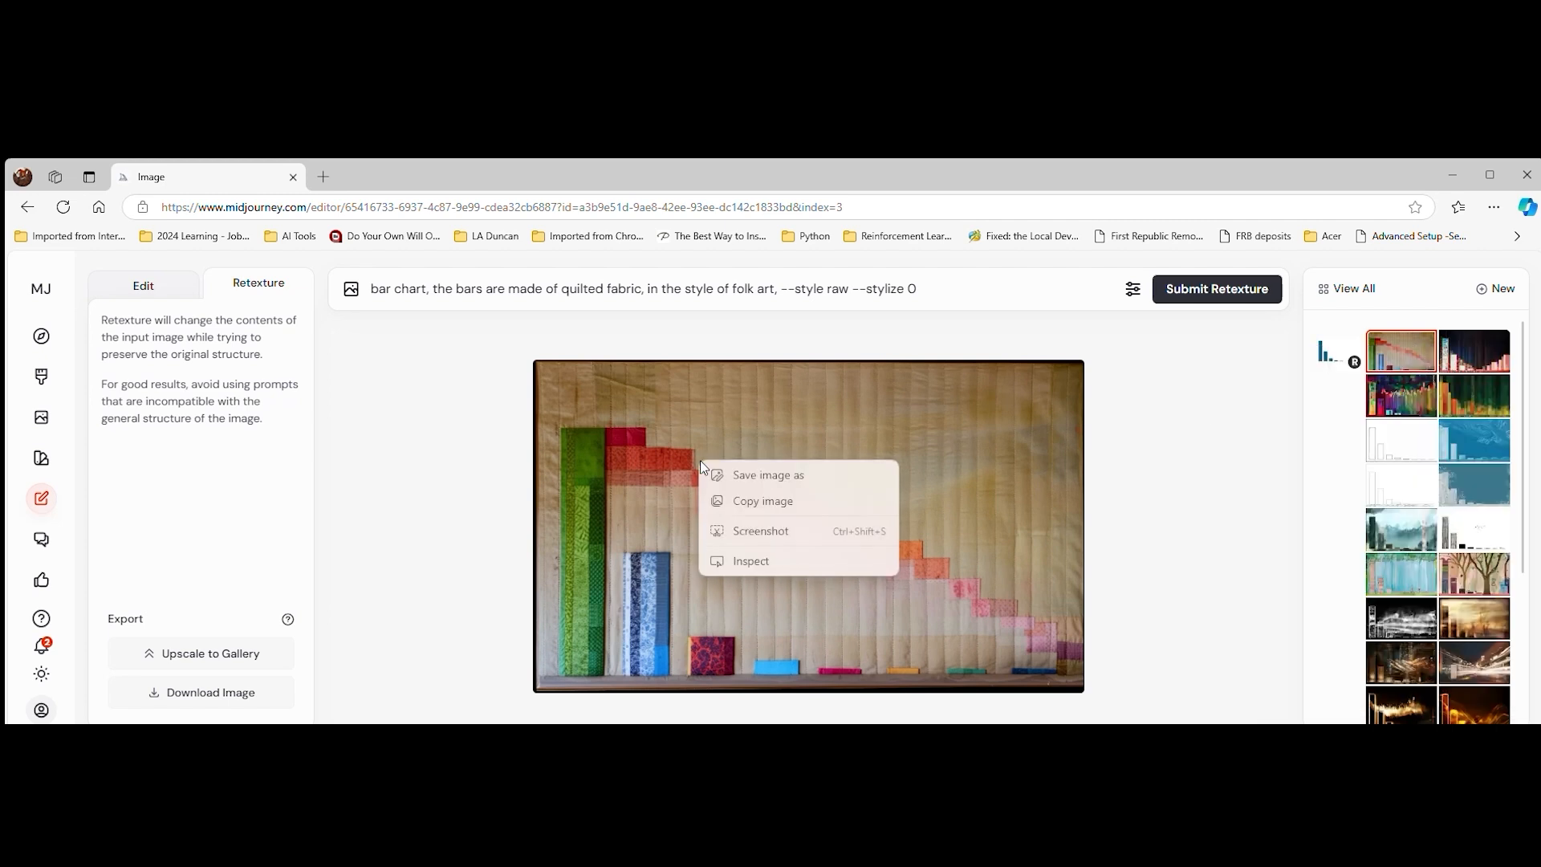
left_click(614, 442)
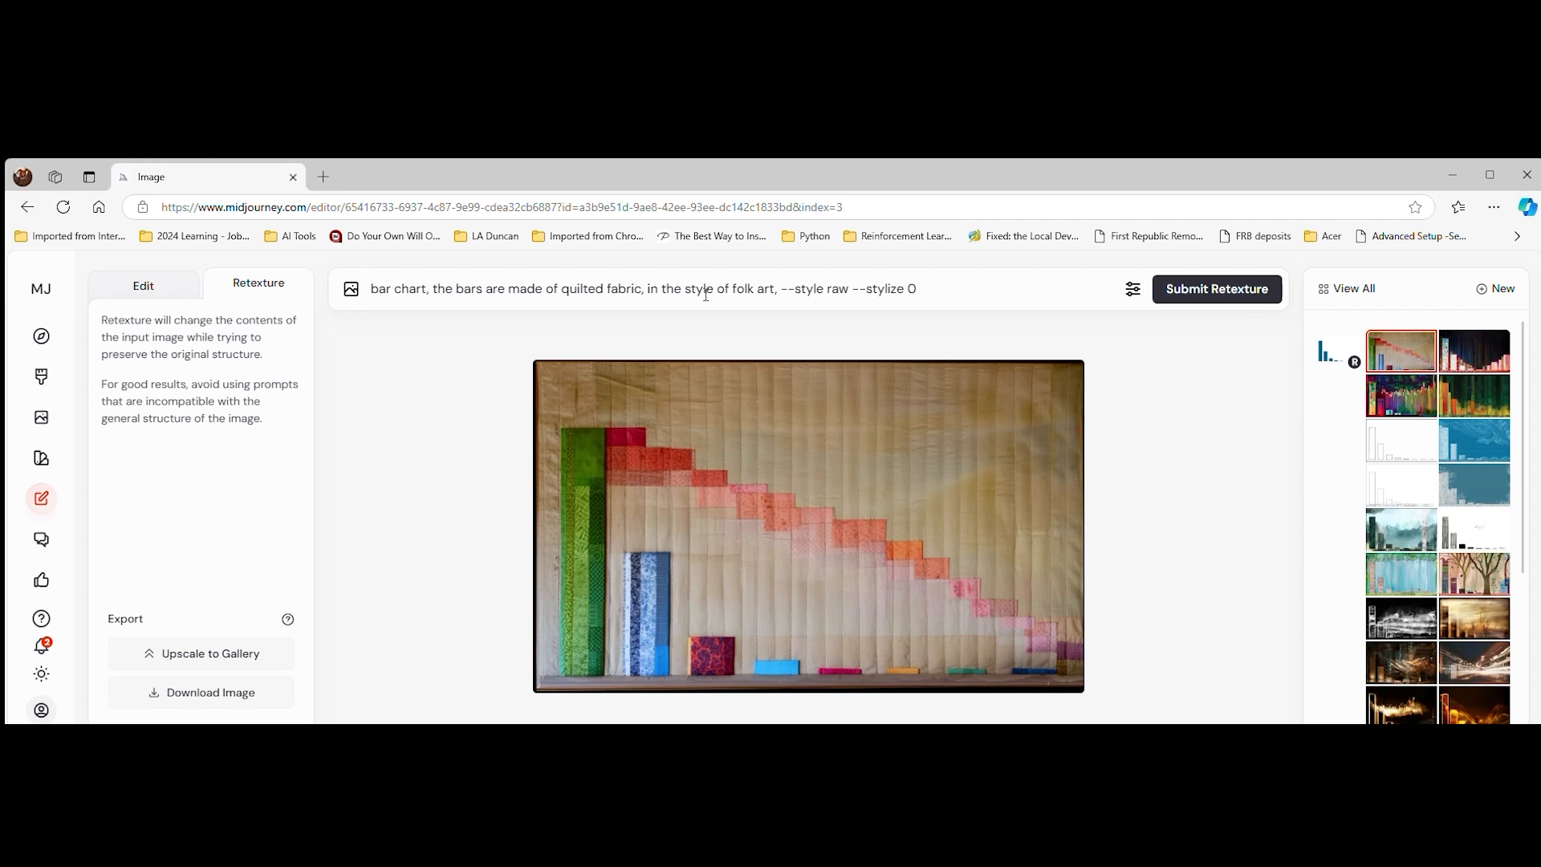
Resubmit the quilted folk art retexture unchanged, and submit it once more with variety 20 and weirdness 300.
left_click(1204, 291)
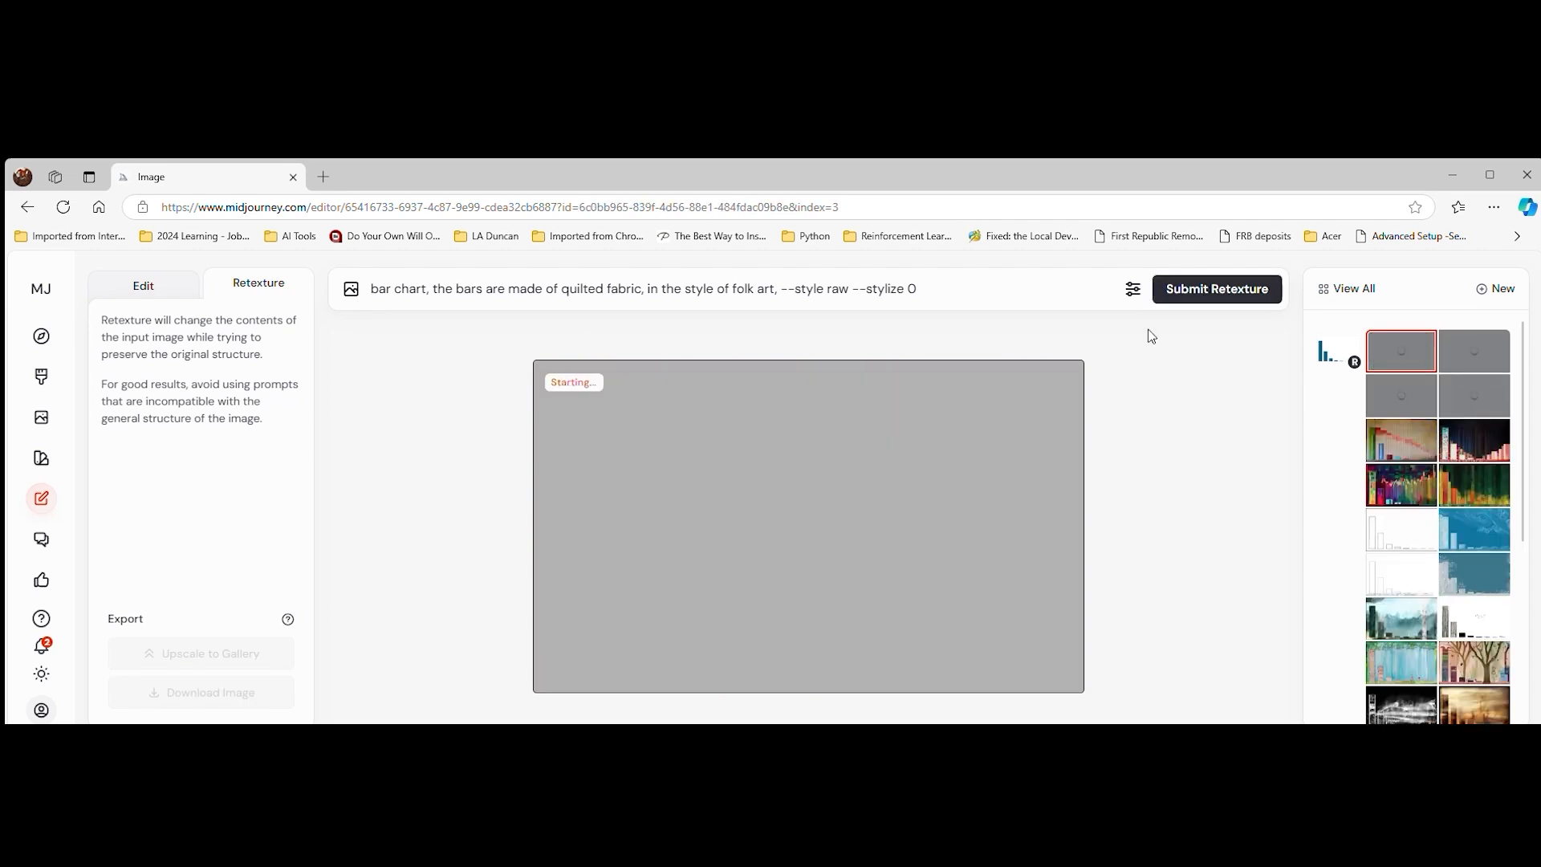
left_click(1133, 289)
mouse_move(989, 401)
left_click_drag(989, 401, 1060, 399)
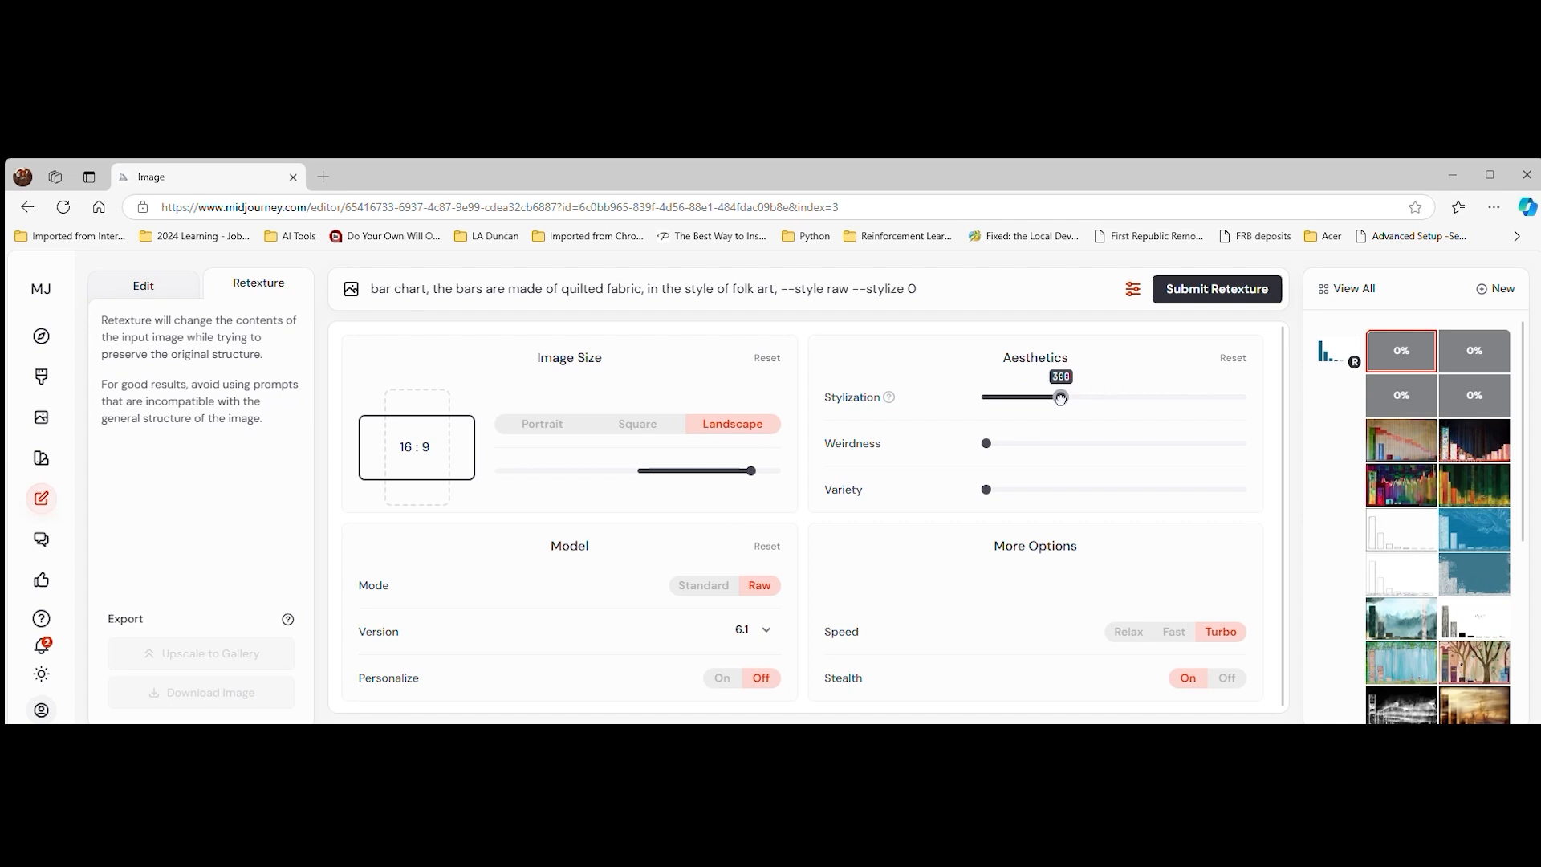
left_click_drag(986, 490, 1009, 446)
mouse_move(991, 452)
left_click(1235, 292)
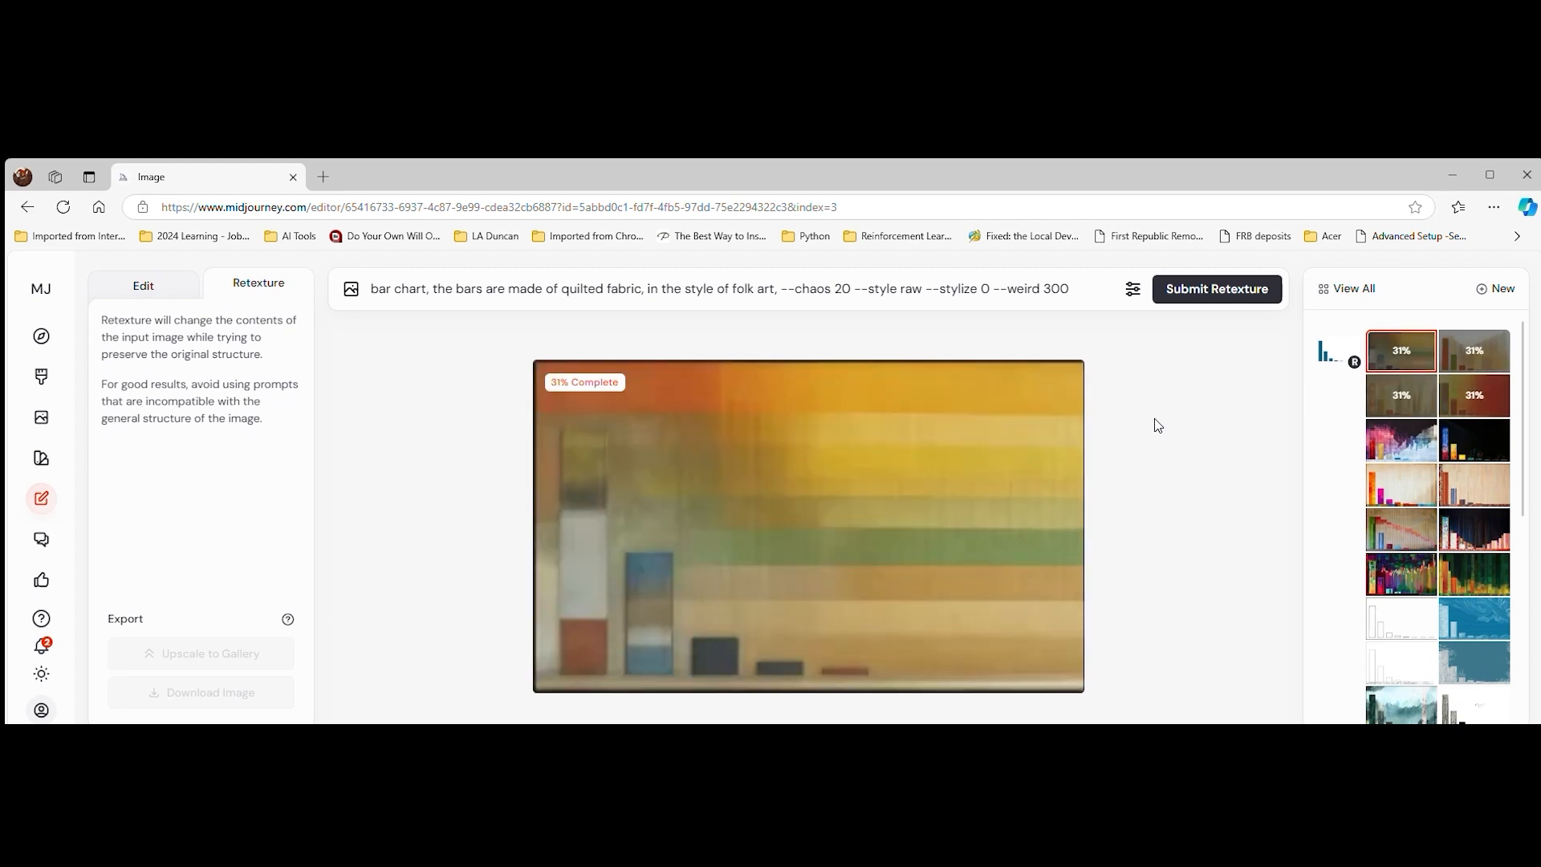
Compare the four variations from the unchanged resubmission: orange-and-magenta bars, floral border, pixelated pink-and-blue, and glowing bars on black.
left_click(1396, 491)
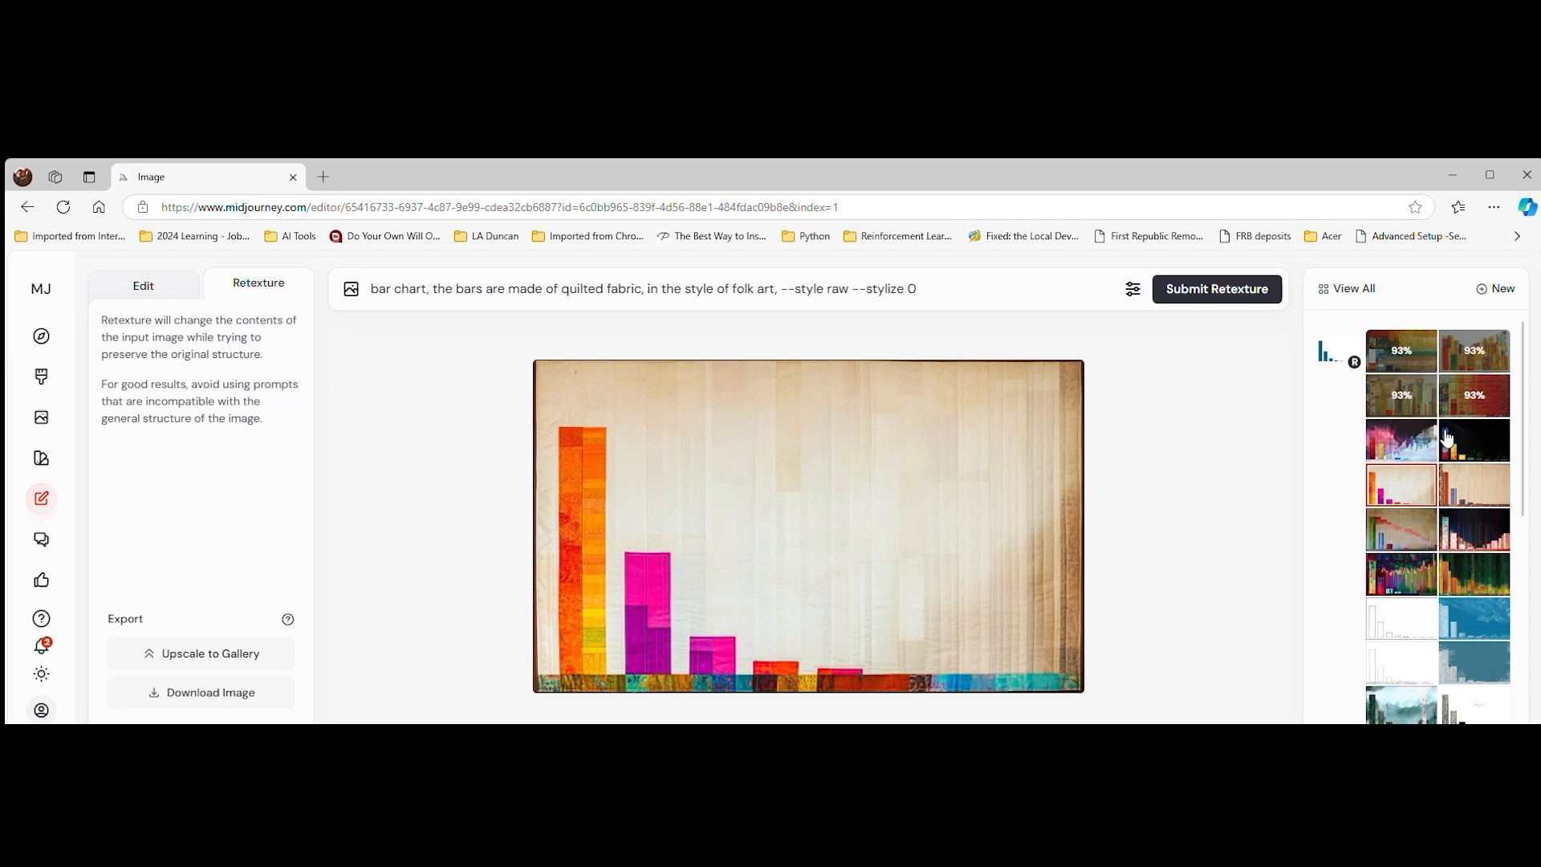
left_click(1477, 490)
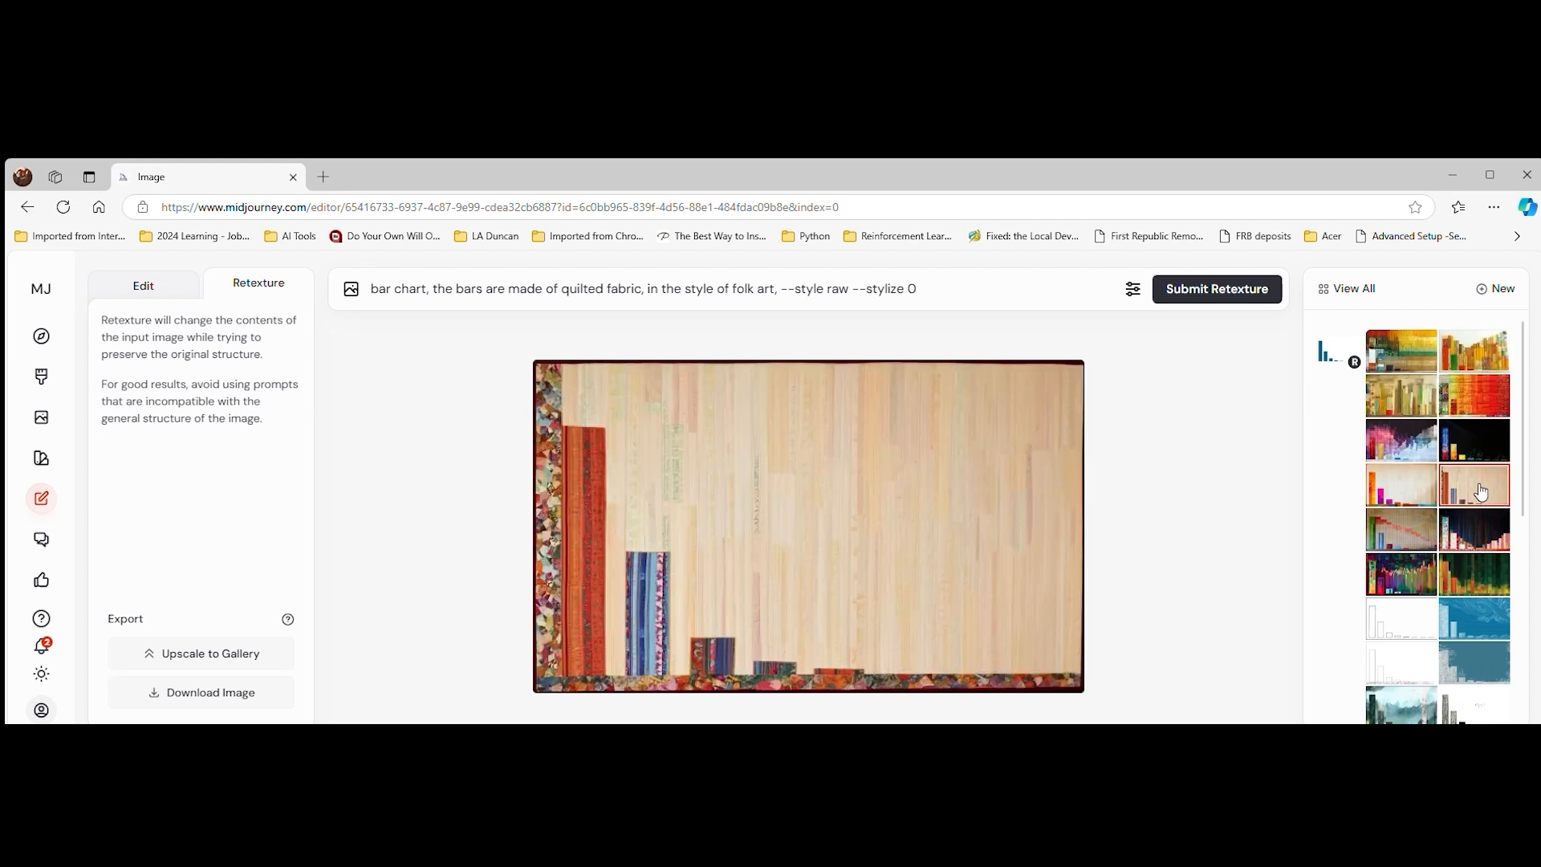
left_click(1398, 454)
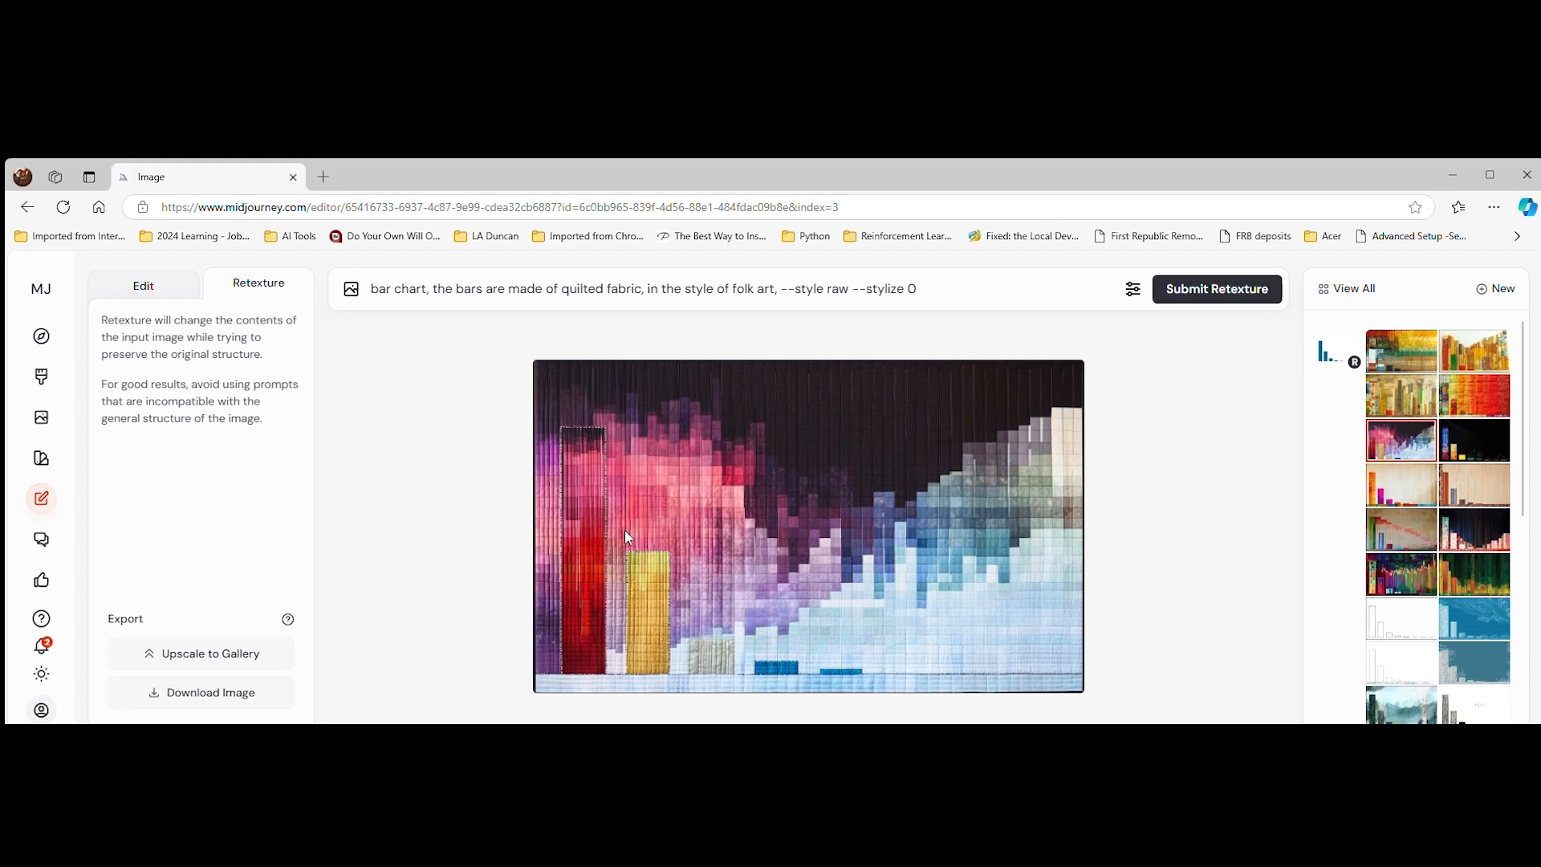
left_click(1481, 447)
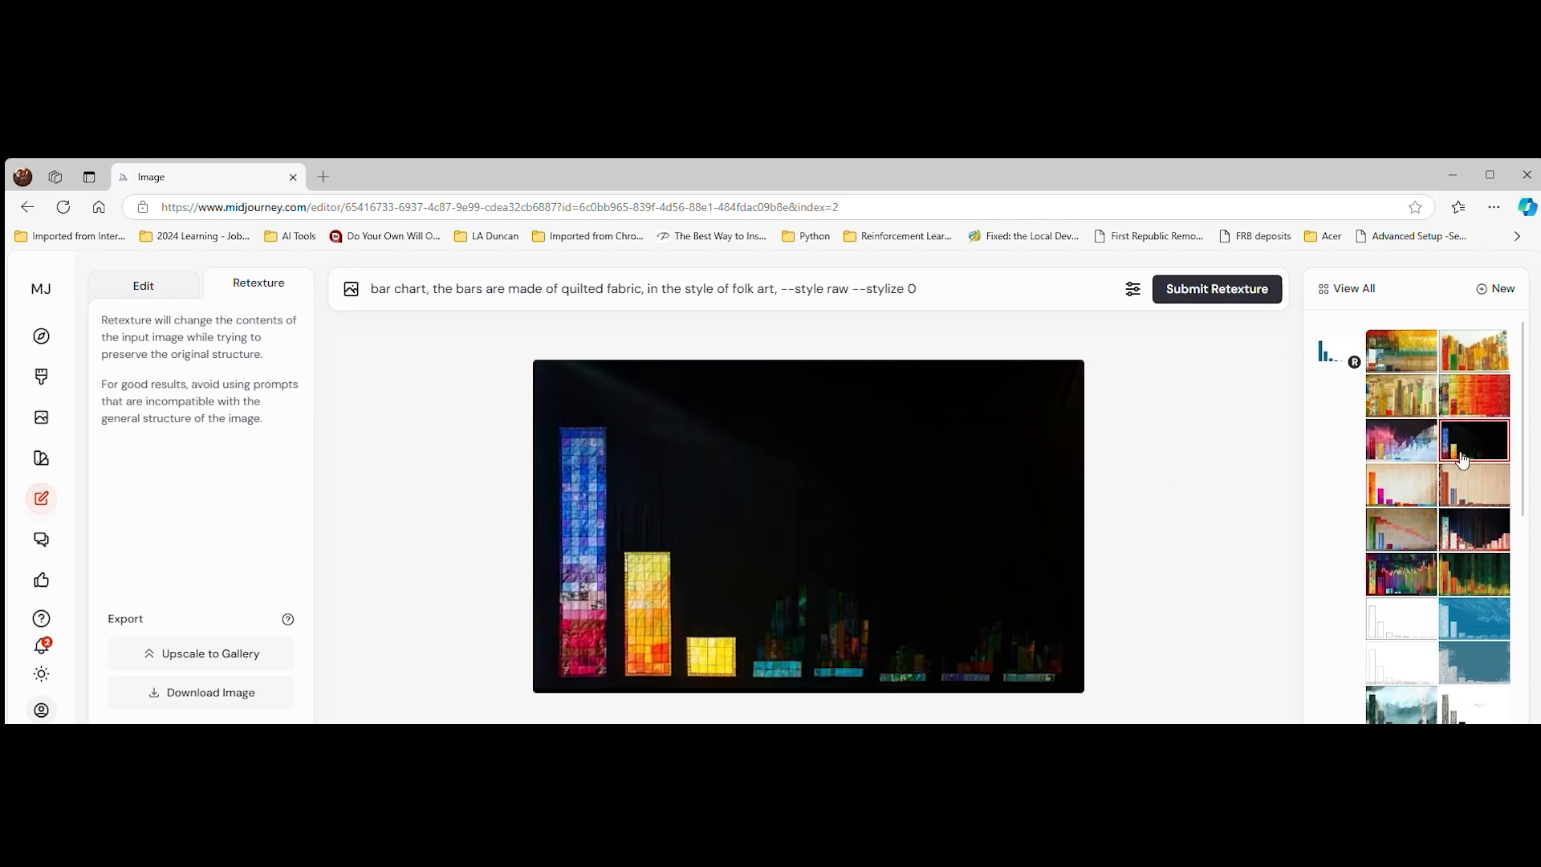
left_click(136, 293)
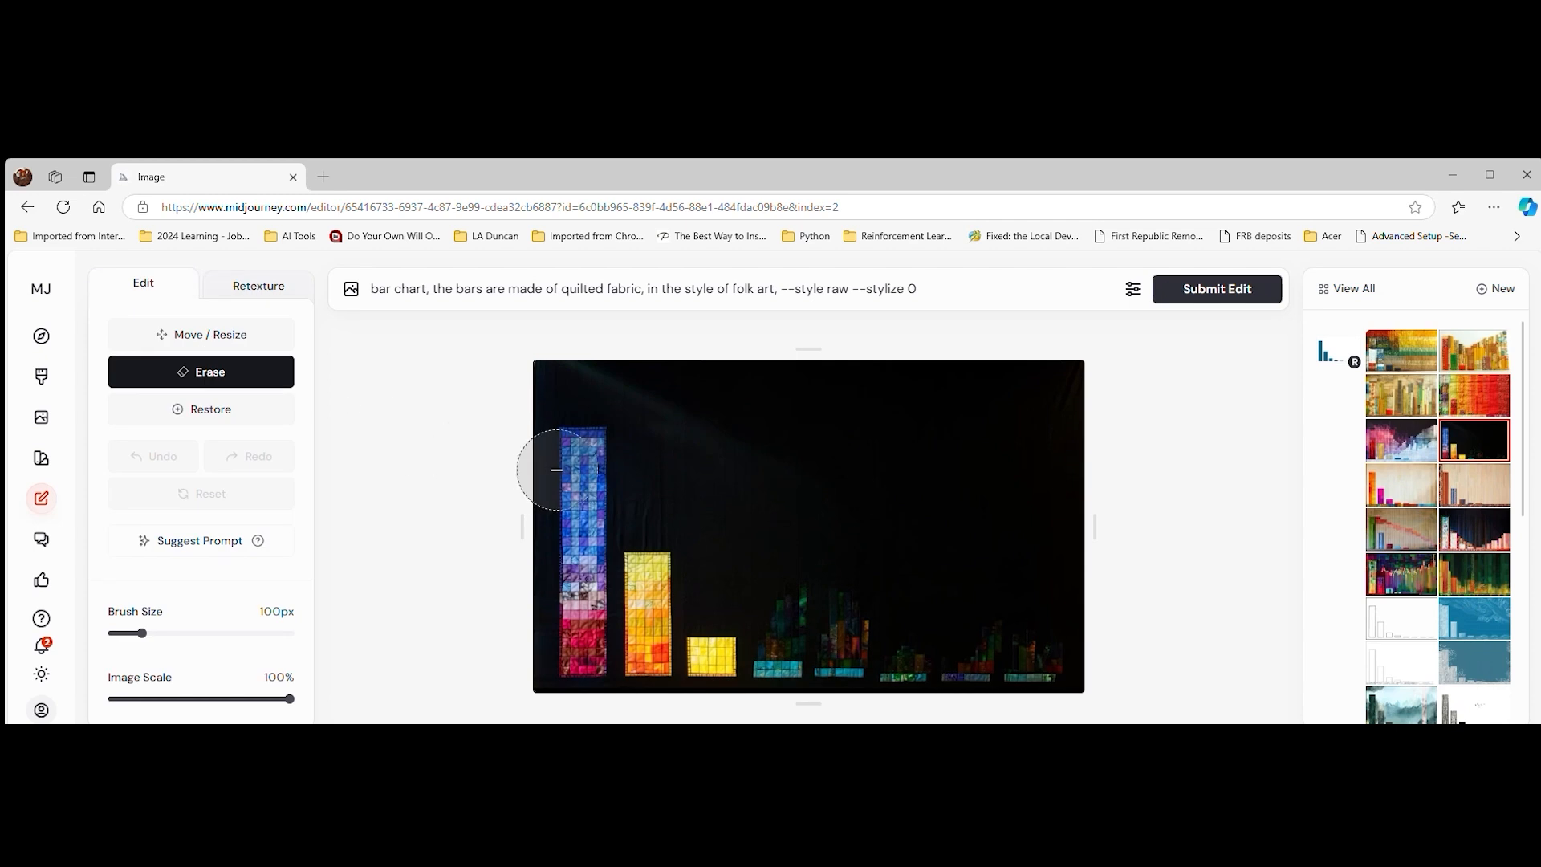
left_click_drag(585, 454, 571, 670)
left_click(264, 296)
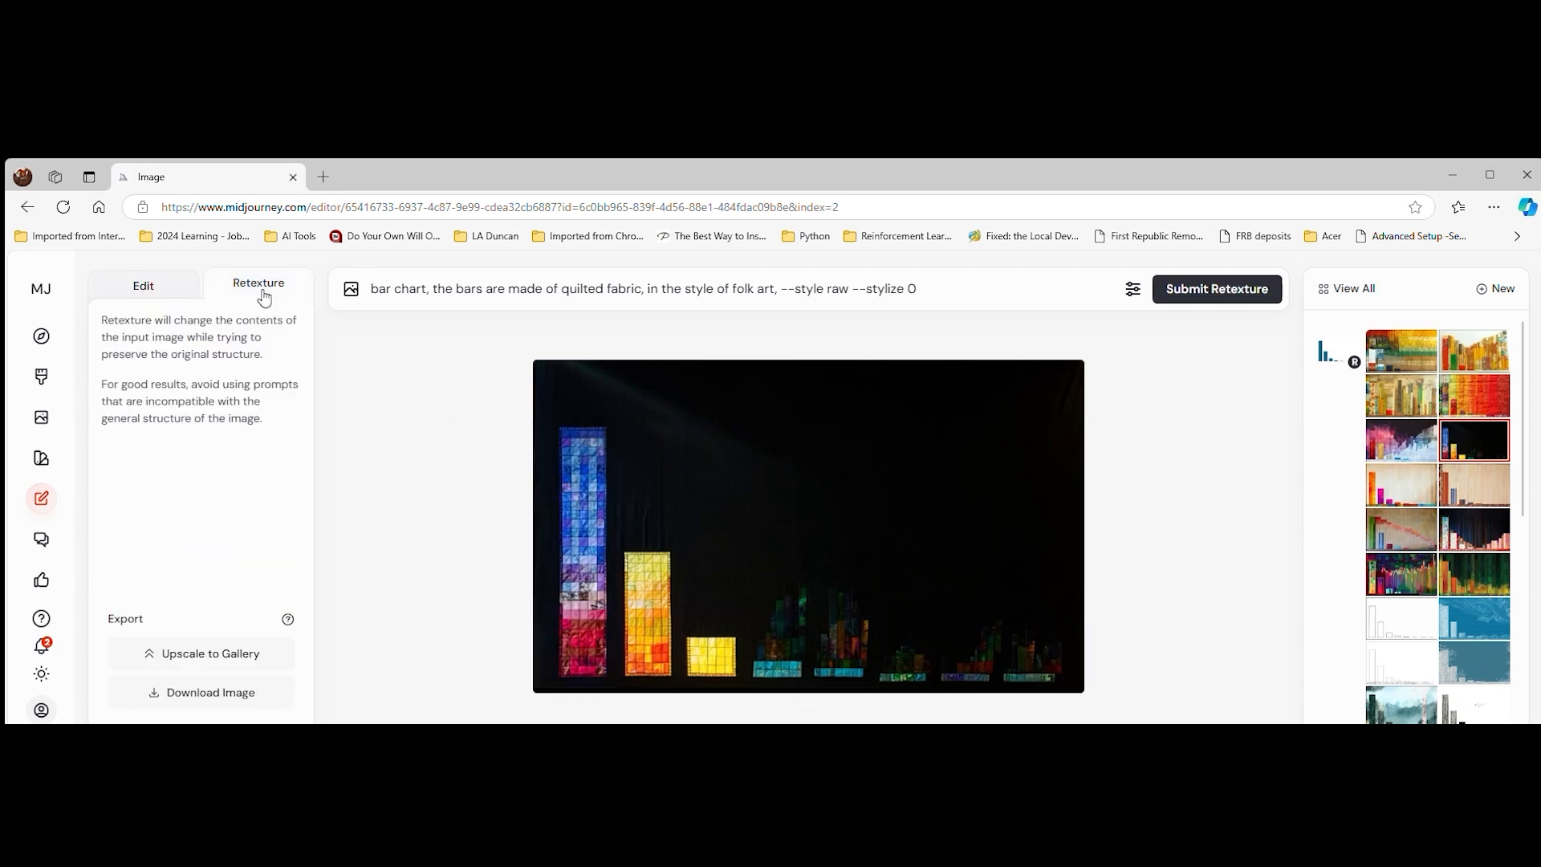
Compare the four quilted variations made with variety 20 and weirdness 300, ending on the horizontal patchwork one.
left_click(1408, 395)
left_click(1479, 395)
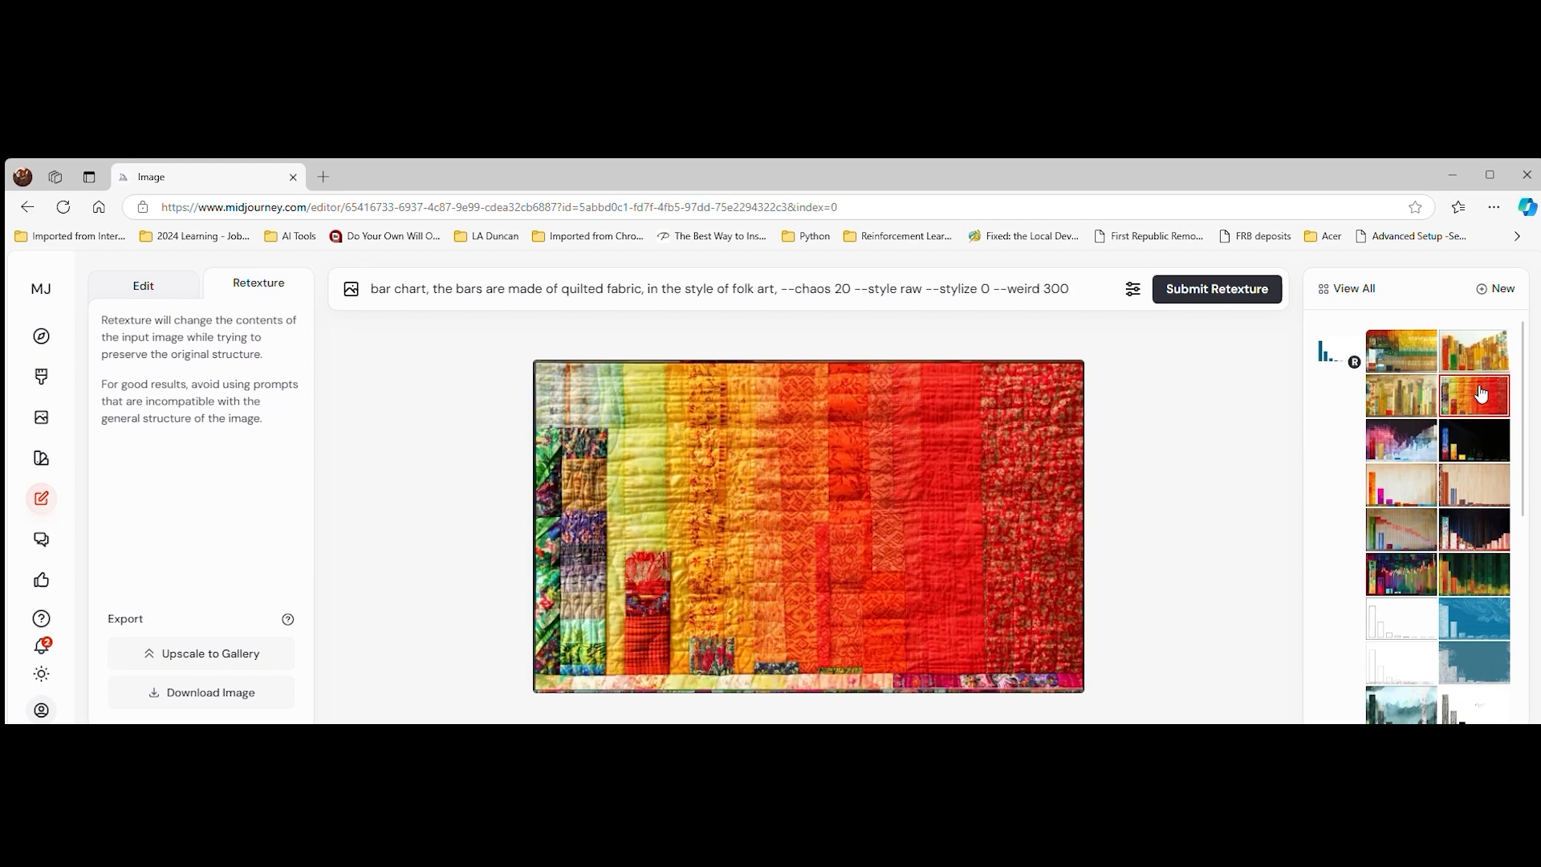
left_click(1474, 359)
left_click(1400, 358)
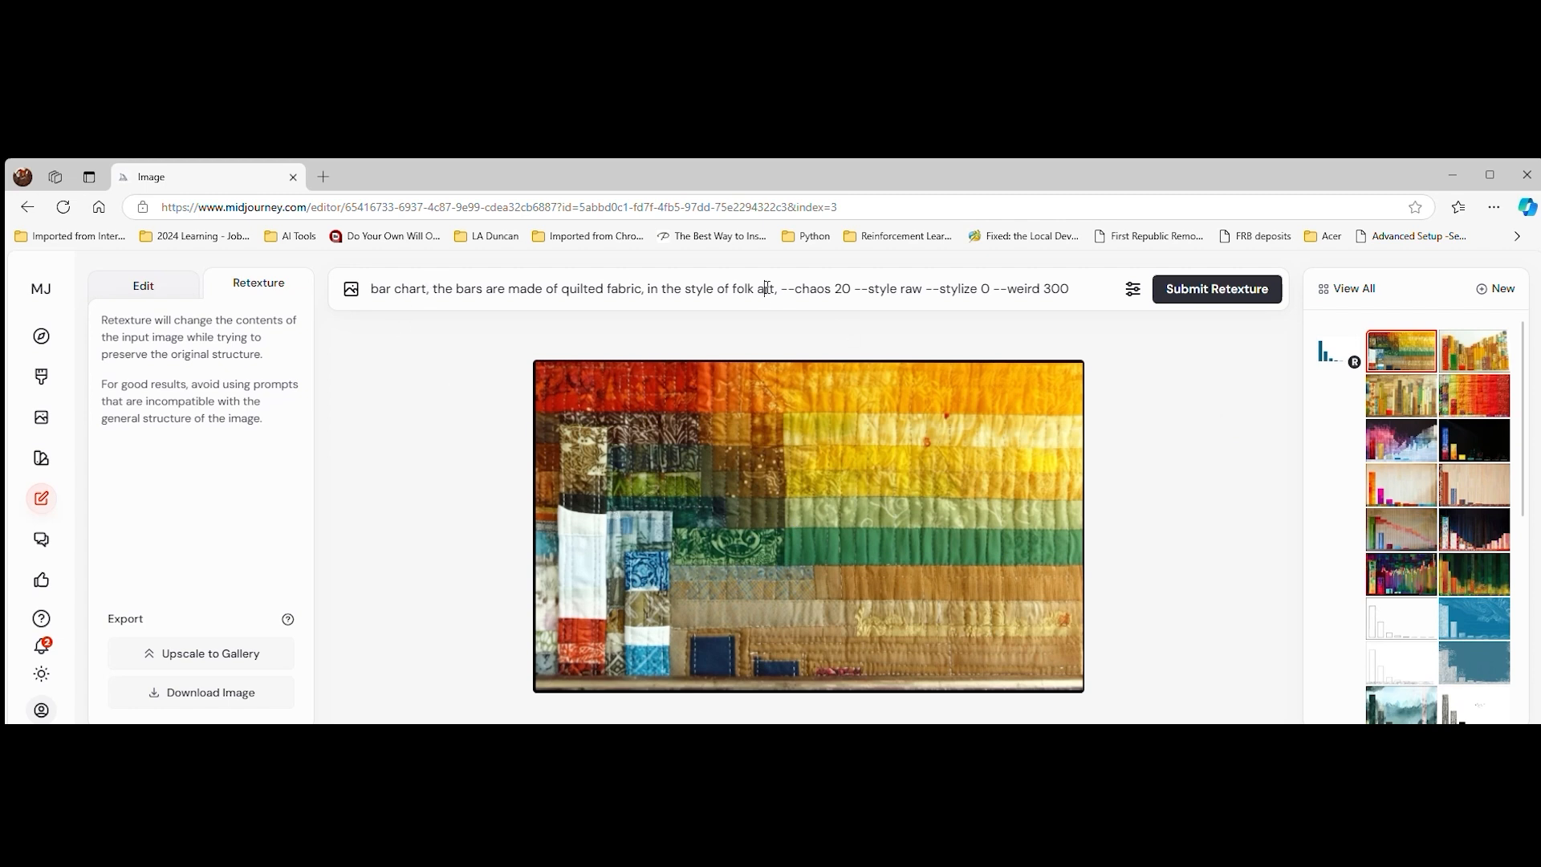
Replace the prompt wording with "bar chart in the style of alice in wonderland illustrations," keeping the parameters.
left_click_drag(773, 290, 305, 302)
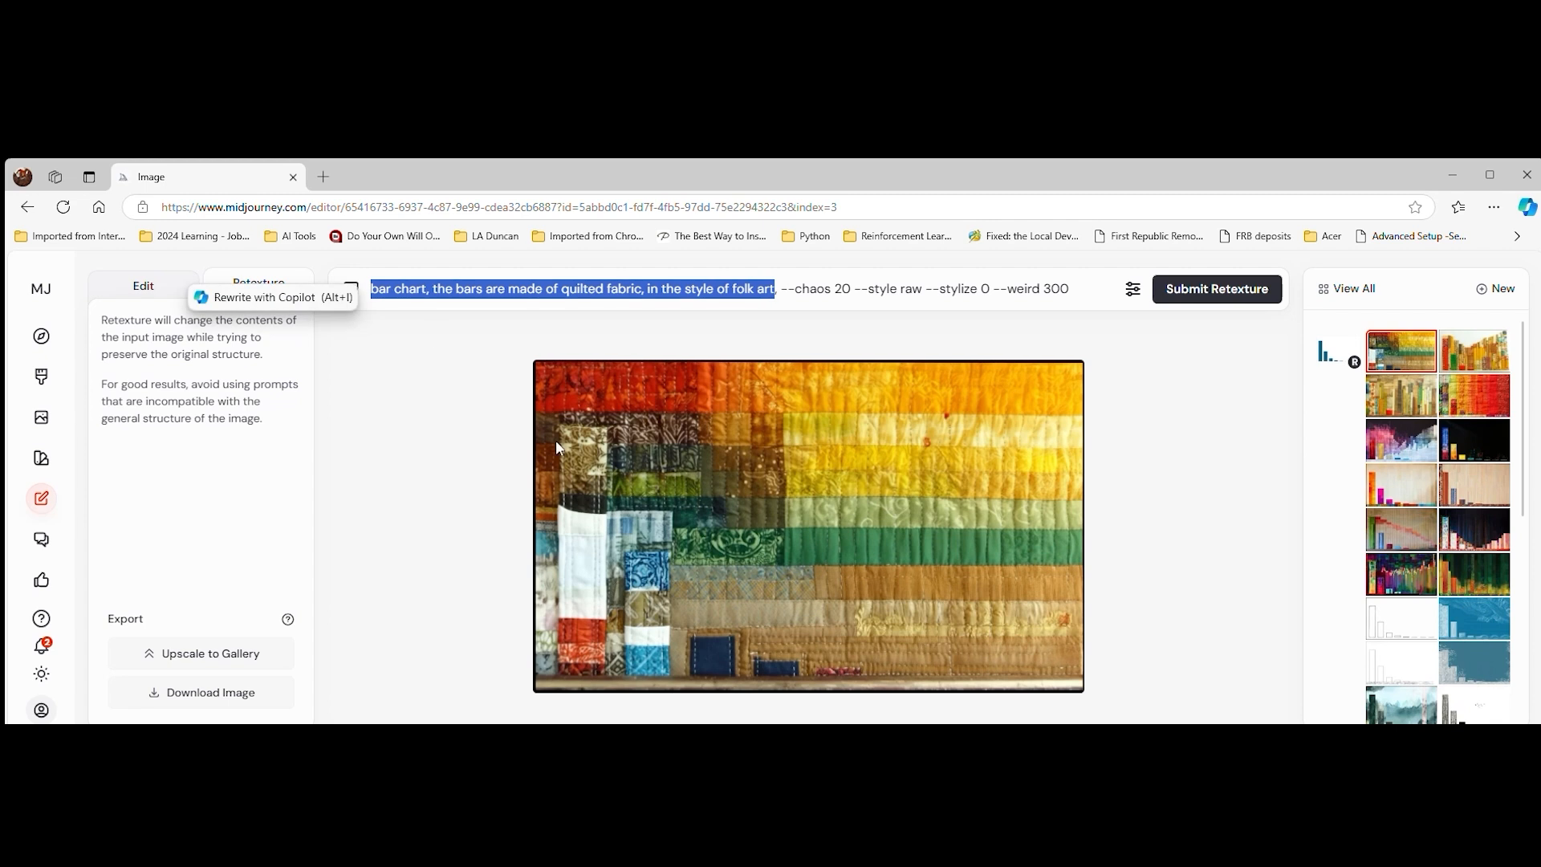
type("bar chart")
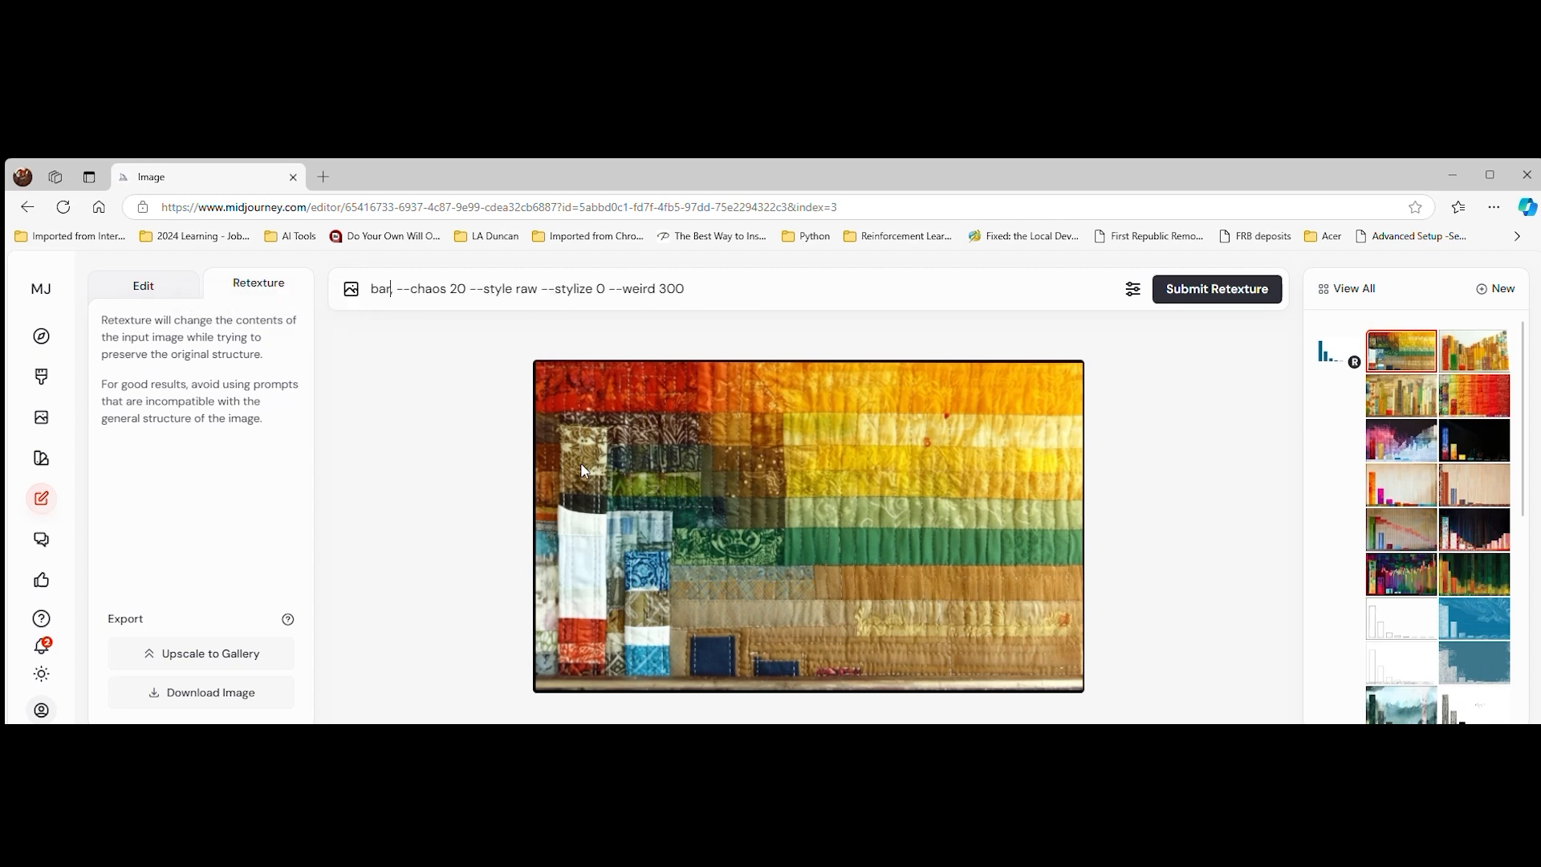
type(" in the styl")
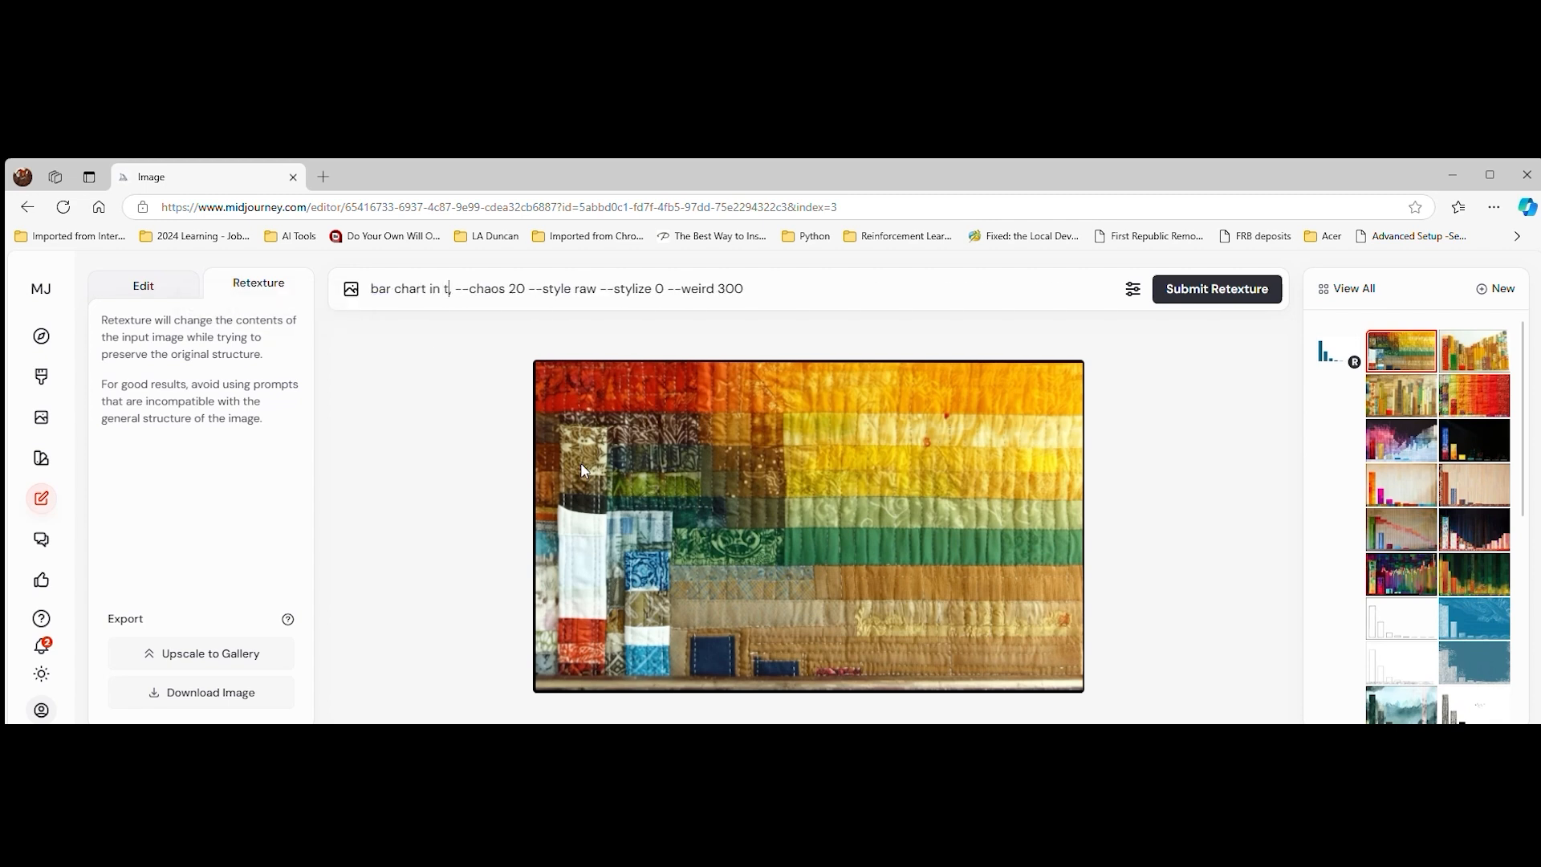
type("e of alice in")
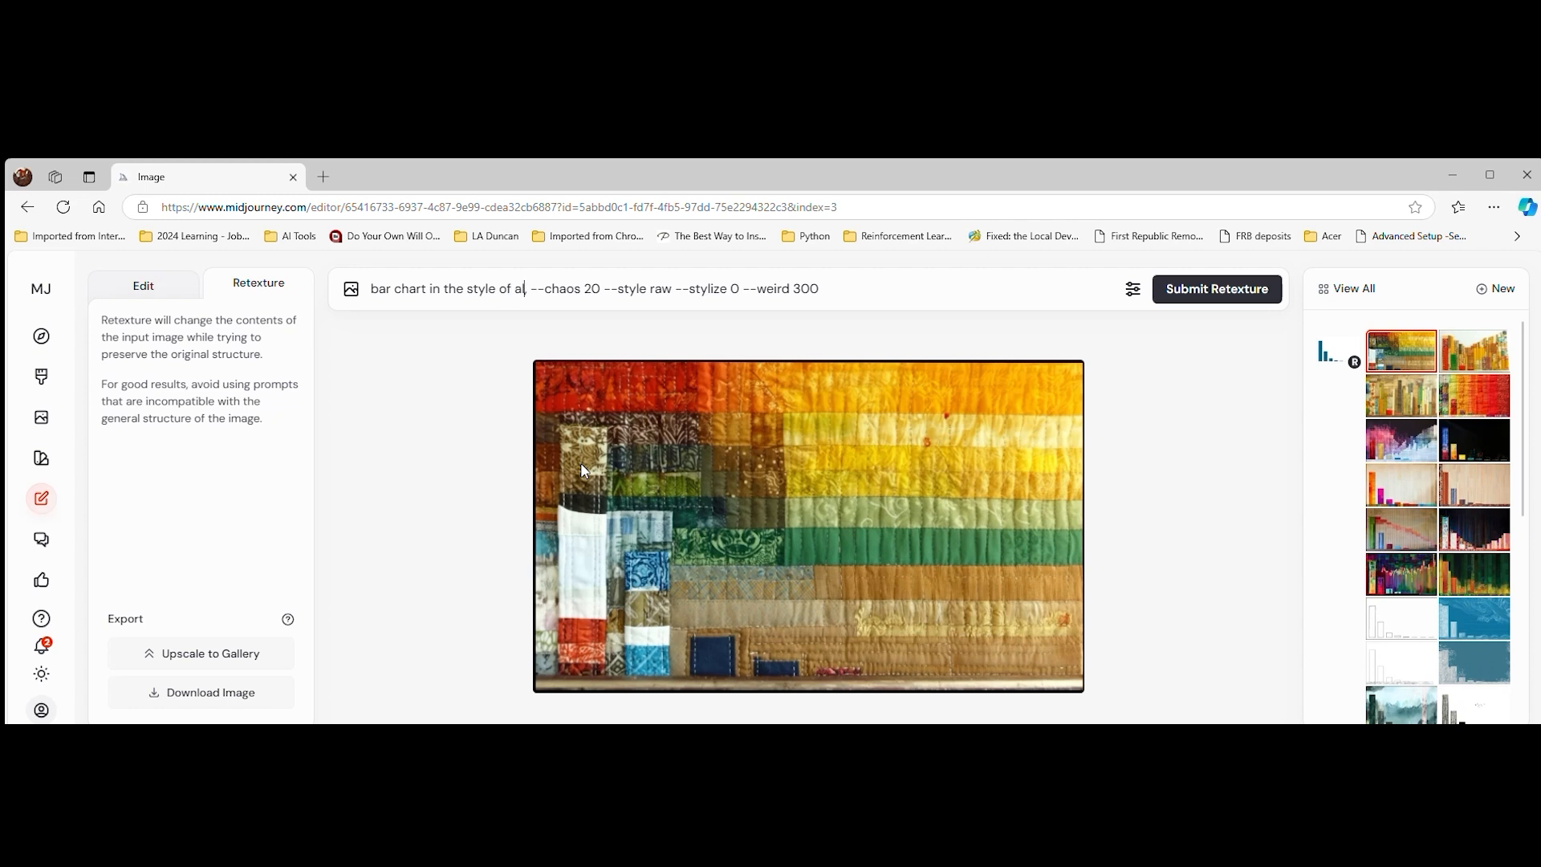
type(" wonderland")
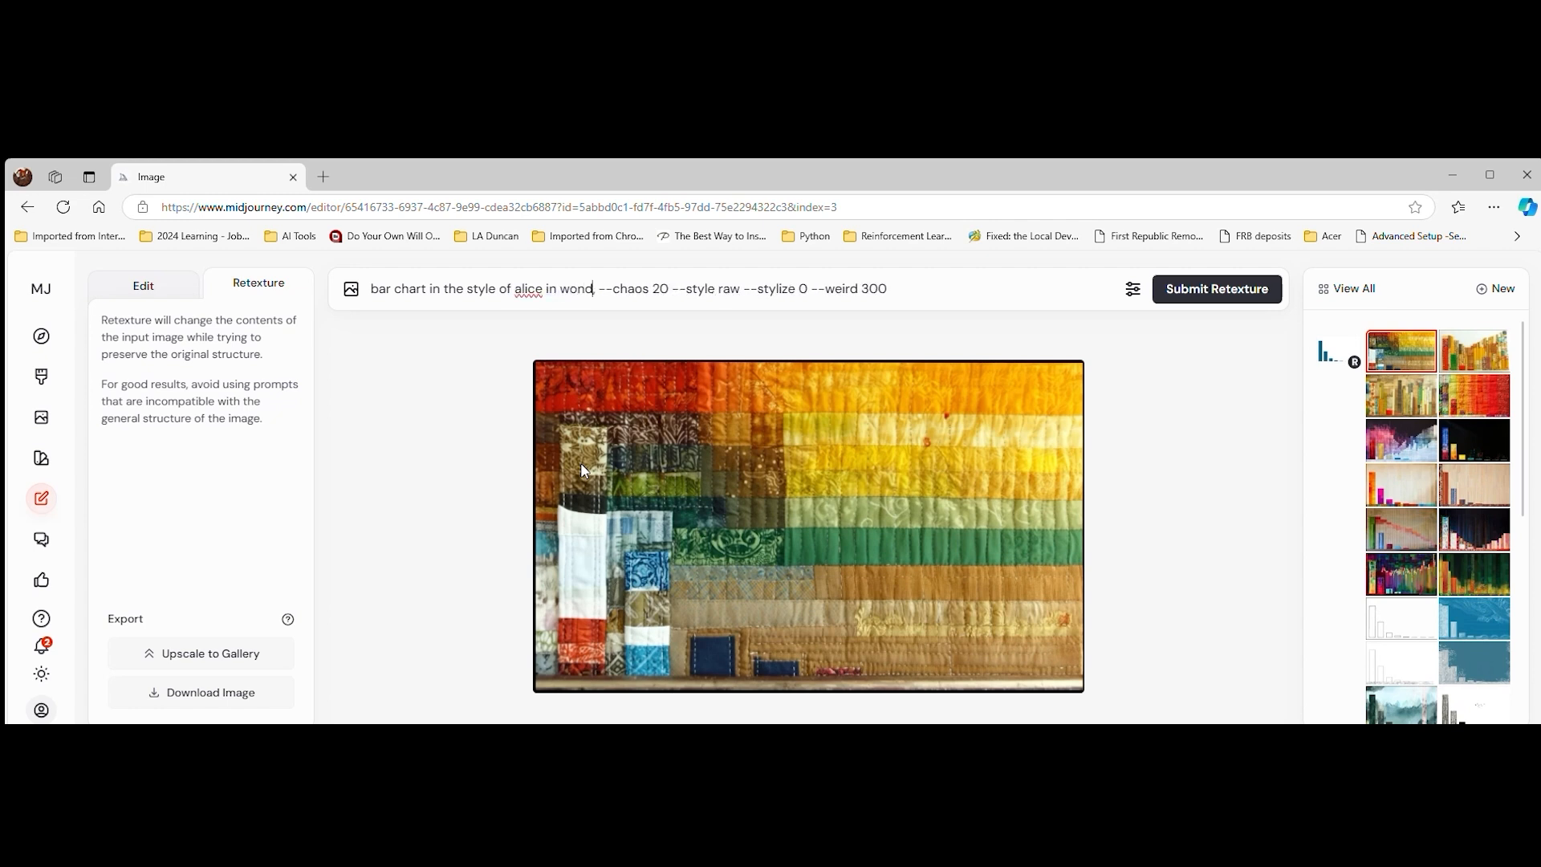
type(" illustration")
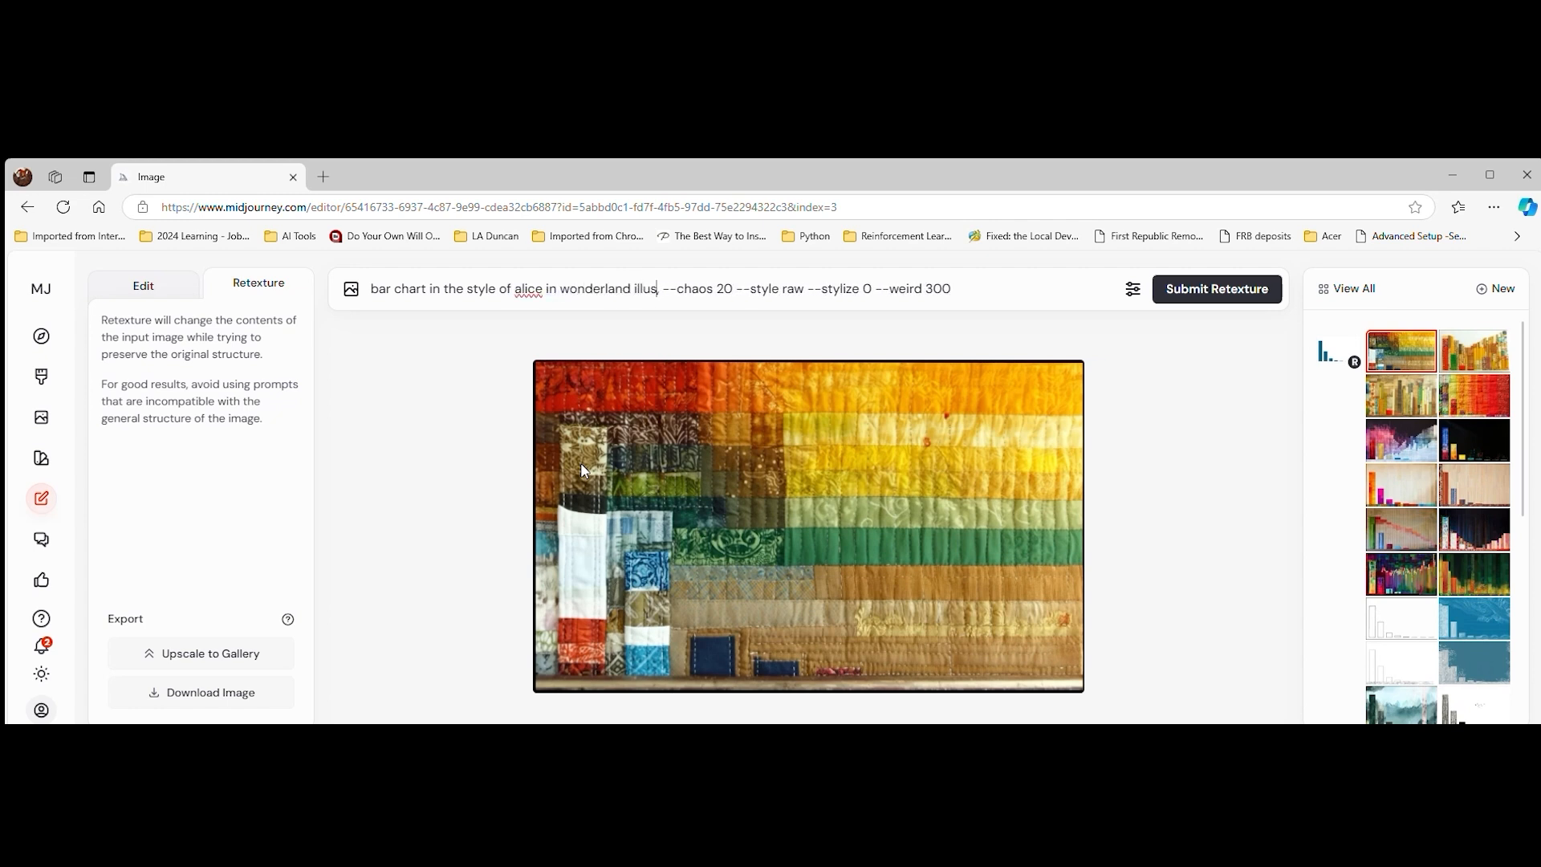
type("s, ther are")
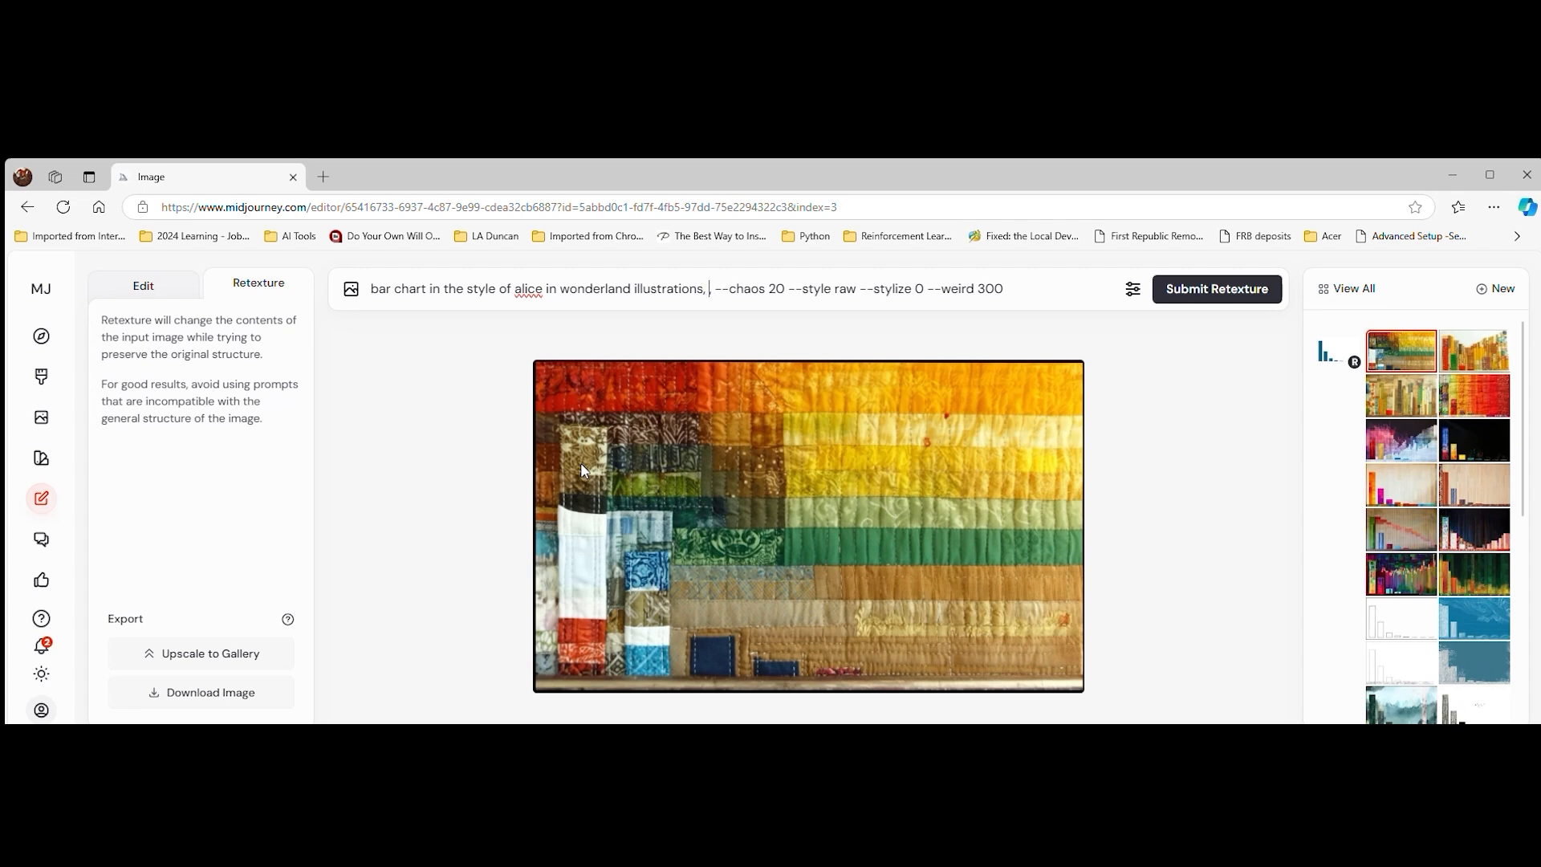
key("BackSpace")
key("BackSpace")
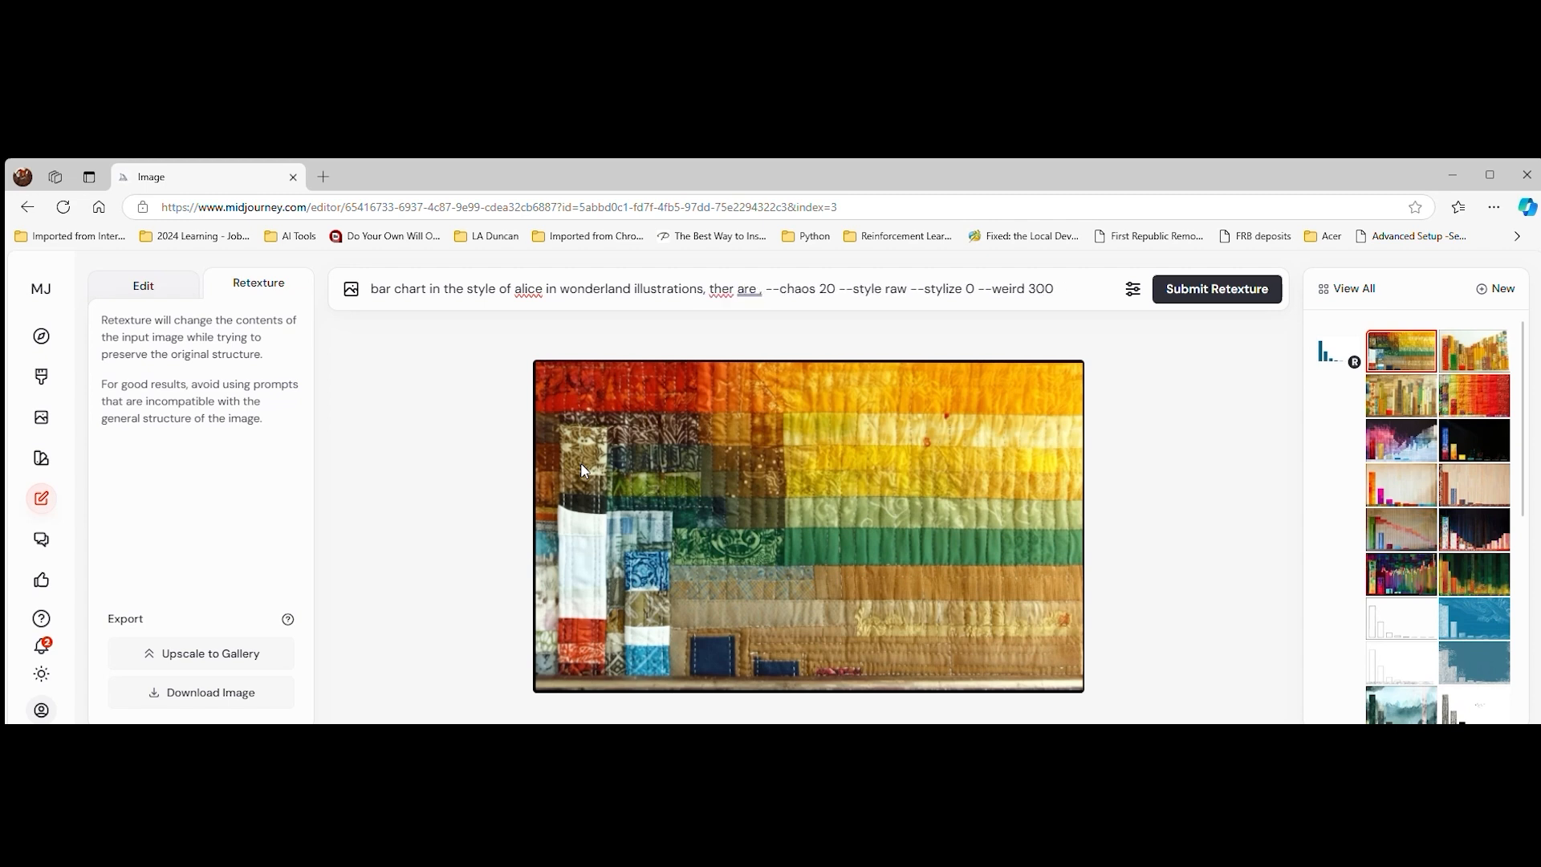
key("BackSpace")
key("BackSpace")
key("BackSpace")
key("BackSpace")
key("BackSpace")
key("BackSpace")
key("BackSpace")
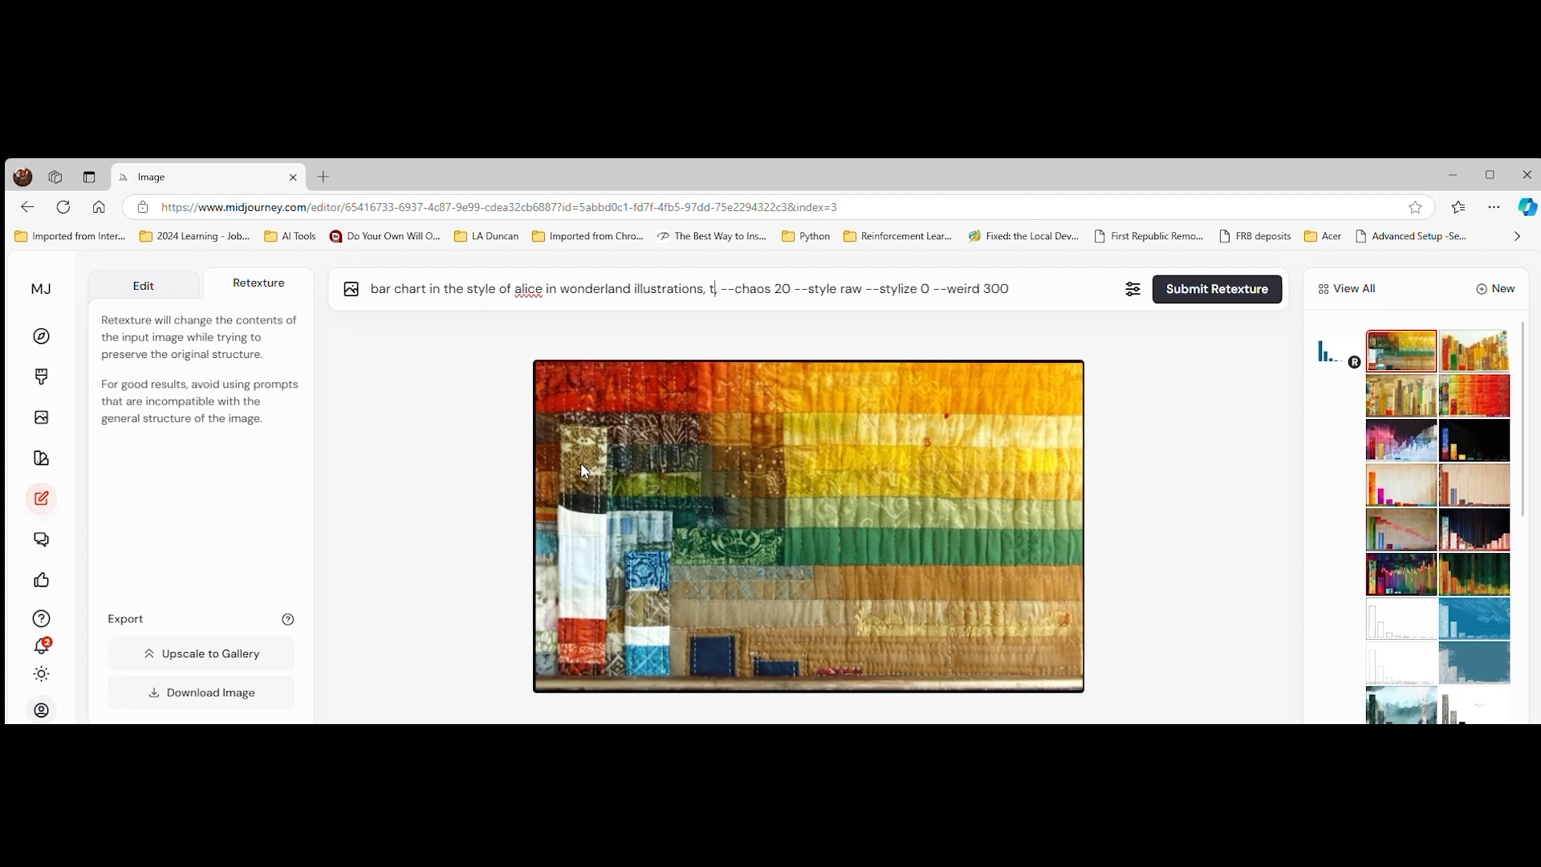
Extend the prompt wording with "the cheschire cat is on one of the bars," before the parameters.
type("the ches")
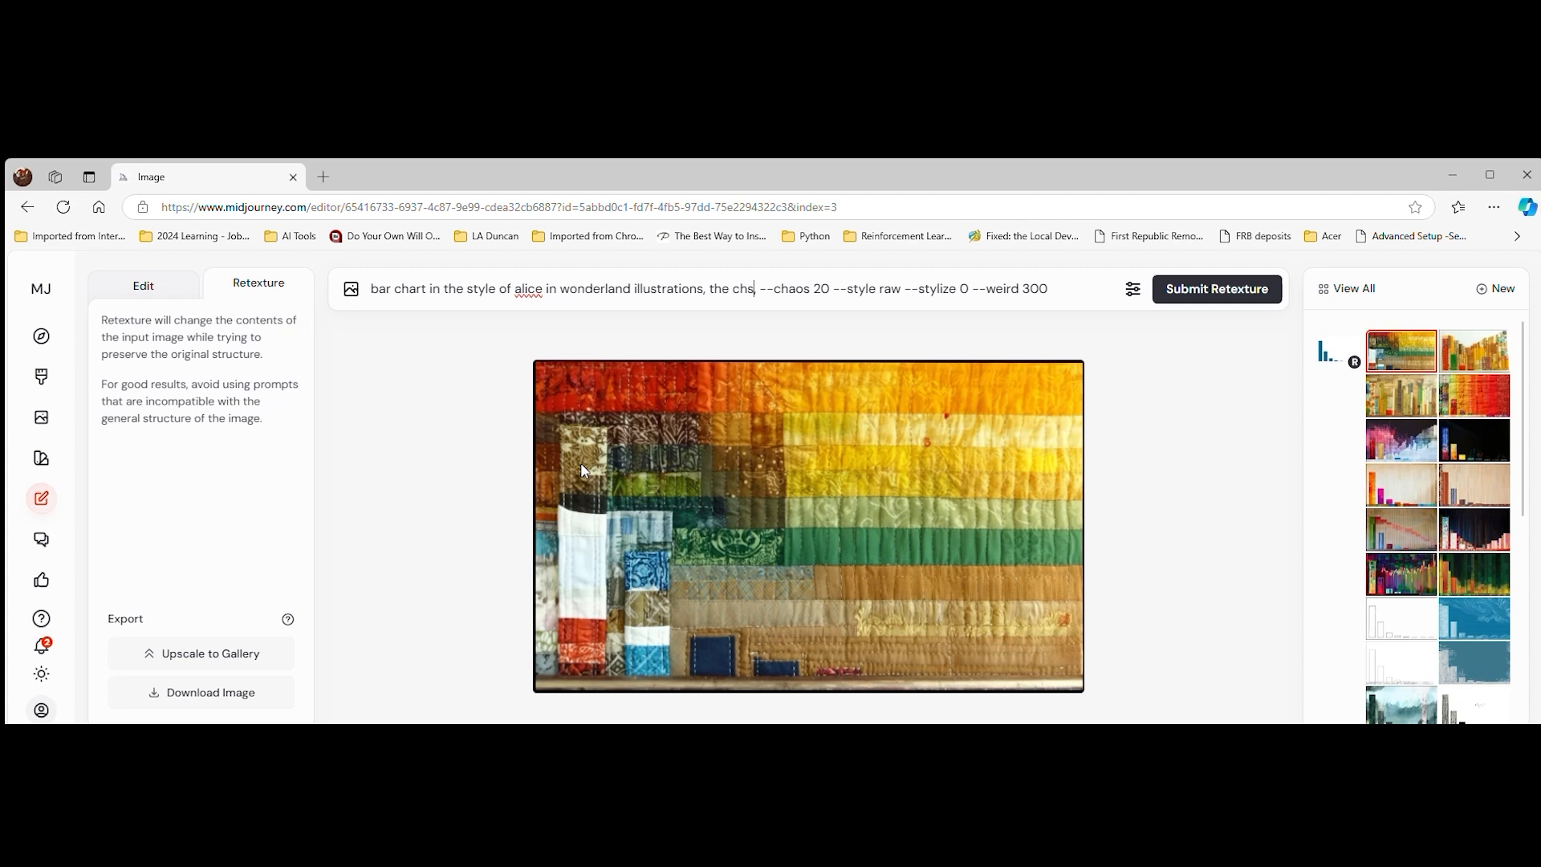
type("chire ,")
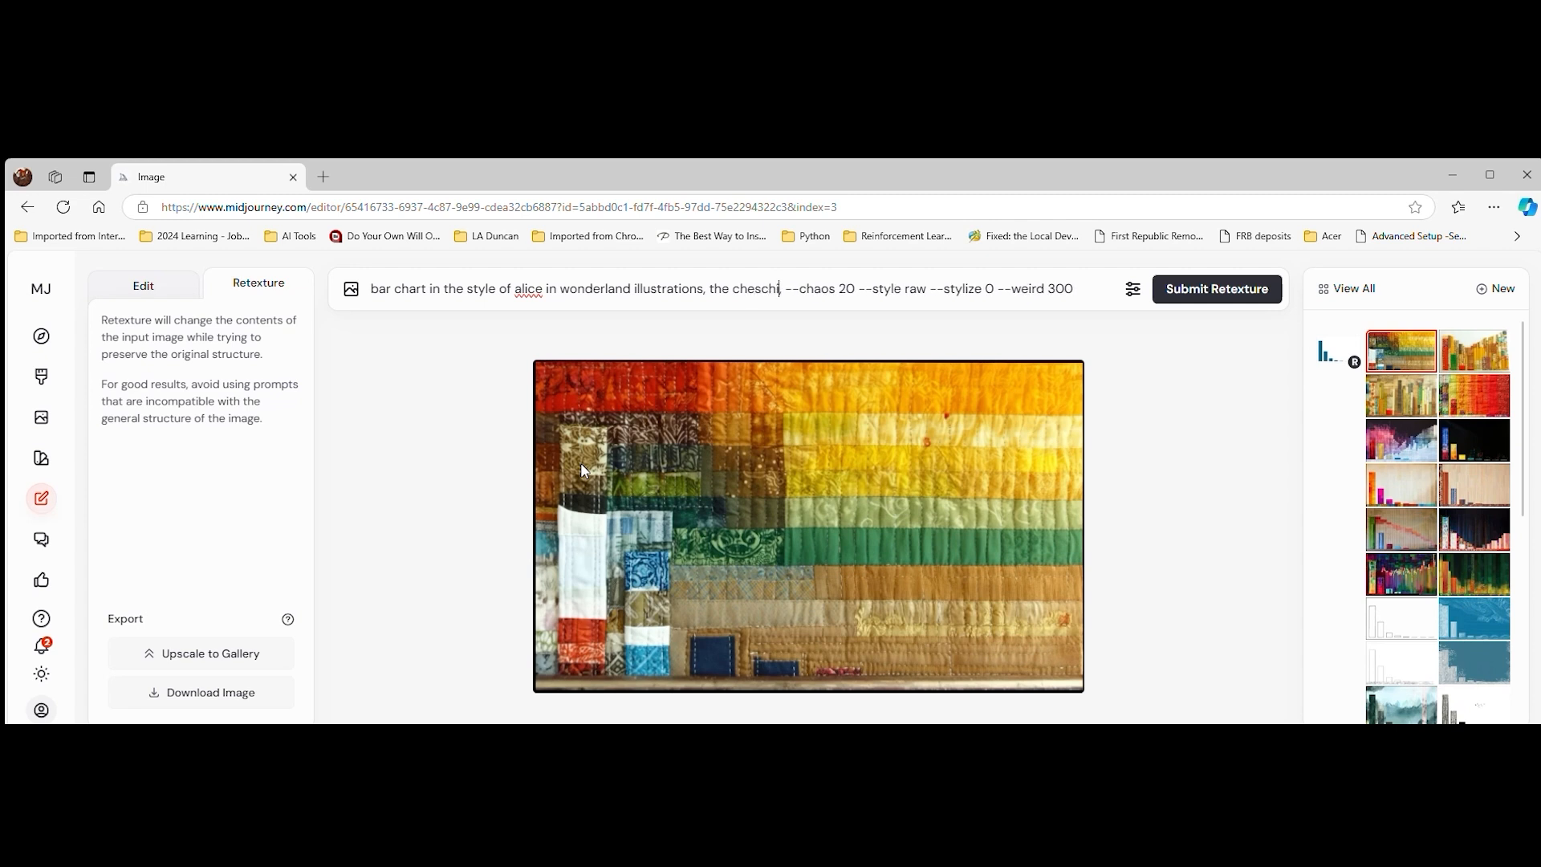
type("cat is")
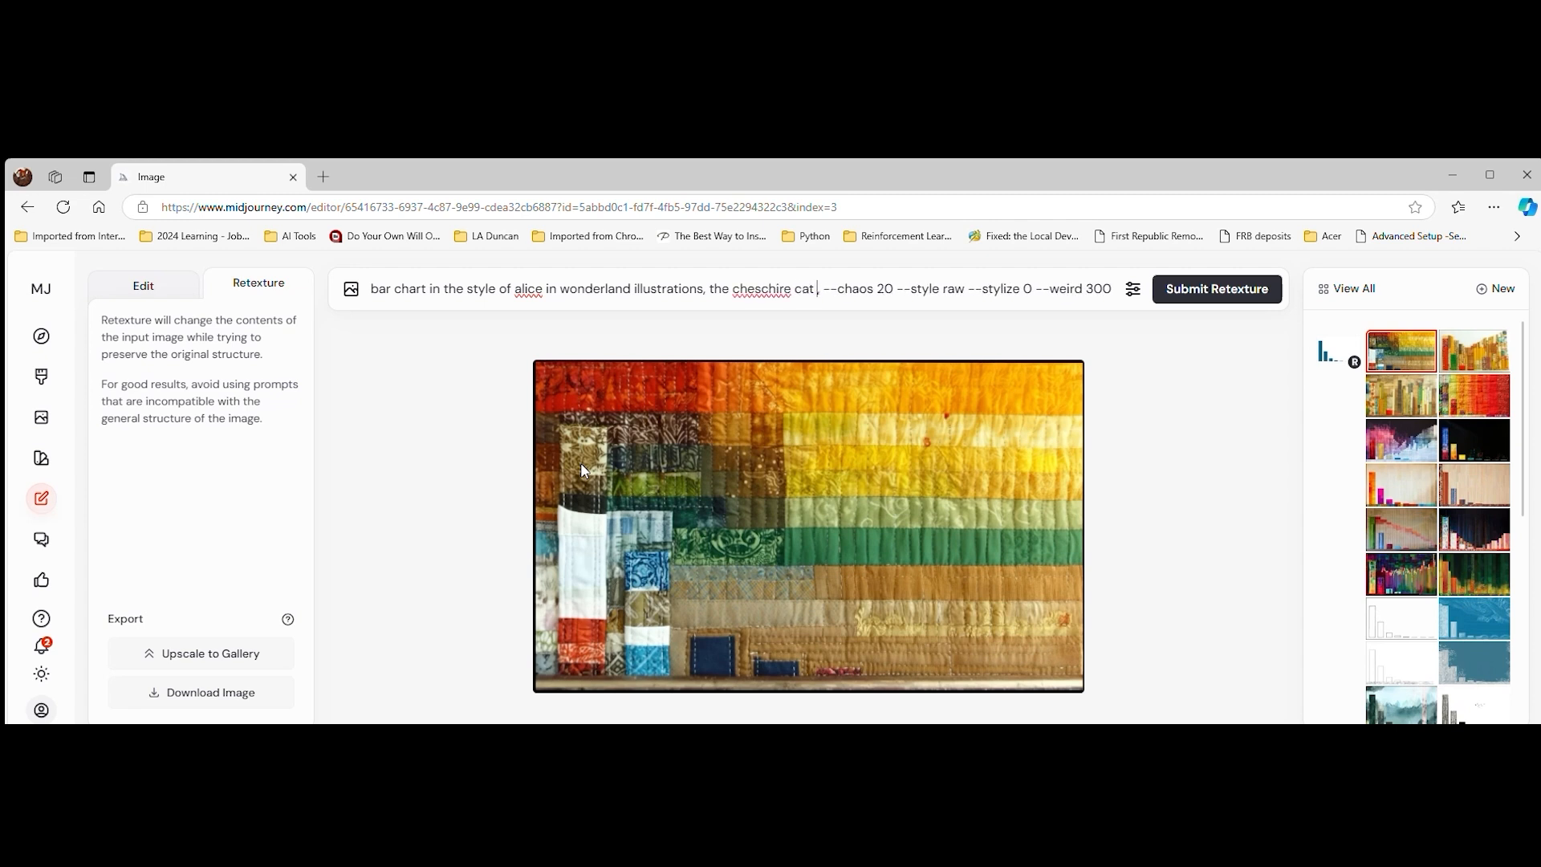
type(" on one of t")
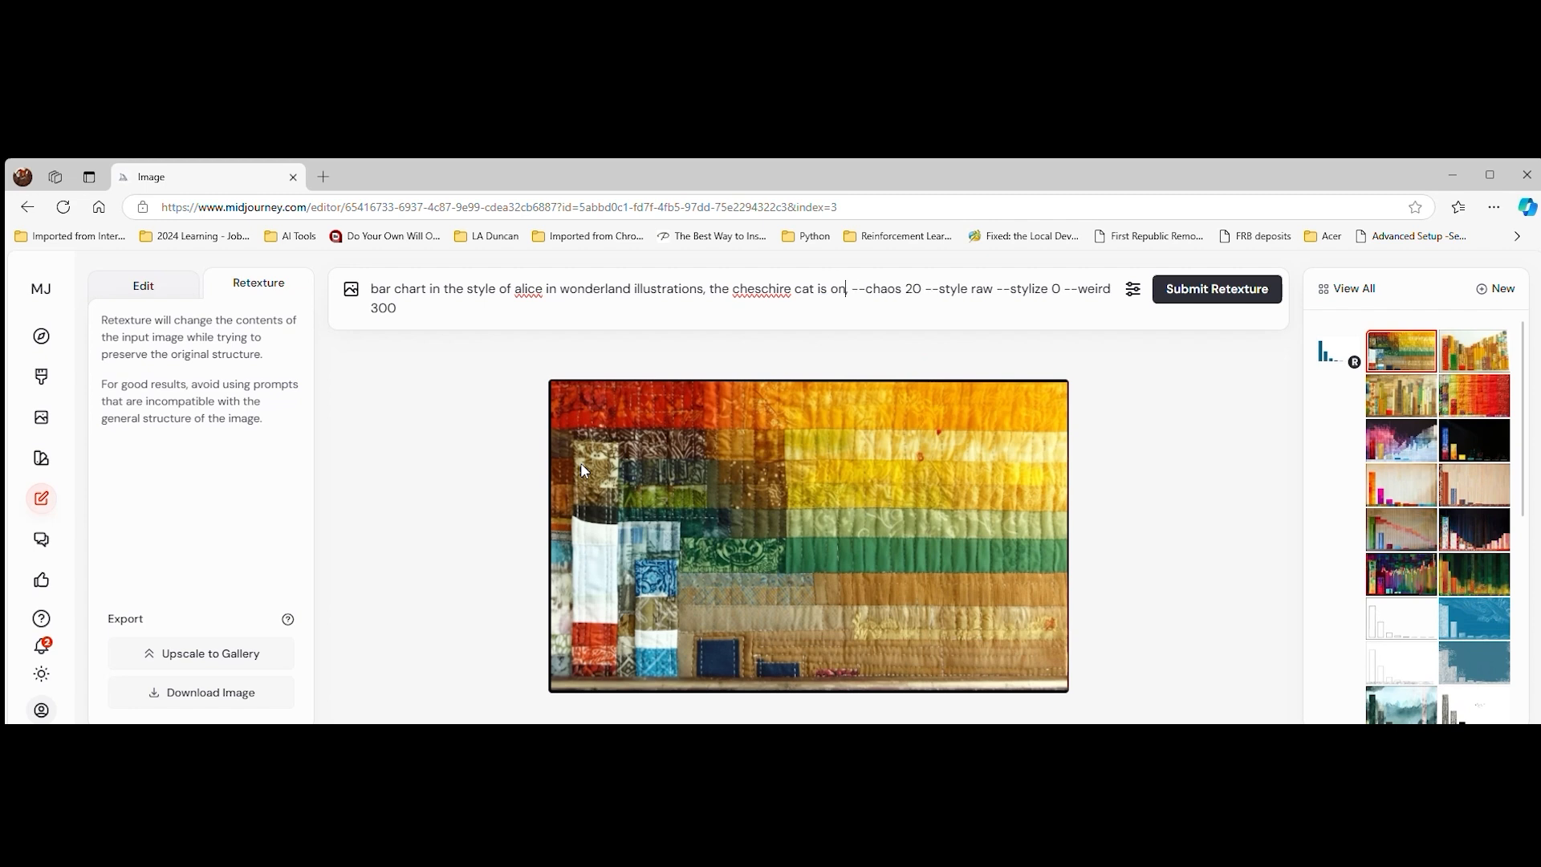
type("eh")
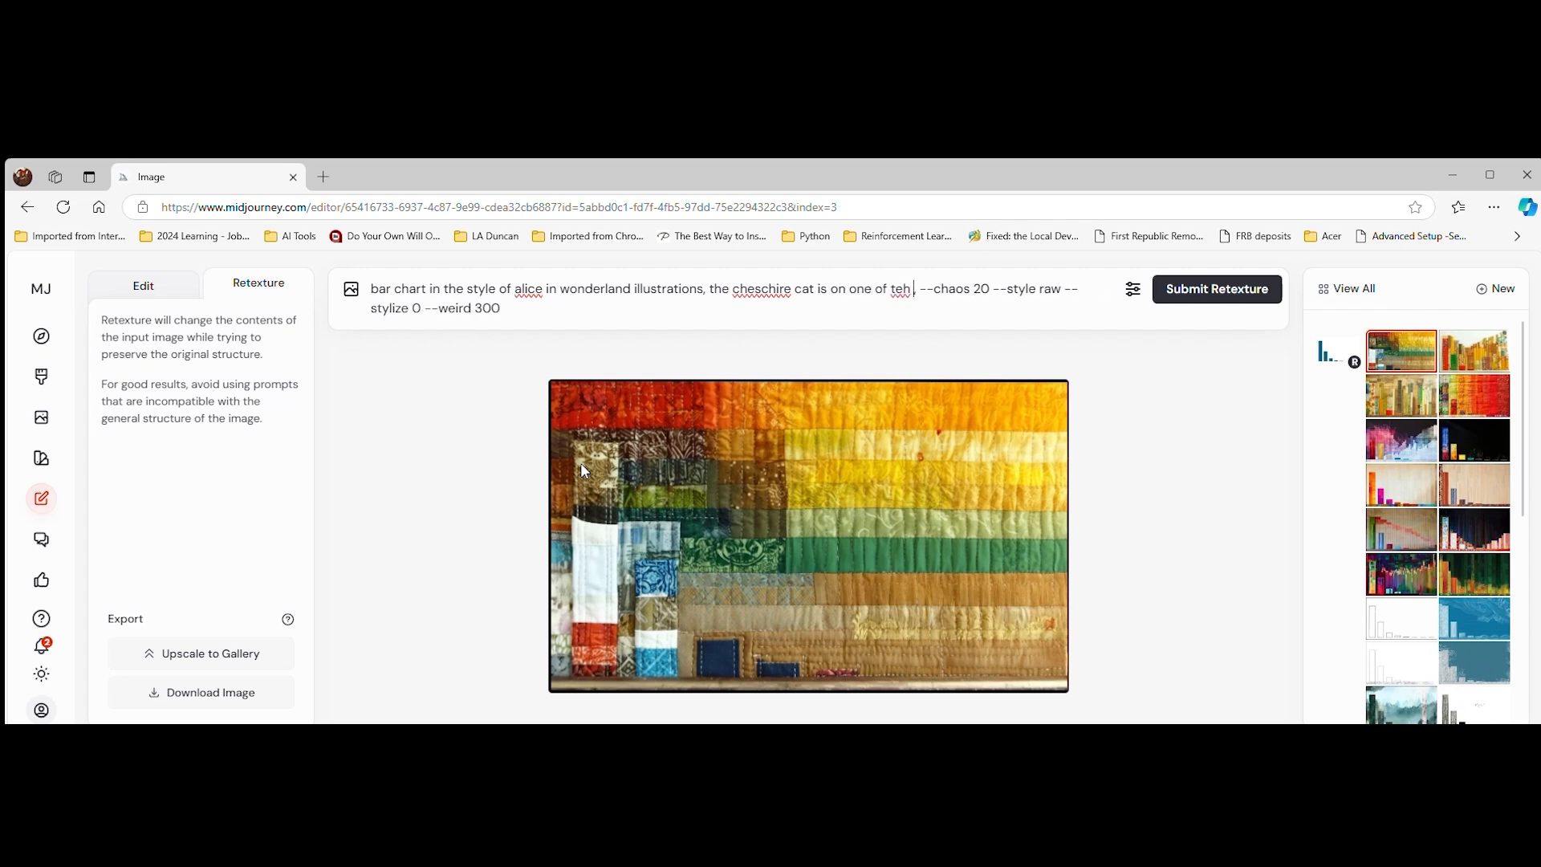
key("BackSpace")
key("BackSpace")
type("he bars, there ")
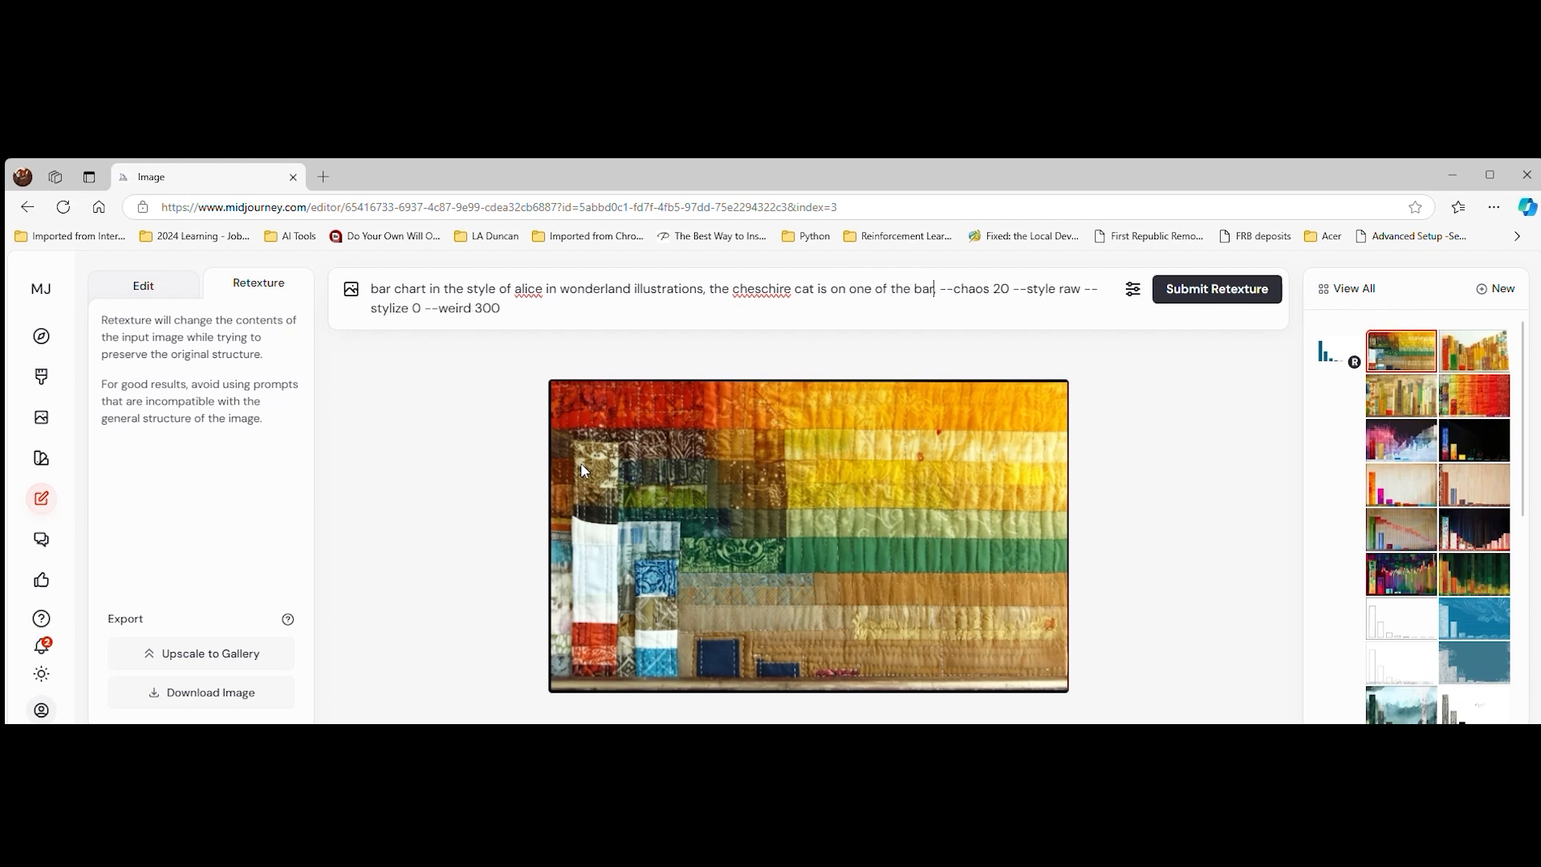
Complete the prompt wording with "there are creature in the background and foreground" before the parameters.
type("are create")
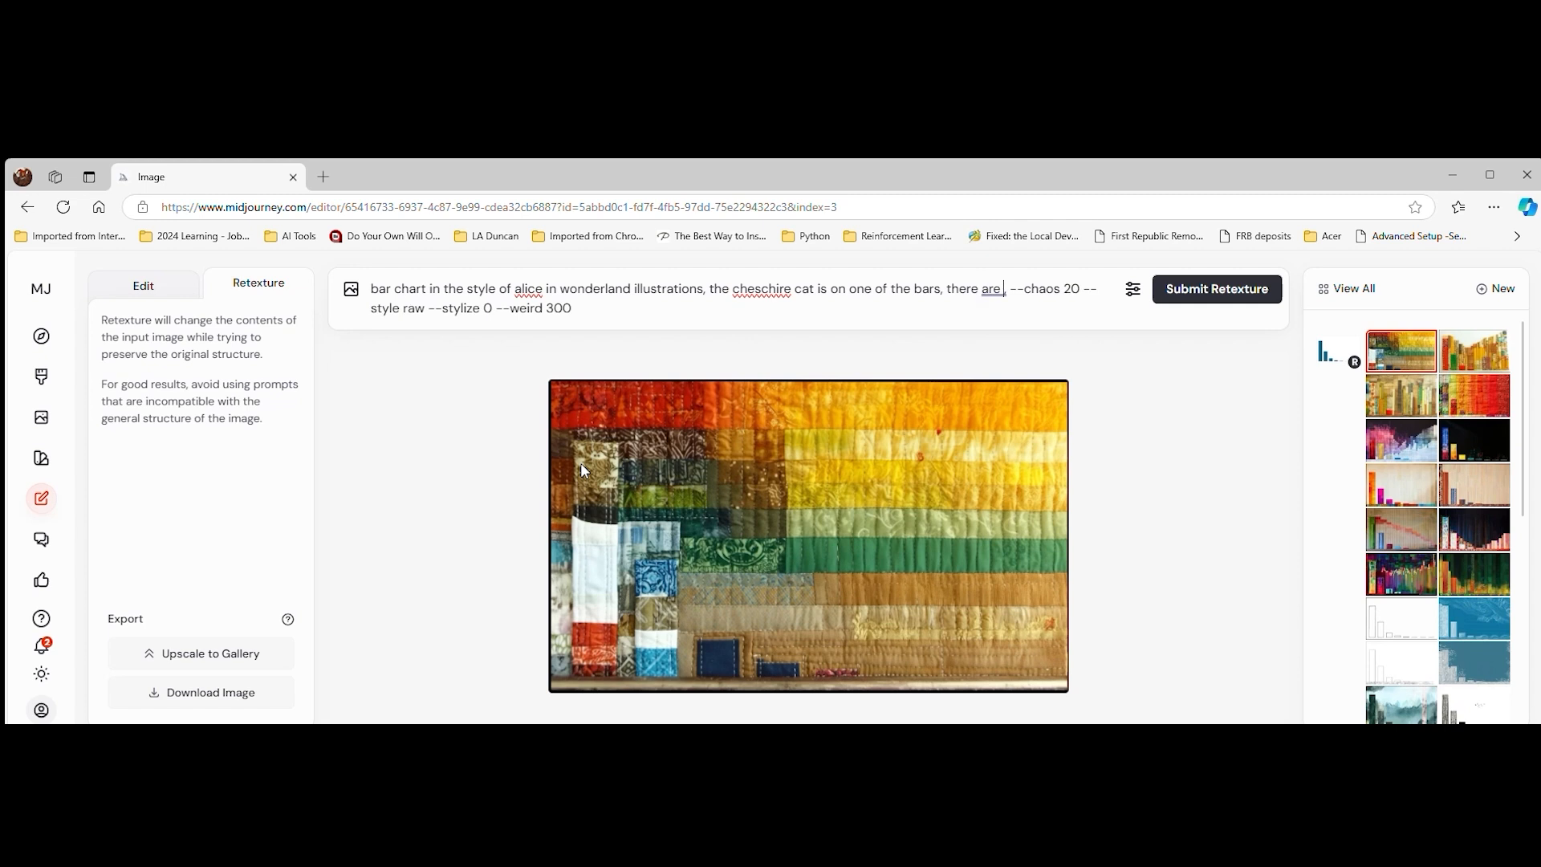
key("BackSpace")
type("ure inrt,")
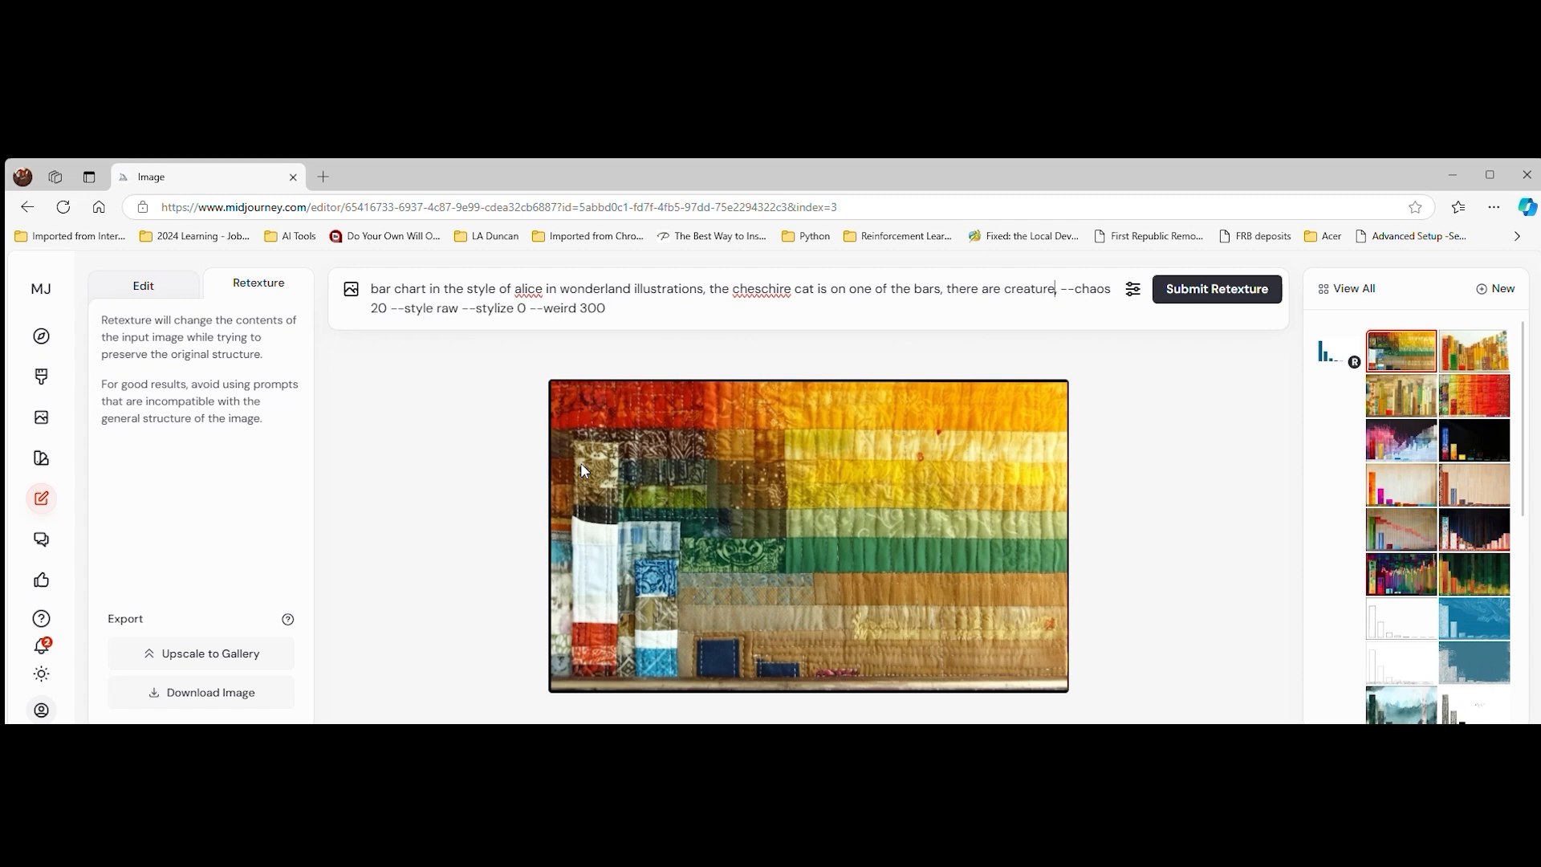
type("he backg")
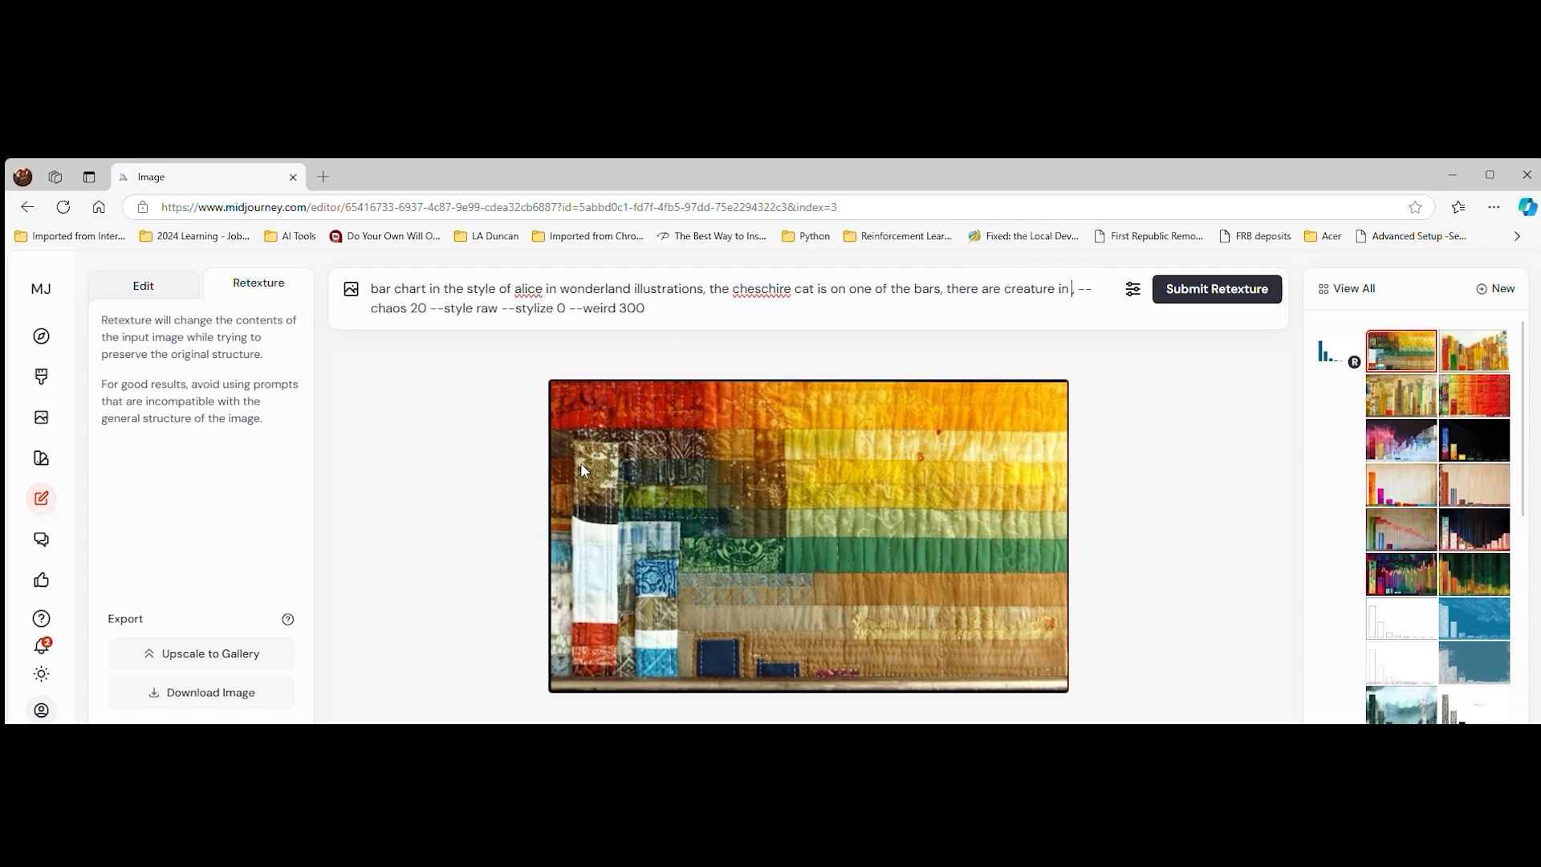
type("round and fore,")
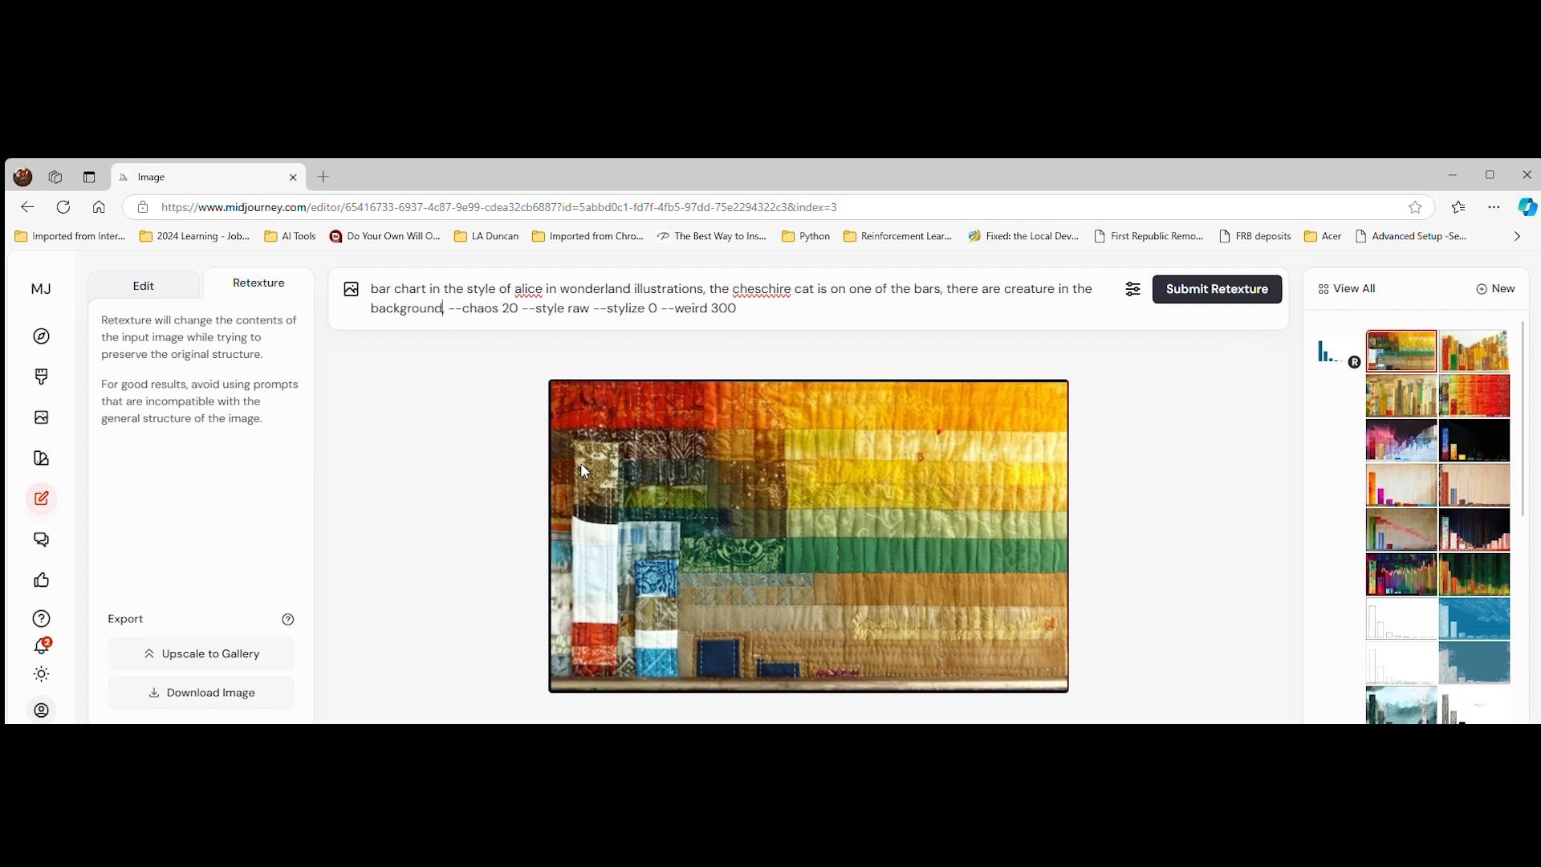
key("Left")
type("ground")
key("Delete")
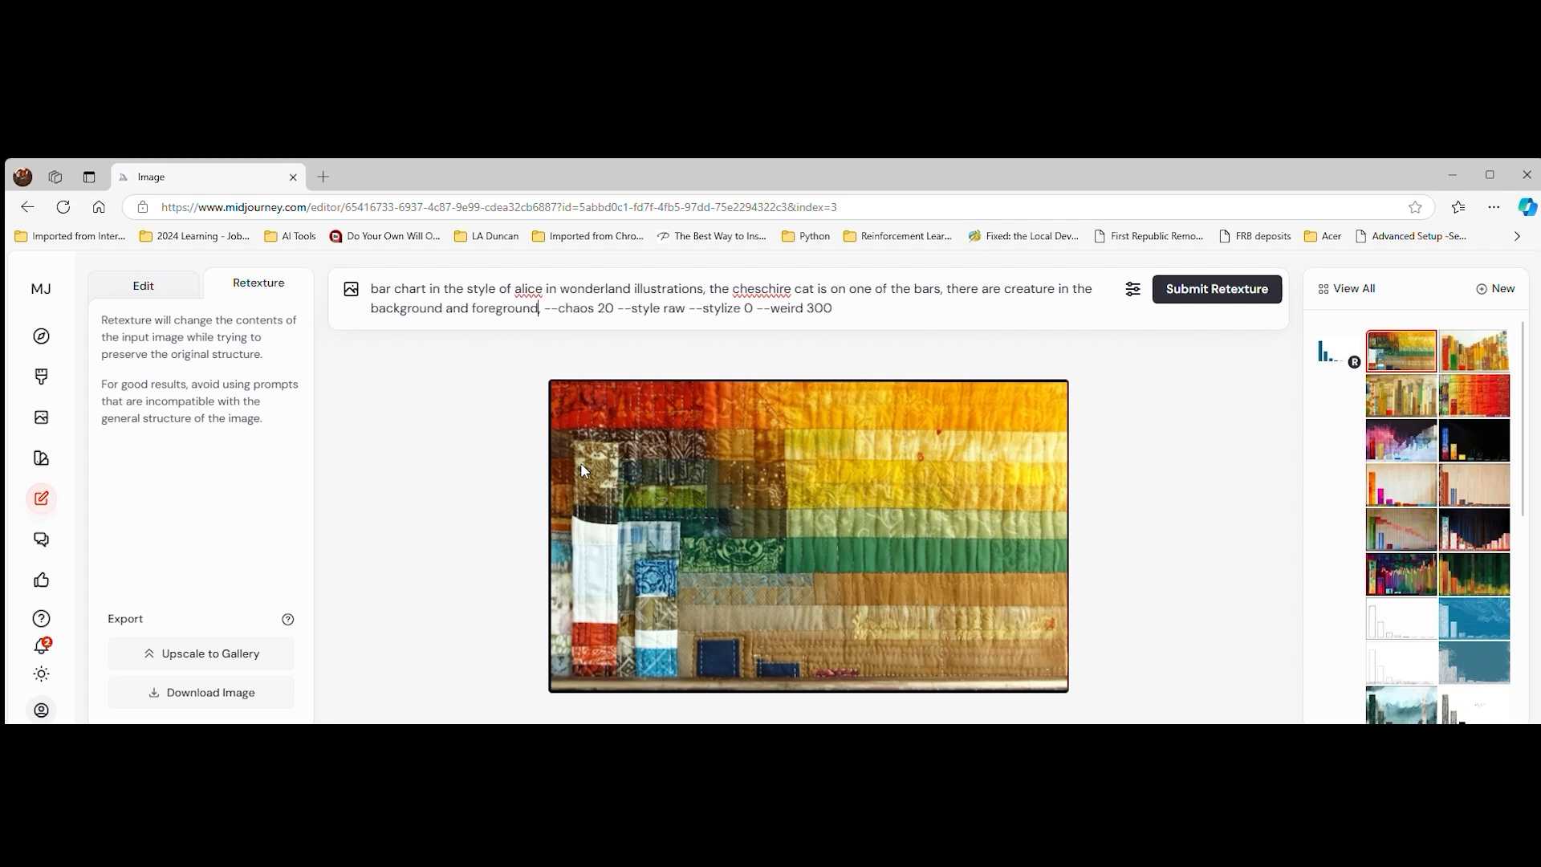
Submit the Alice in Wonderland retexture and compare its four variations, ending on the blue cat image.
key("Return")
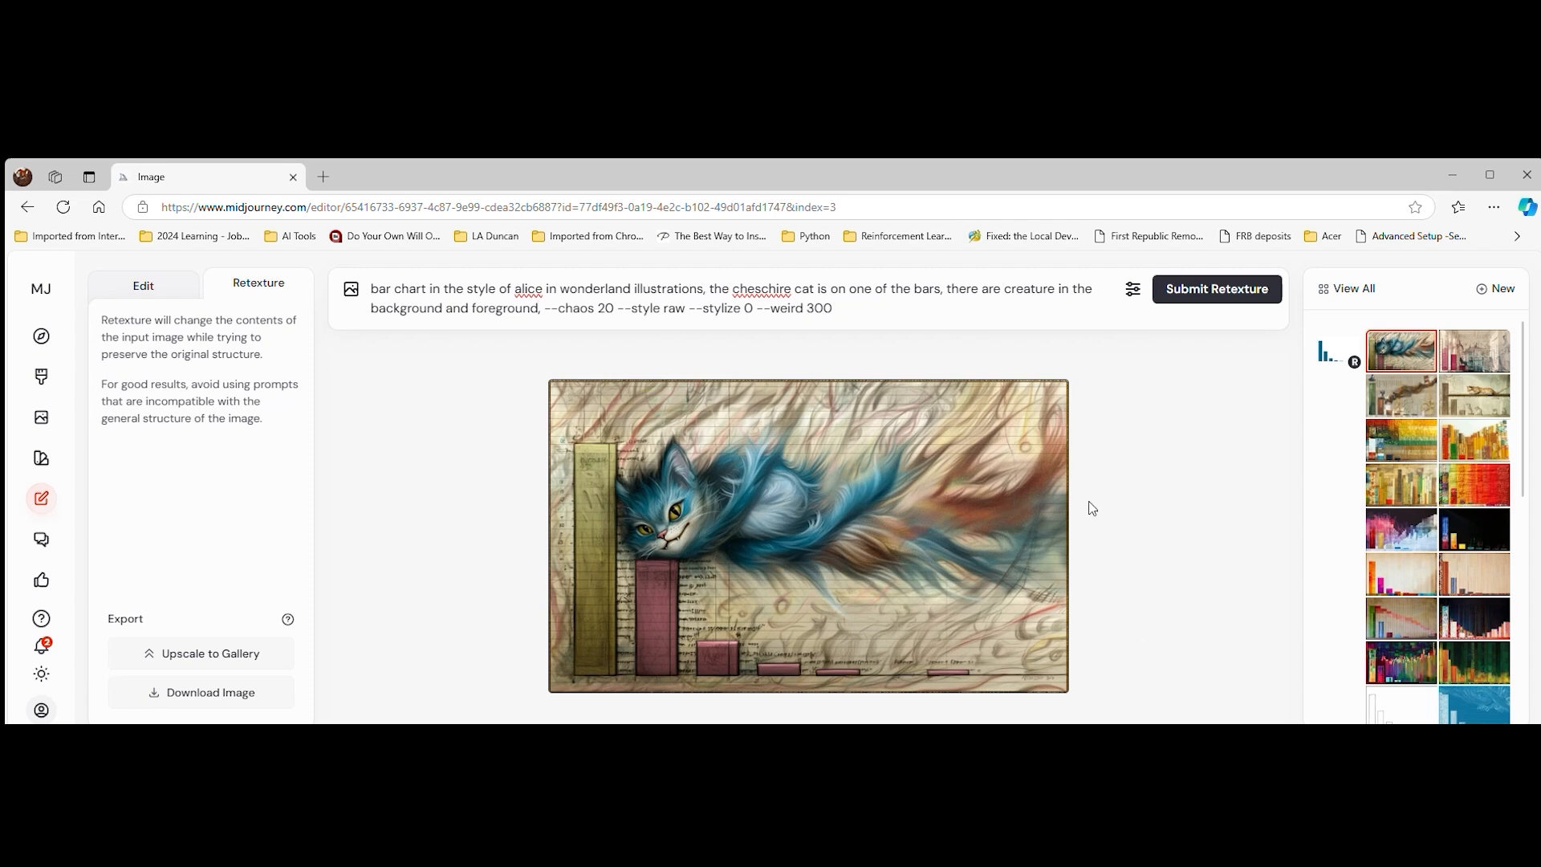
left_click(1468, 362)
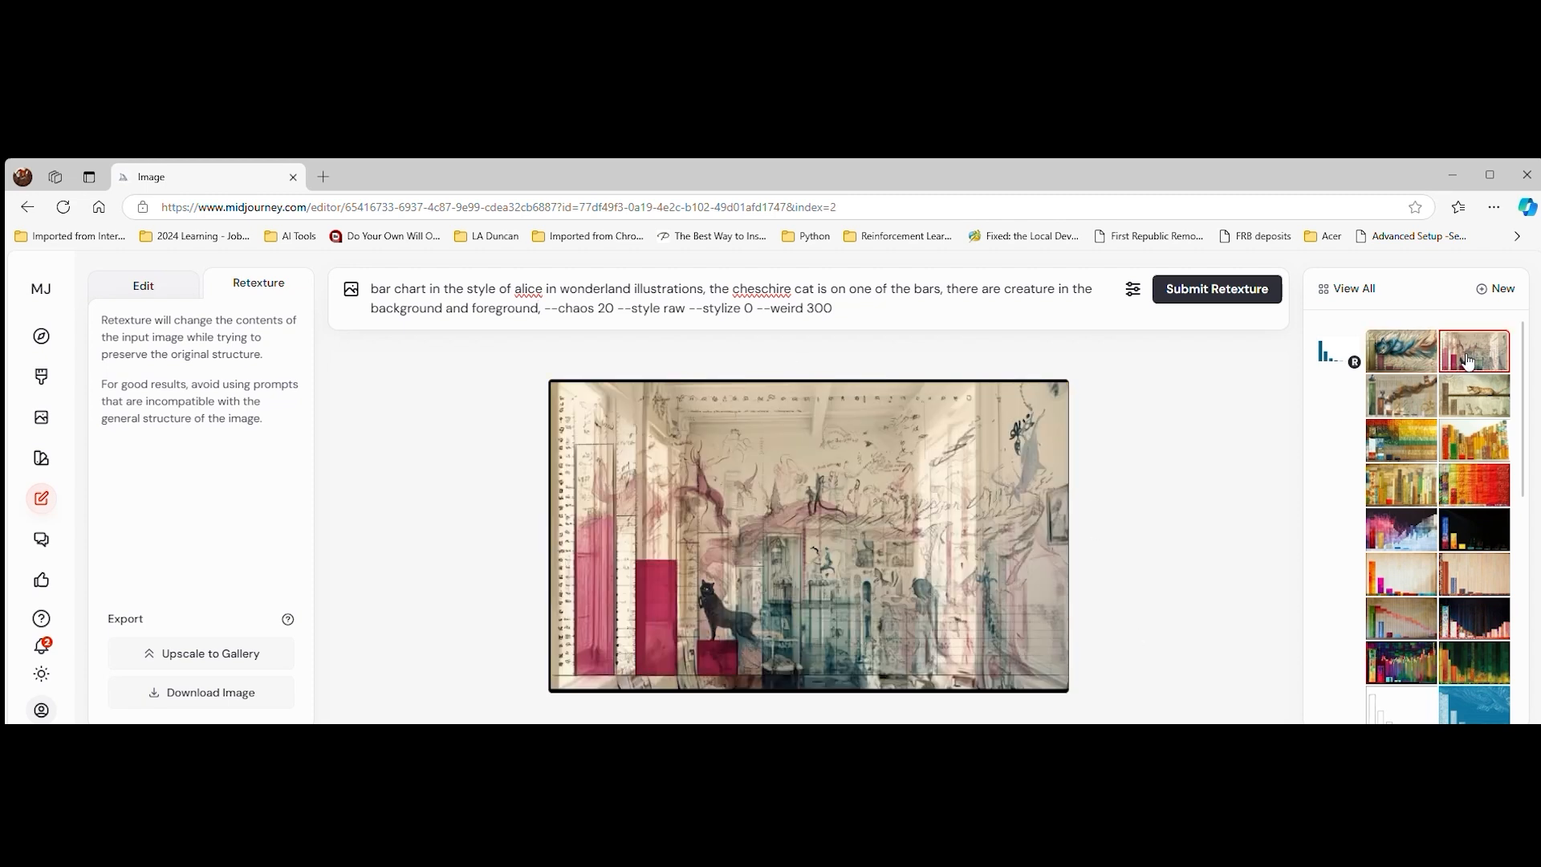
left_click(1414, 408)
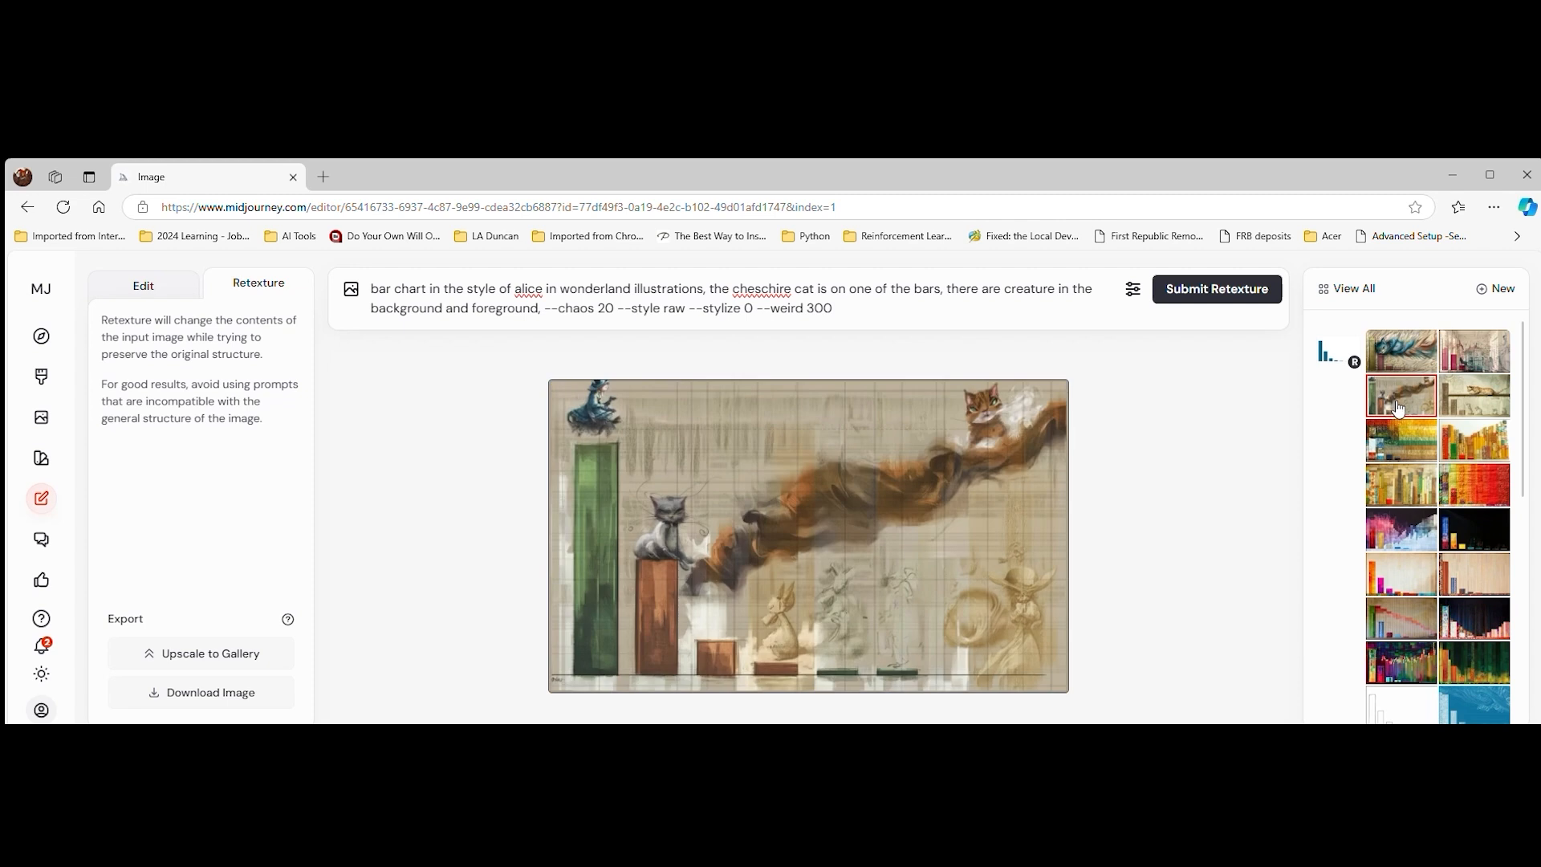
left_click(1479, 412)
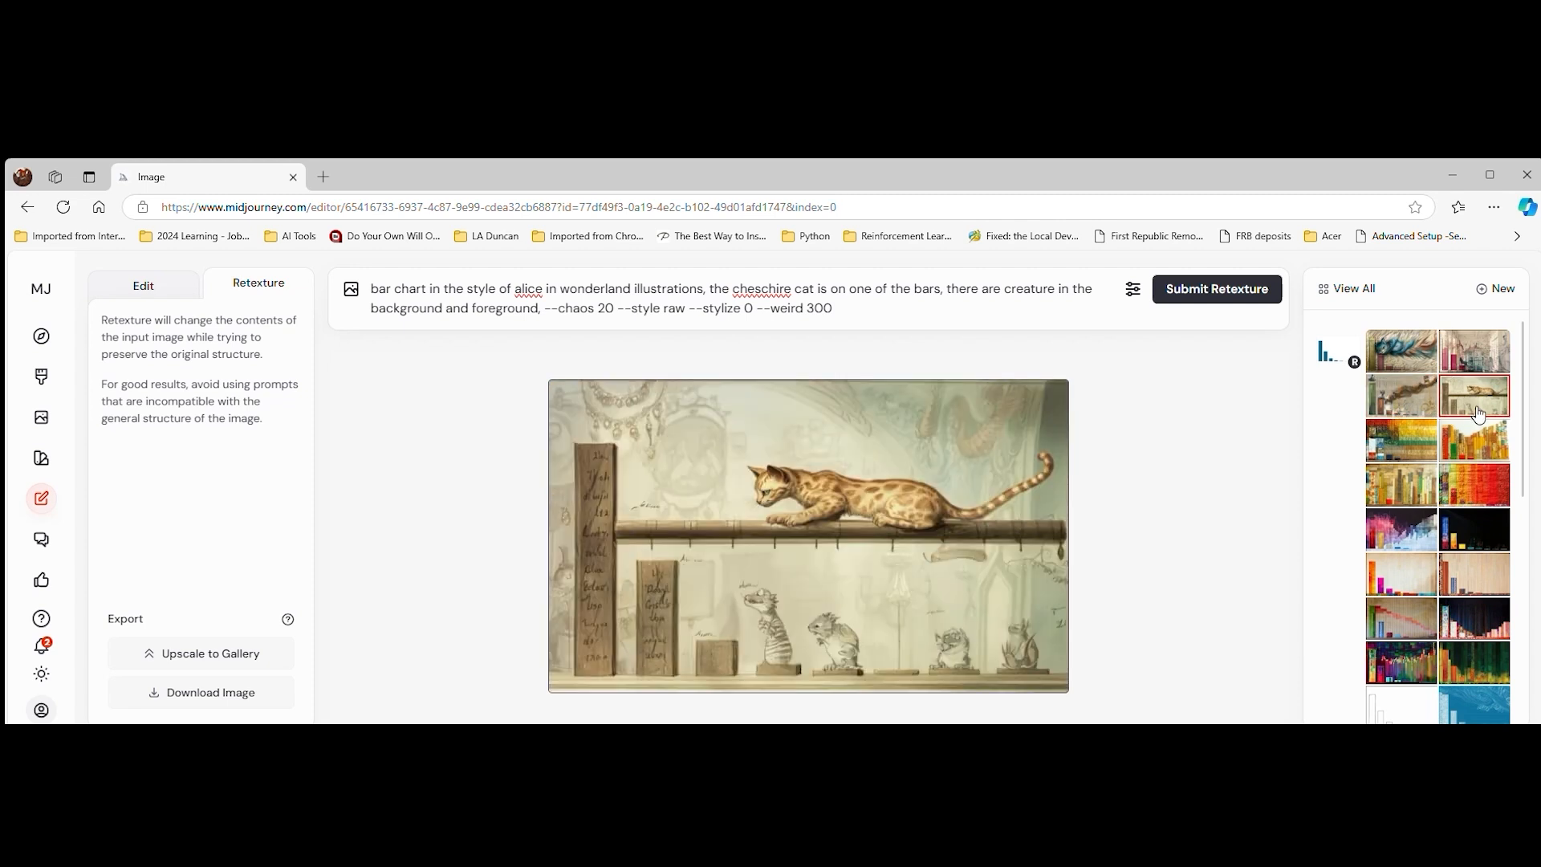
left_click(1397, 358)
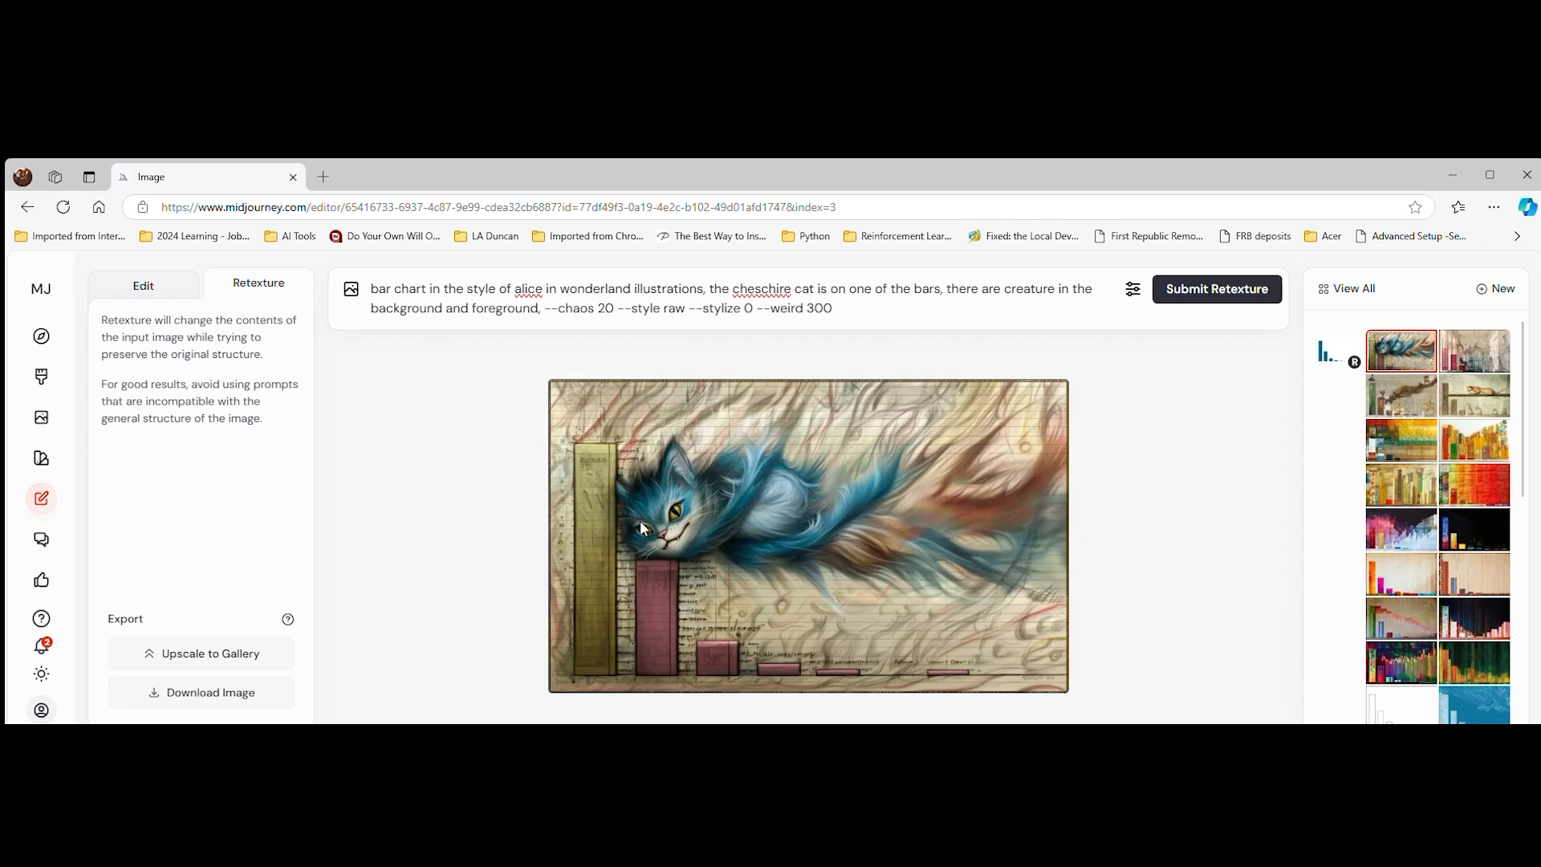
Copy the blue cat image and switch to the PowerPoint presentation of retextured charts.
right_click(887, 477)
left_click(949, 512)
mouse_move(1059, 742)
left_click(1059, 694)
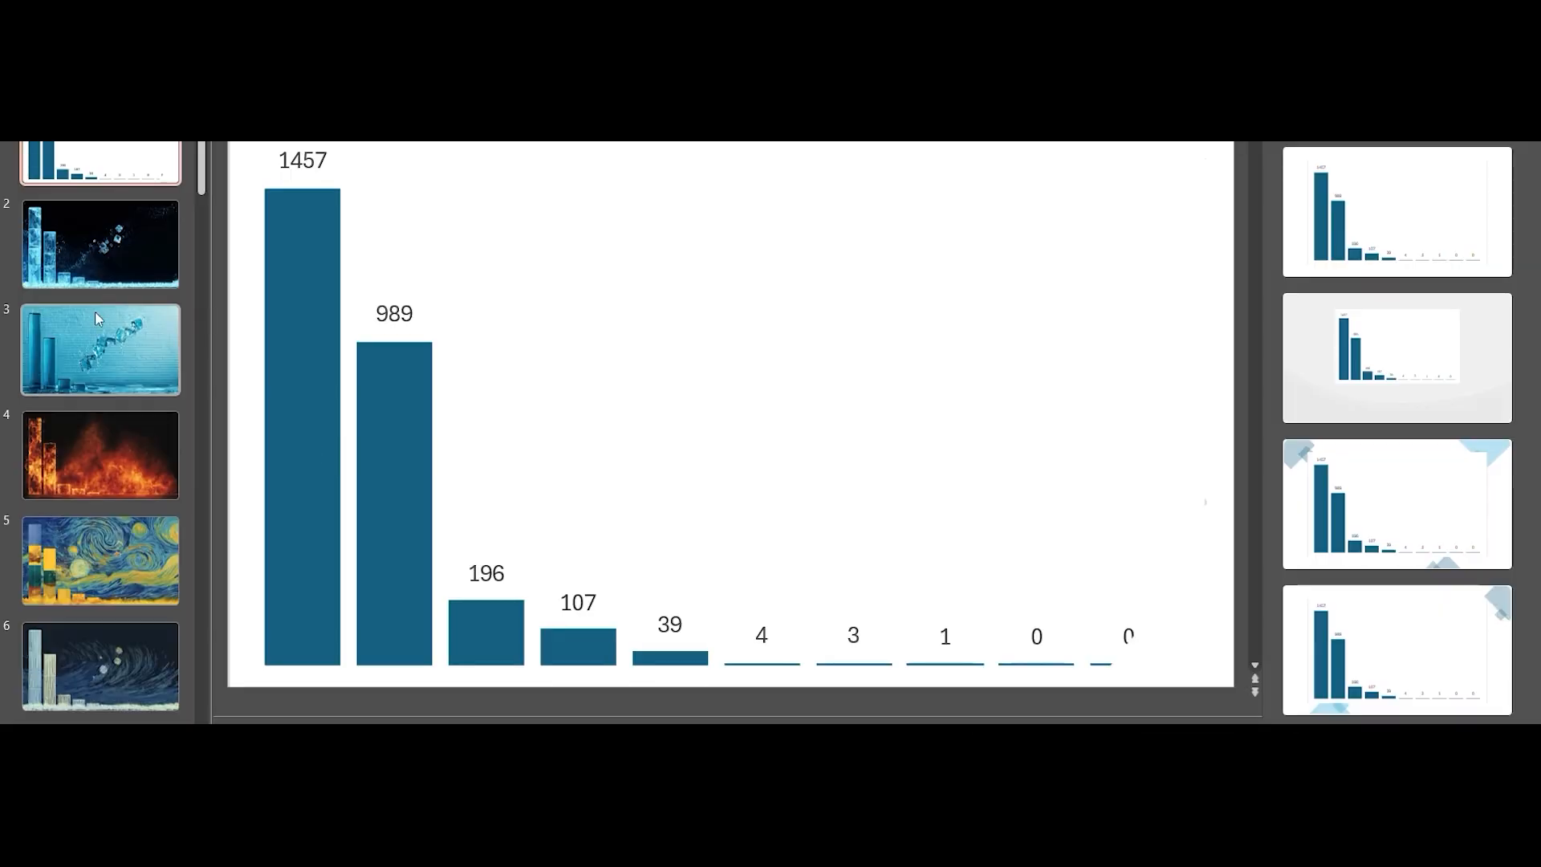
Look through the ice, water, fire, Starry Night and dark wave charts on slides 2 to 6.
left_click(112, 262)
left_click(133, 346)
left_click(118, 460)
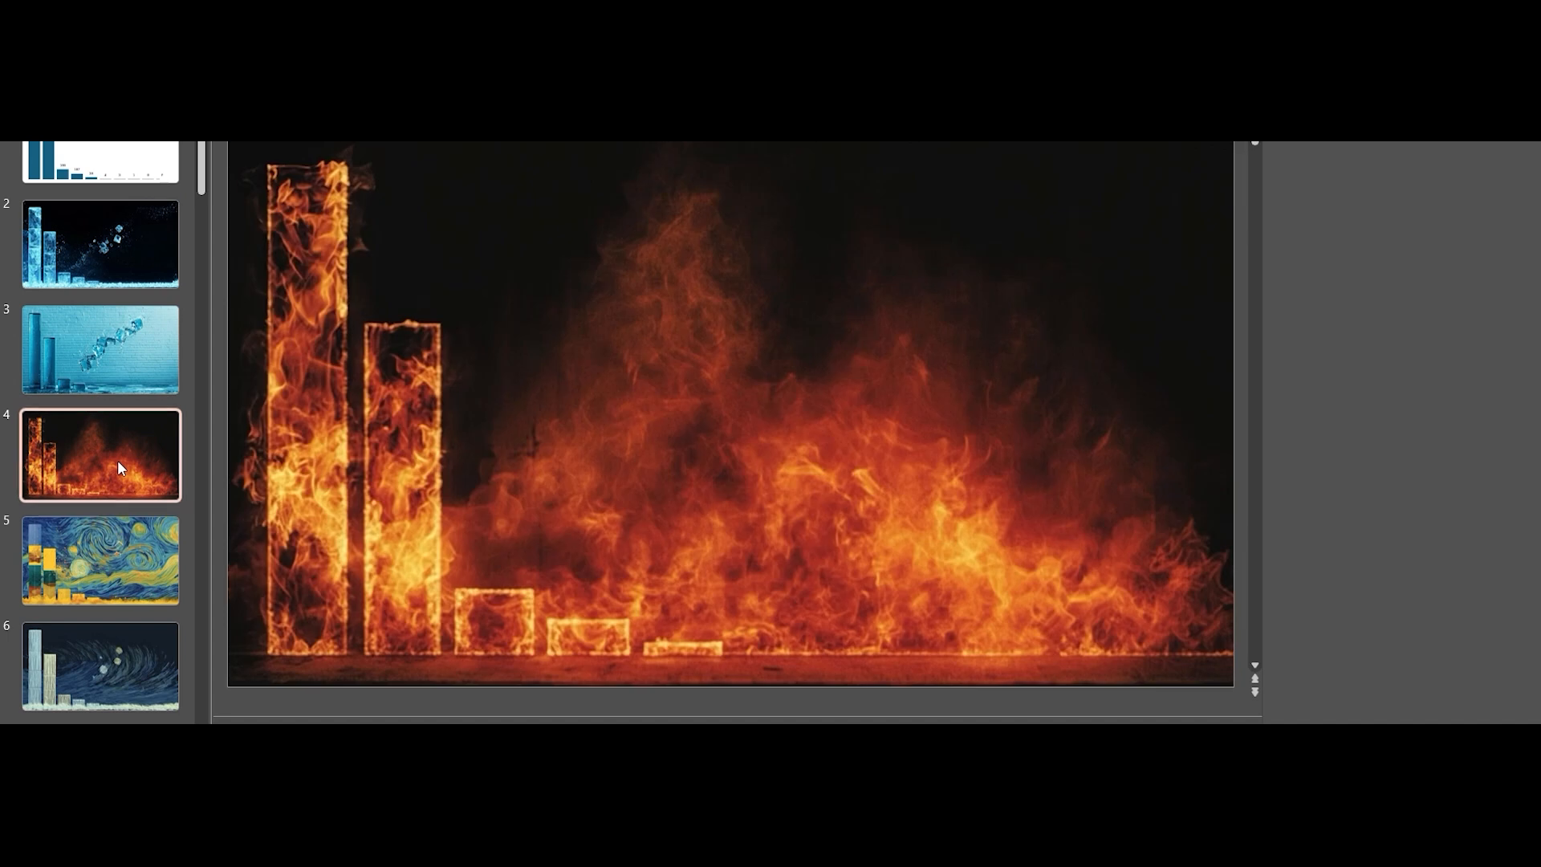
left_click(114, 554)
scroll(106, 571, "down", 2)
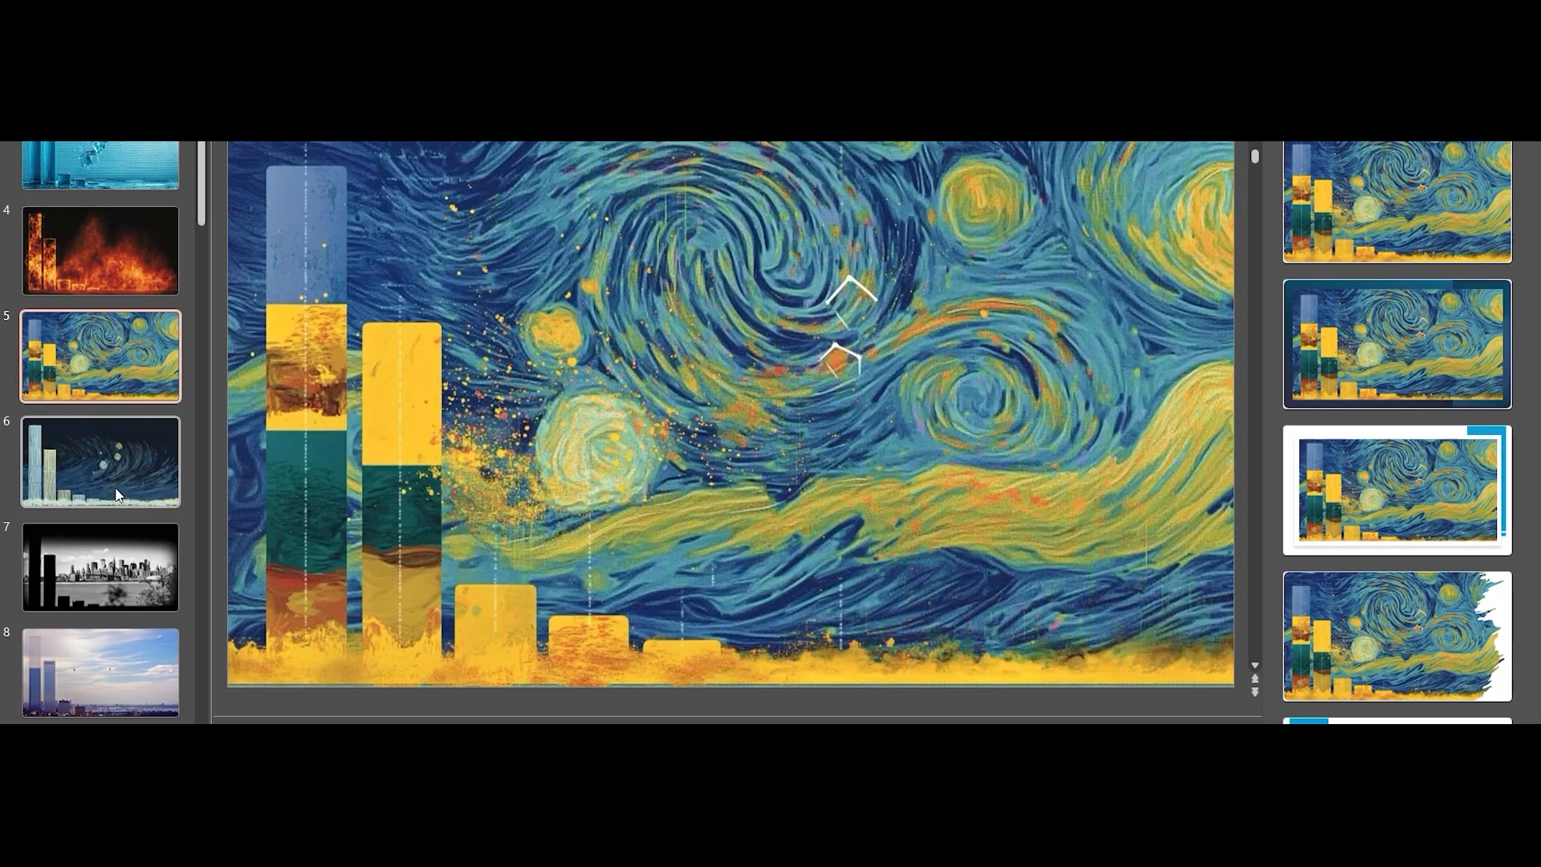
left_click(122, 470)
scroll(118, 368, "up", 2)
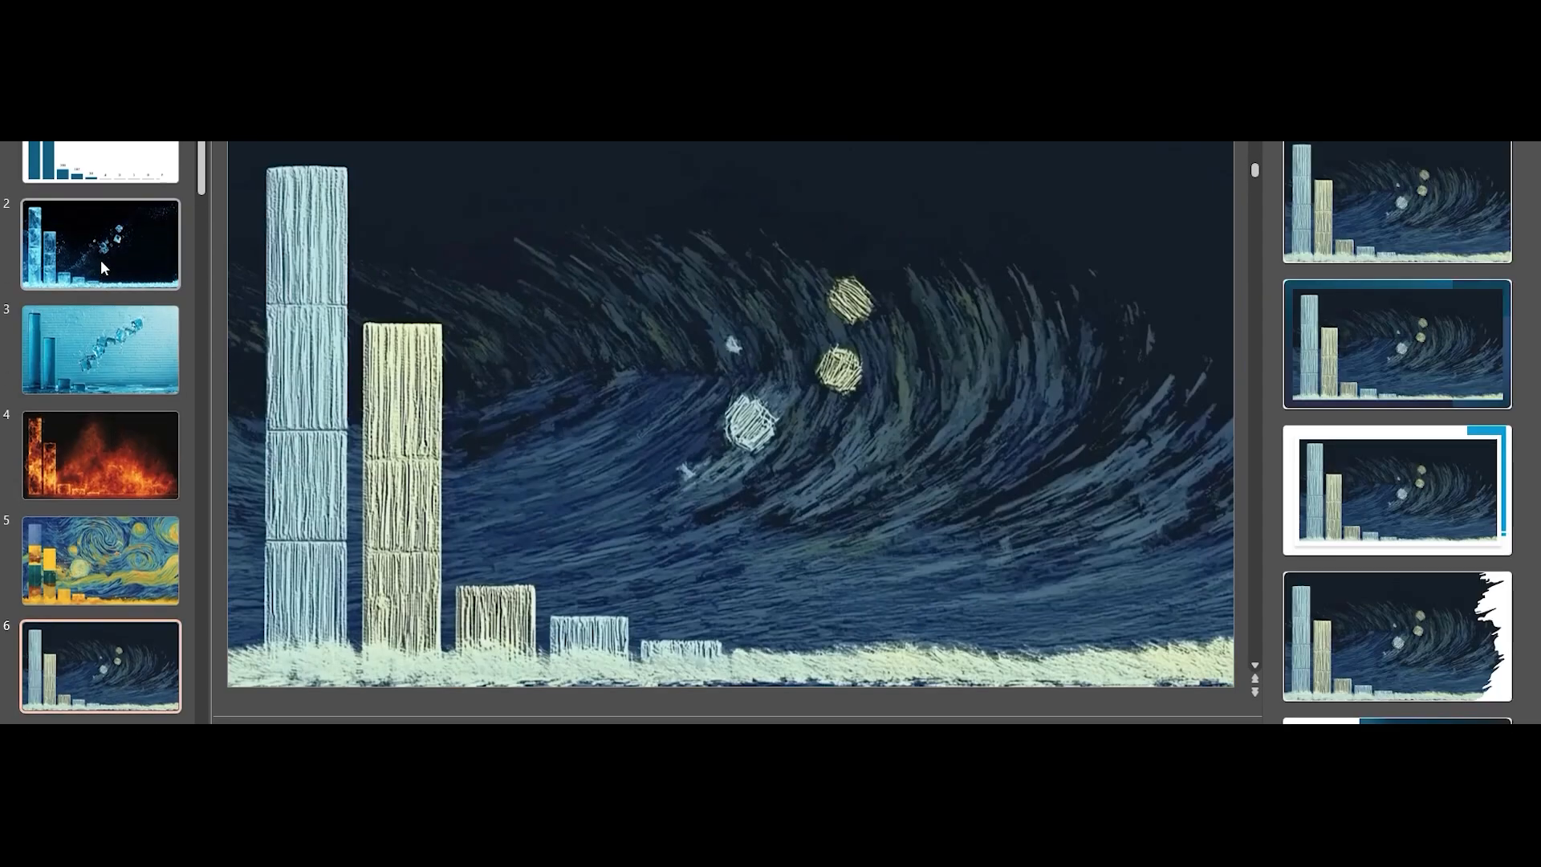
Review slides 2 to 6 again, comparing the Starry Night chart with the dark wave chart.
left_click(117, 281)
key("Down")
key("Down")
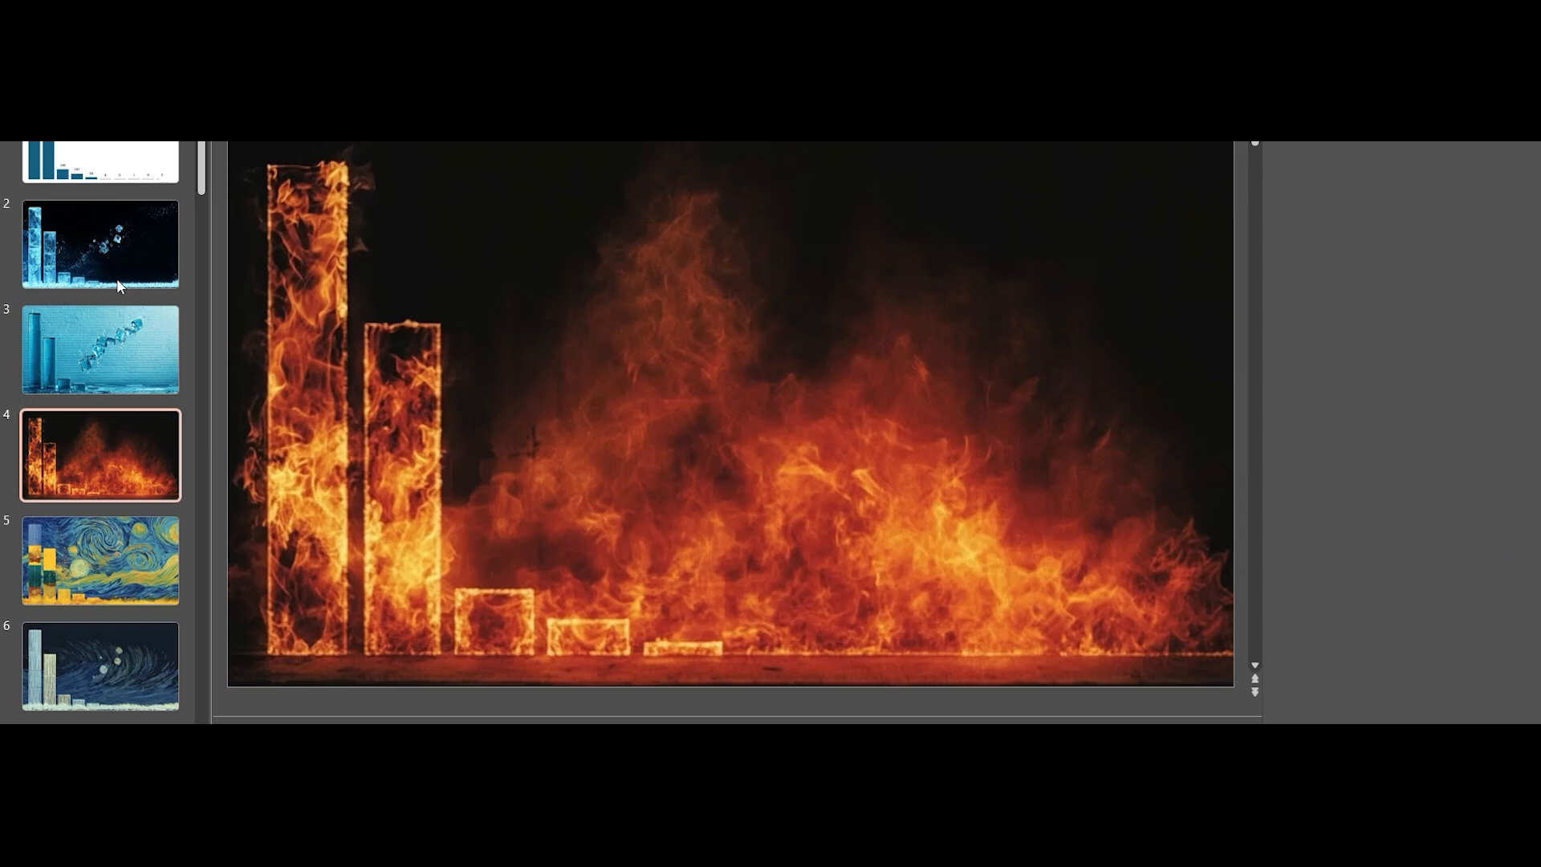
key("Down")
key("Down")
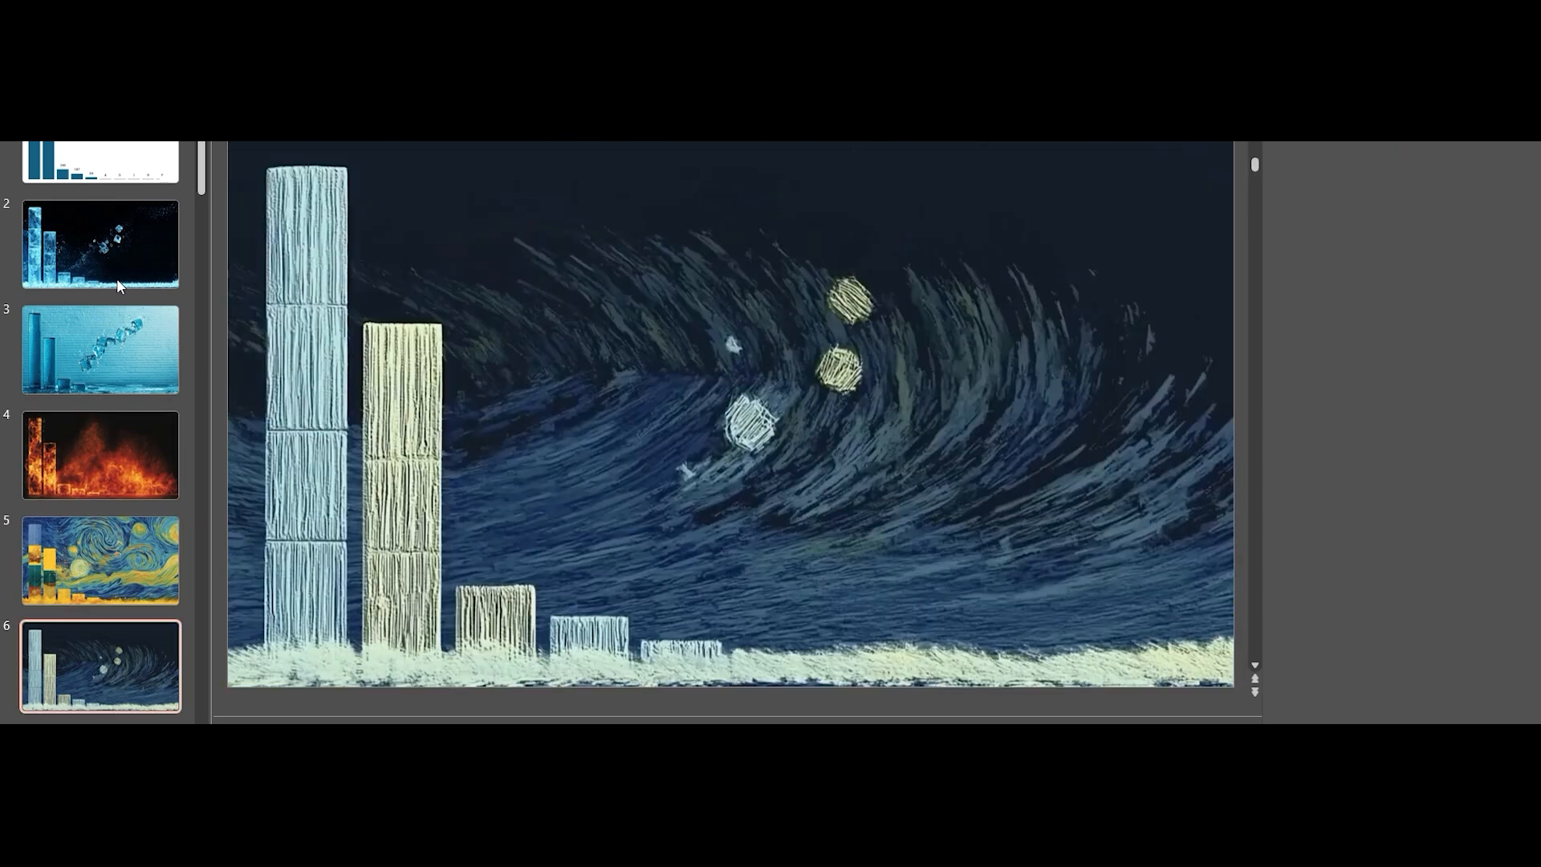
key("Up")
key("Down")
key("Up")
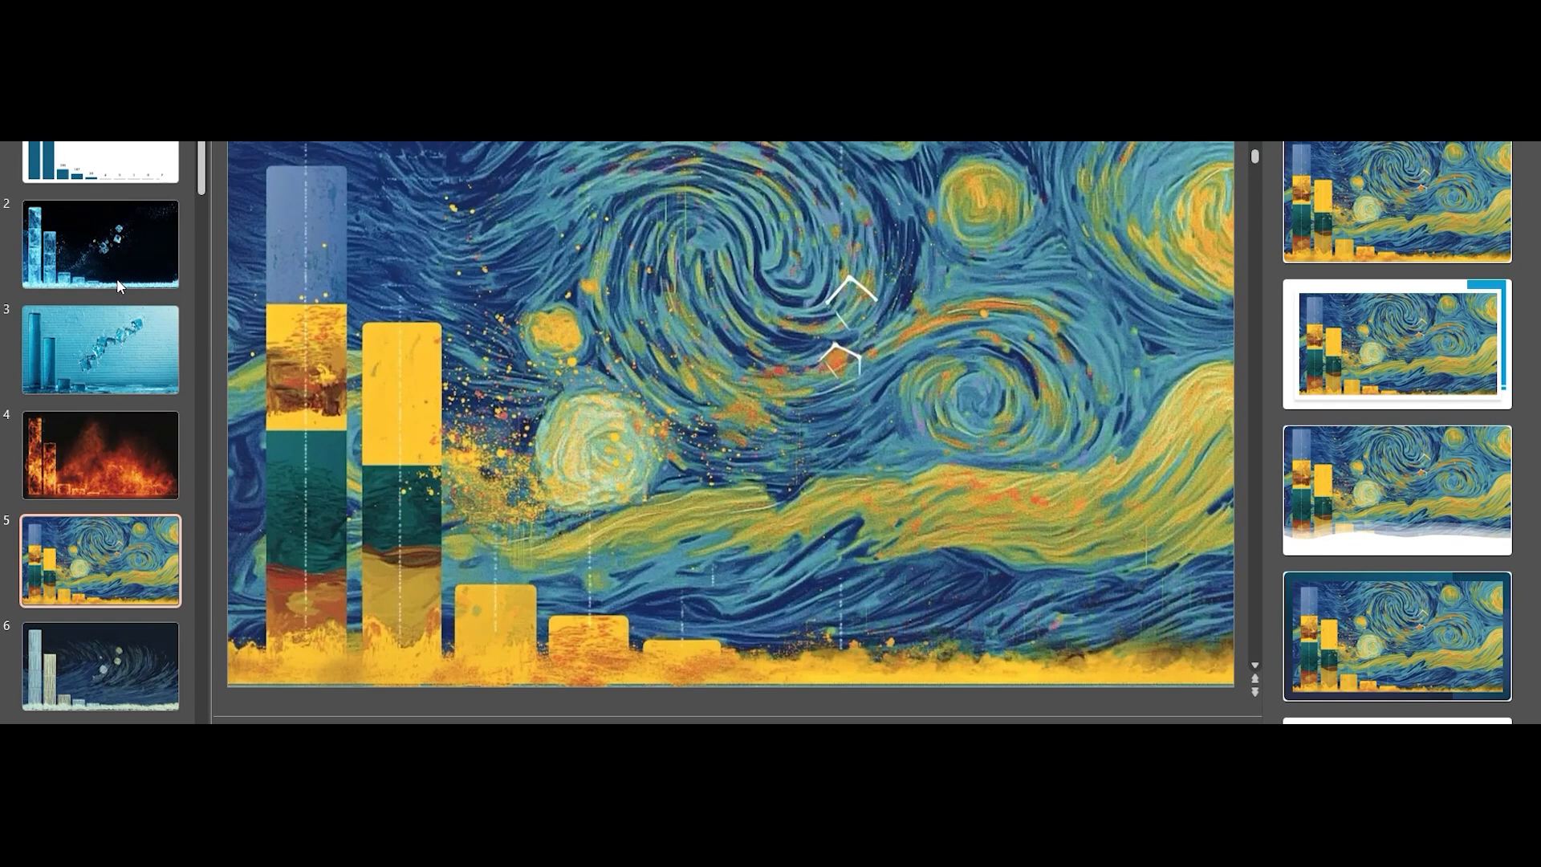
View the city skyline and tower versions of the bar chart on slides 7 to 9.
key("Down")
key("Down")
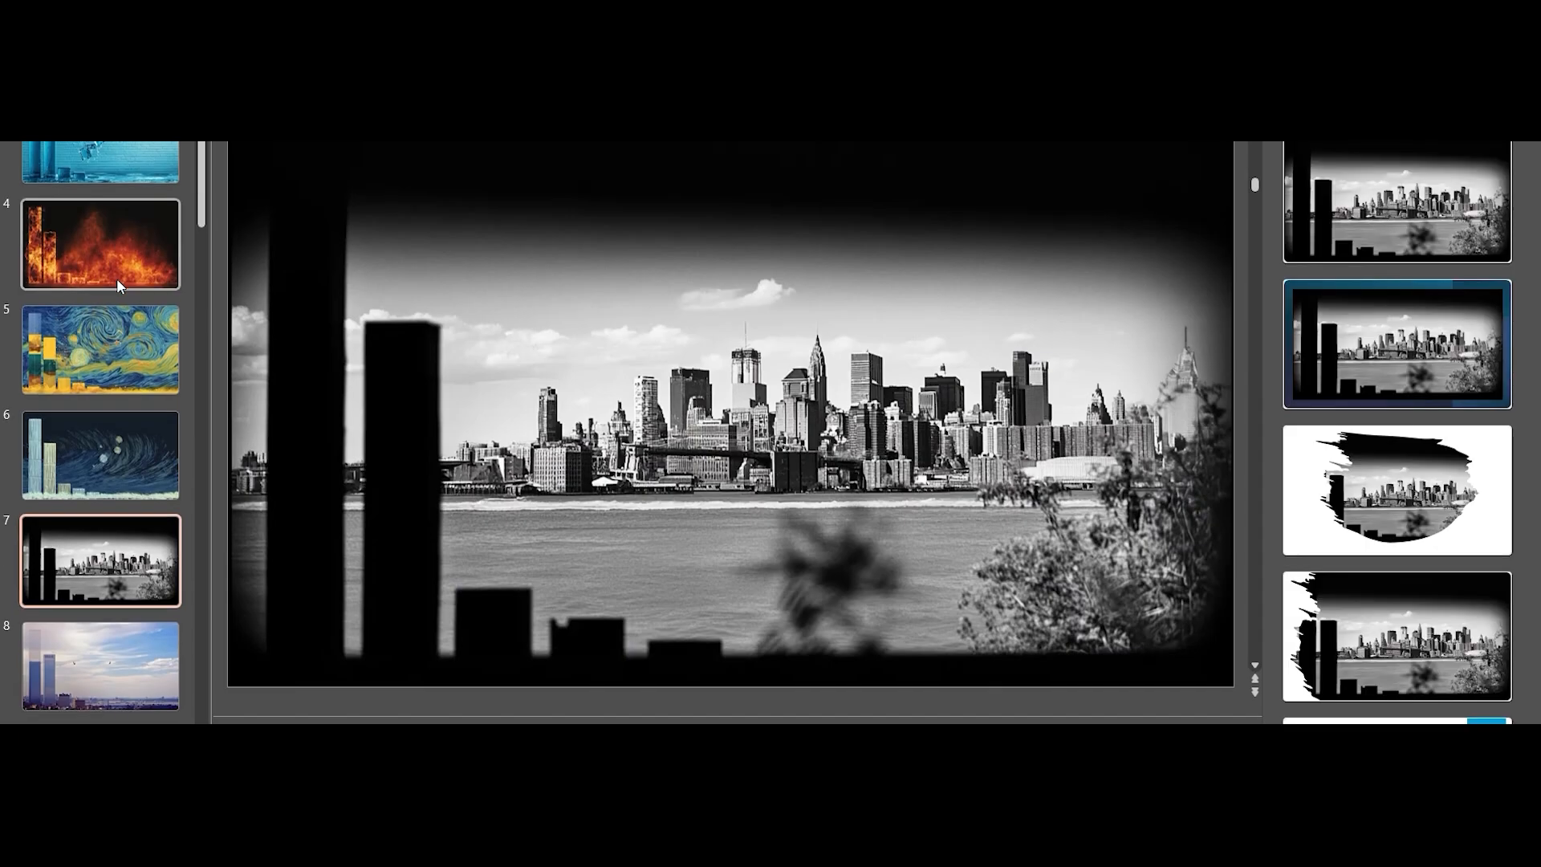
key("Down")
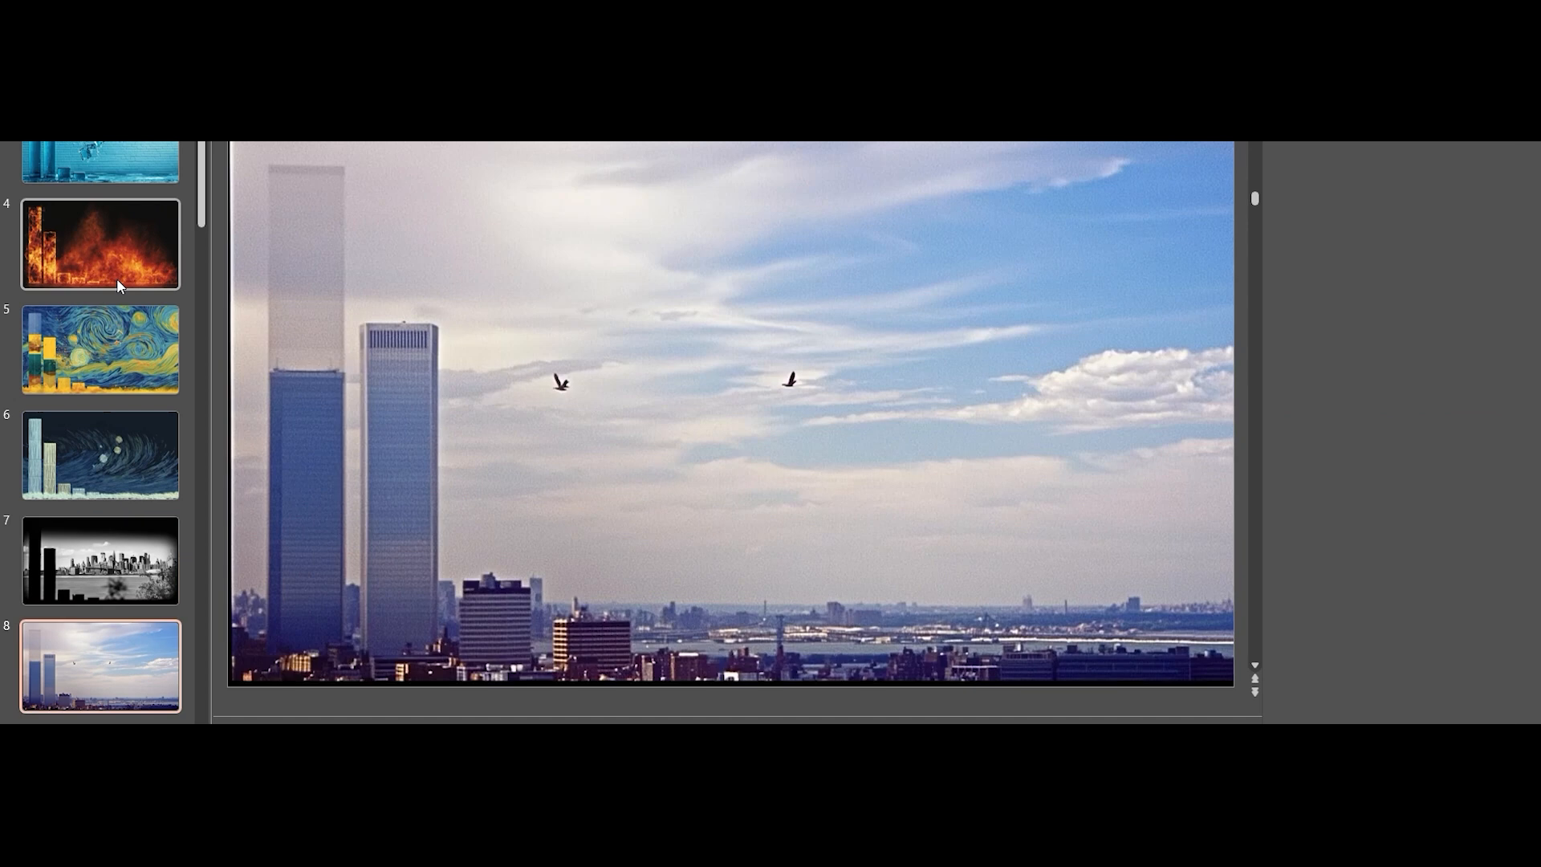
key("Down")
key("Up")
key("Down")
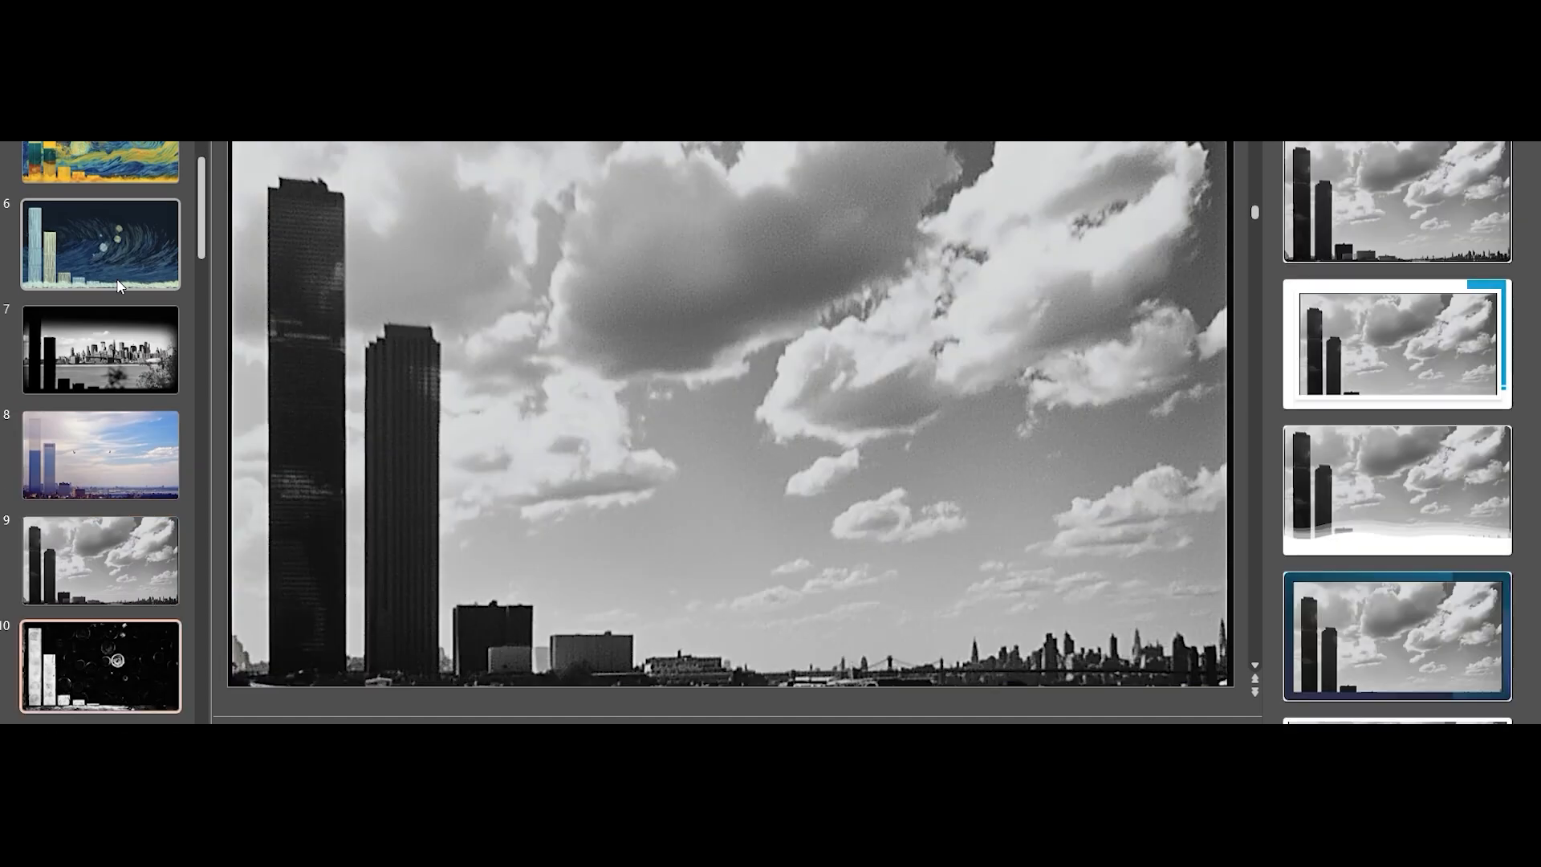
Examine the charts on slides 10 to 15, from the black-and-white one to the miniature figures scene.
key("Down")
key("Down")
key("Down")
key("Up")
key("Down")
key("Down")
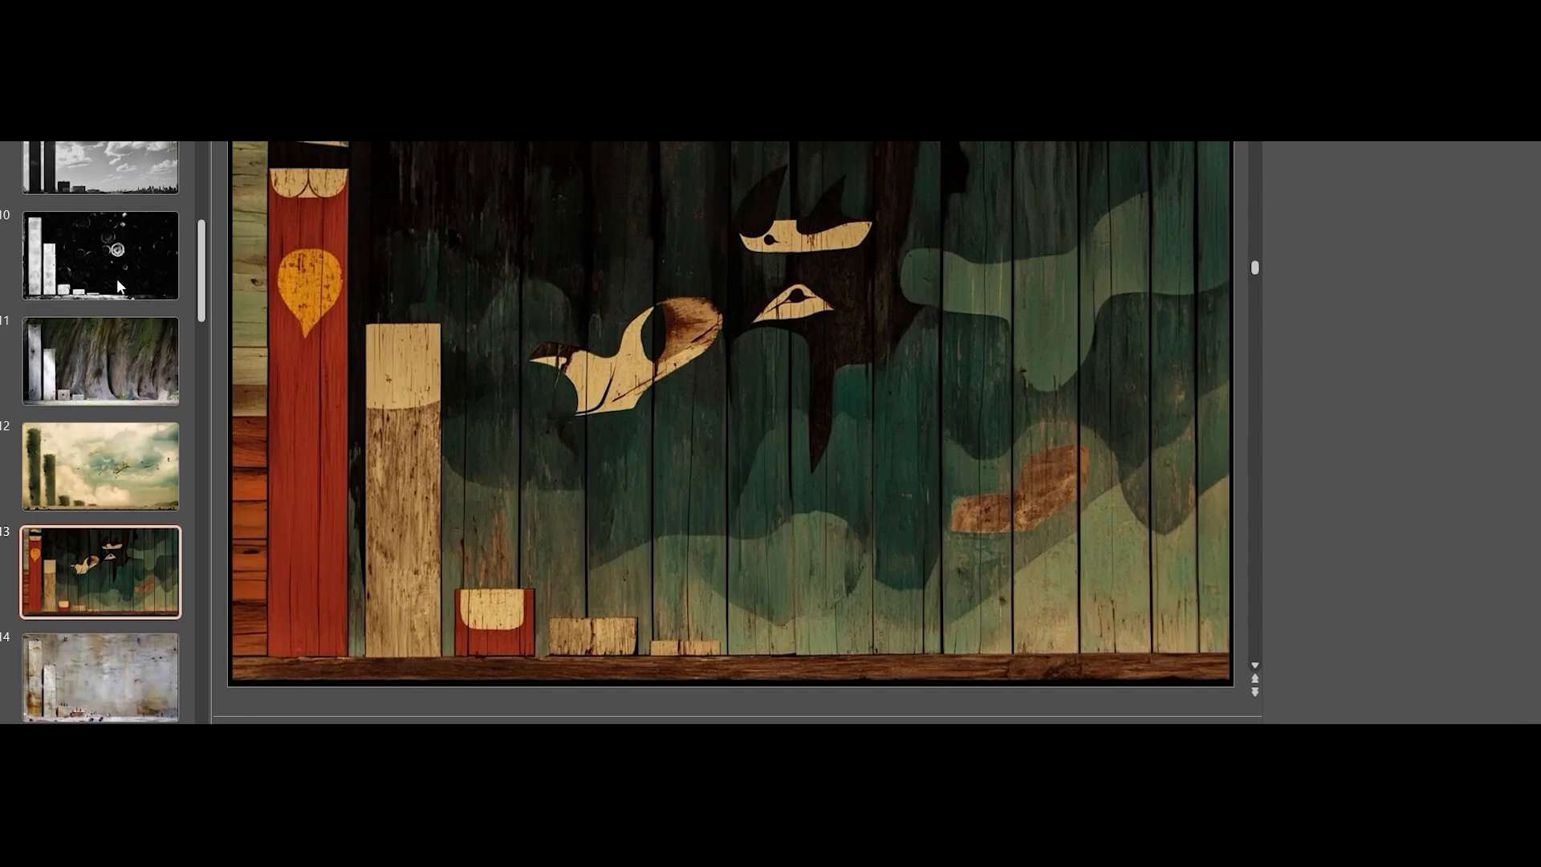
key("Down")
key("Down")
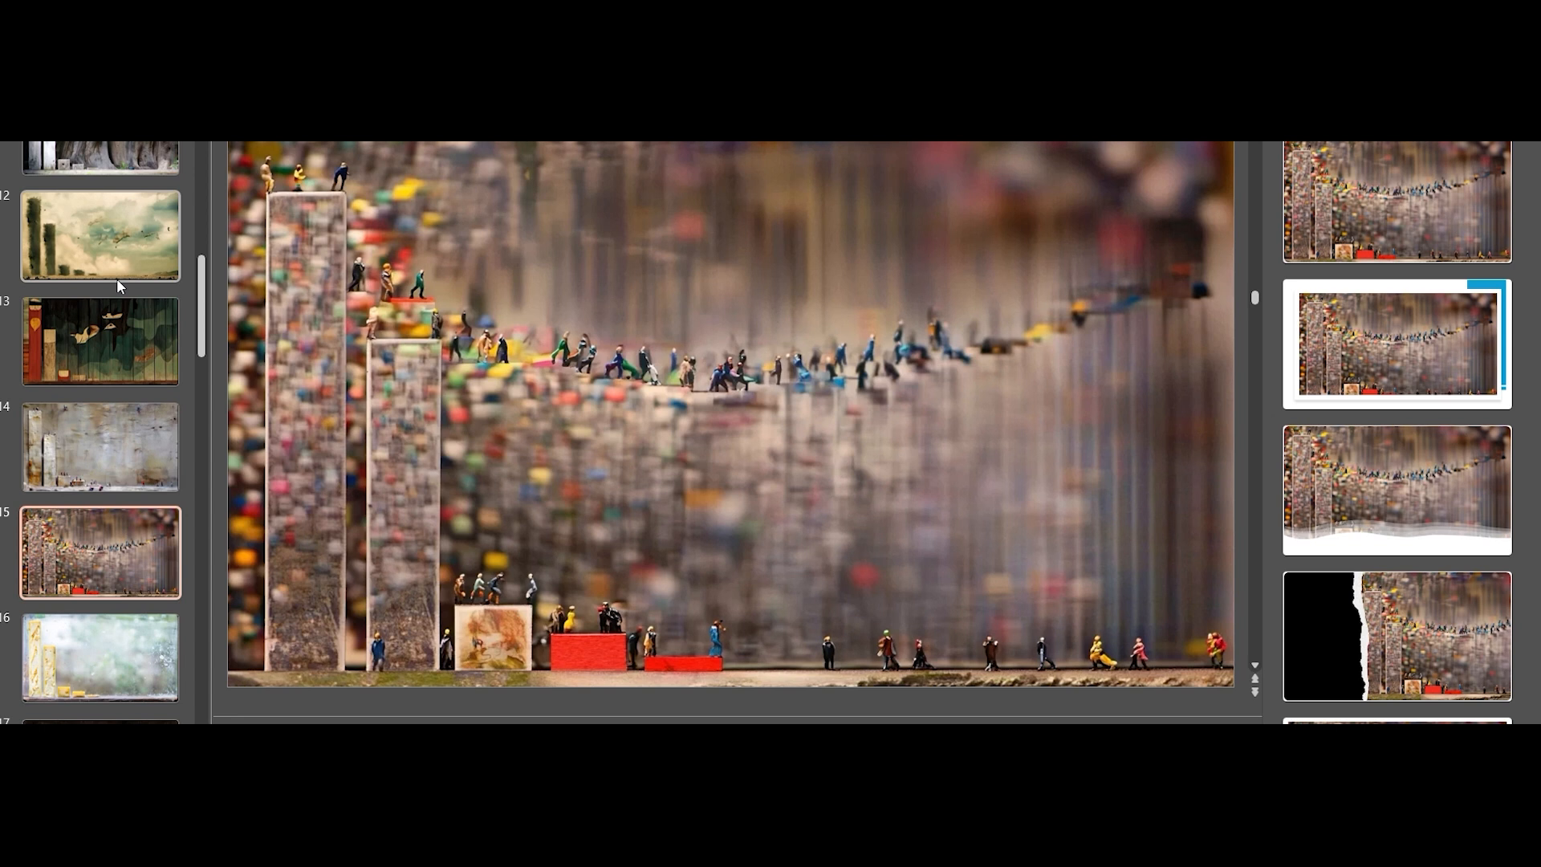
Compare the two cheese charts on slides 16 and 17, continuing to the weathered posts on slide 19.
key("Down")
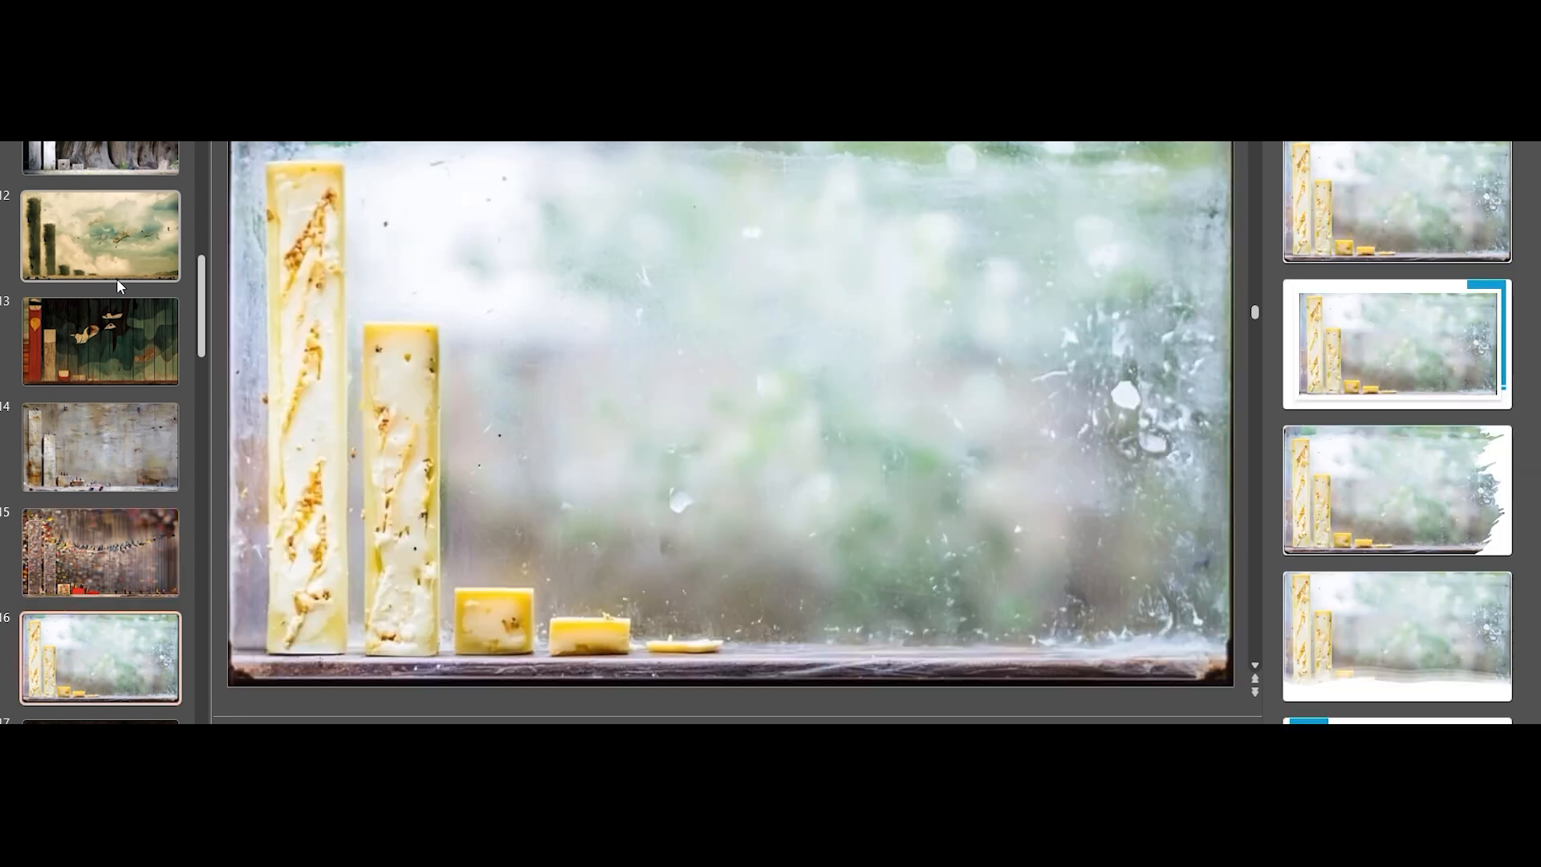
key("Down")
key("Up")
key("Down")
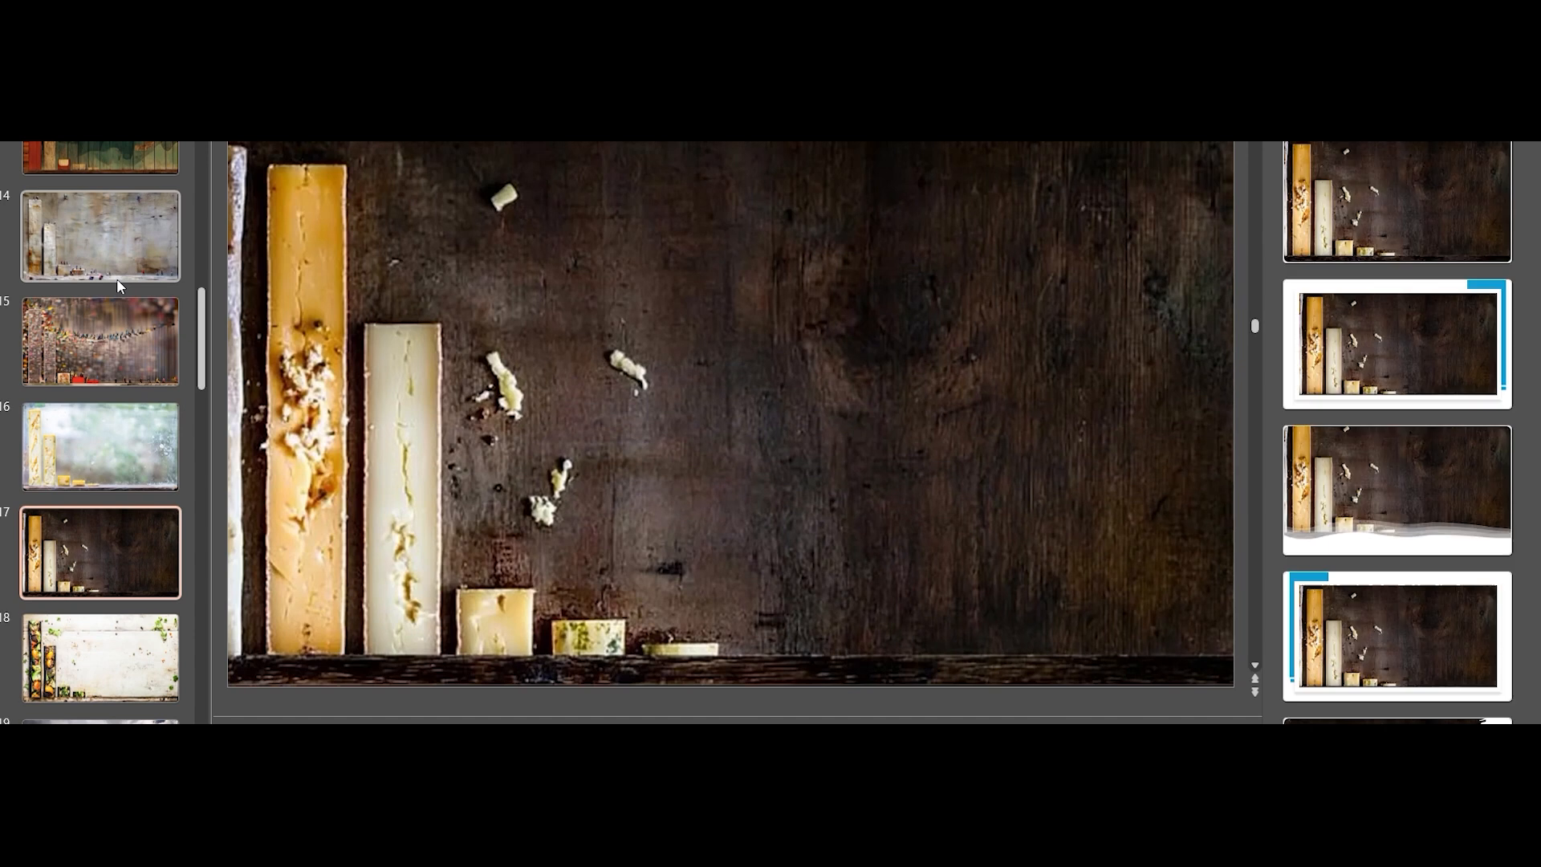
key("Down")
key("Down")
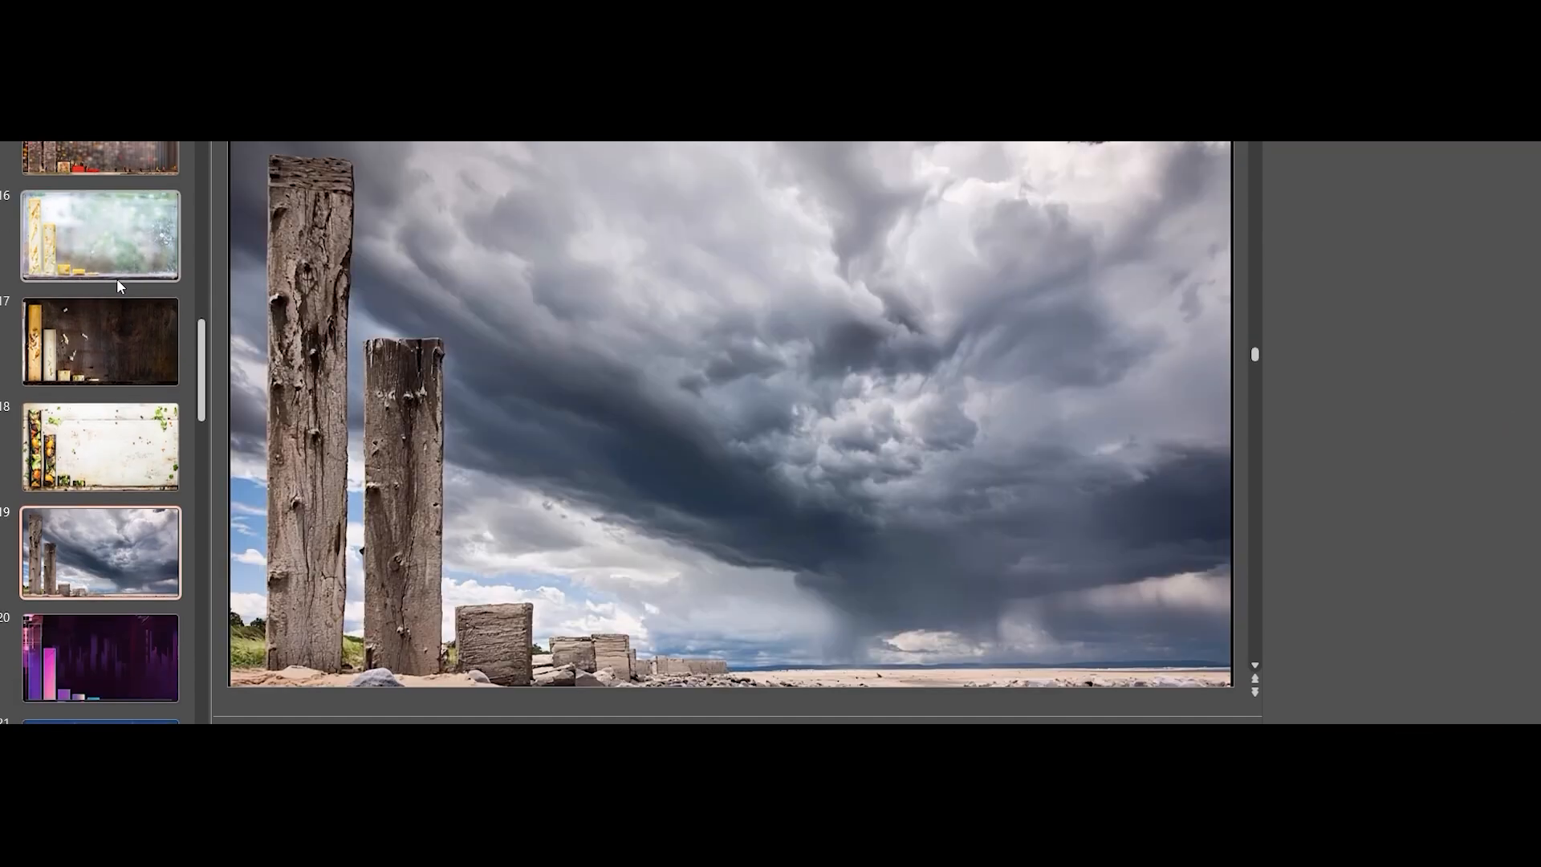
View the purple, blue-and-white and beige abstract bar charts on slides 20 to 22.
key("Down")
key("Down")
key("Down")
key("Up")
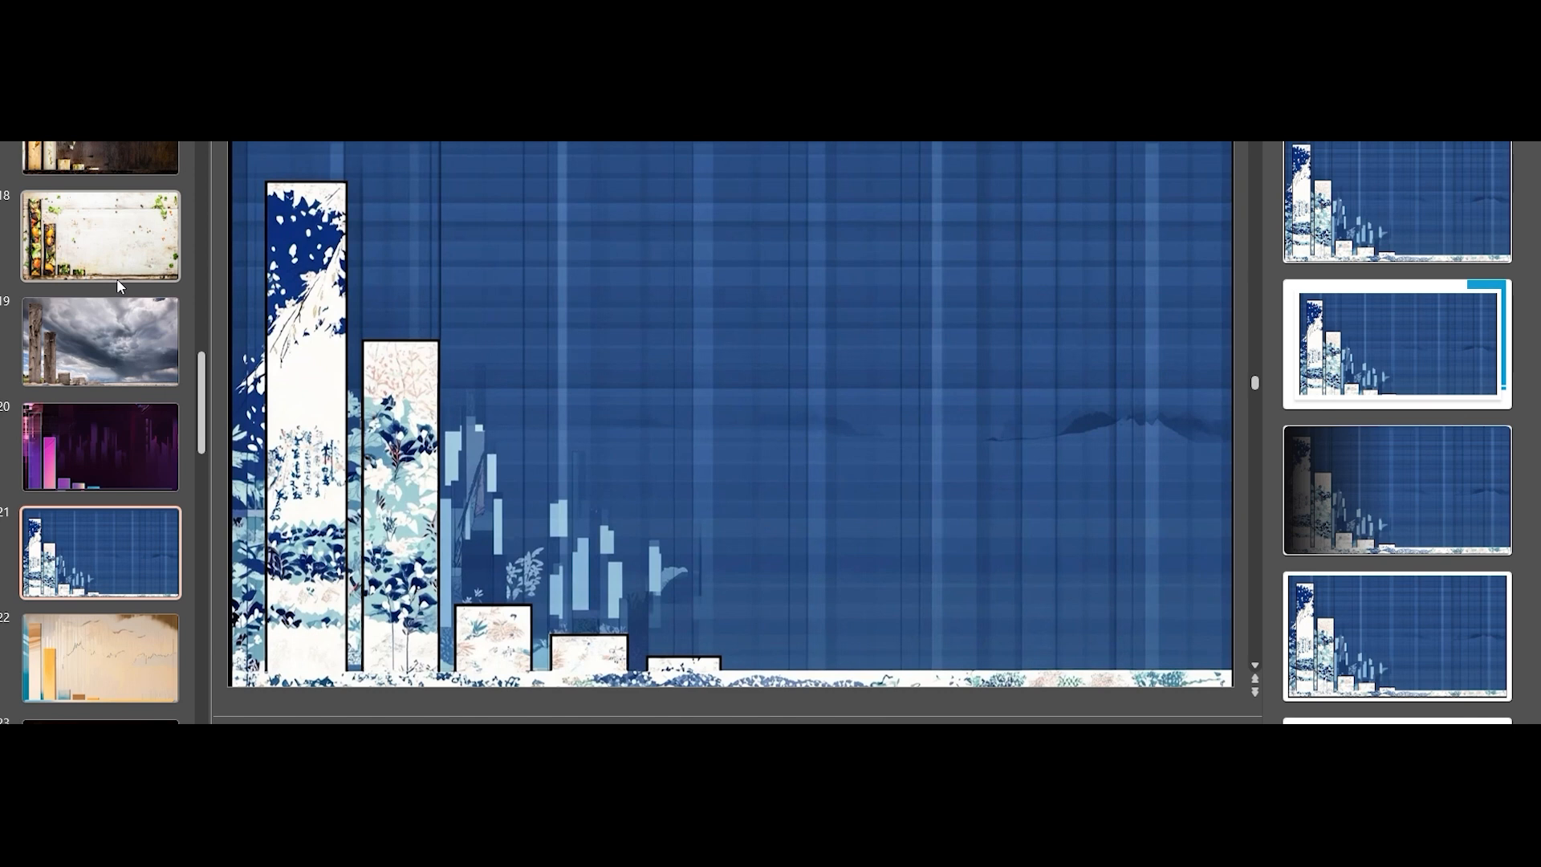
key("Down")
key("Down")
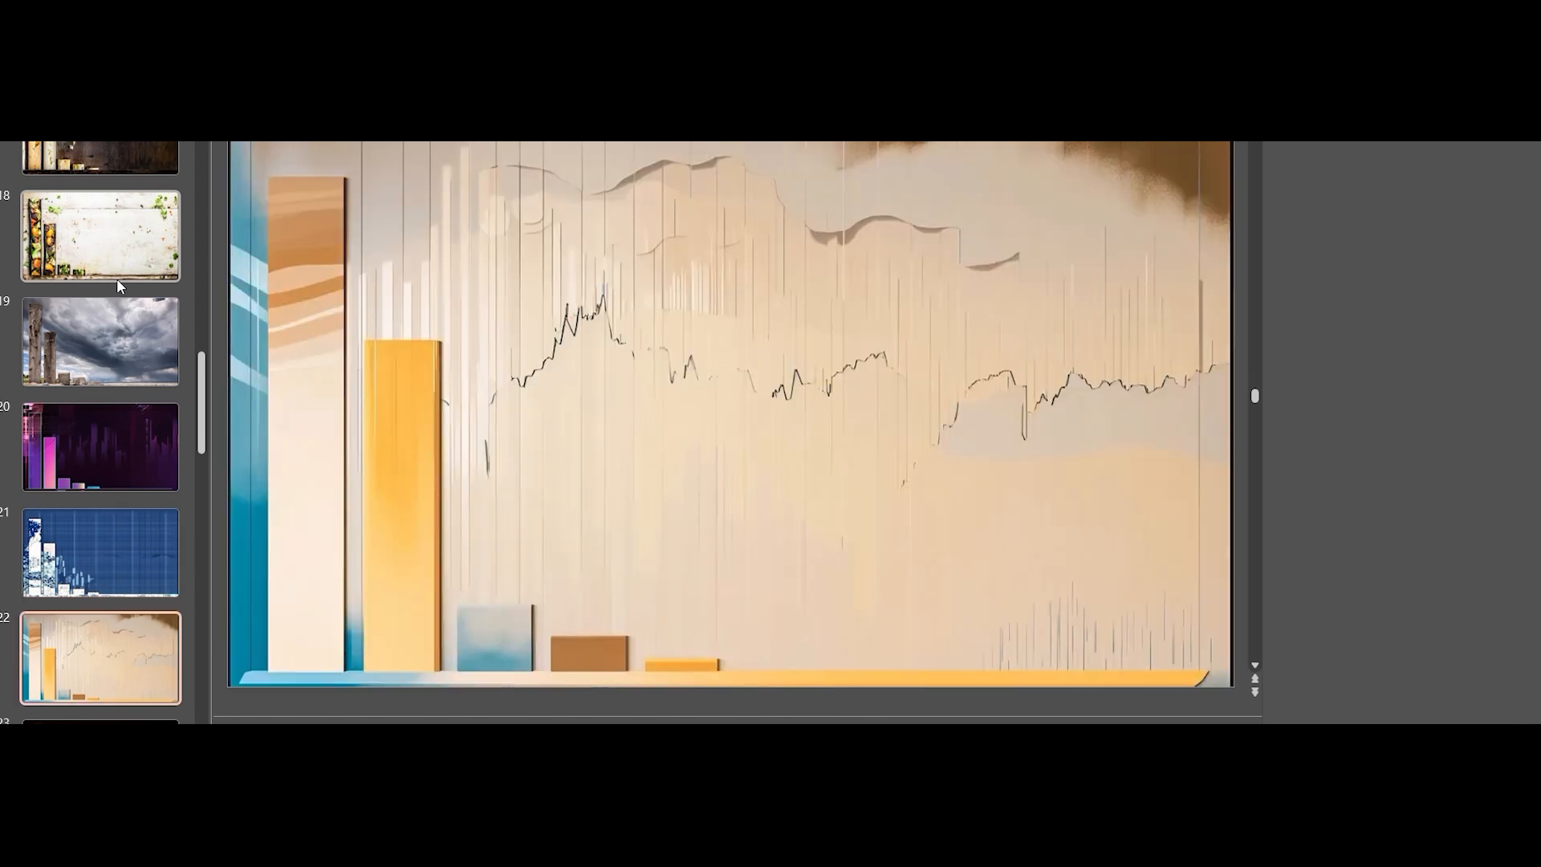
Examine the darker and sketched charts on slides 23 to 28, including the skull and hooded figure.
key("Down")
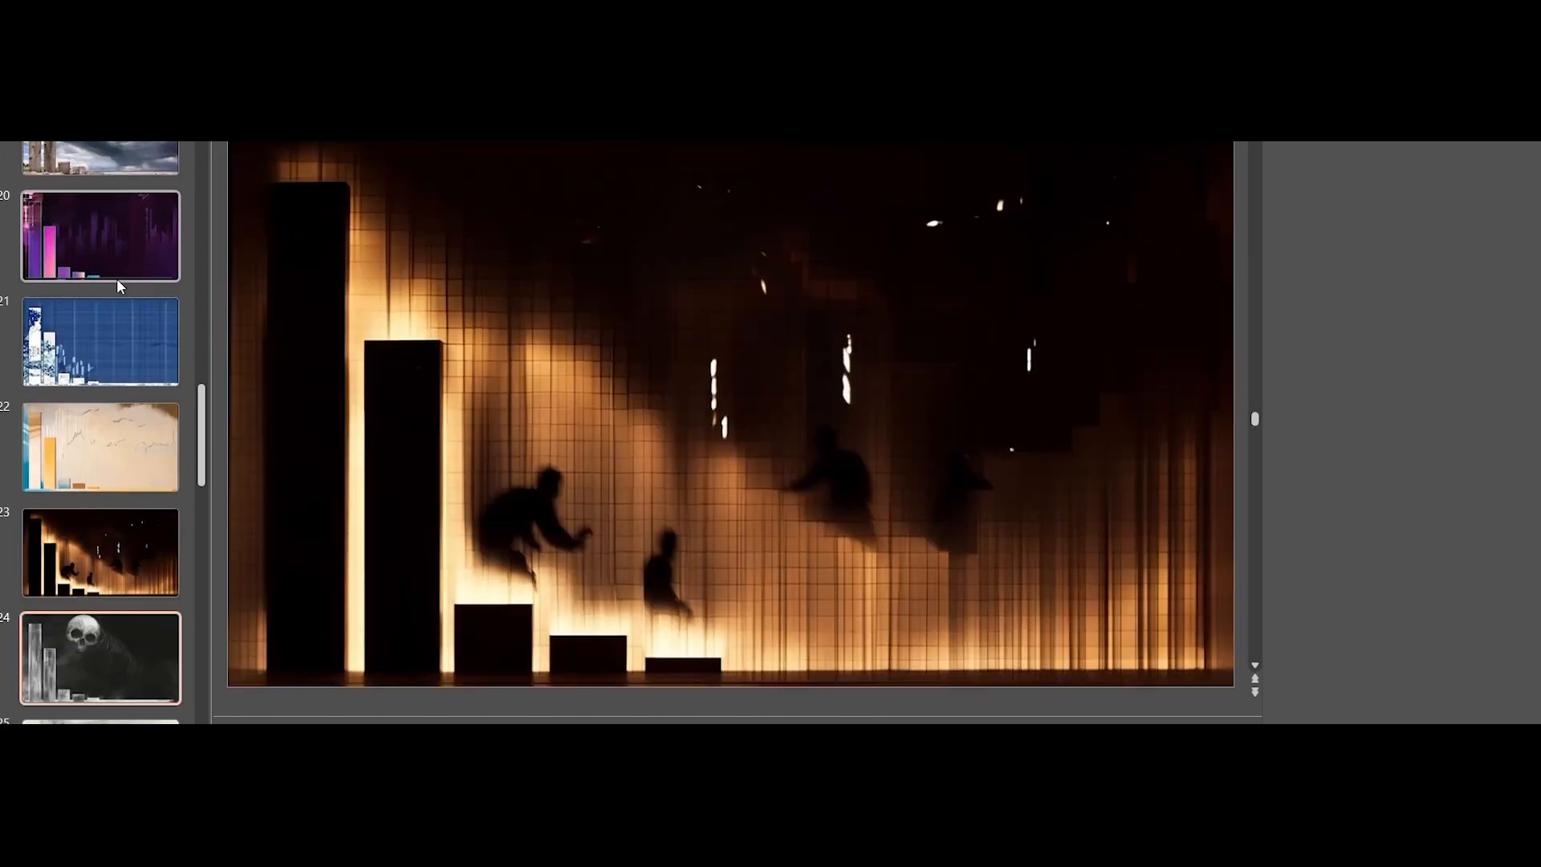
key("Down")
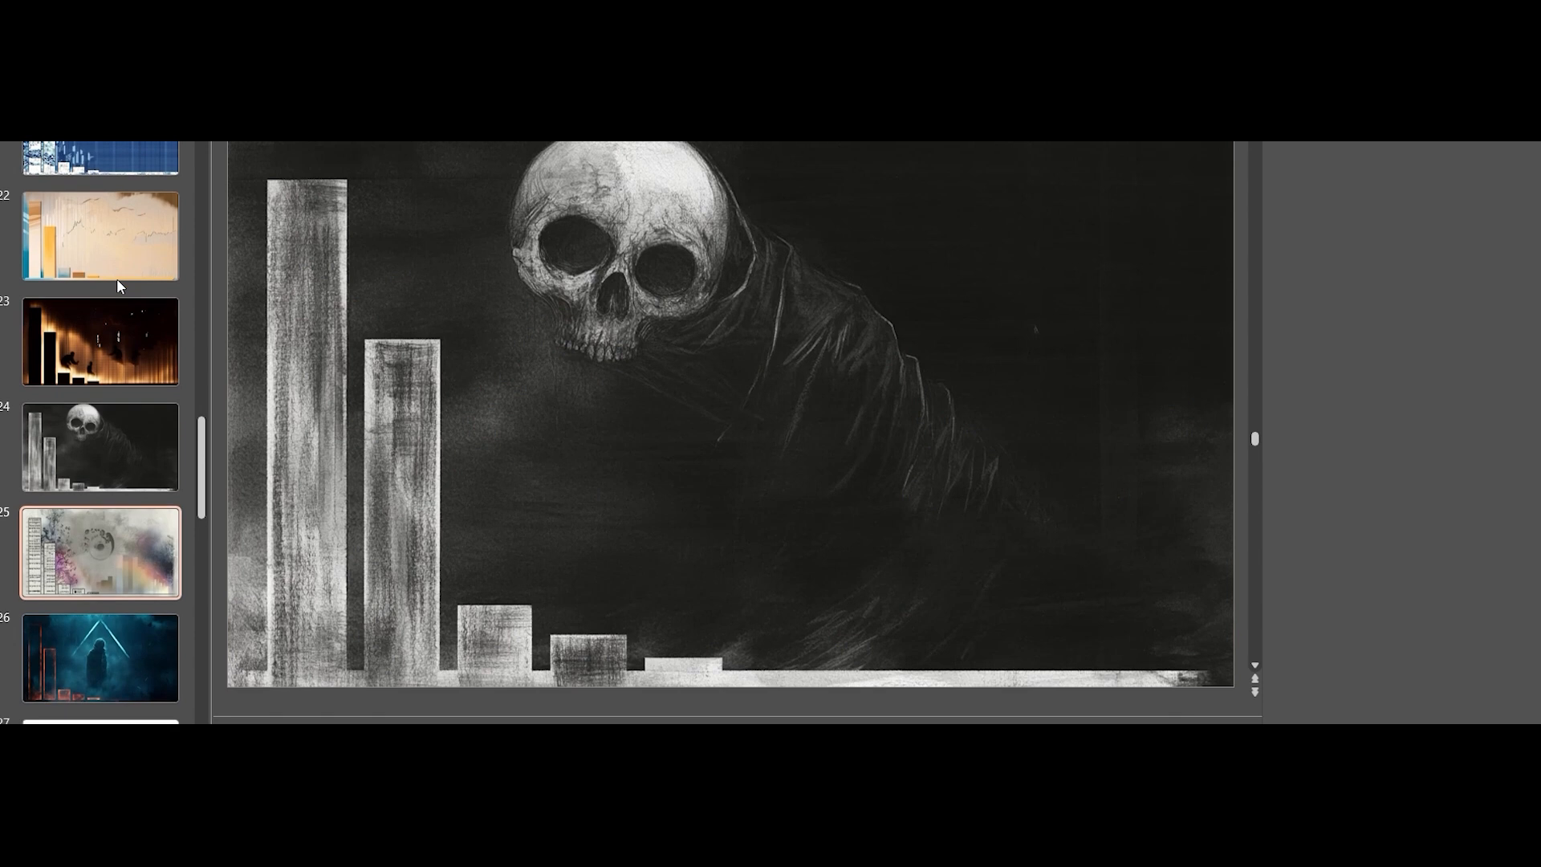
key("Up")
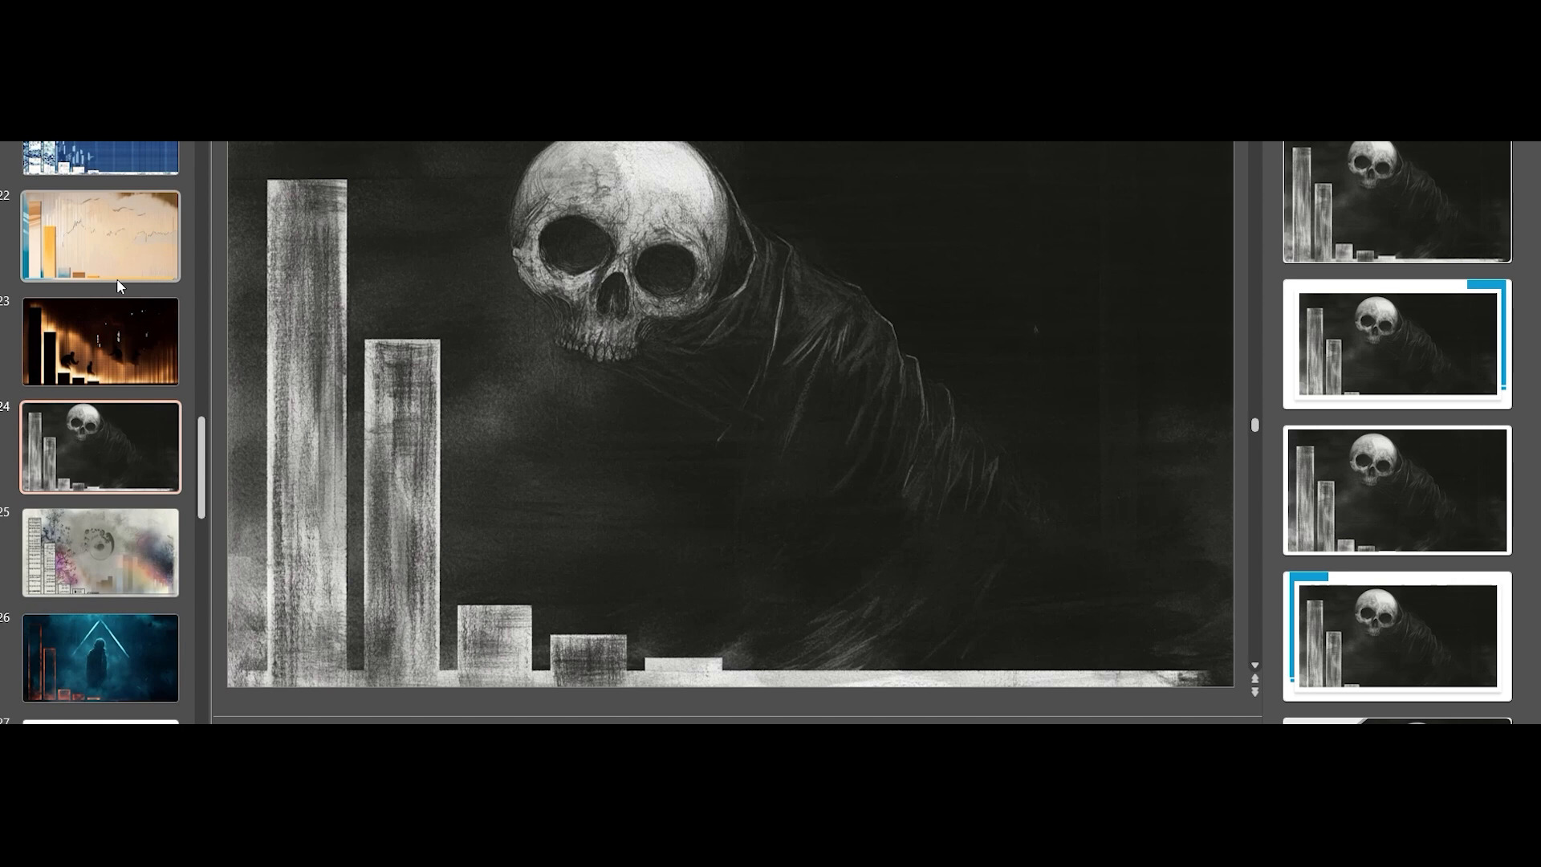
key("Down")
key("Down")
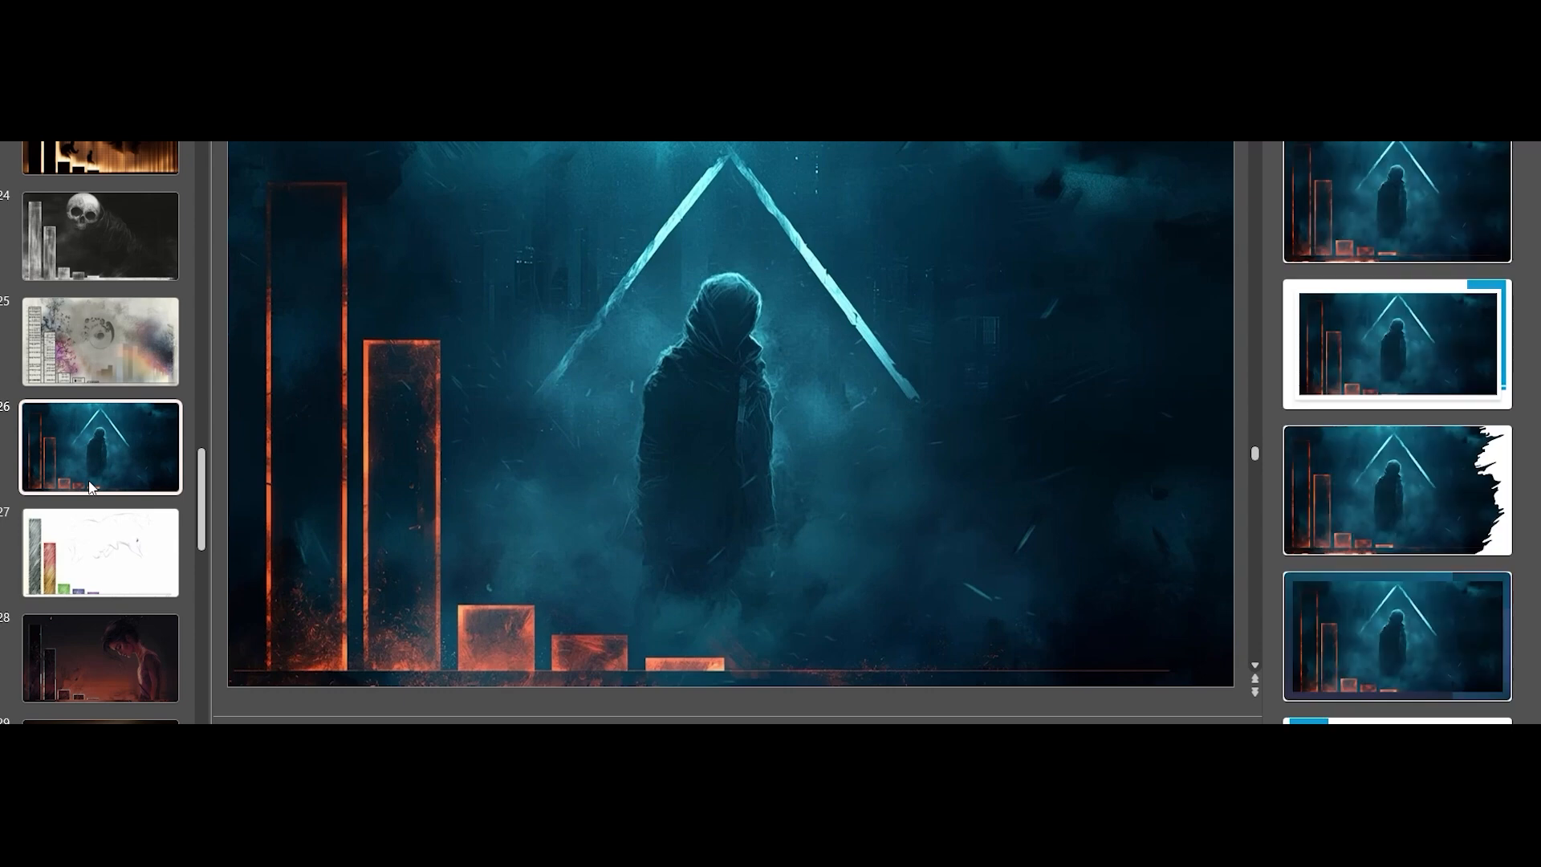
key("Down")
key("Down")
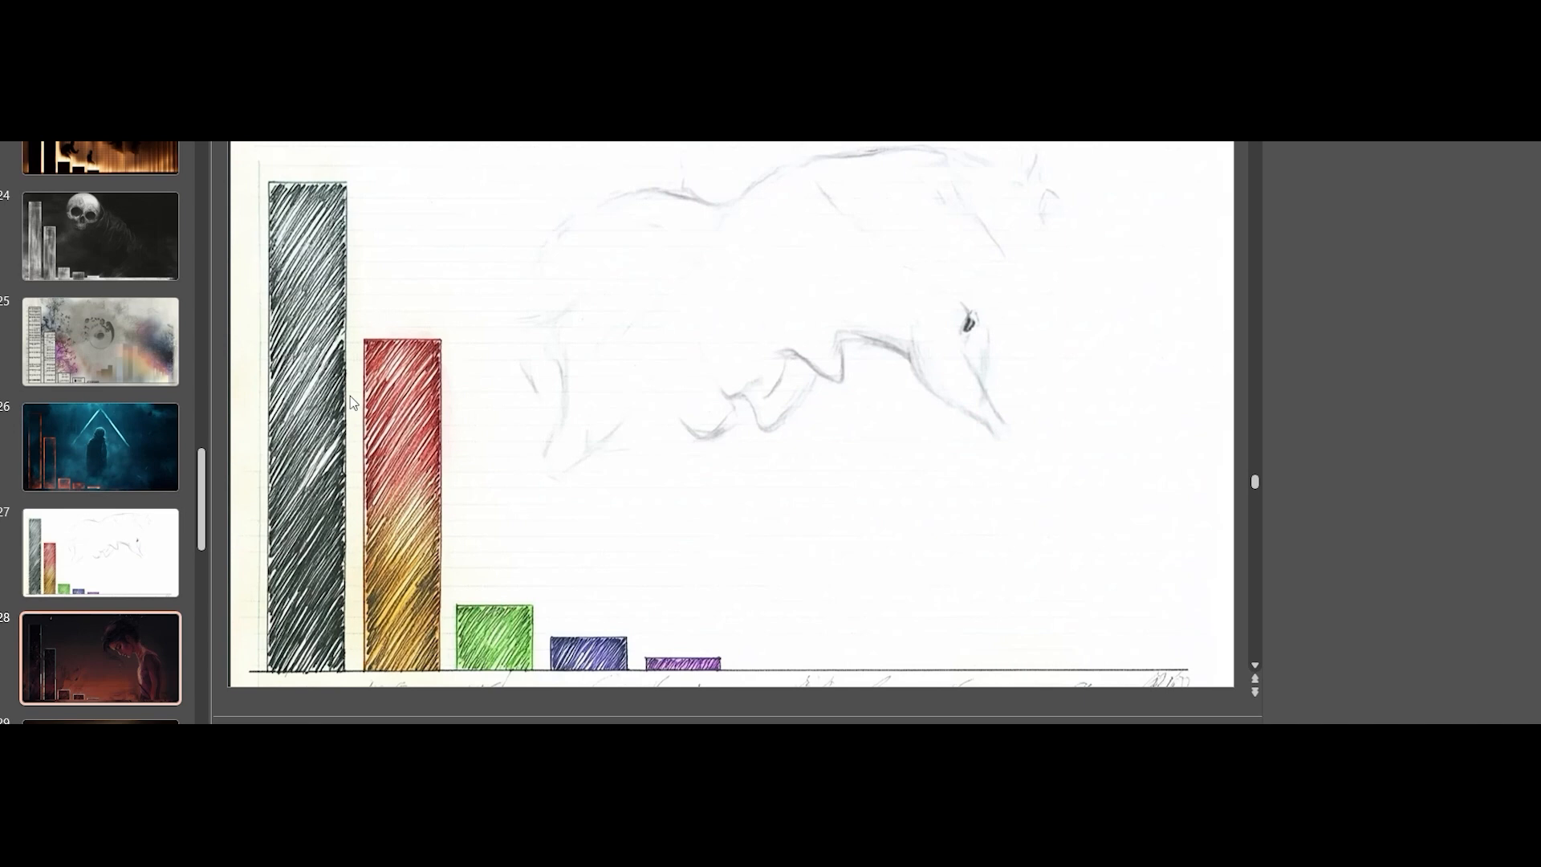
View the charts on slides 29 to 32, including the woman by the curtains and the draped fabrics.
scroll(80, 642, "down", 2)
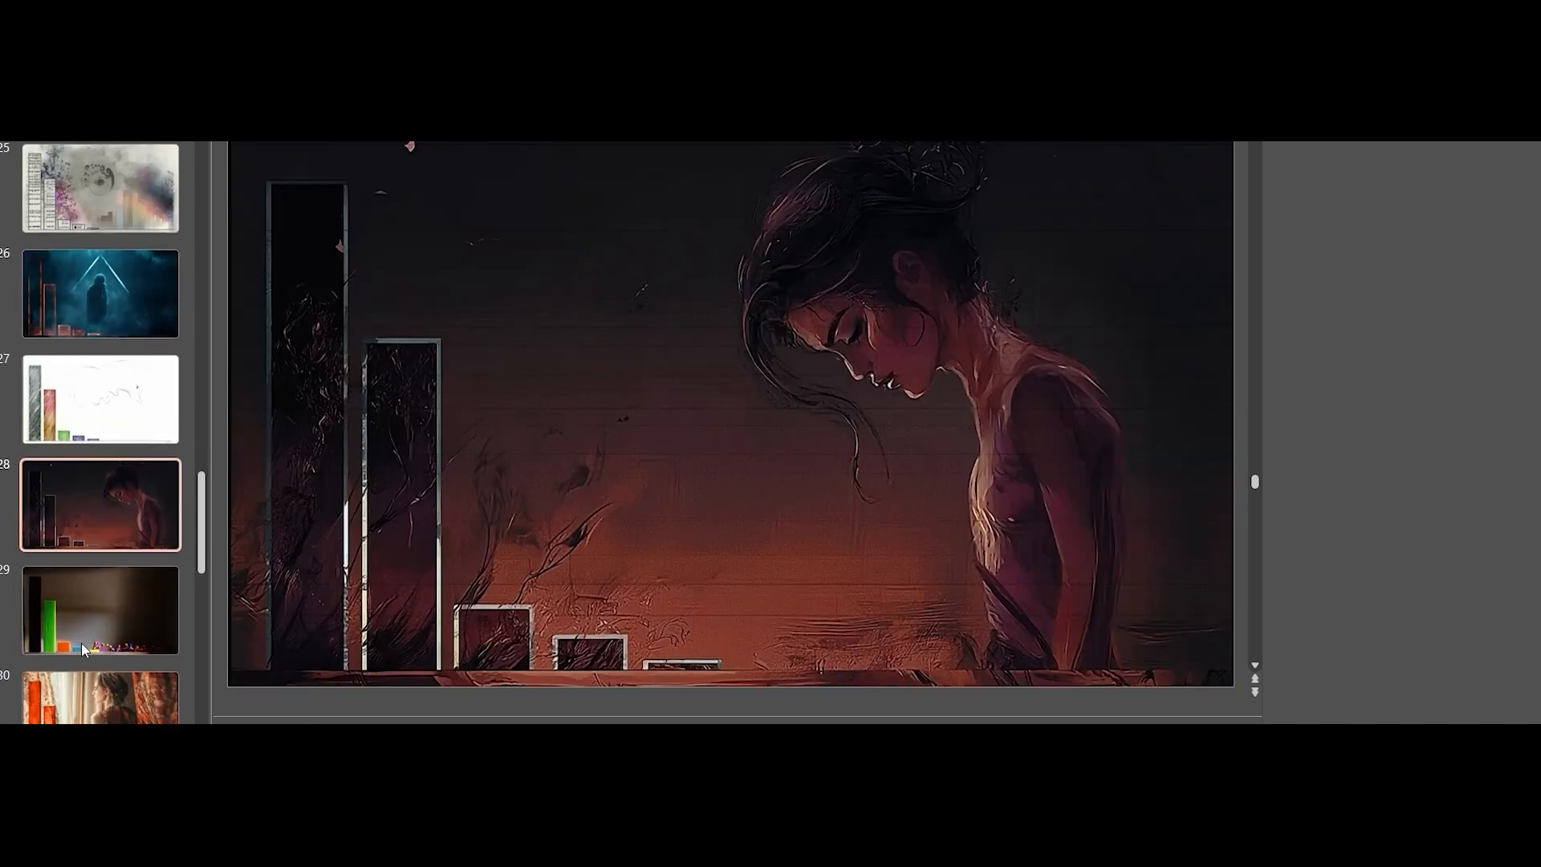
left_click(122, 613)
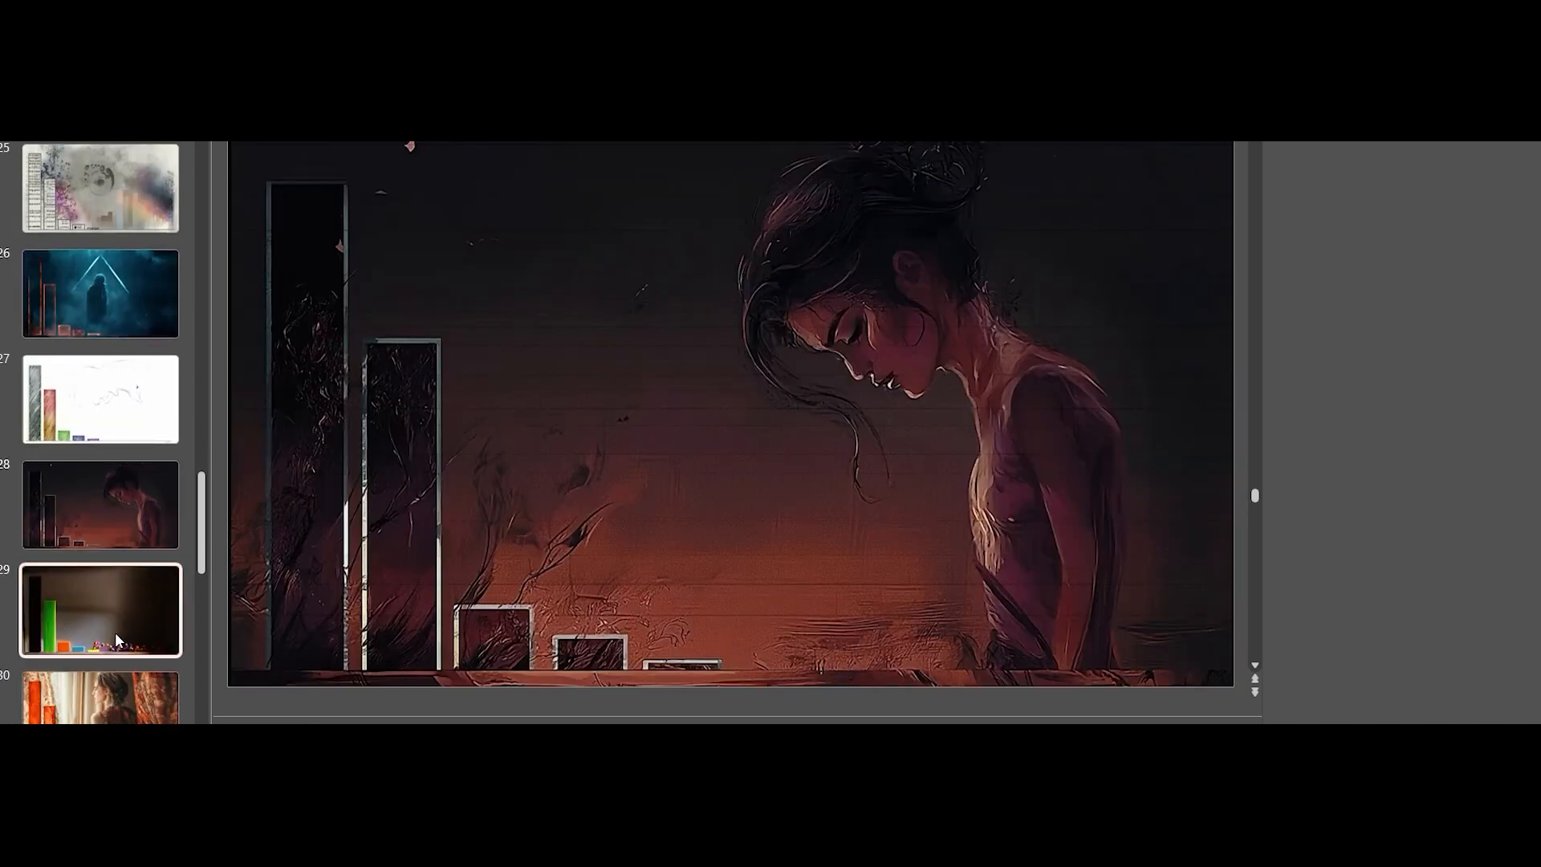
scroll(95, 574, "down", 3)
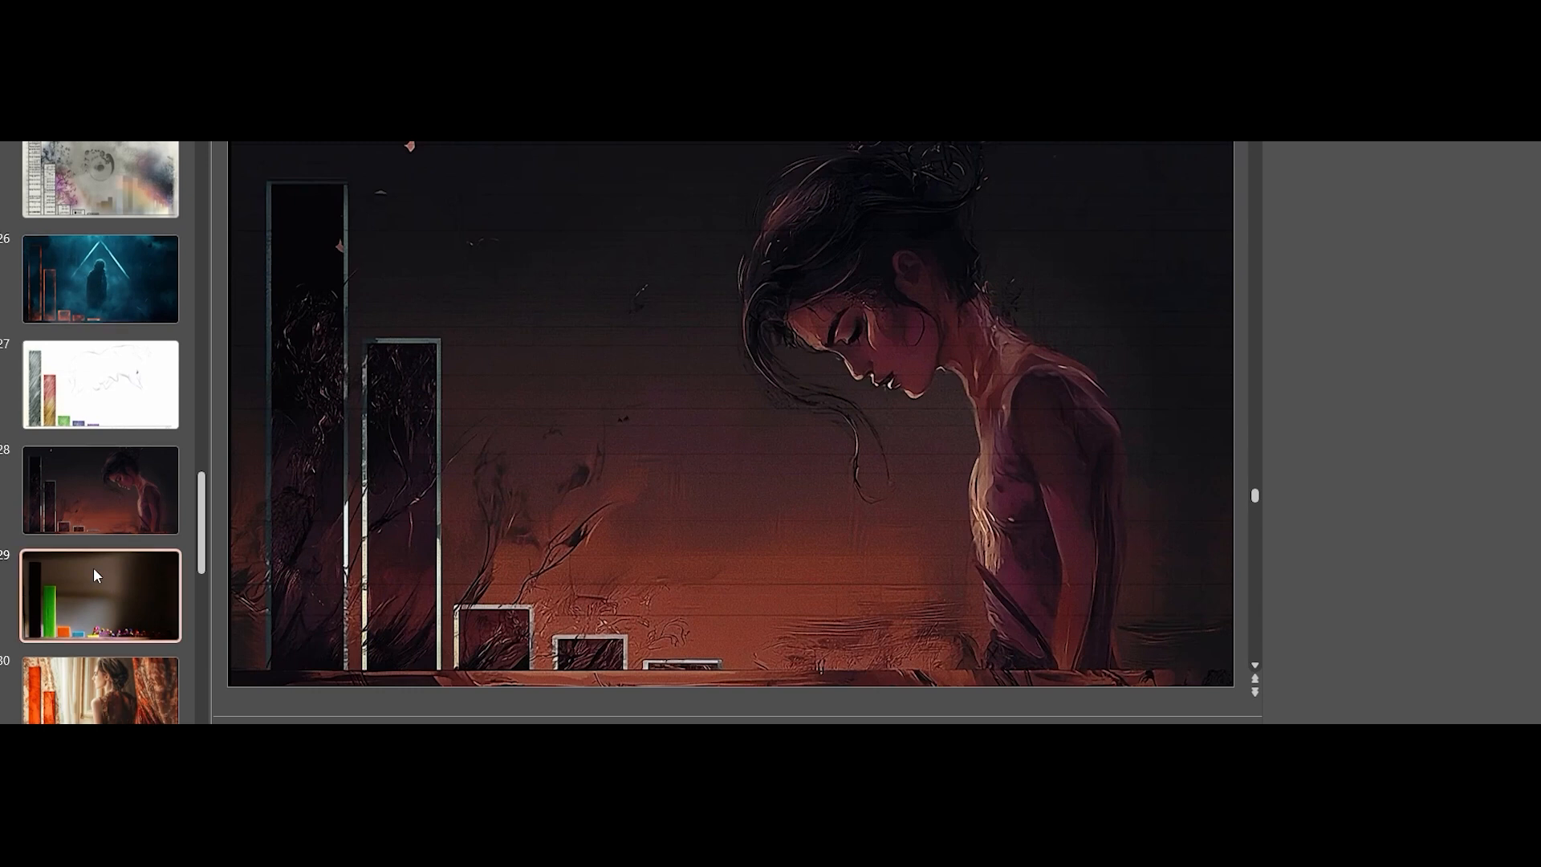
left_click(110, 488)
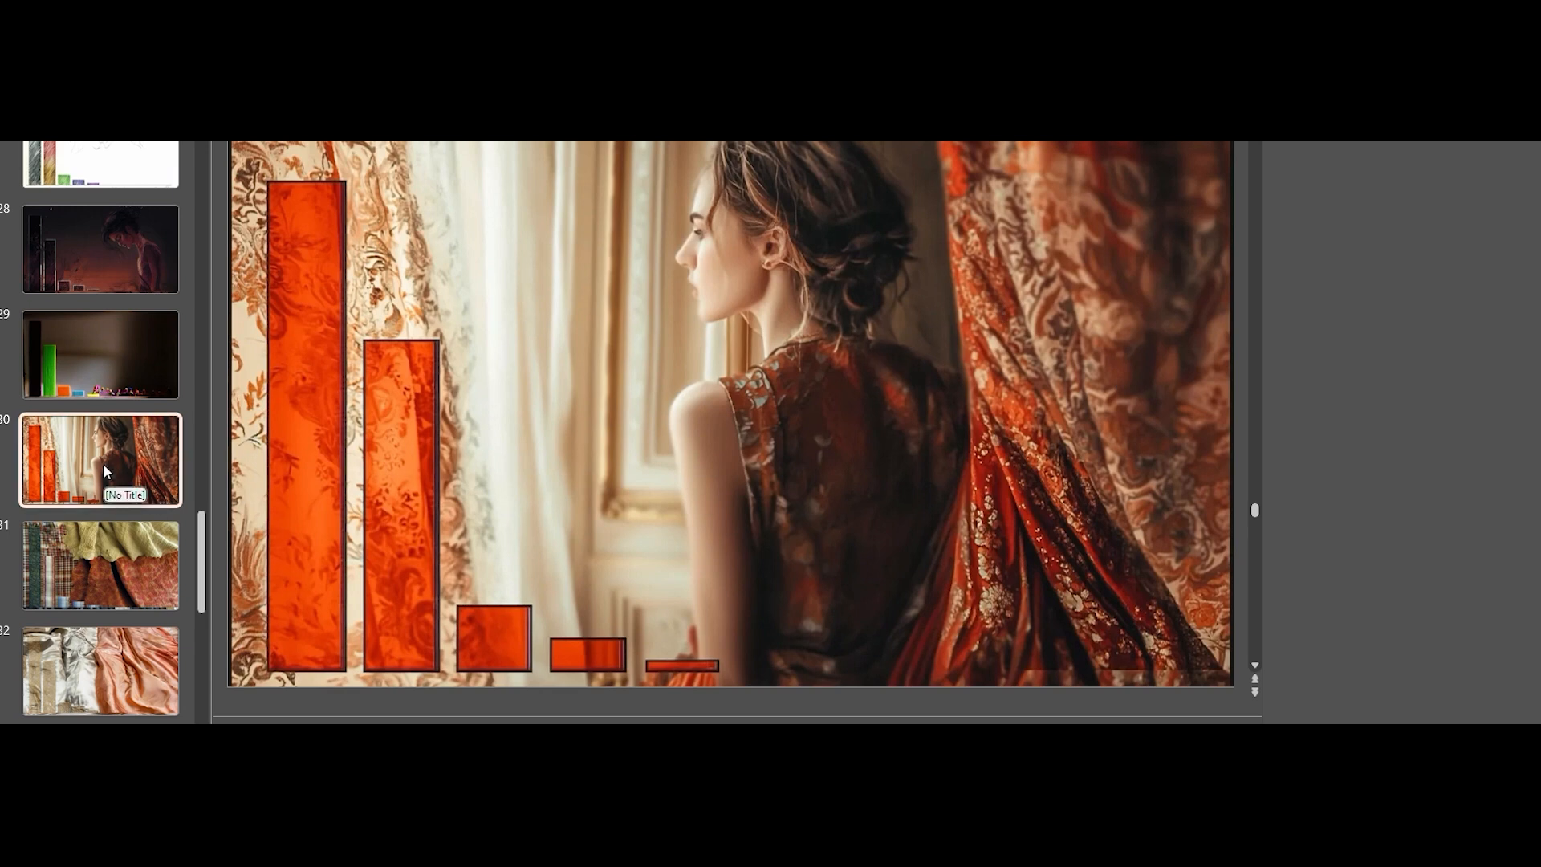
key("Down")
key("Down")
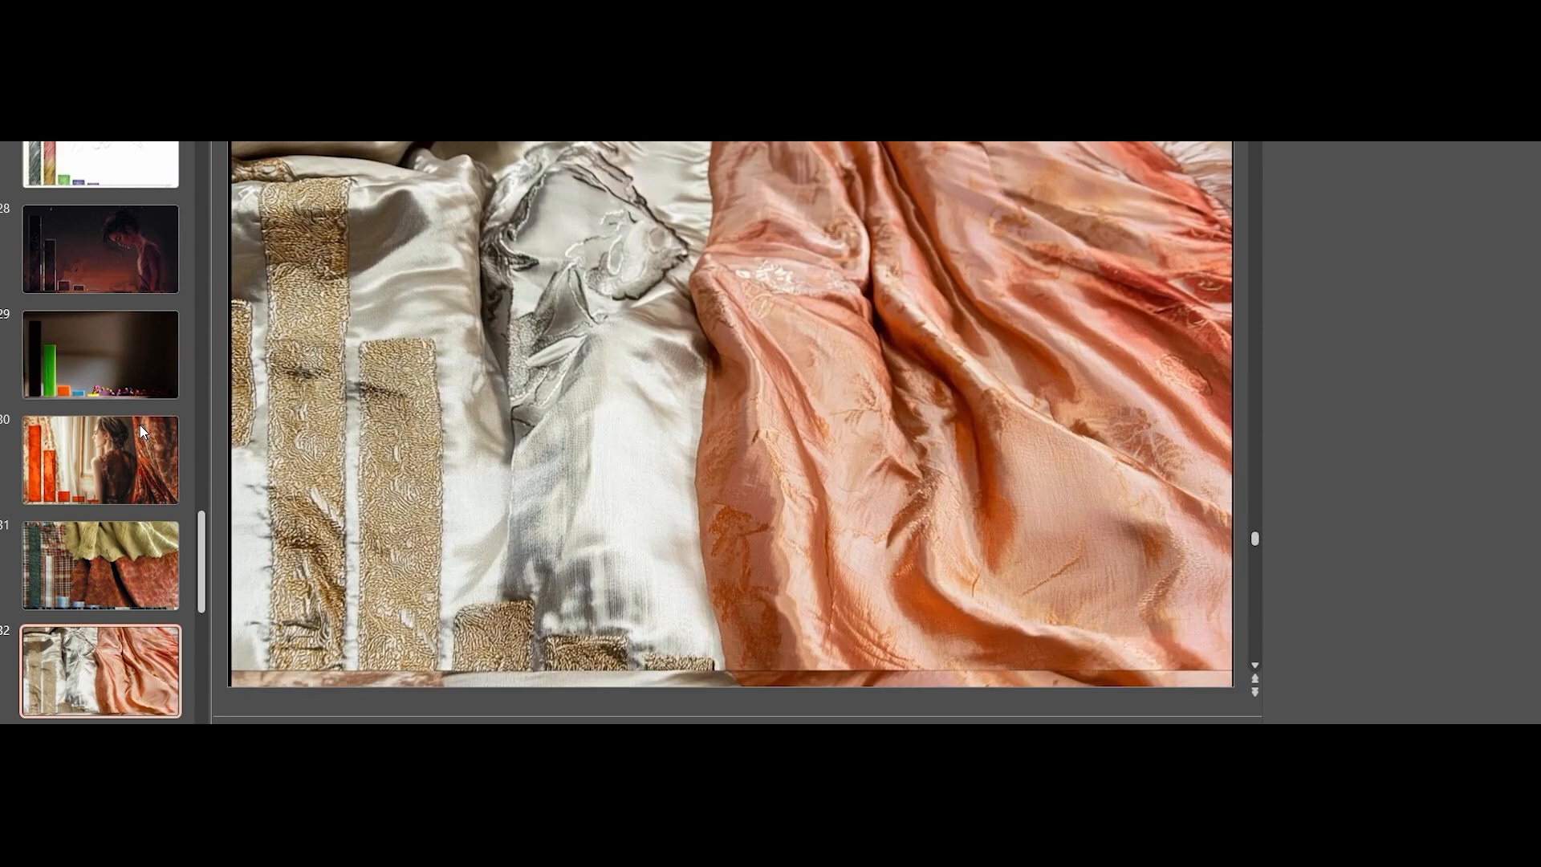
Go to the Alice in Wonderland chart on slide 40 and duplicate that slide as slide 41.
scroll(140, 426, "down", 6)
scroll(100, 412, "down", 3)
left_click(108, 536)
left_click(130, 667)
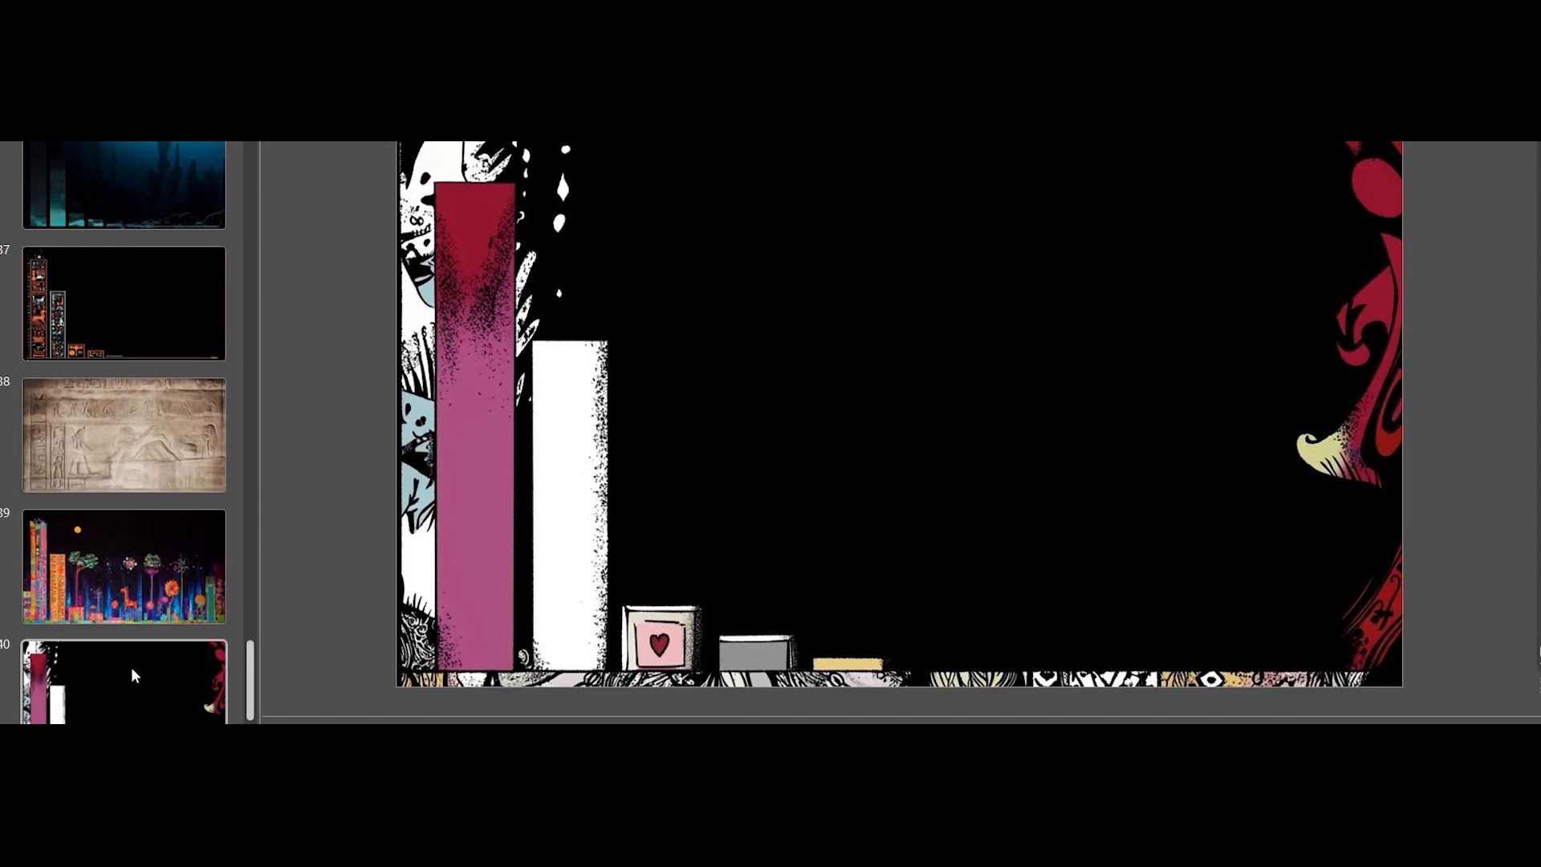
left_click(138, 678)
key("ctrl+v")
Try to replace the picture on slide 41 with the image on the clipboard.
right_click(601, 429)
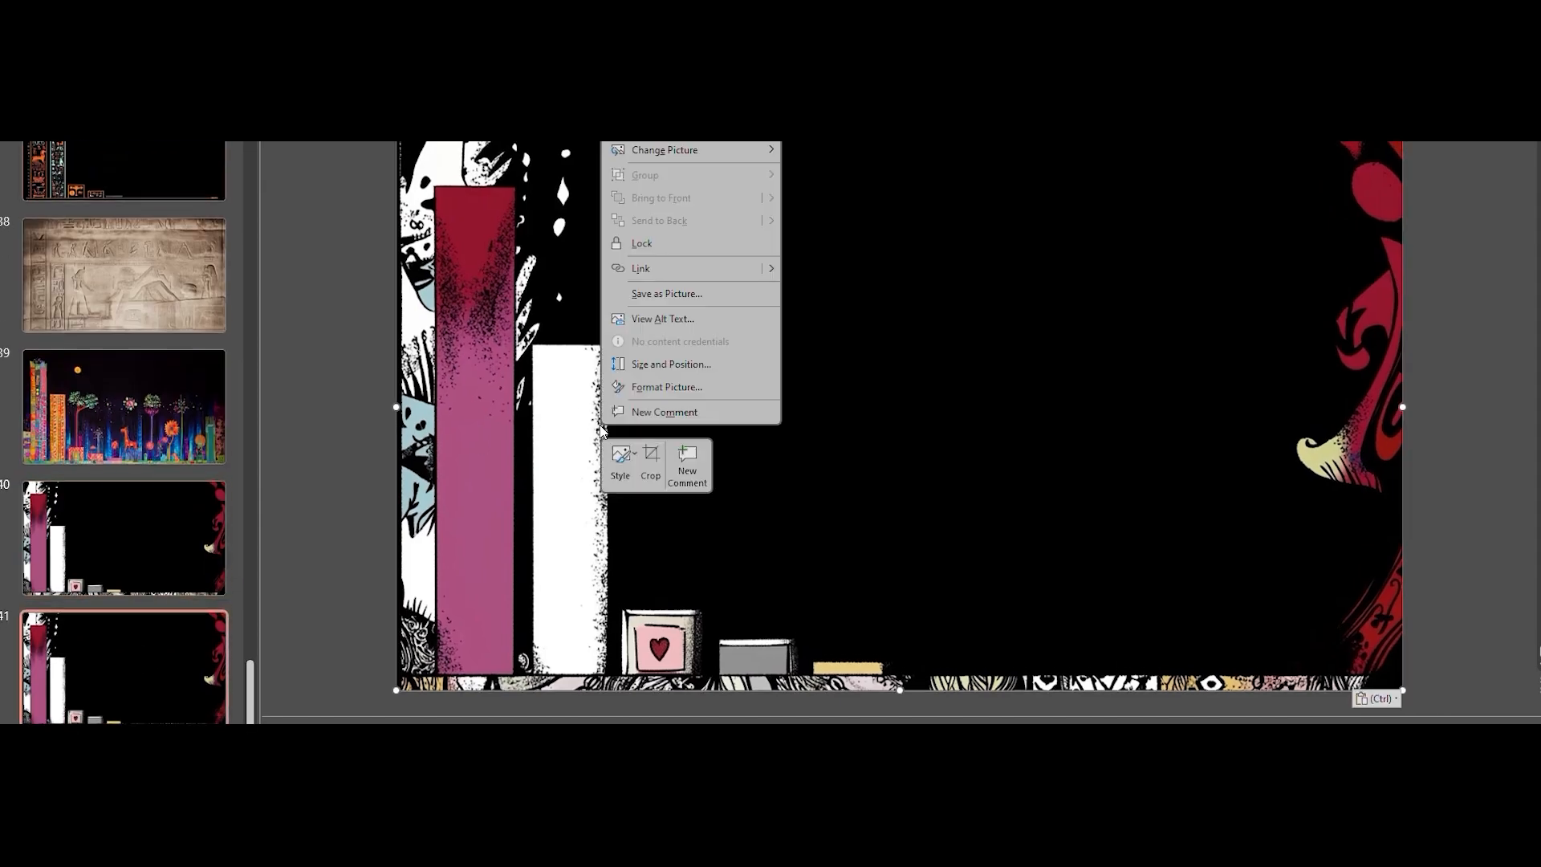
mouse_move(706, 150)
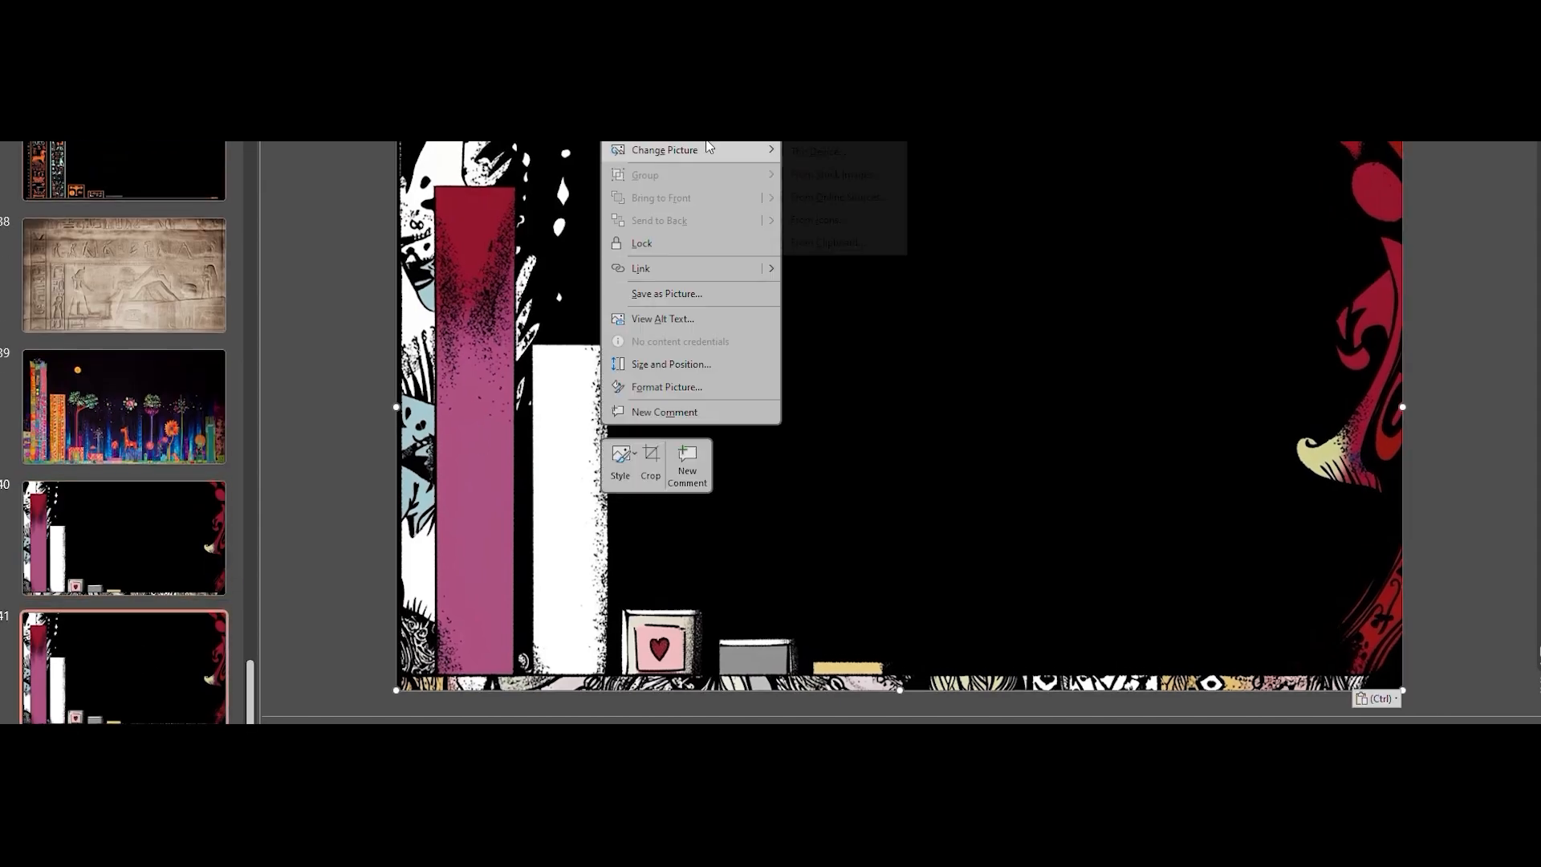
left_click(872, 244)
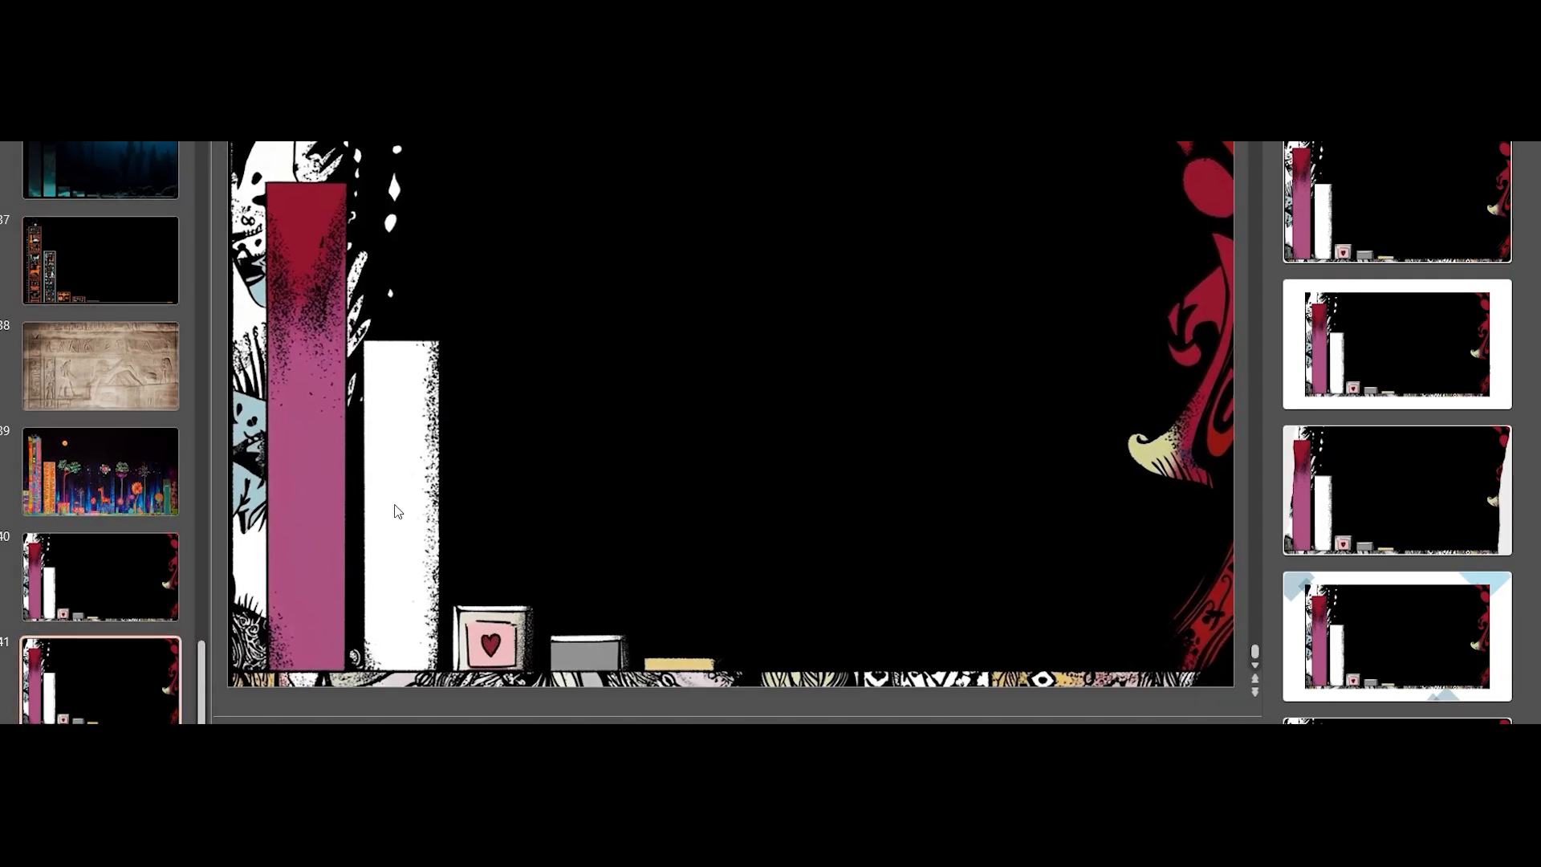
Copy the blue Cheshire cat chart from Midjourney and use it to replace the picture on slide 41 in PowerPoint.
key("alt+Tab")
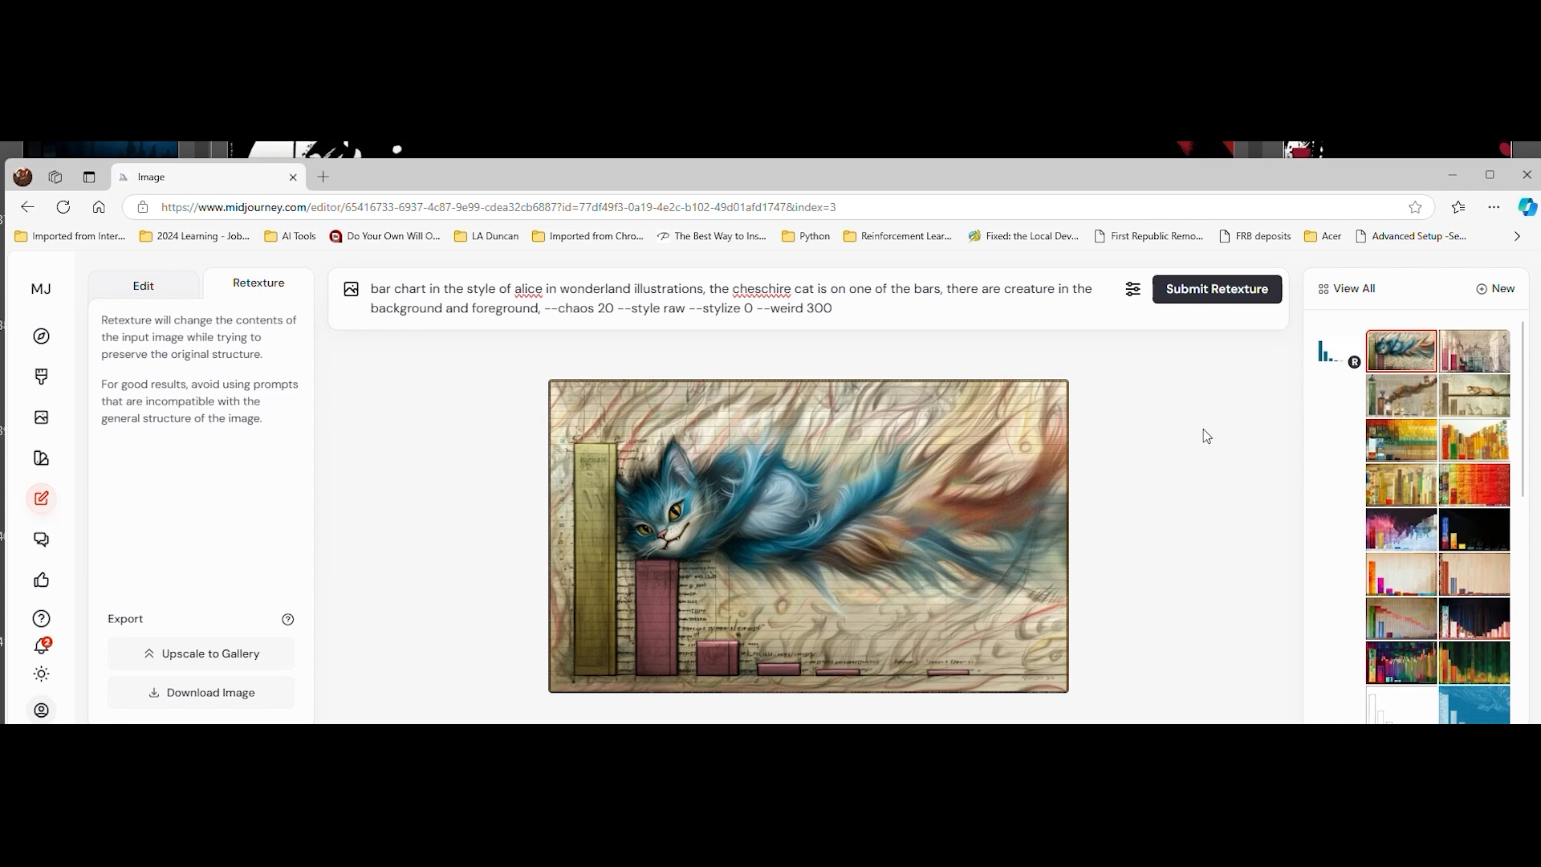
right_click(985, 456)
left_click(1028, 497)
key("alt+Tab")
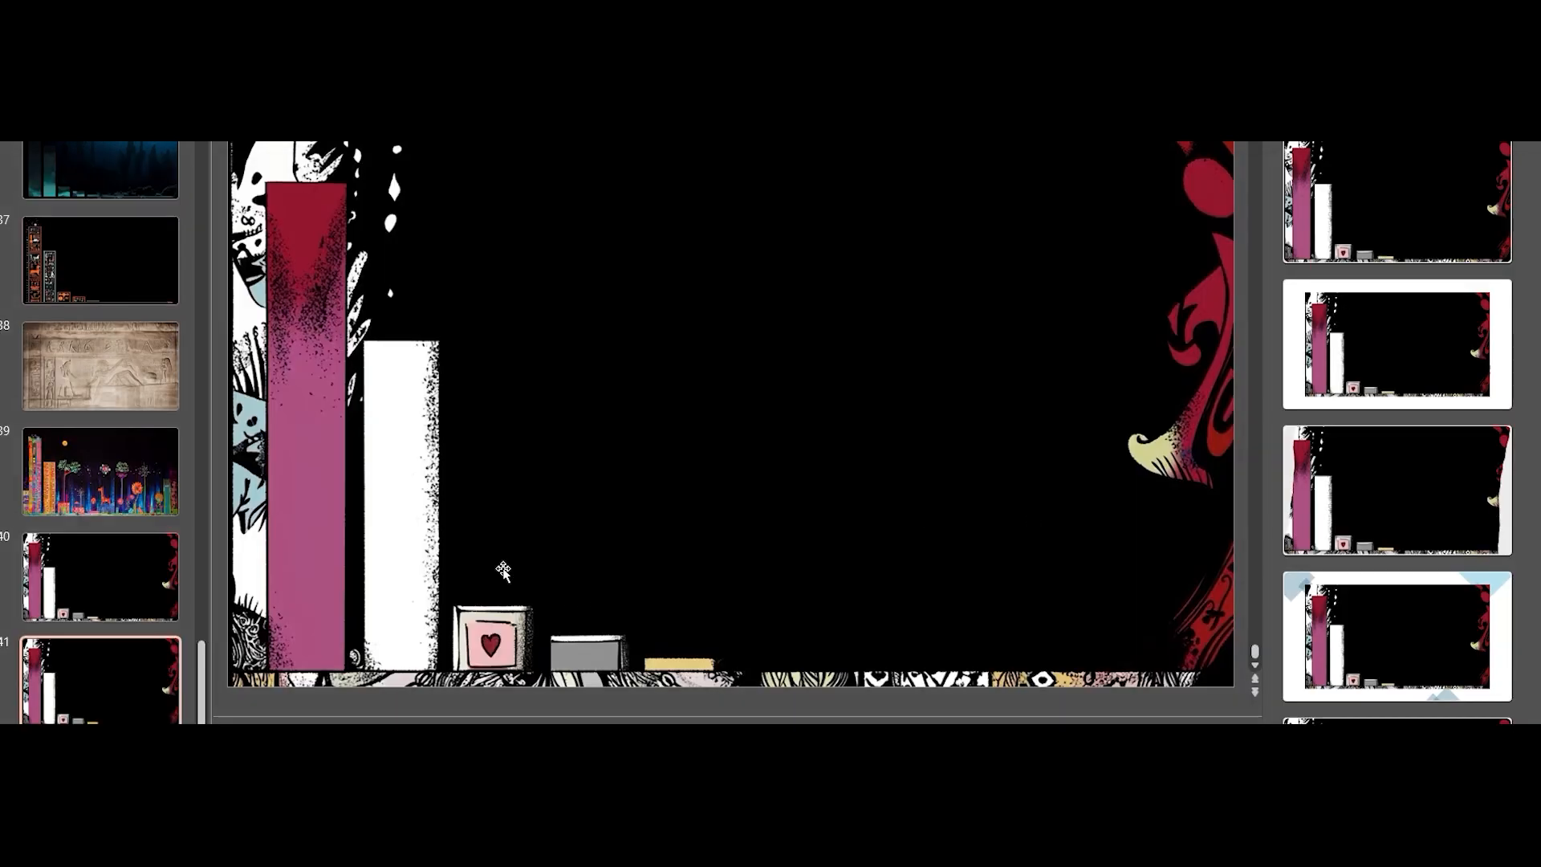
right_click(530, 454)
mouse_move(624, 176)
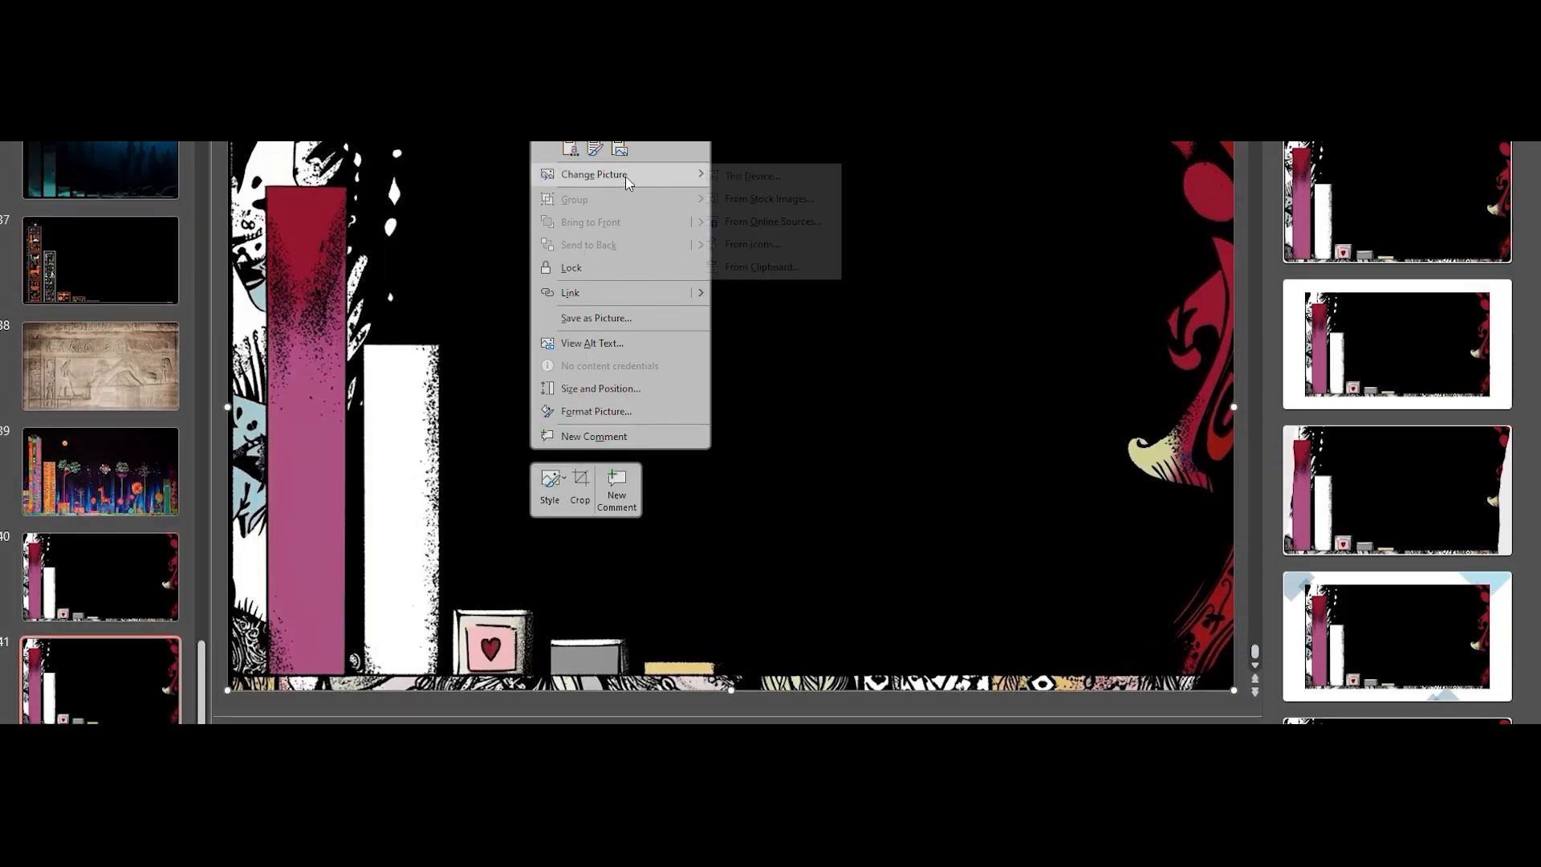
left_click(773, 269)
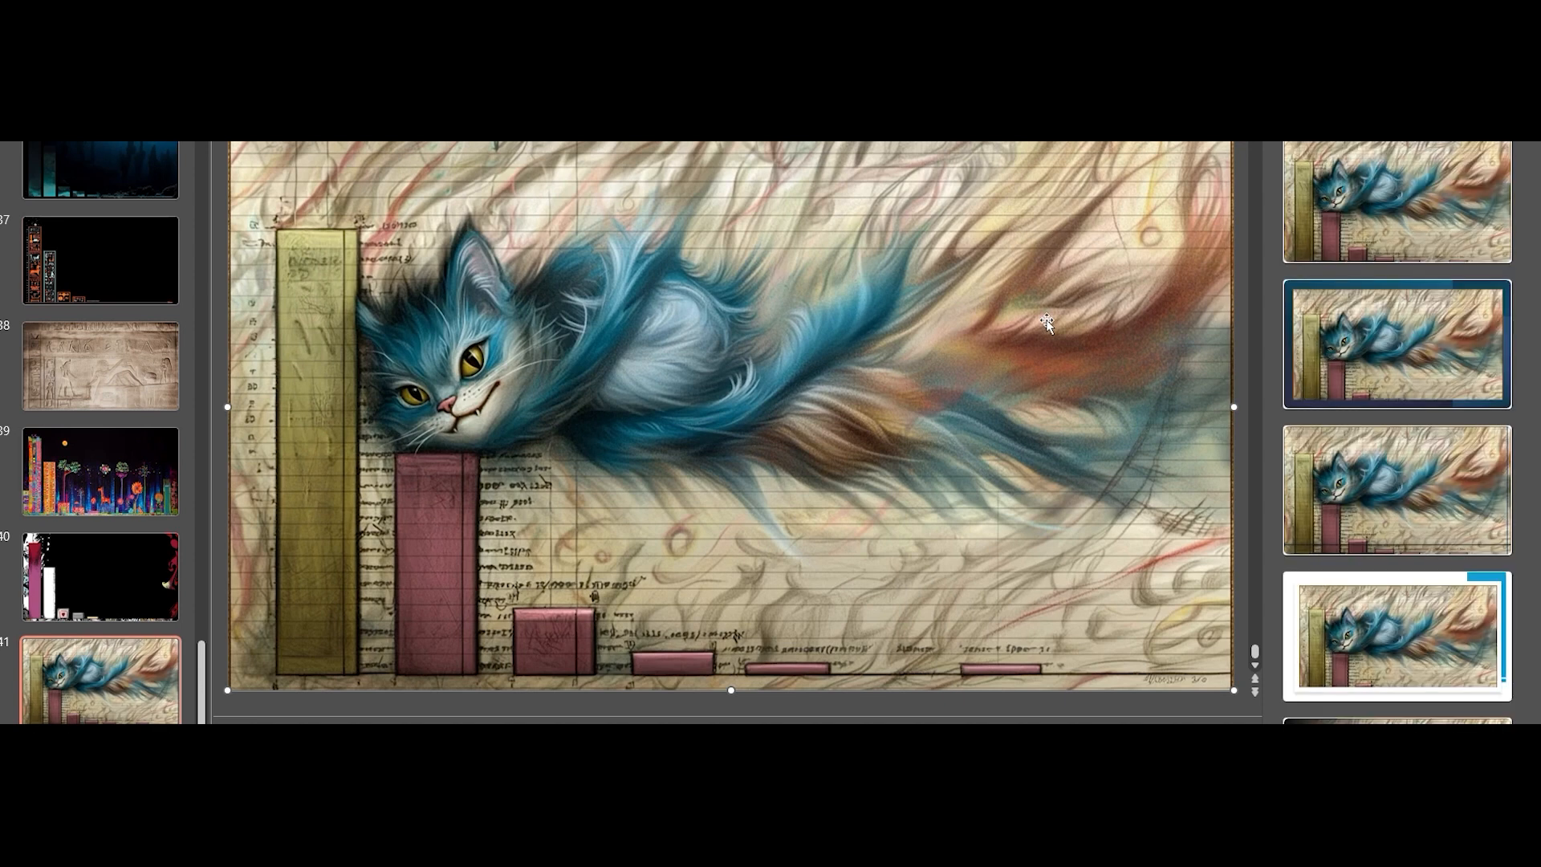
Try the design idea with a white border and pale blue corner squares on the cat slide.
scroll(1407, 402, "down", 5)
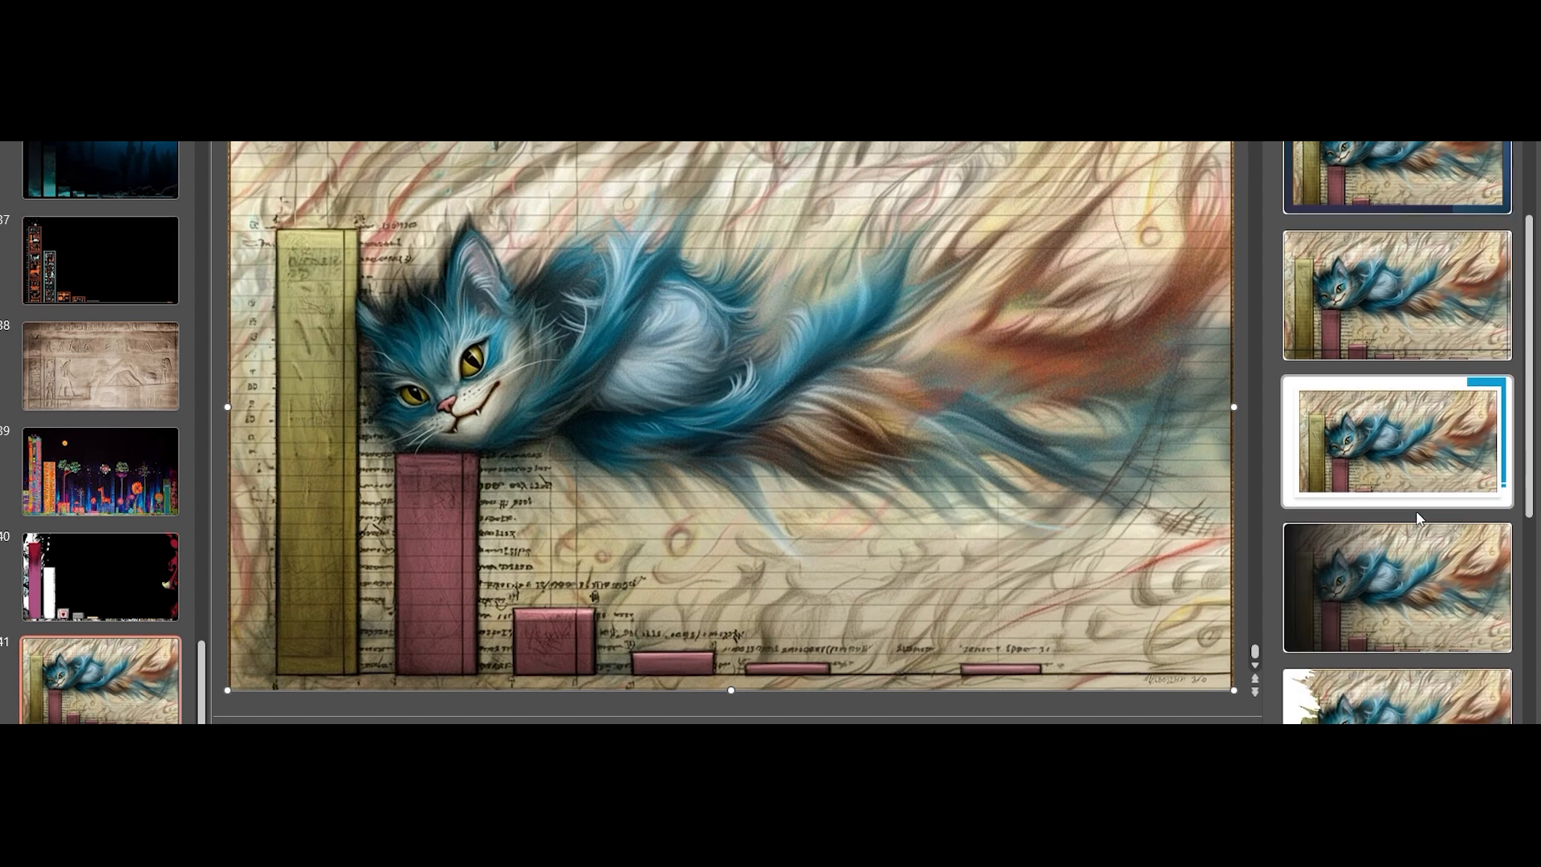
scroll(1388, 562, "down", 2)
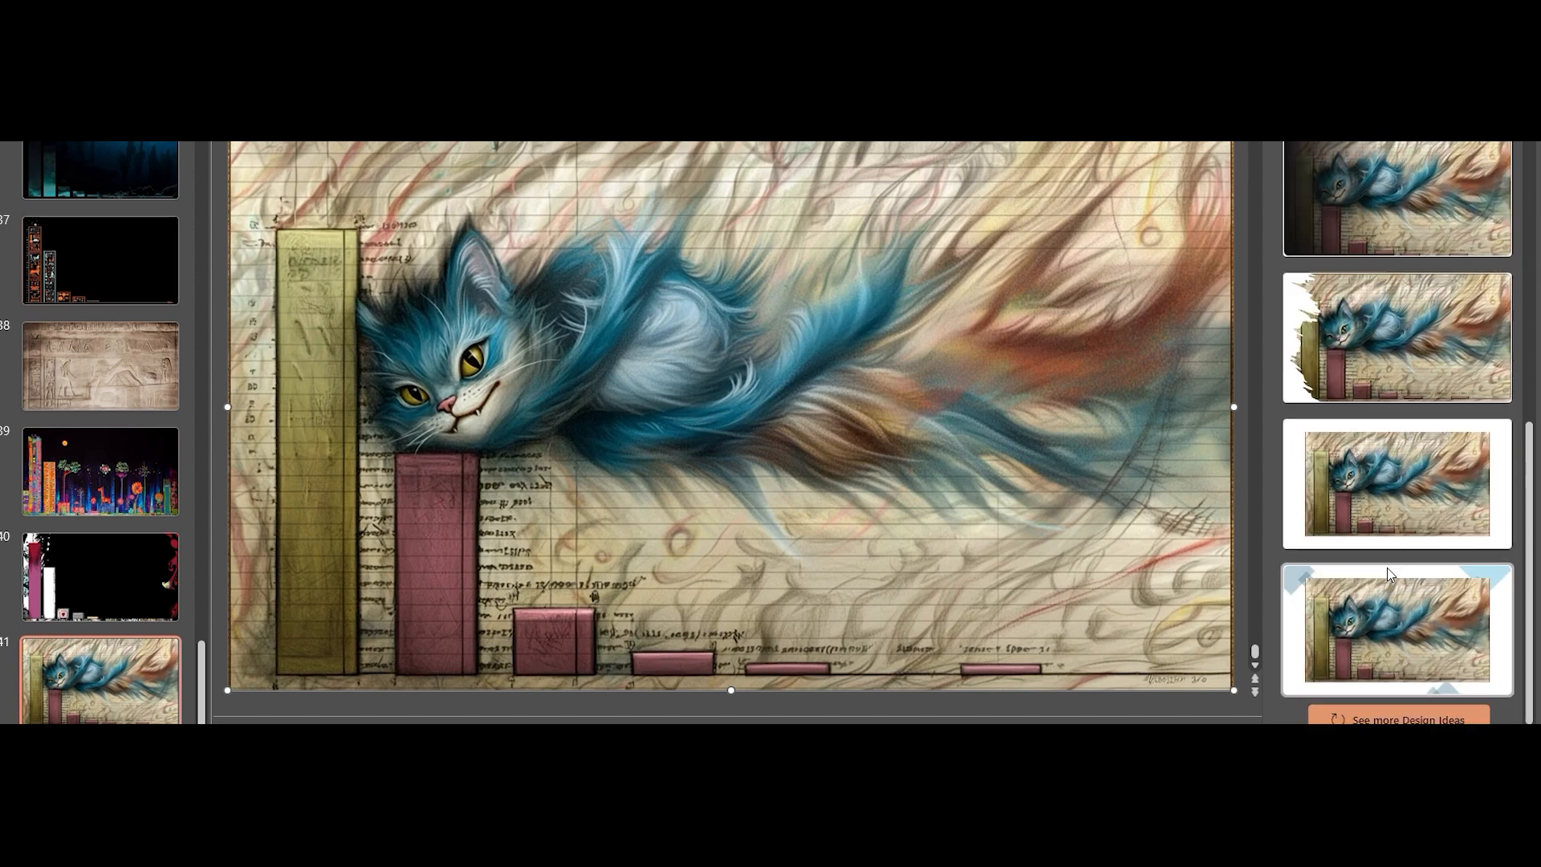
left_click(1391, 605)
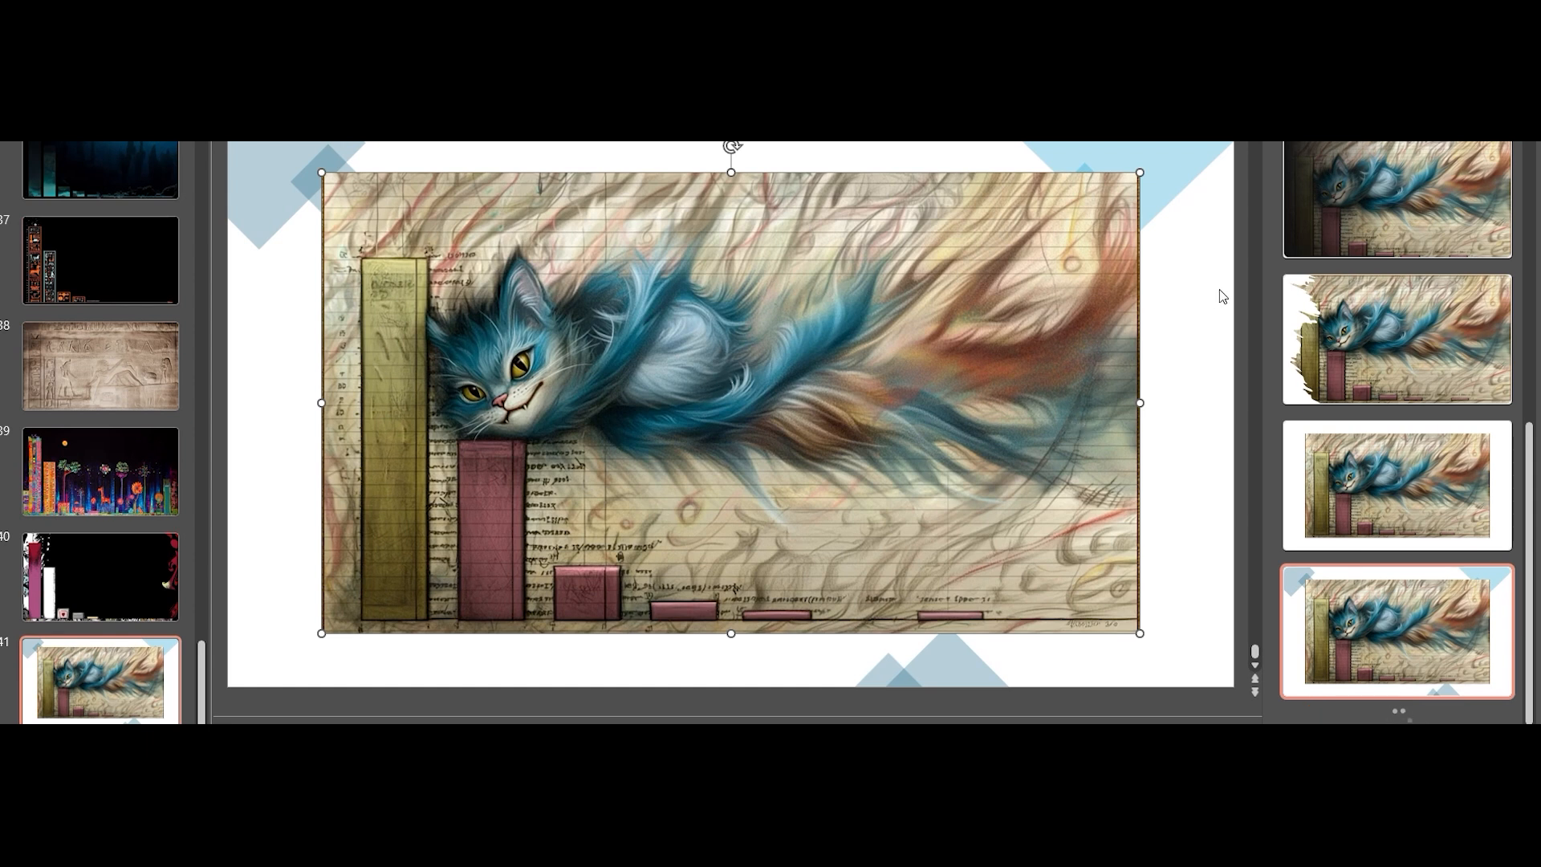
Try the design idea with a wavy white lower edge on the cat slide.
scroll(1377, 421, "up", 2)
scroll(1378, 421, "down", 5)
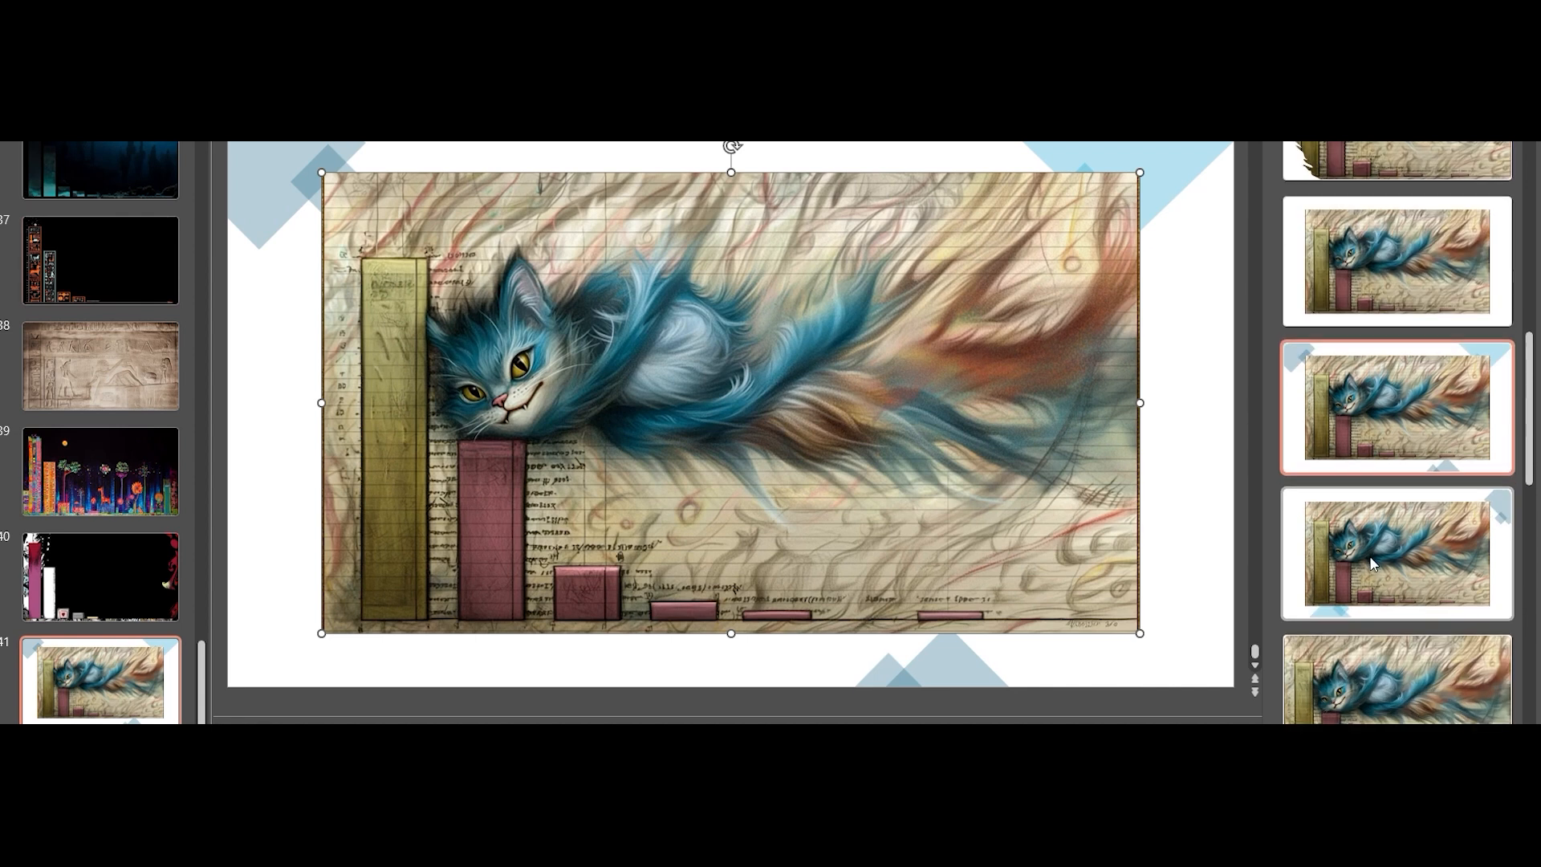
scroll(1381, 583, "down", 5)
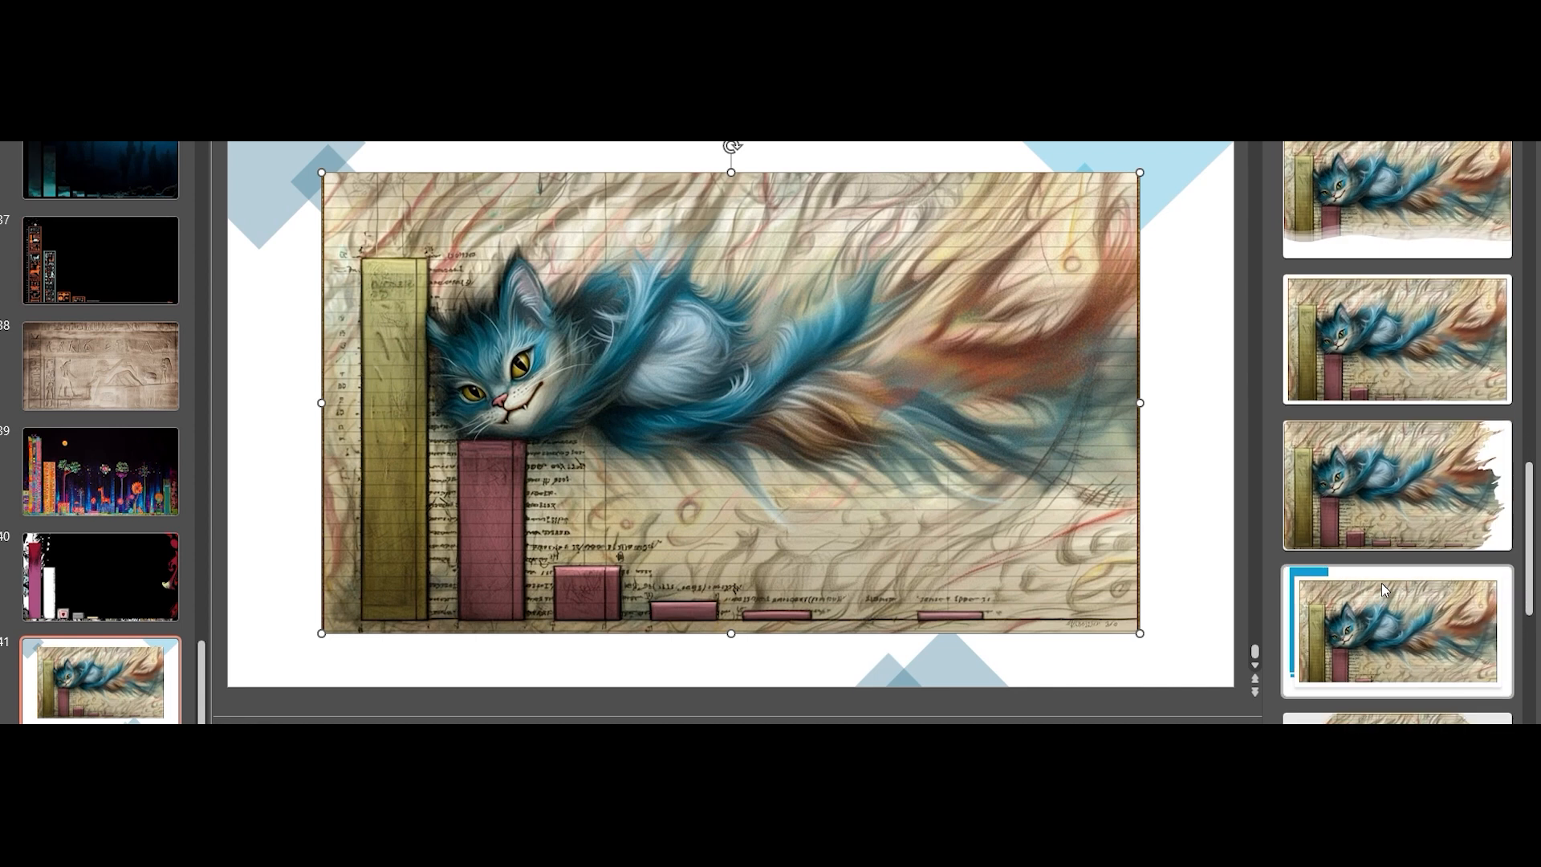
left_click(1397, 320)
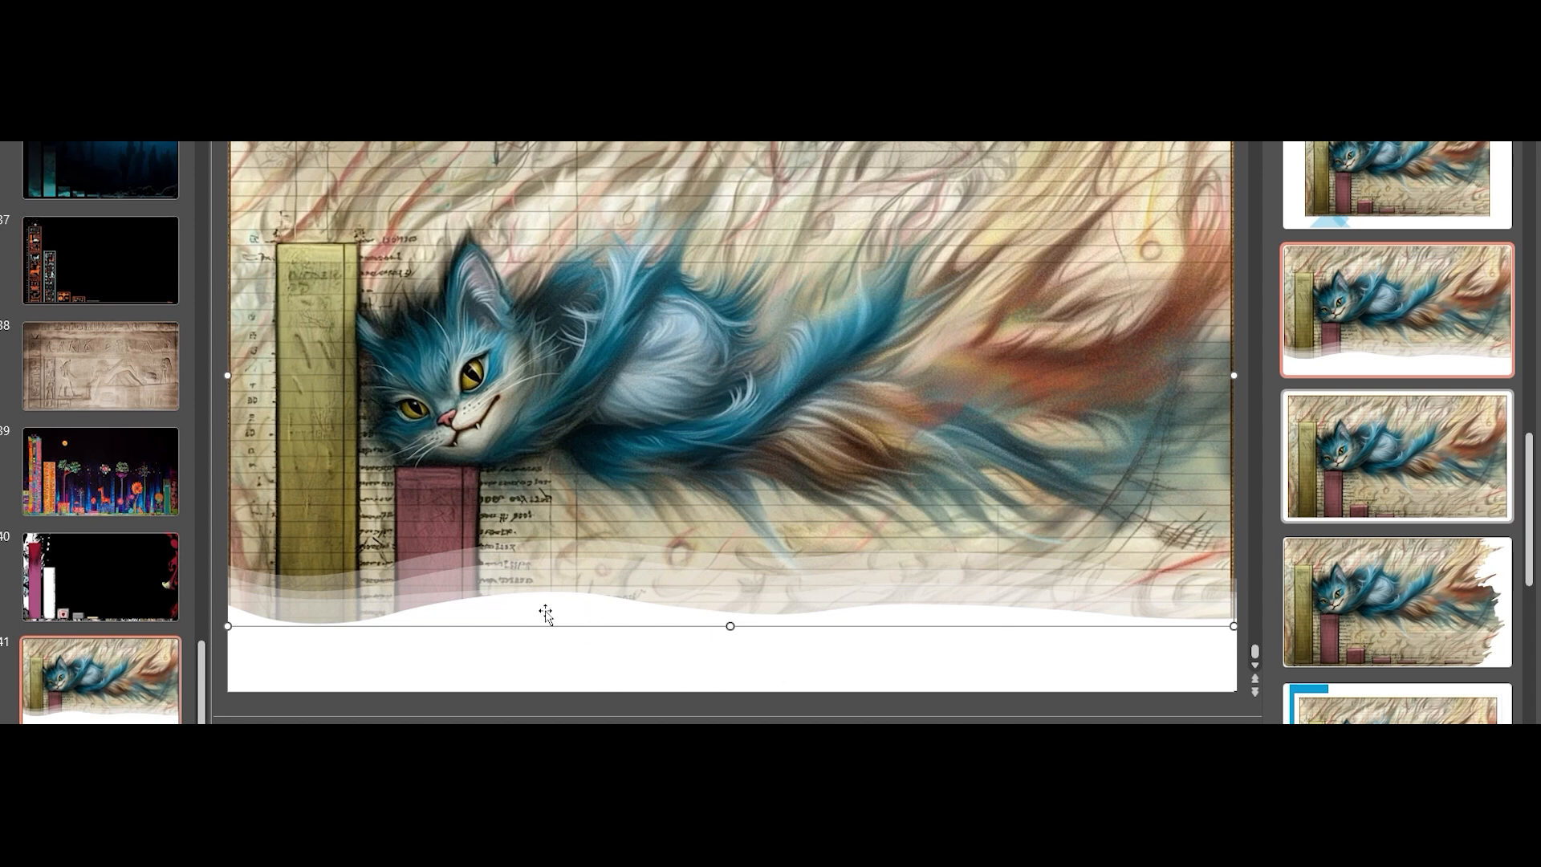
Look through the remaining design ideas and try the one that darkens the left side of the cat picture.
scroll(1436, 615, "down", 6)
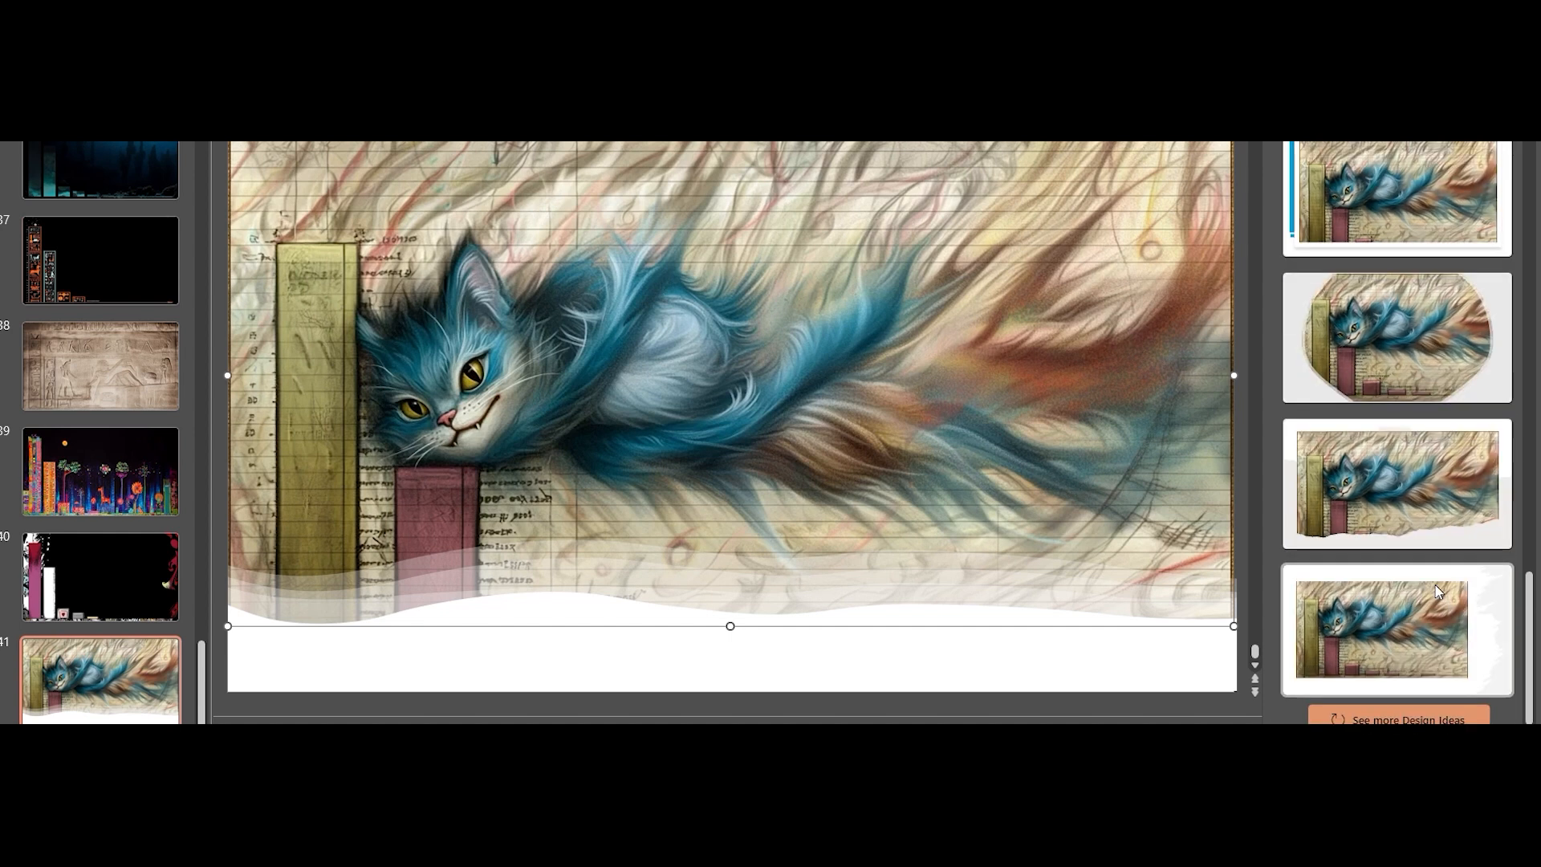
scroll(1438, 579, "down", 3)
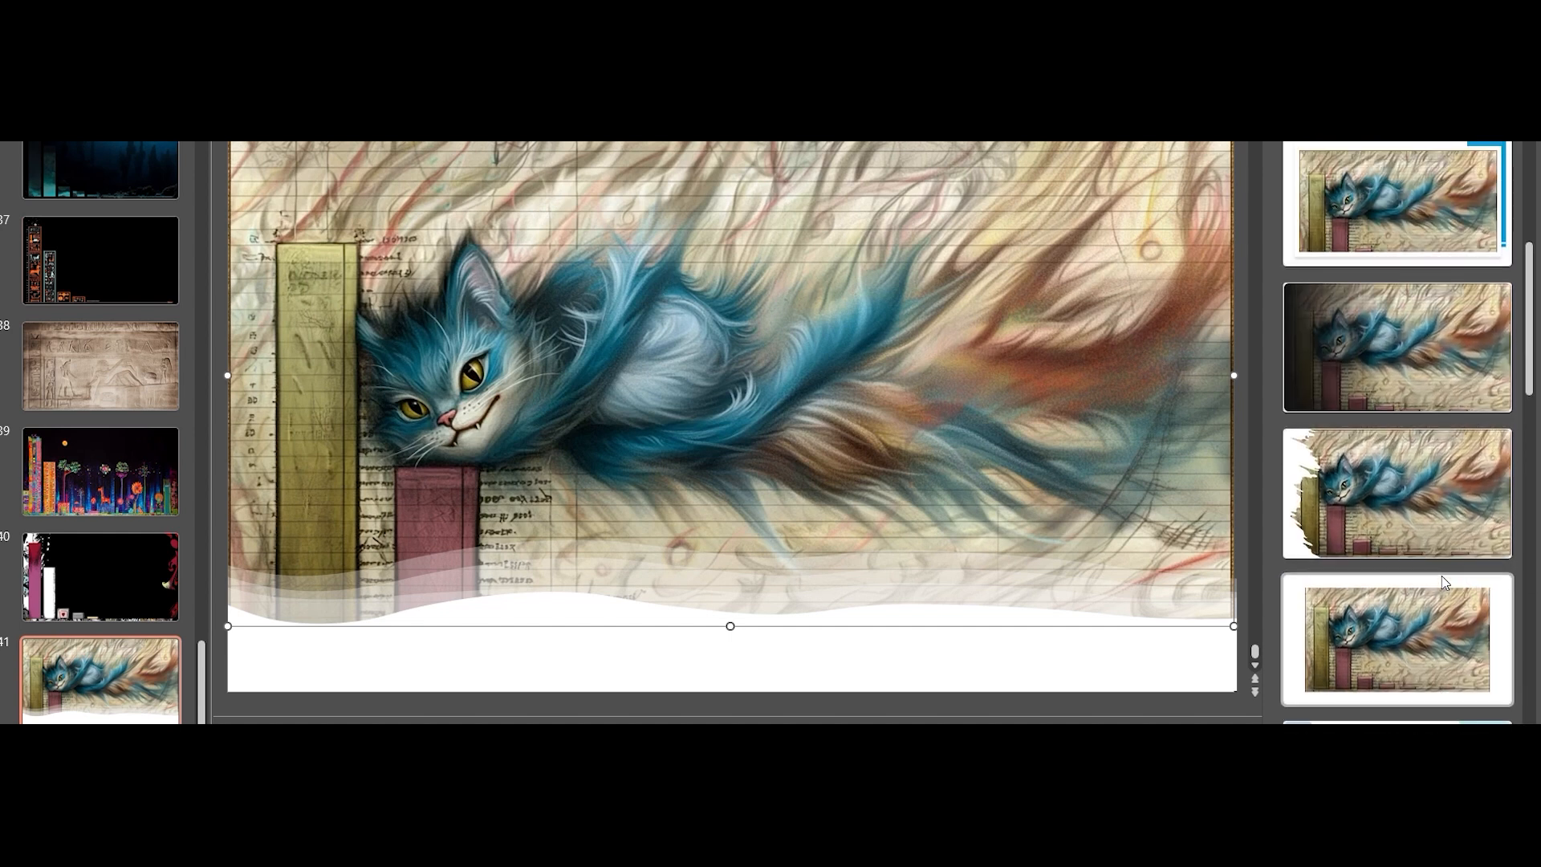
scroll(1442, 576, "up", 2)
left_click(1404, 461)
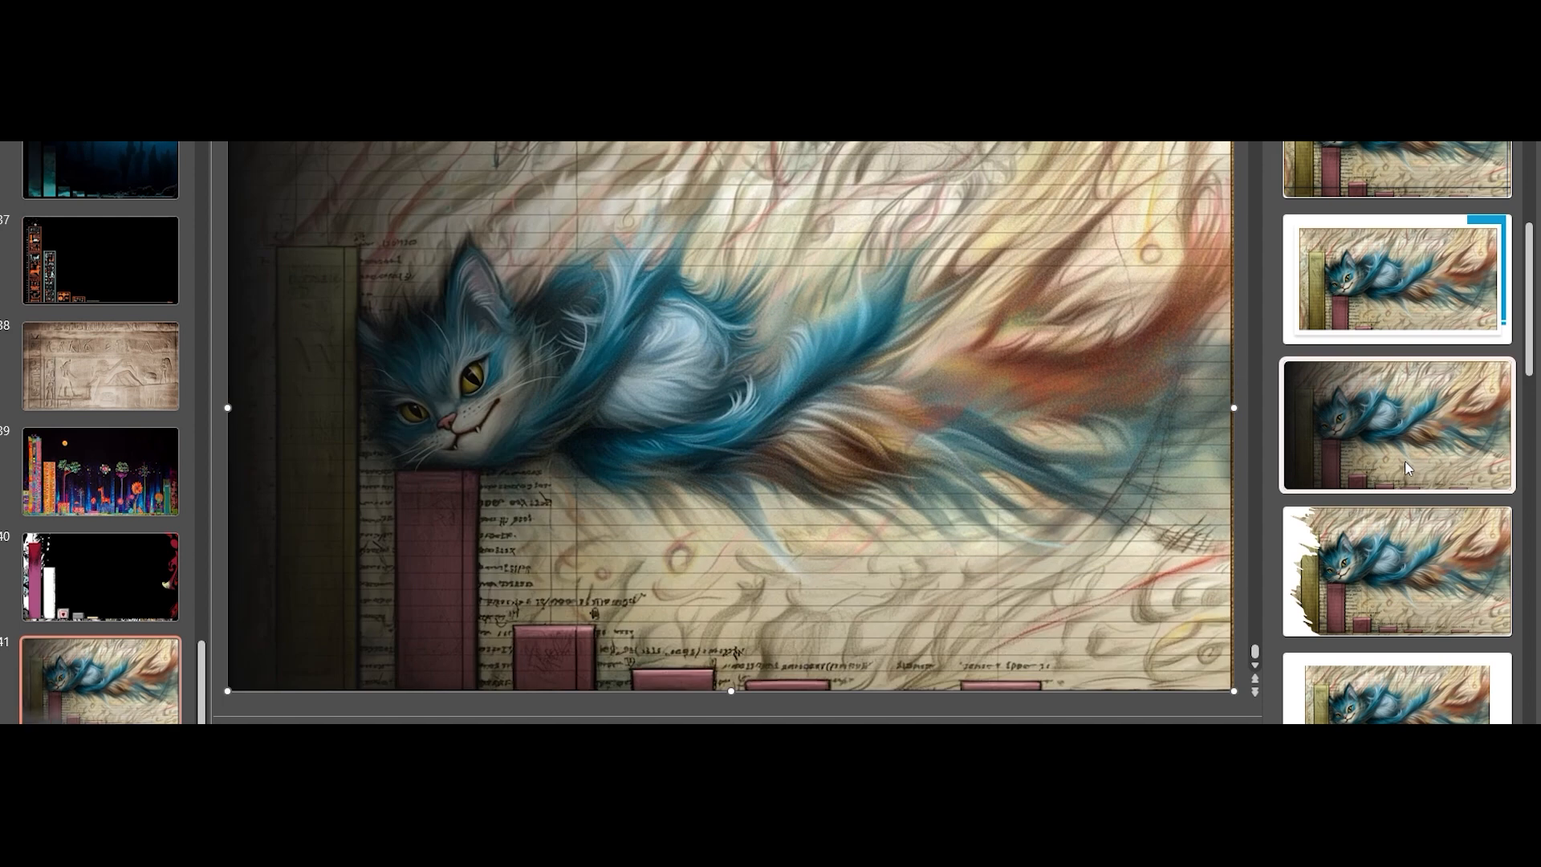
Try the navy-framed design idea and the plain full-slide design idea on the cat slide.
scroll(1395, 499, "up", 2)
scroll(1394, 499, "up", 3)
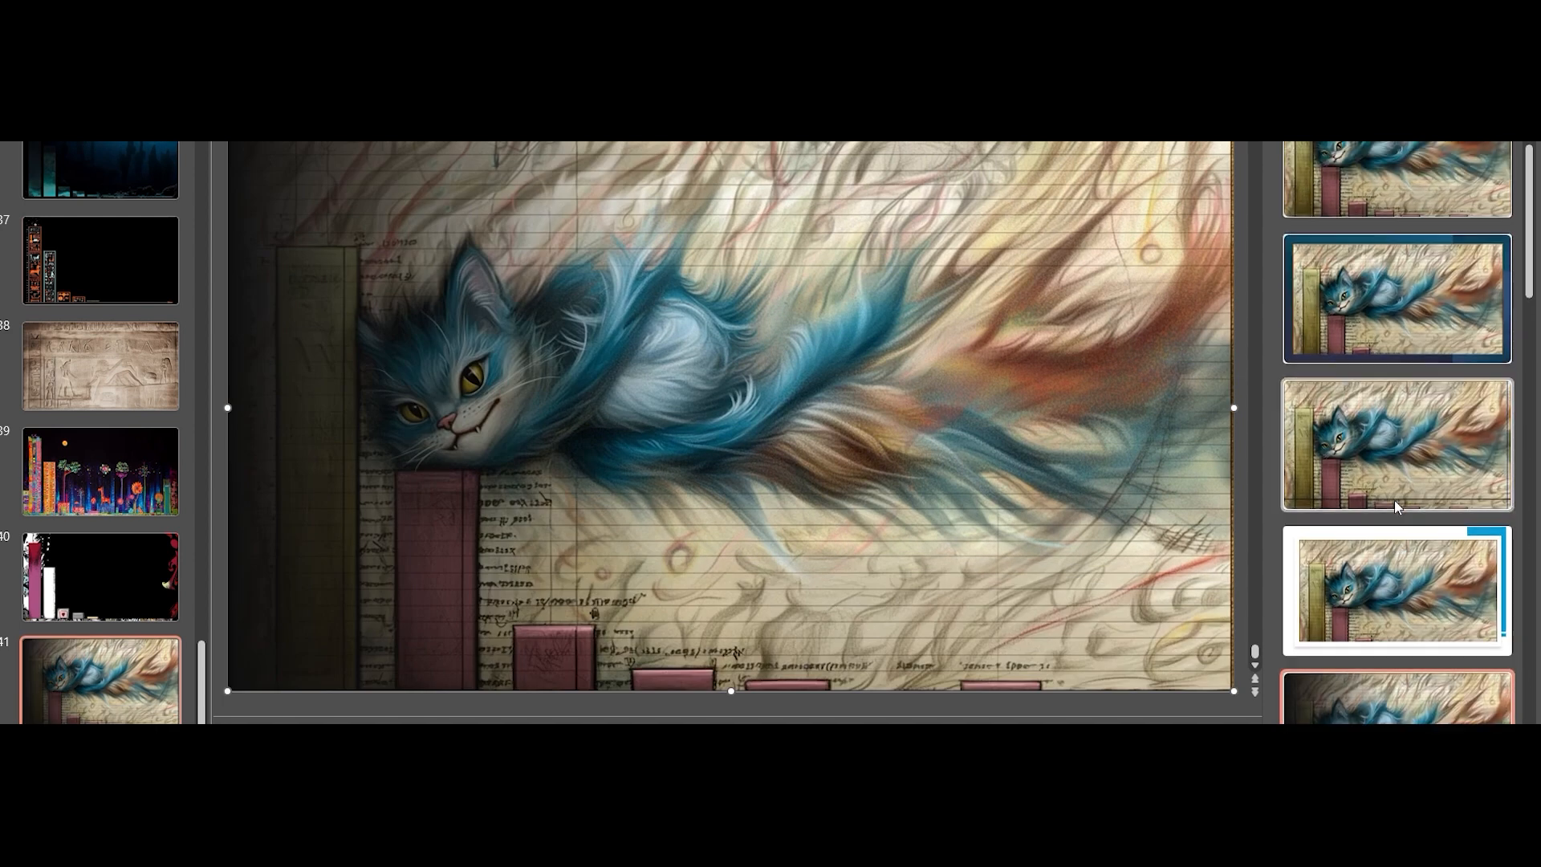
left_click(1404, 388)
left_click(1386, 241)
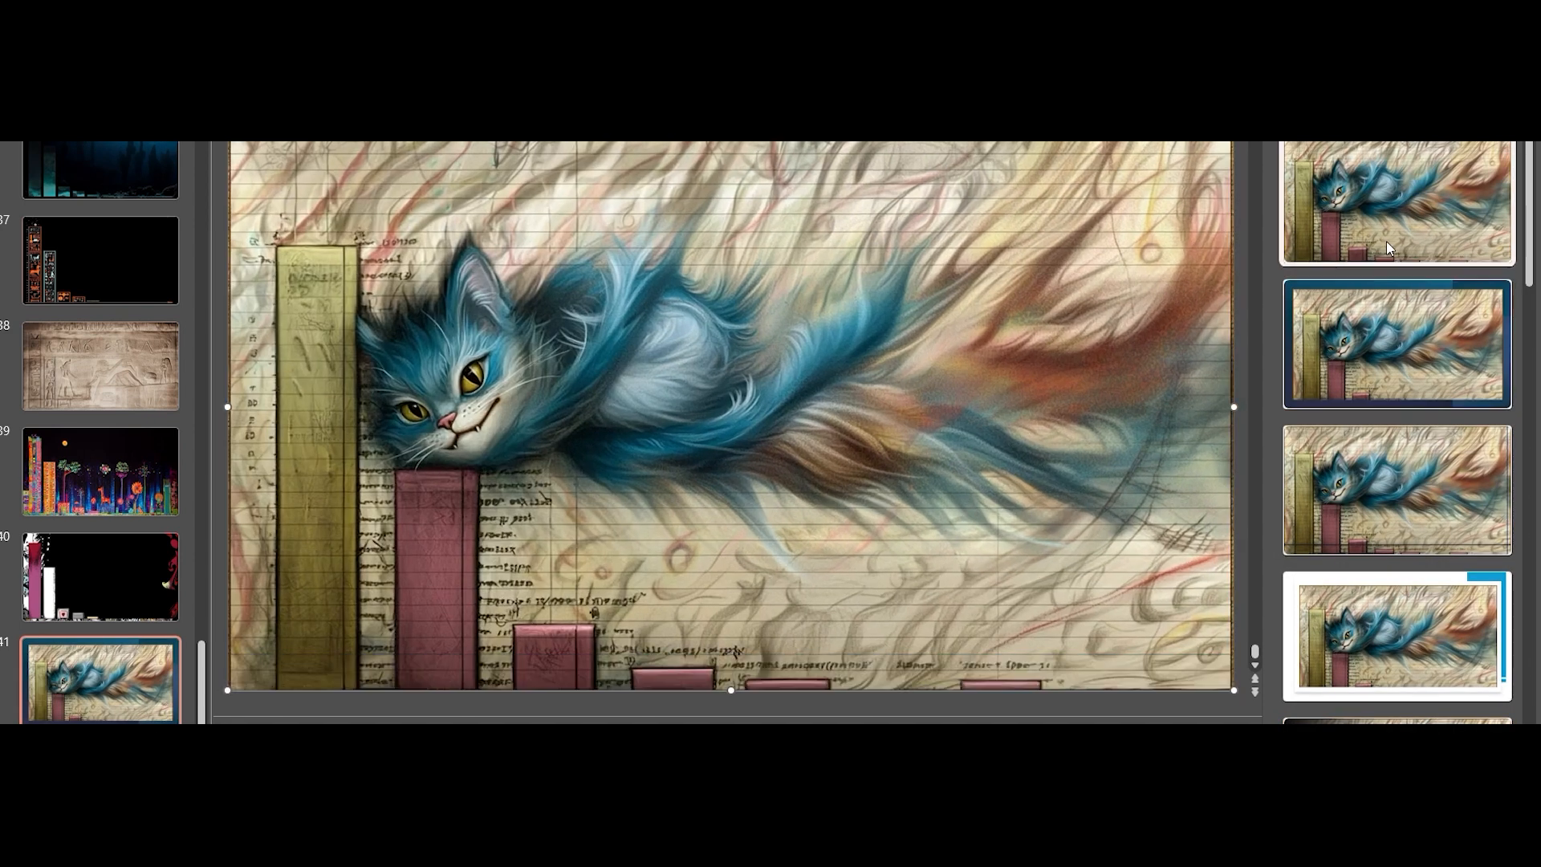
Apply the full-slide design idea with thin dark lines crossing near the lower and right edges of the cat picture.
left_click(1383, 518)
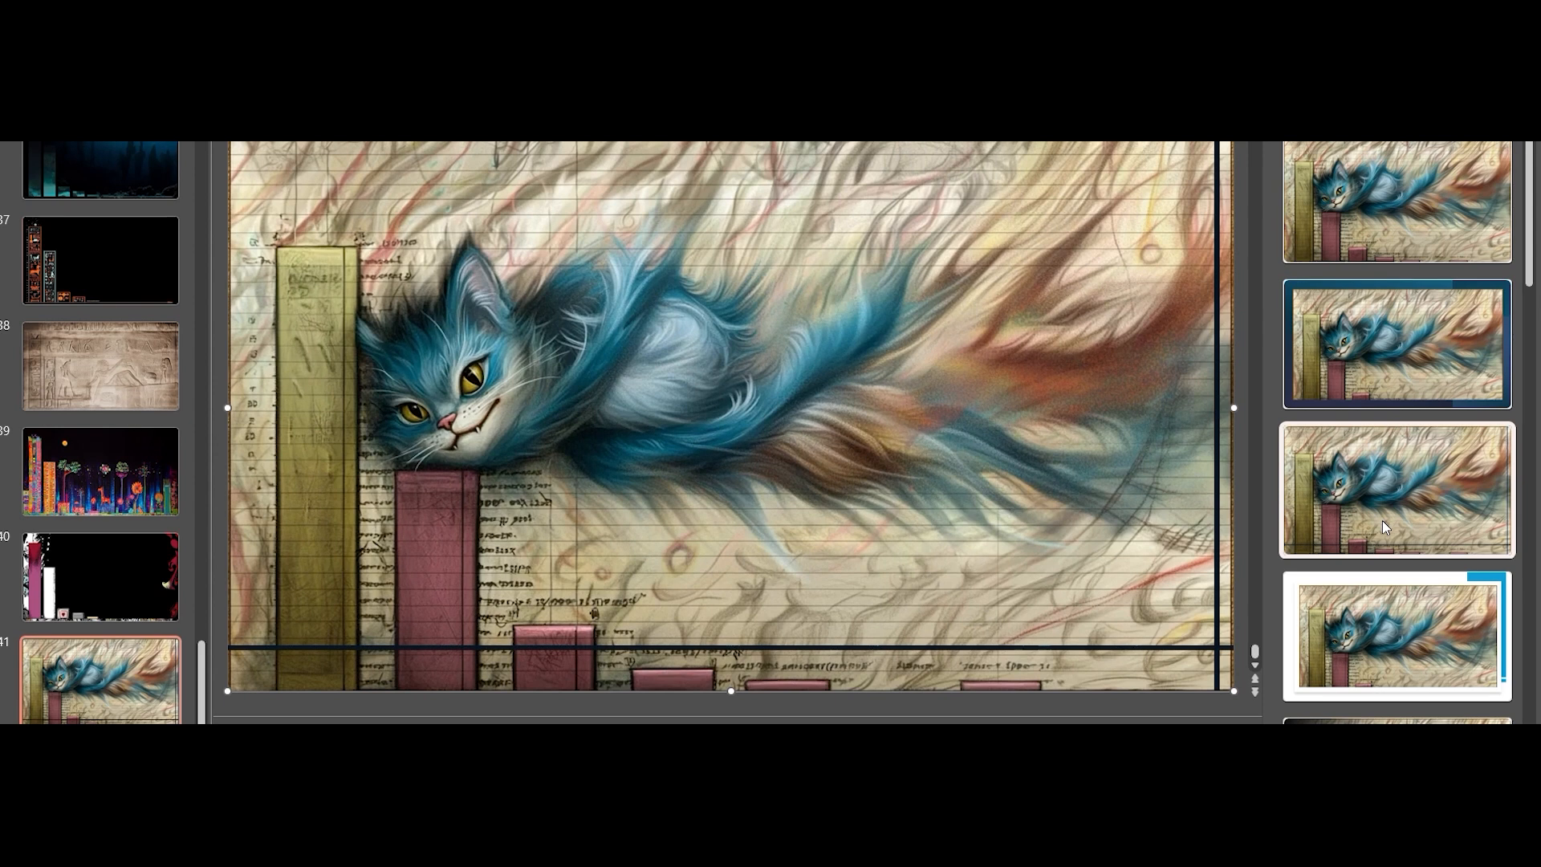
scroll(1379, 652, "down", 2)
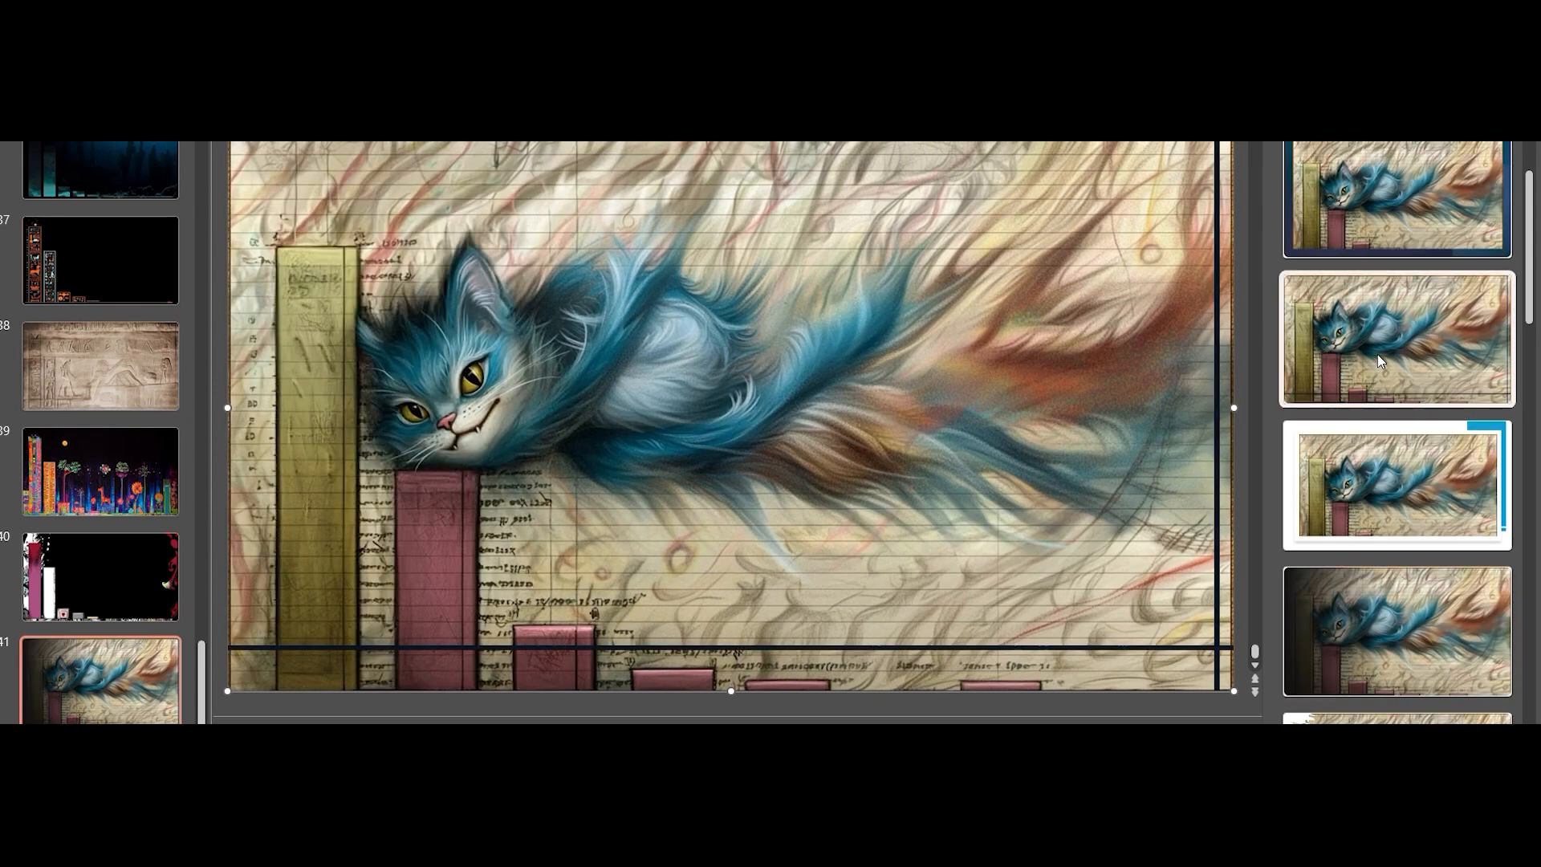
left_click(1377, 354)
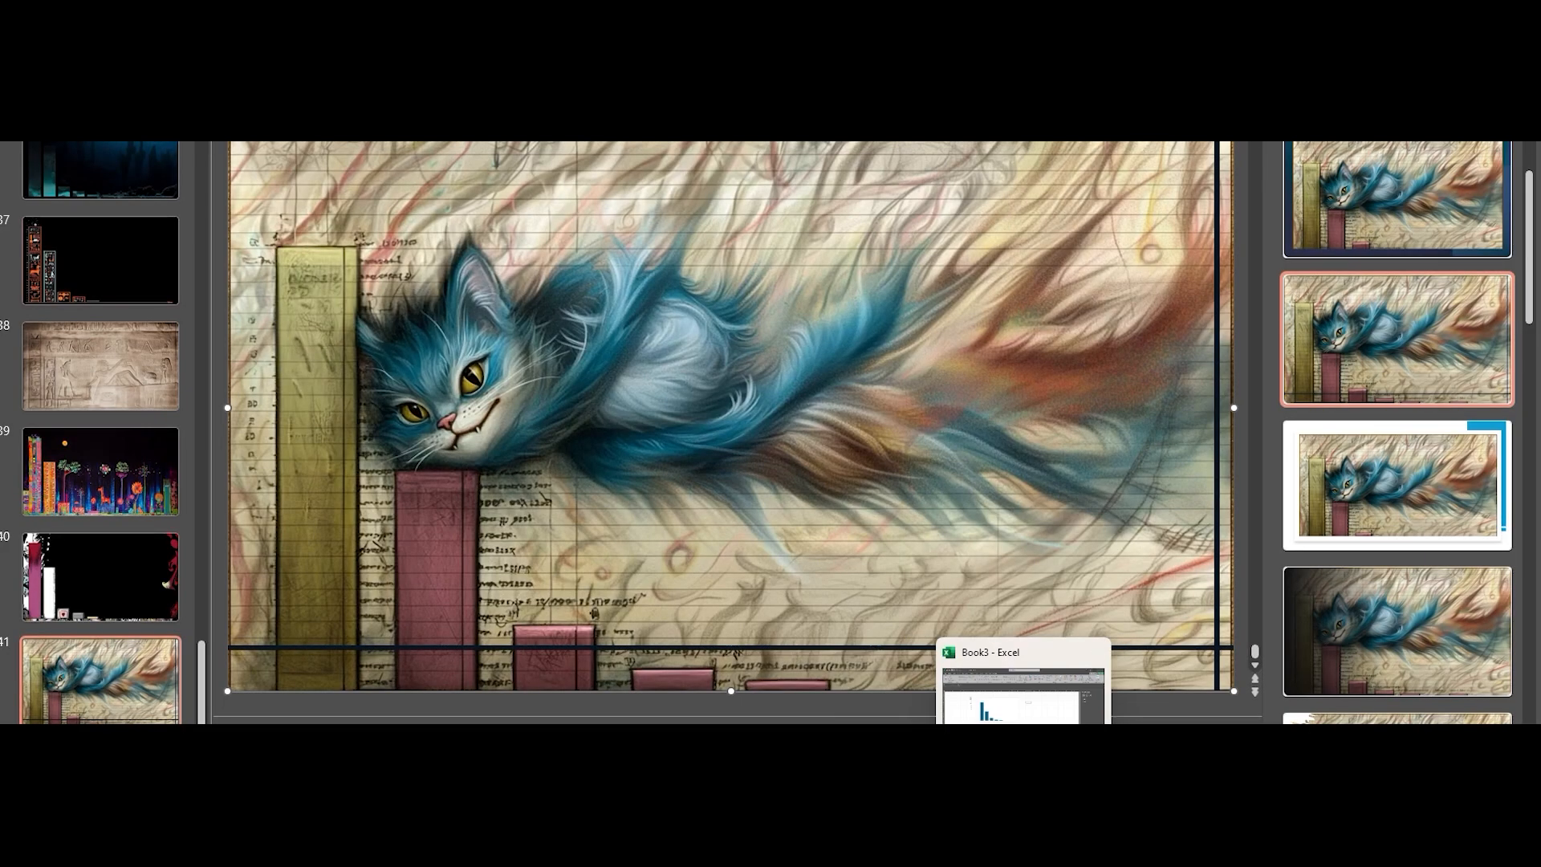
Check the chart values in the Book3 Excel workbook, then add a text label reading 500 above the first bar in PowerPoint.
left_click(1039, 720)
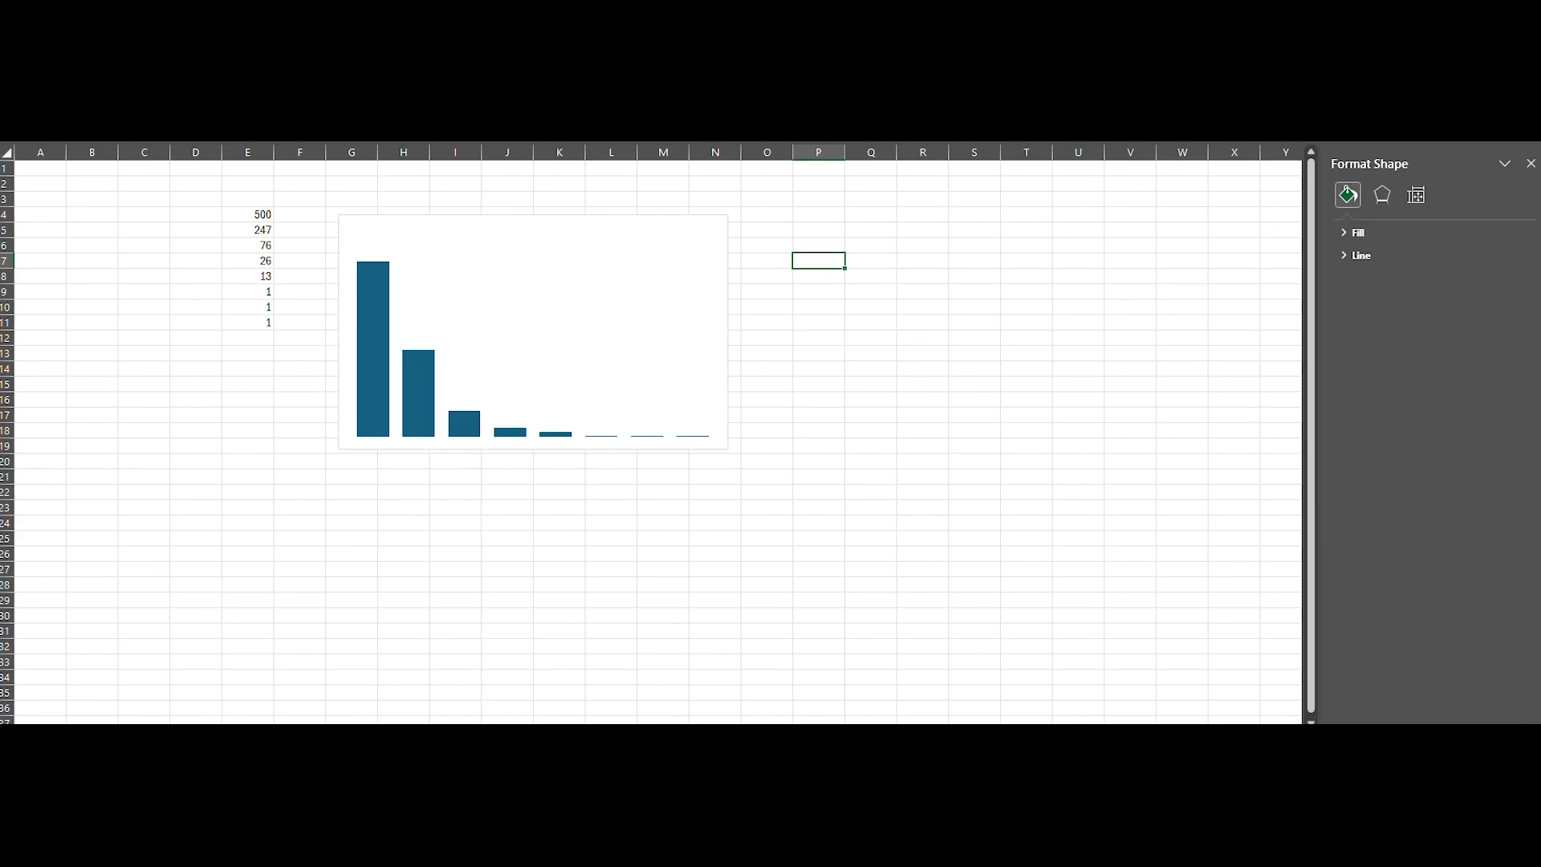
left_click_drag(457, 143, 2, 361)
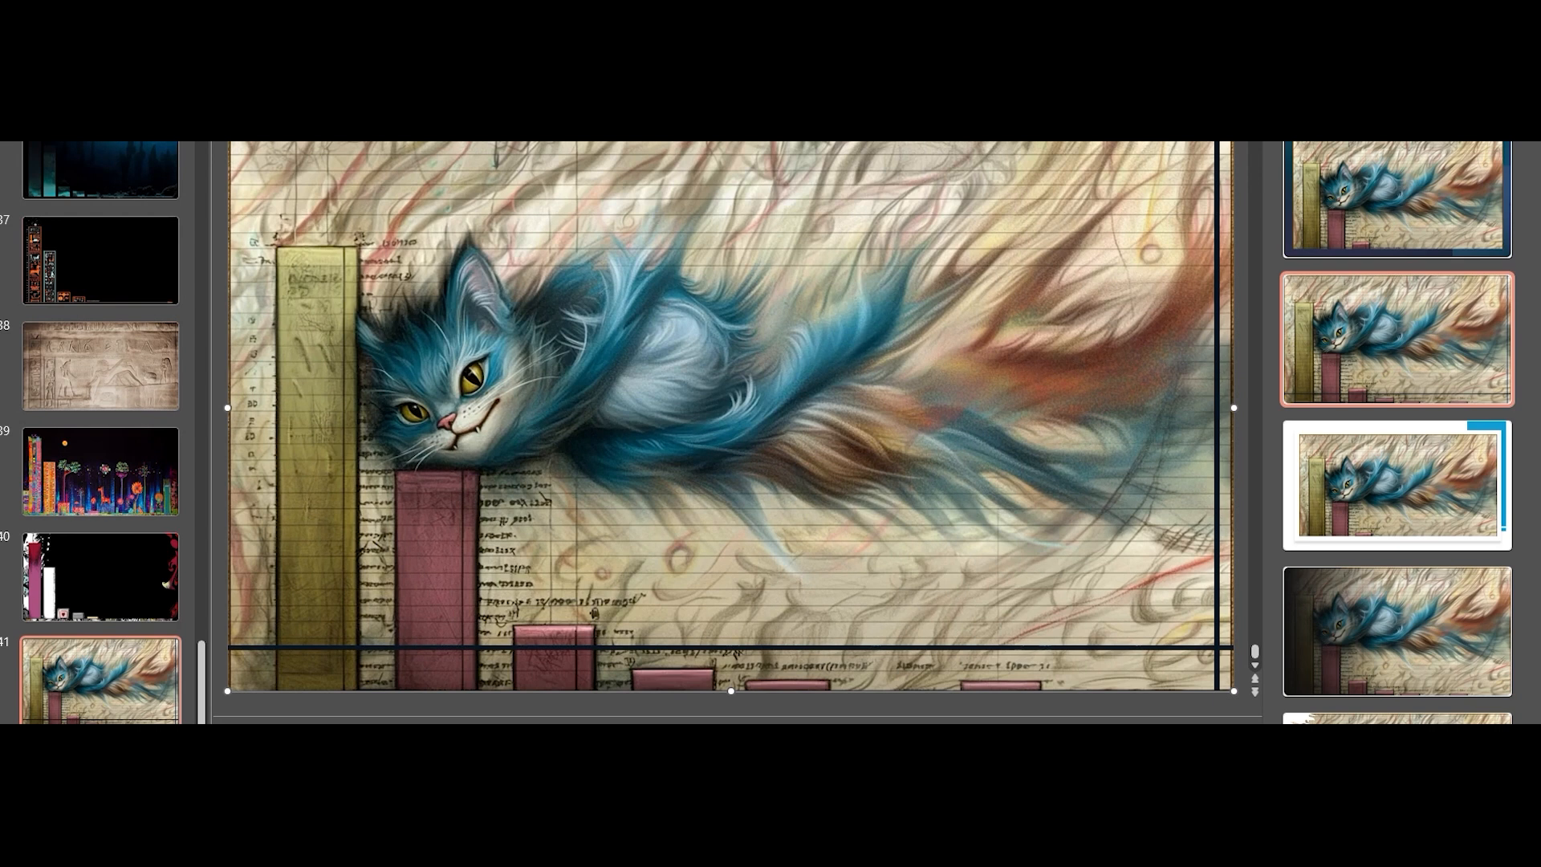
left_click(713, 173)
type("500")
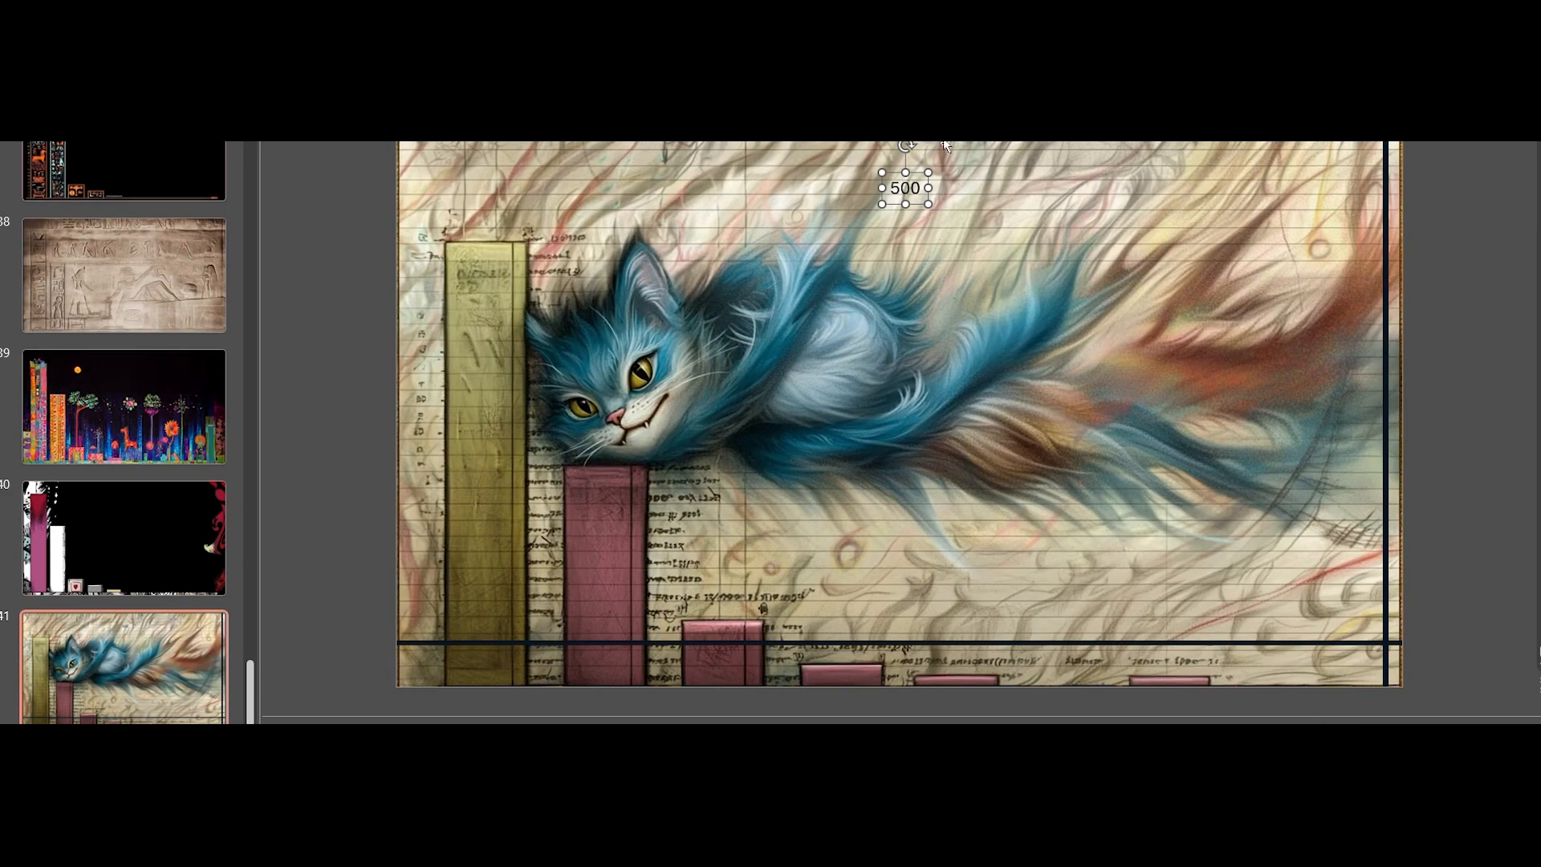
left_click_drag(919, 172, 498, 209)
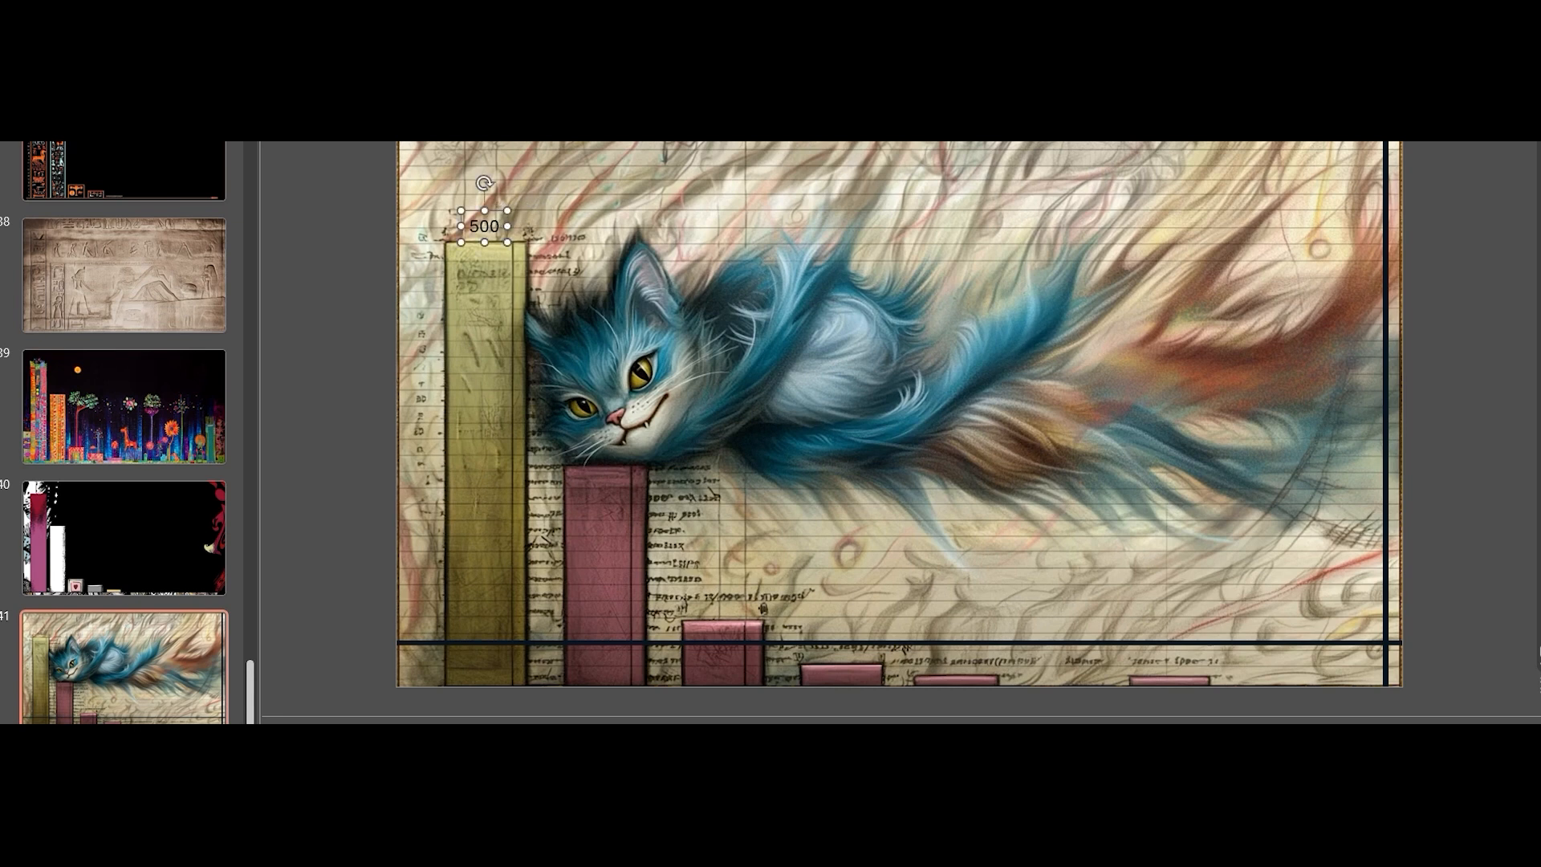
Place a copy of the 500 label on the second bar and lower the original into the first bar's upper end.
left_click(642, 76)
left_click(666, 143)
key("ctrl+v")
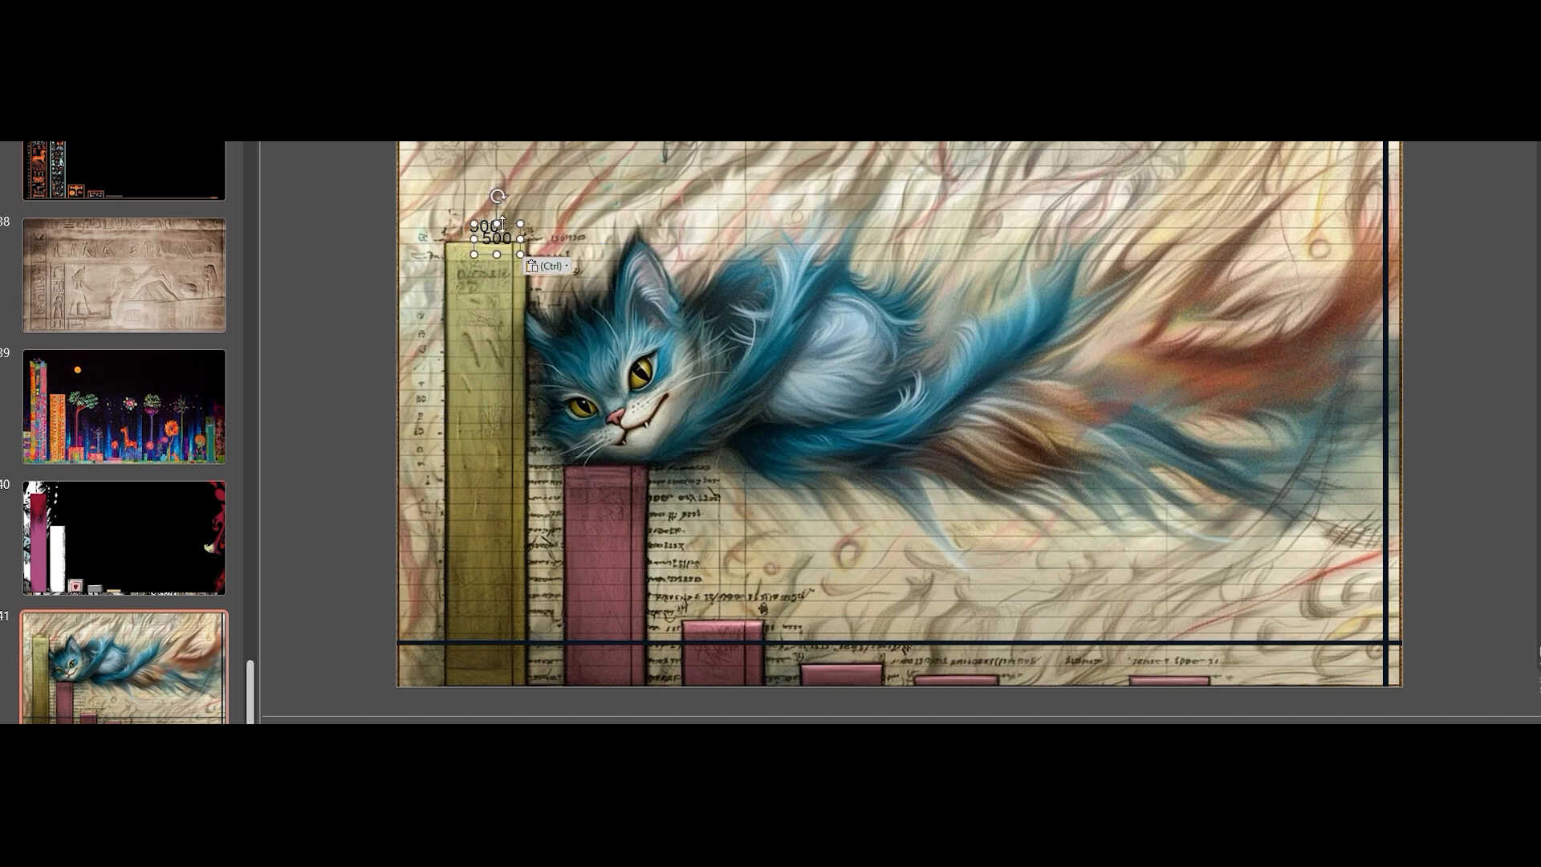
left_click_drag(506, 225, 611, 475)
left_click(484, 199)
left_click_drag(490, 213, 491, 249)
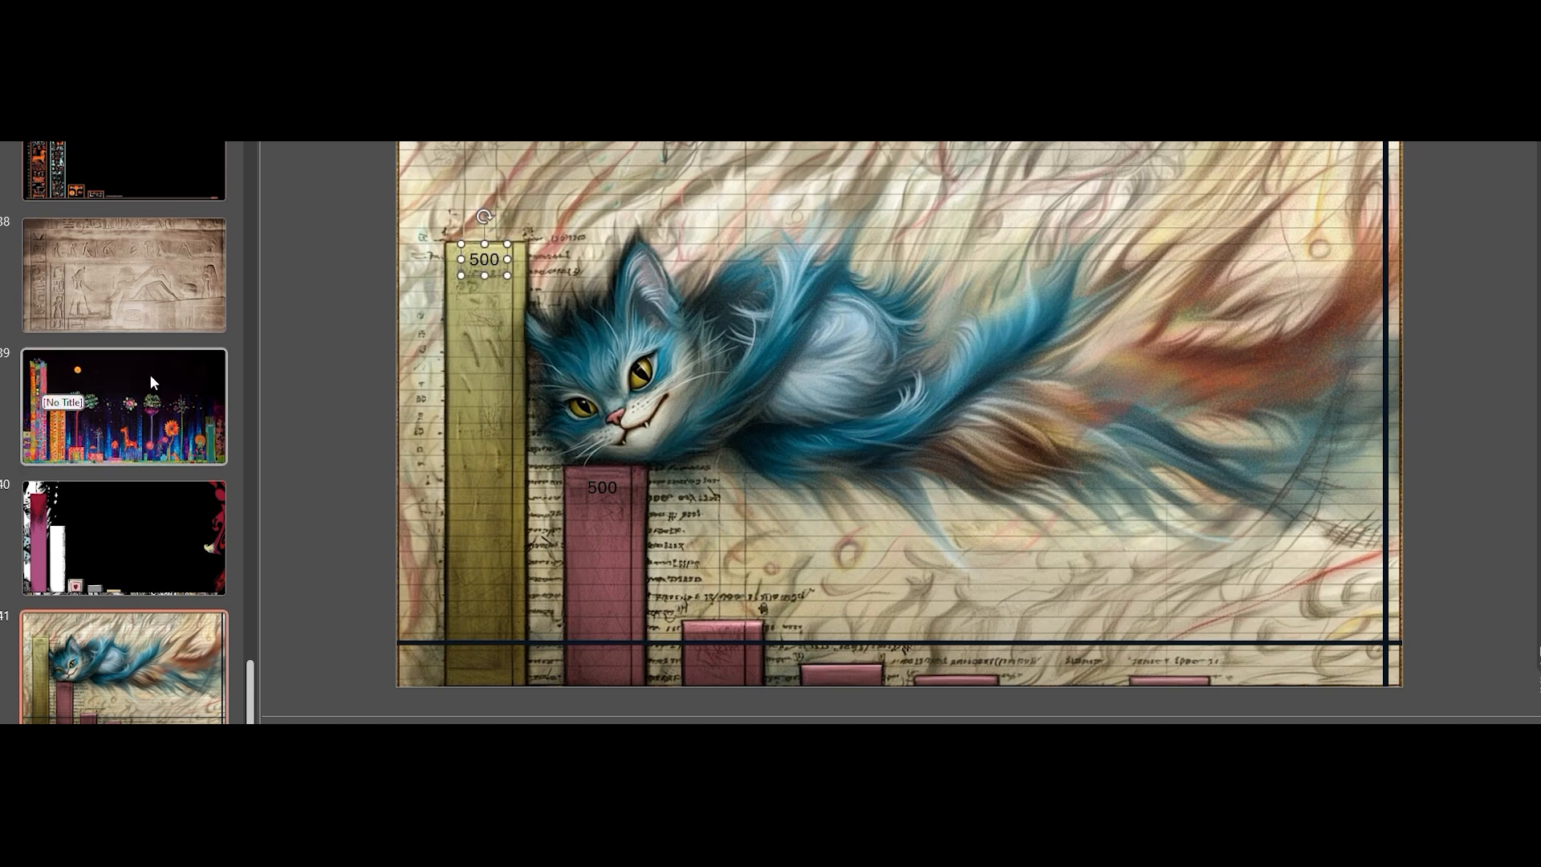
Change the label on the second bar to 247.
left_click(600, 491)
double_click(600, 488)
type("247")
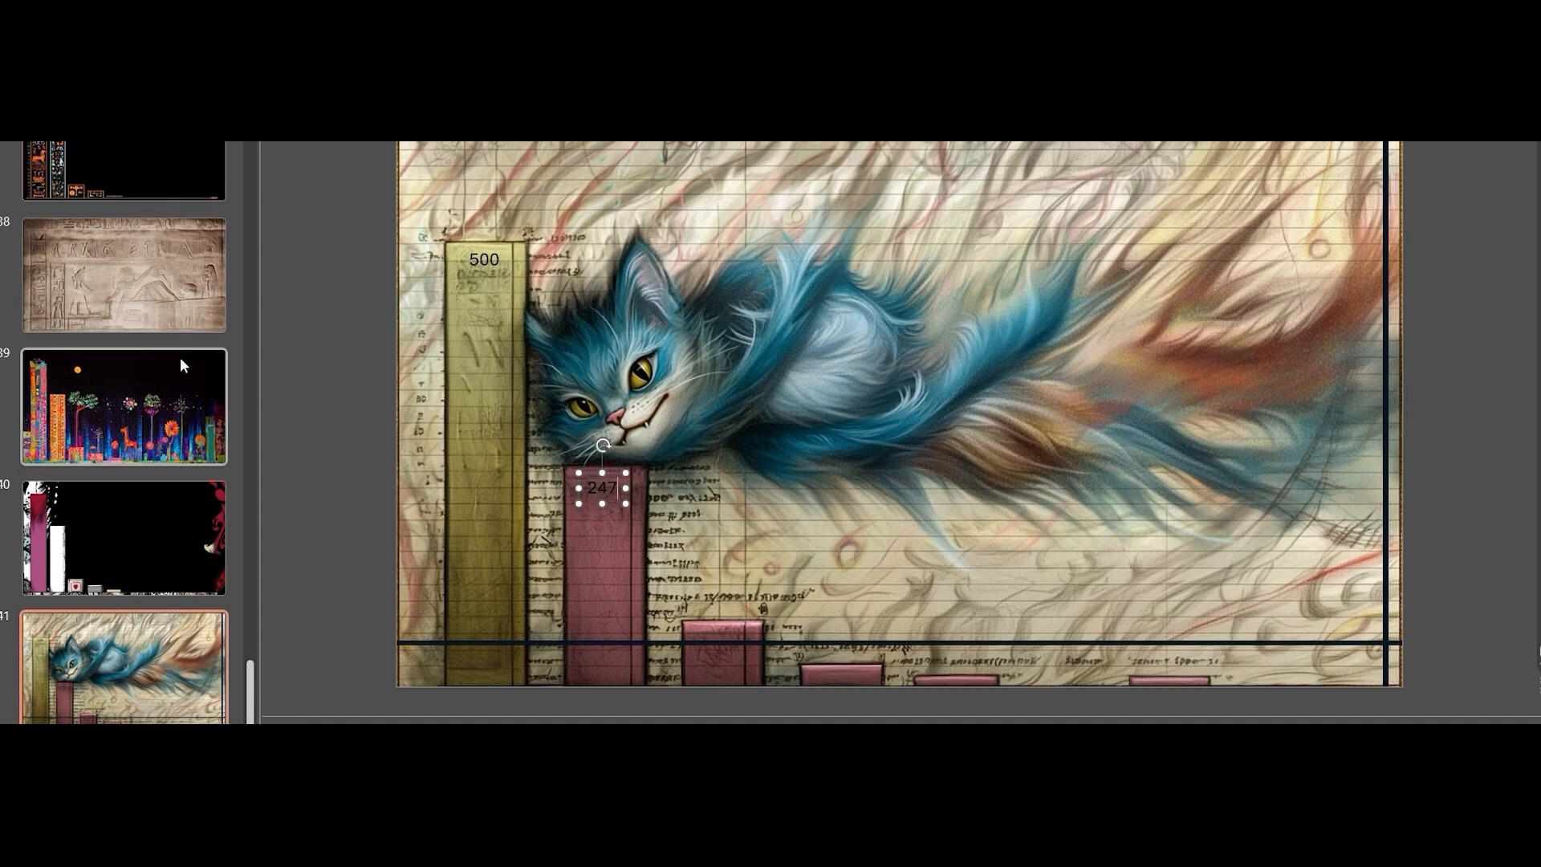
left_click(638, 514)
Place another copy of the label just above the third bar and change it to 76.
key("ctrl+v")
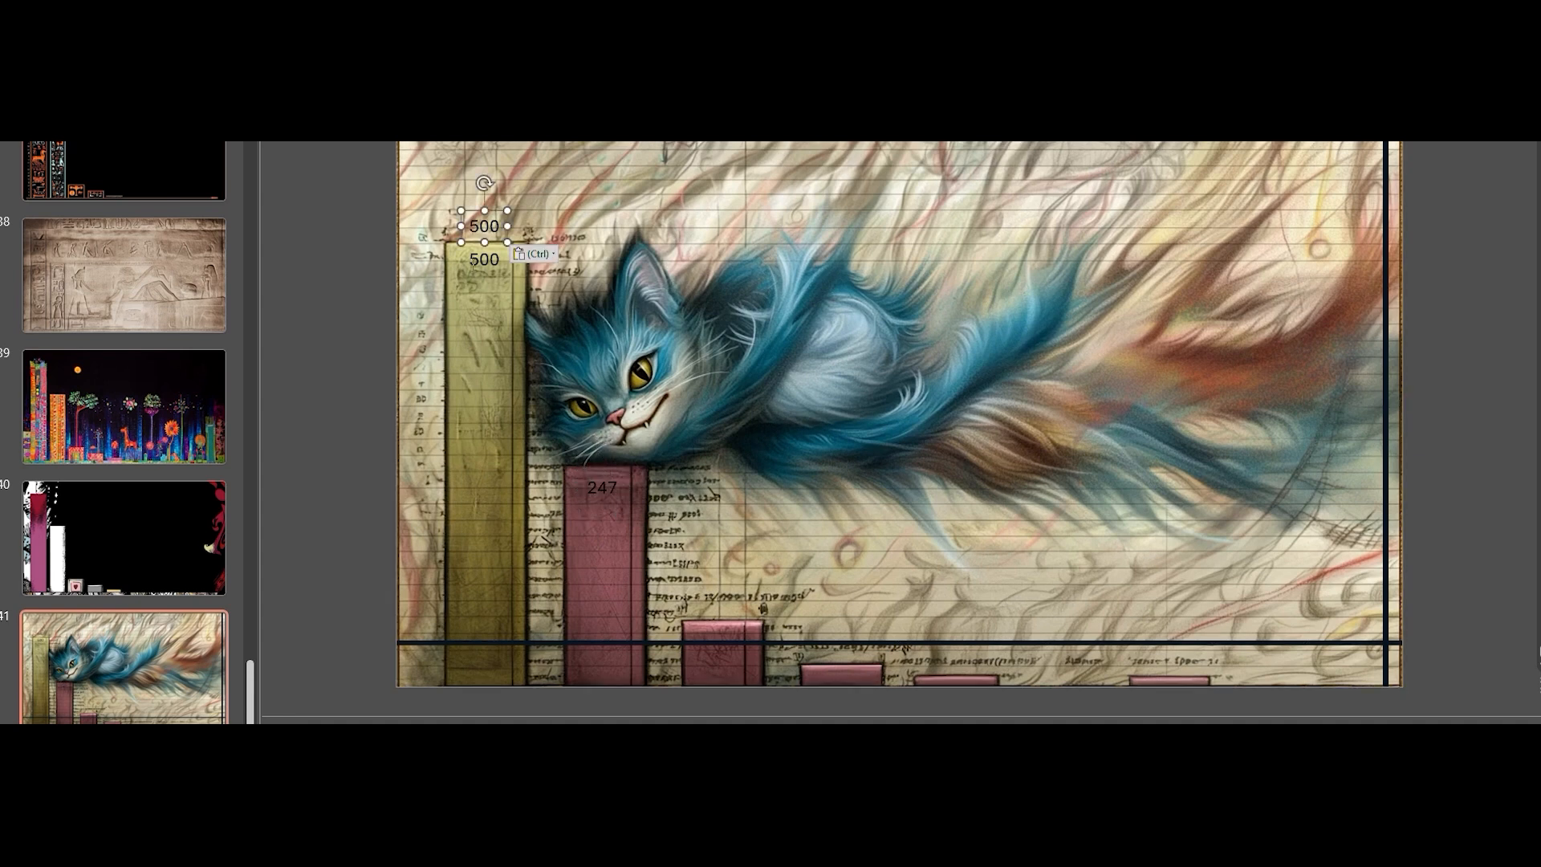
left_click_drag(495, 214, 733, 596)
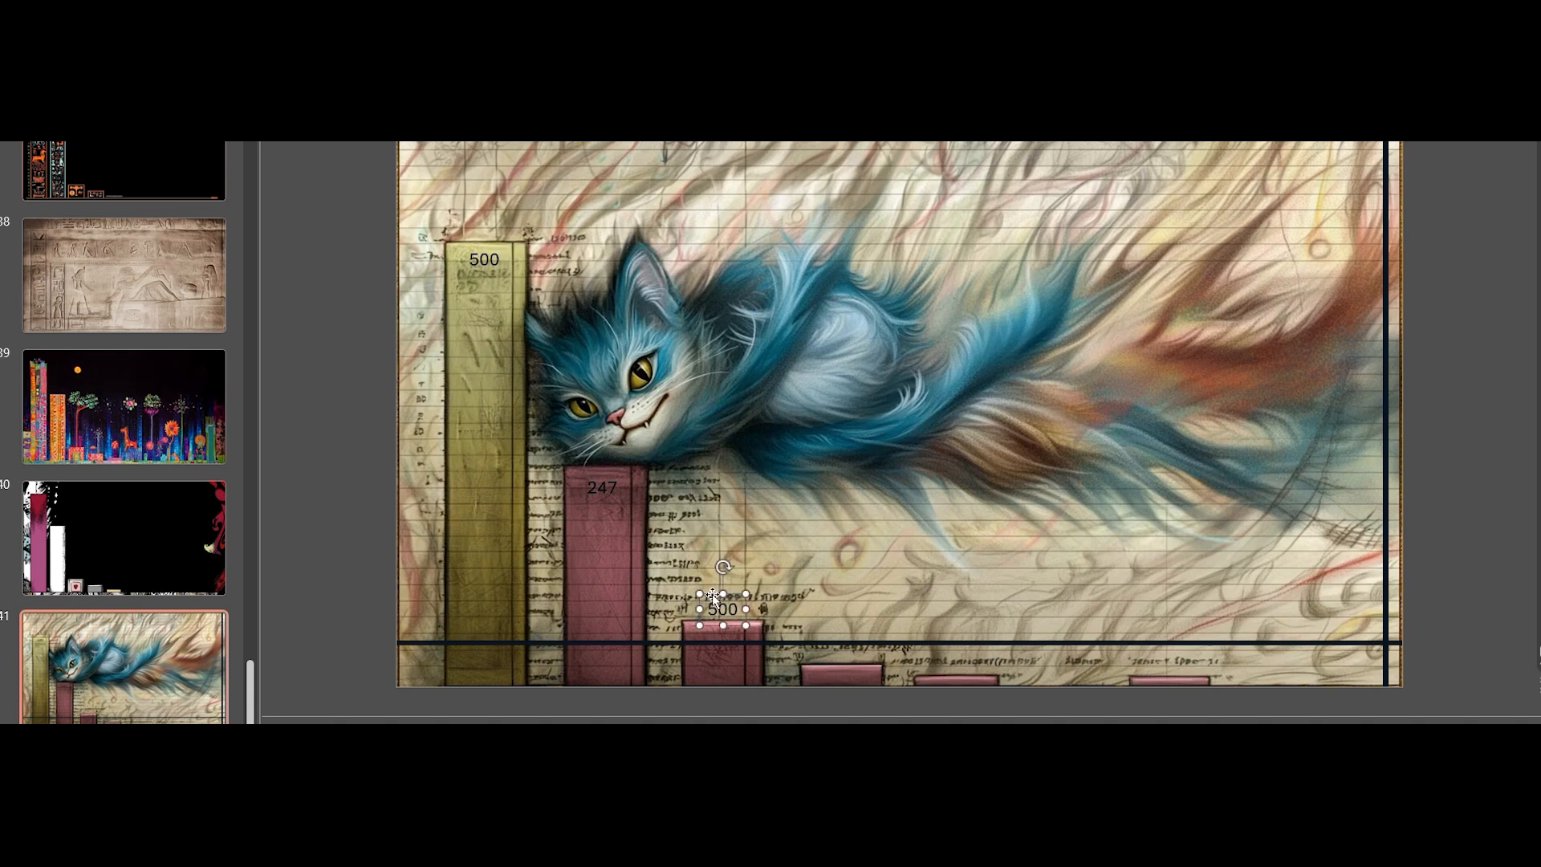
double_click(724, 610)
type("76")
Add a copy of the label above the fourth bar and change it to 26.
key("ctrl+v")
left_click_drag(743, 603, 846, 644)
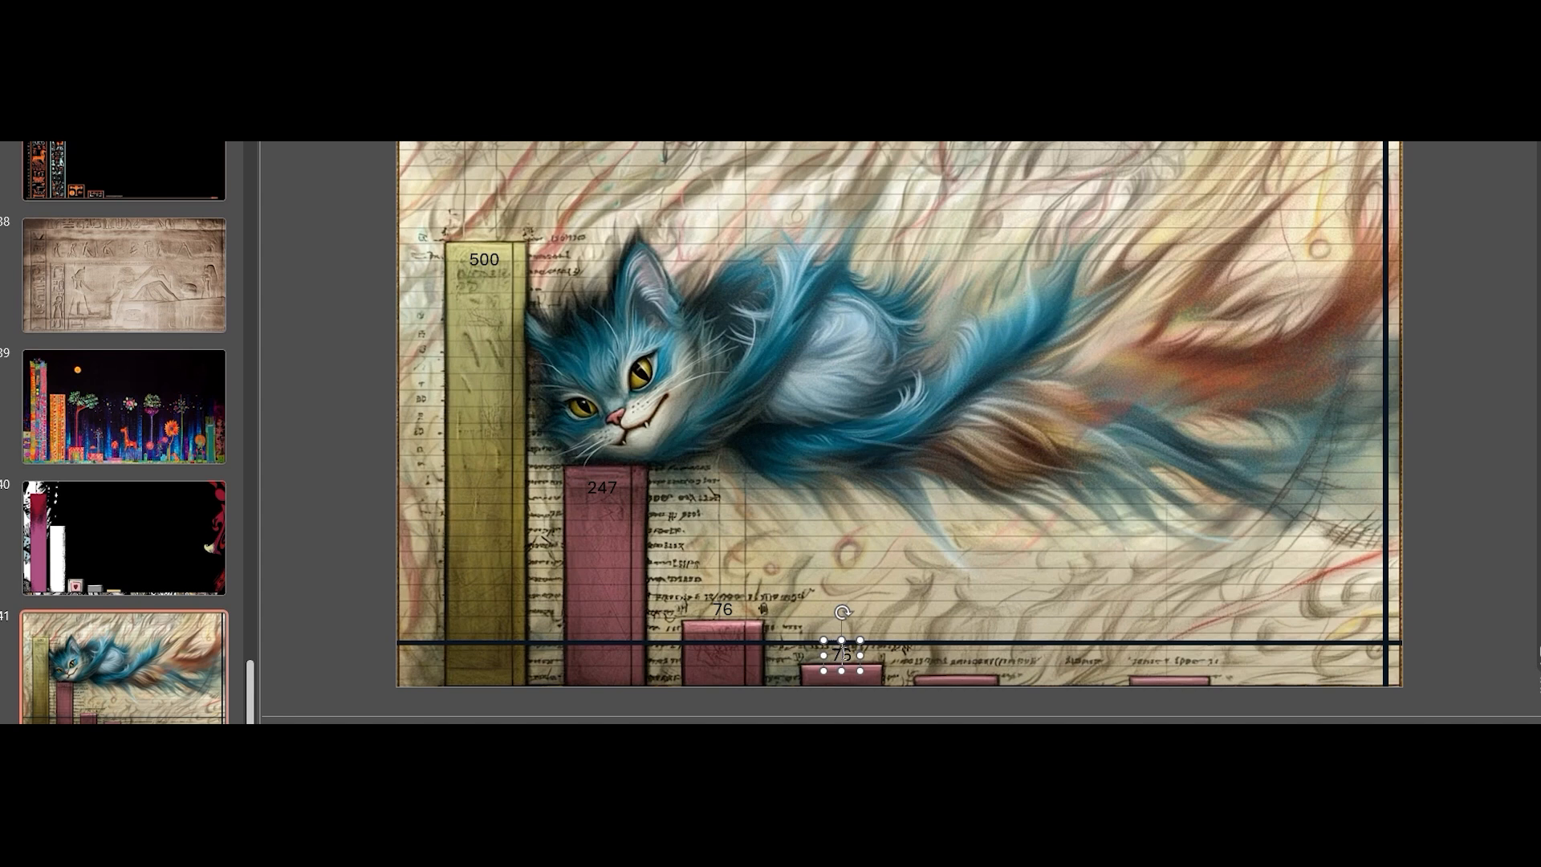
double_click(841, 655)
type("26")
left_click(880, 647)
Give the 500, 247, 76 and 26 value labels a solid white fill with 60% transparency.
left_click(850, 655)
left_click(718, 594, "shift")
left_click(593, 482, "shift")
left_click(477, 258, "shift")
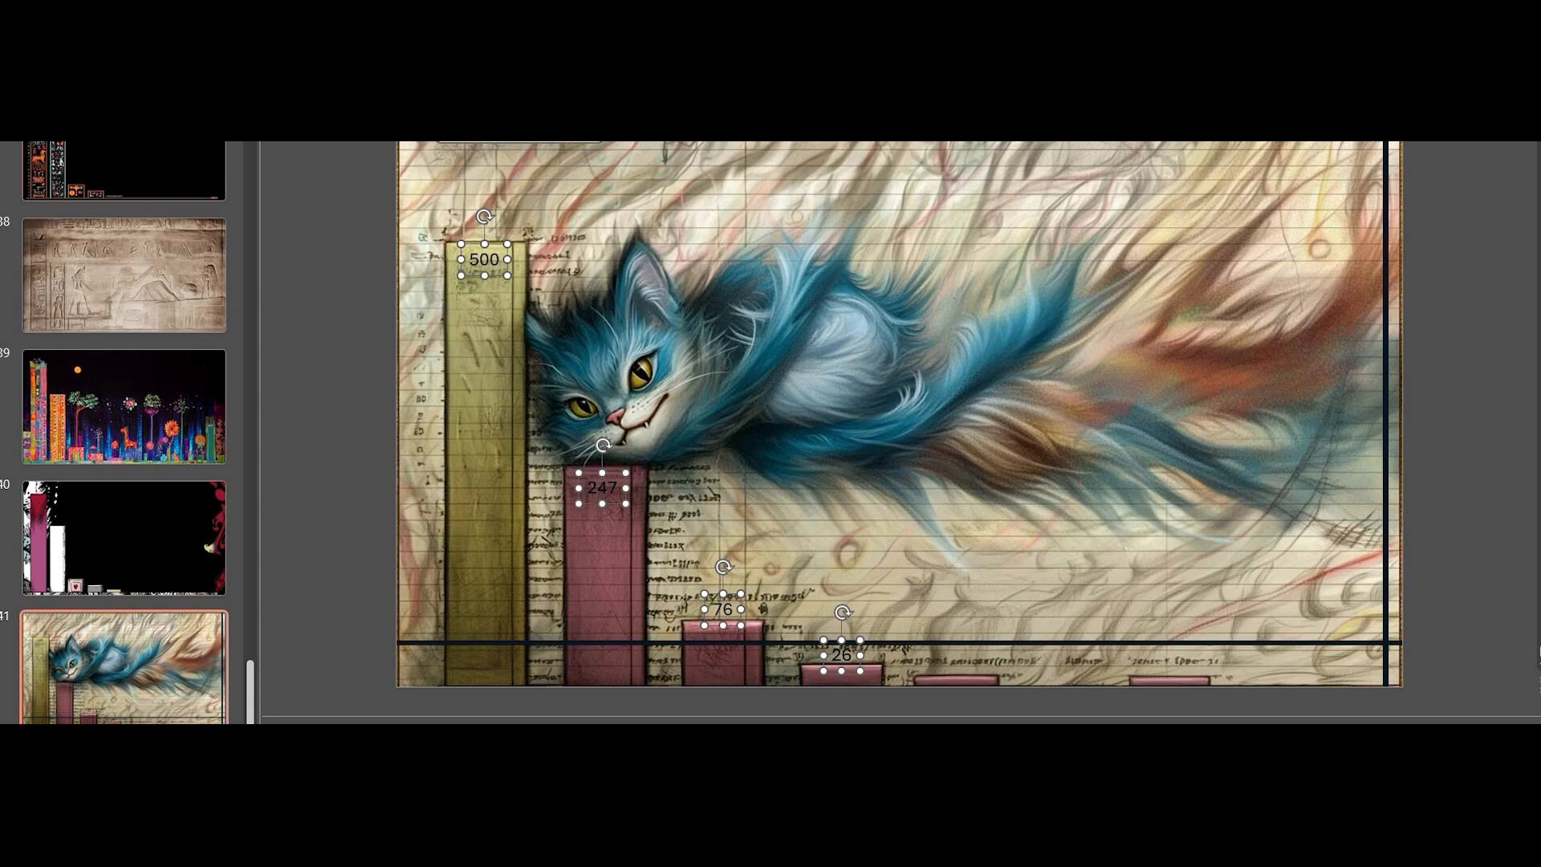
right_click(499, 244)
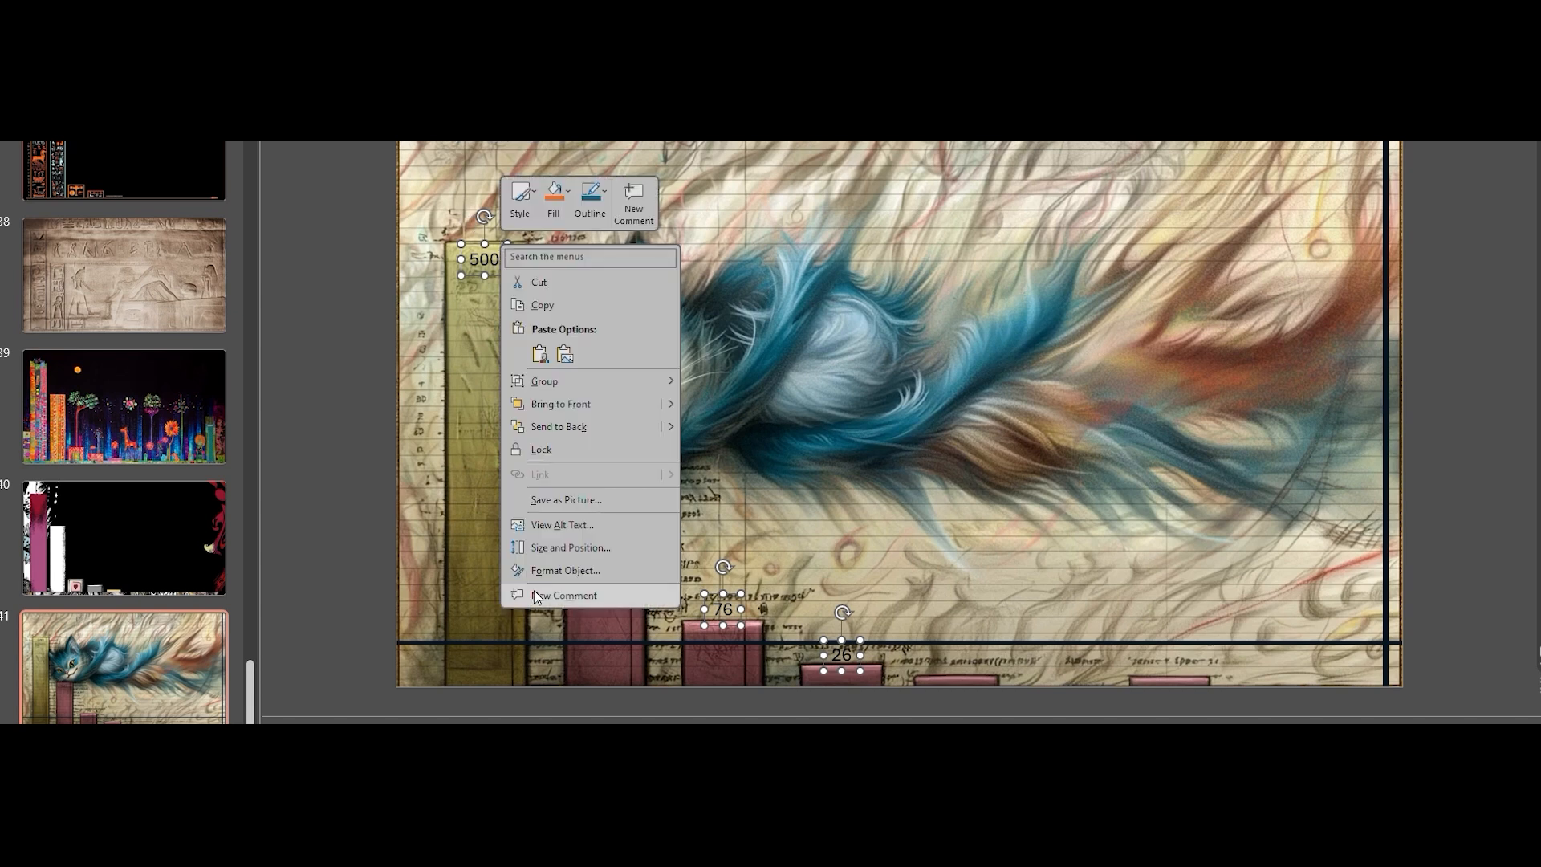
left_click(554, 570)
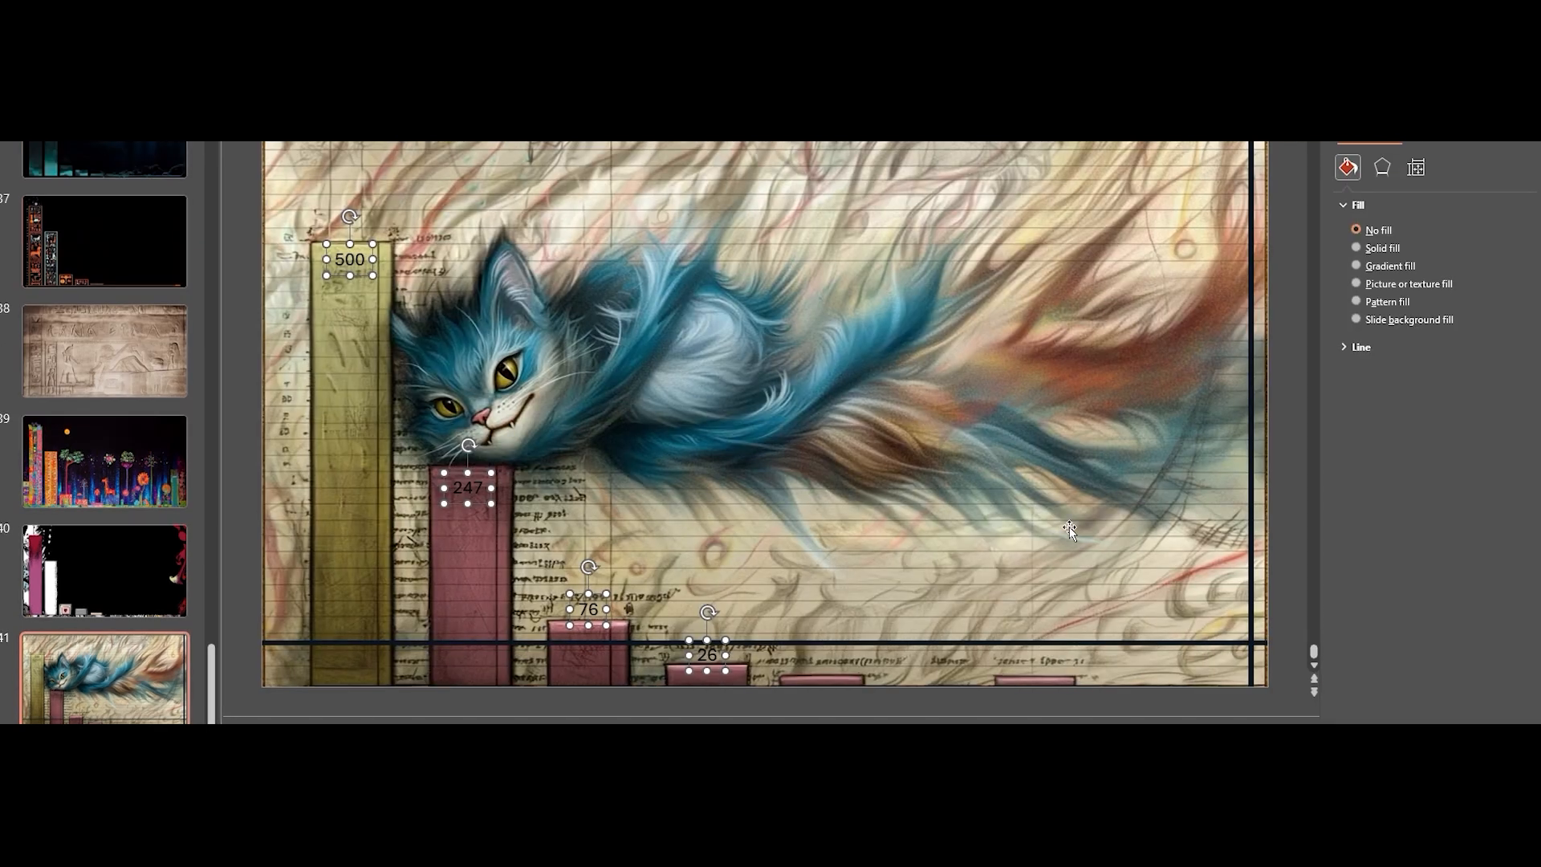
left_click(1382, 249)
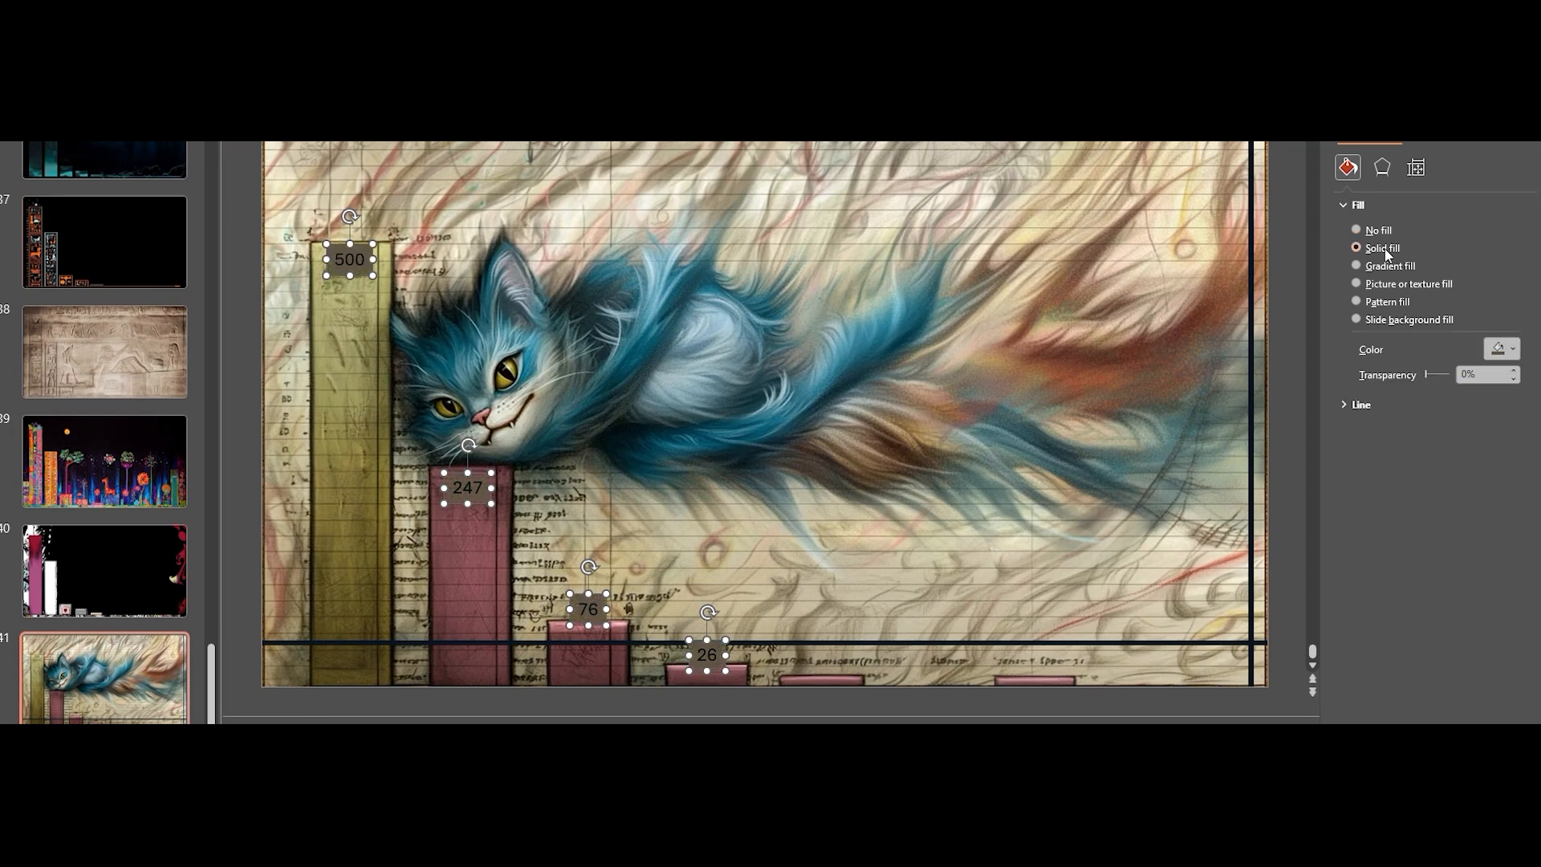
left_click(1510, 356)
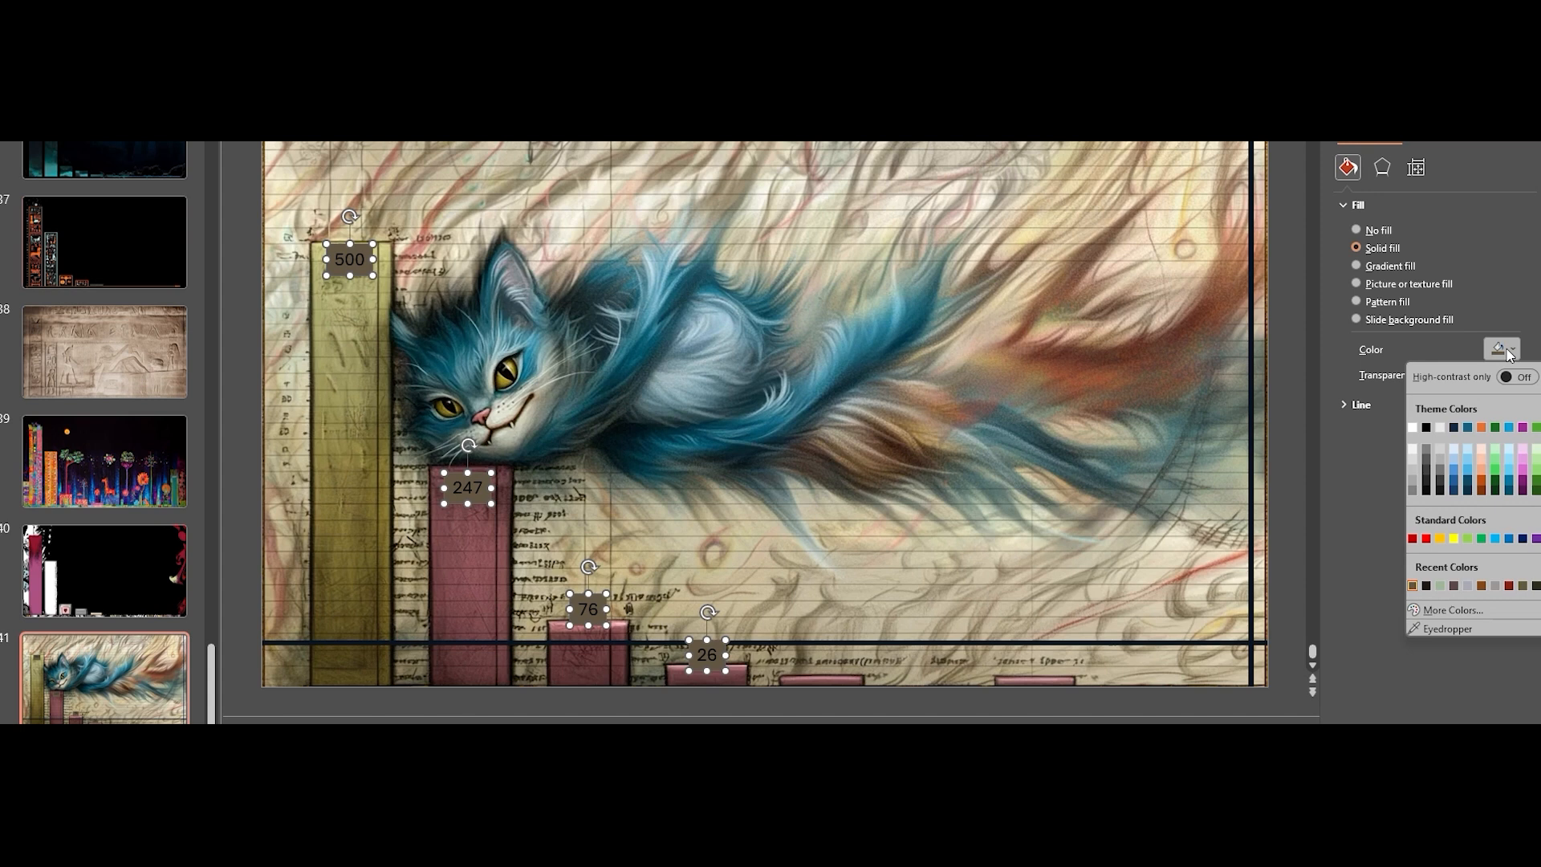
left_click(1412, 434)
left_click_drag(1426, 374, 1438, 374)
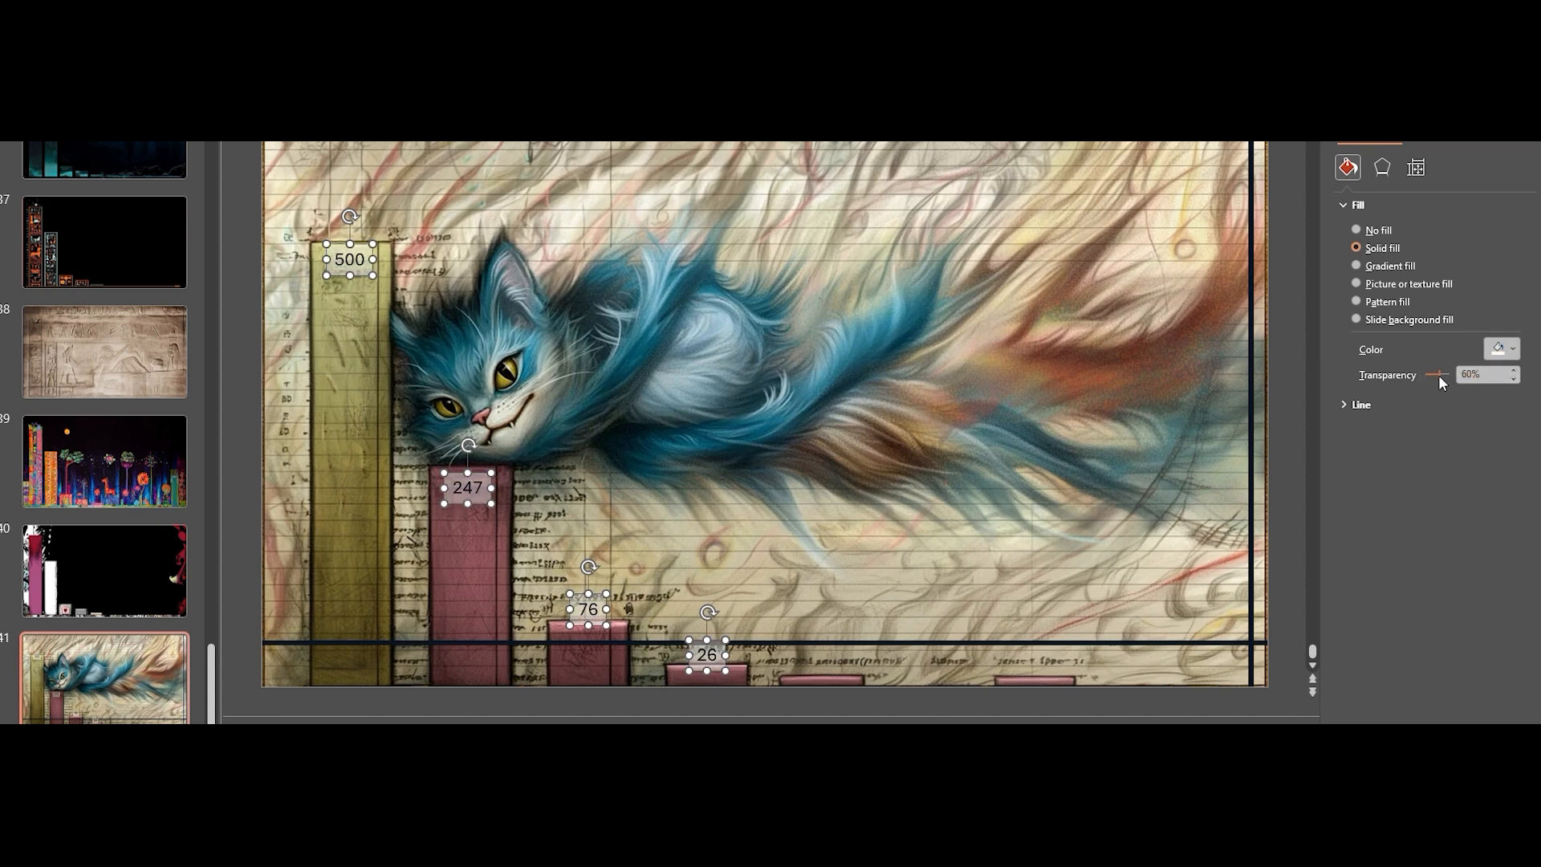
scroll(1308, 382, "up", 1)
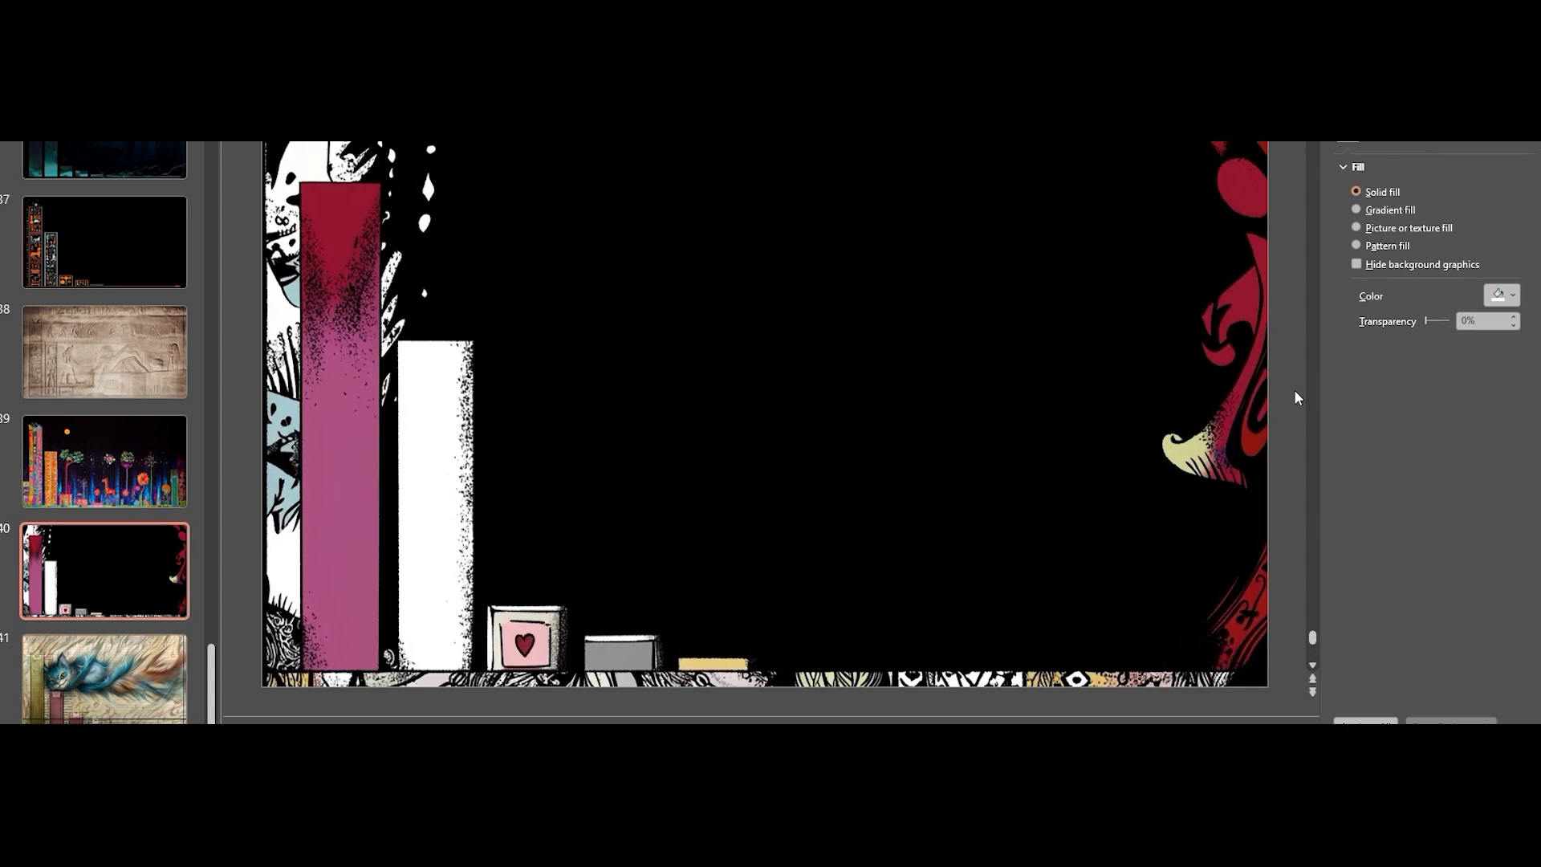
left_click(124, 714)
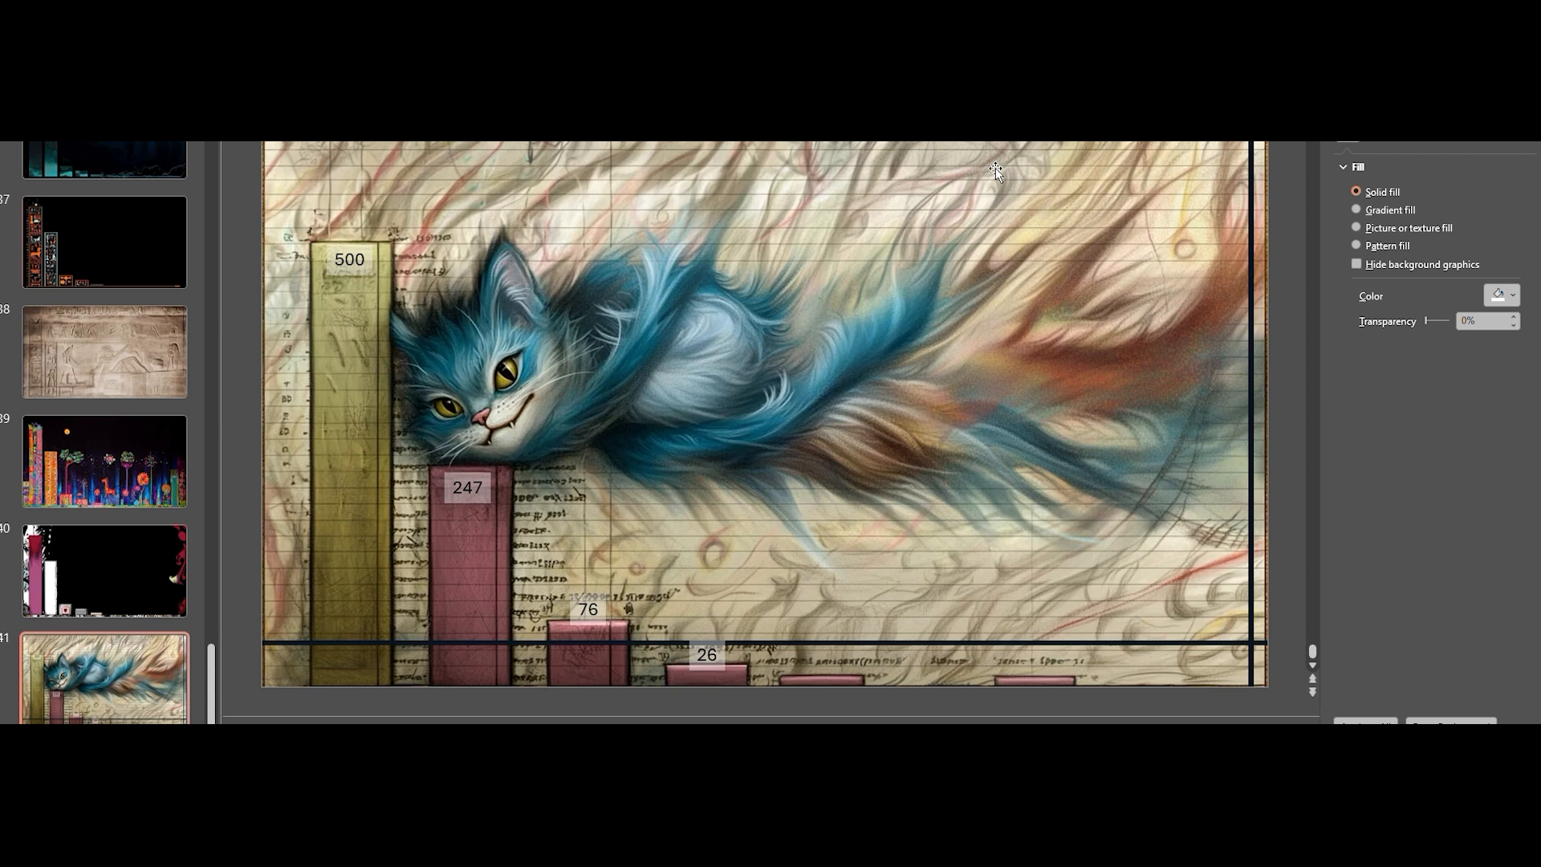
Try placing the copied plain blue bar chart over the cat artwork, and delete it again.
right_click(772, 175)
left_click(901, 286)
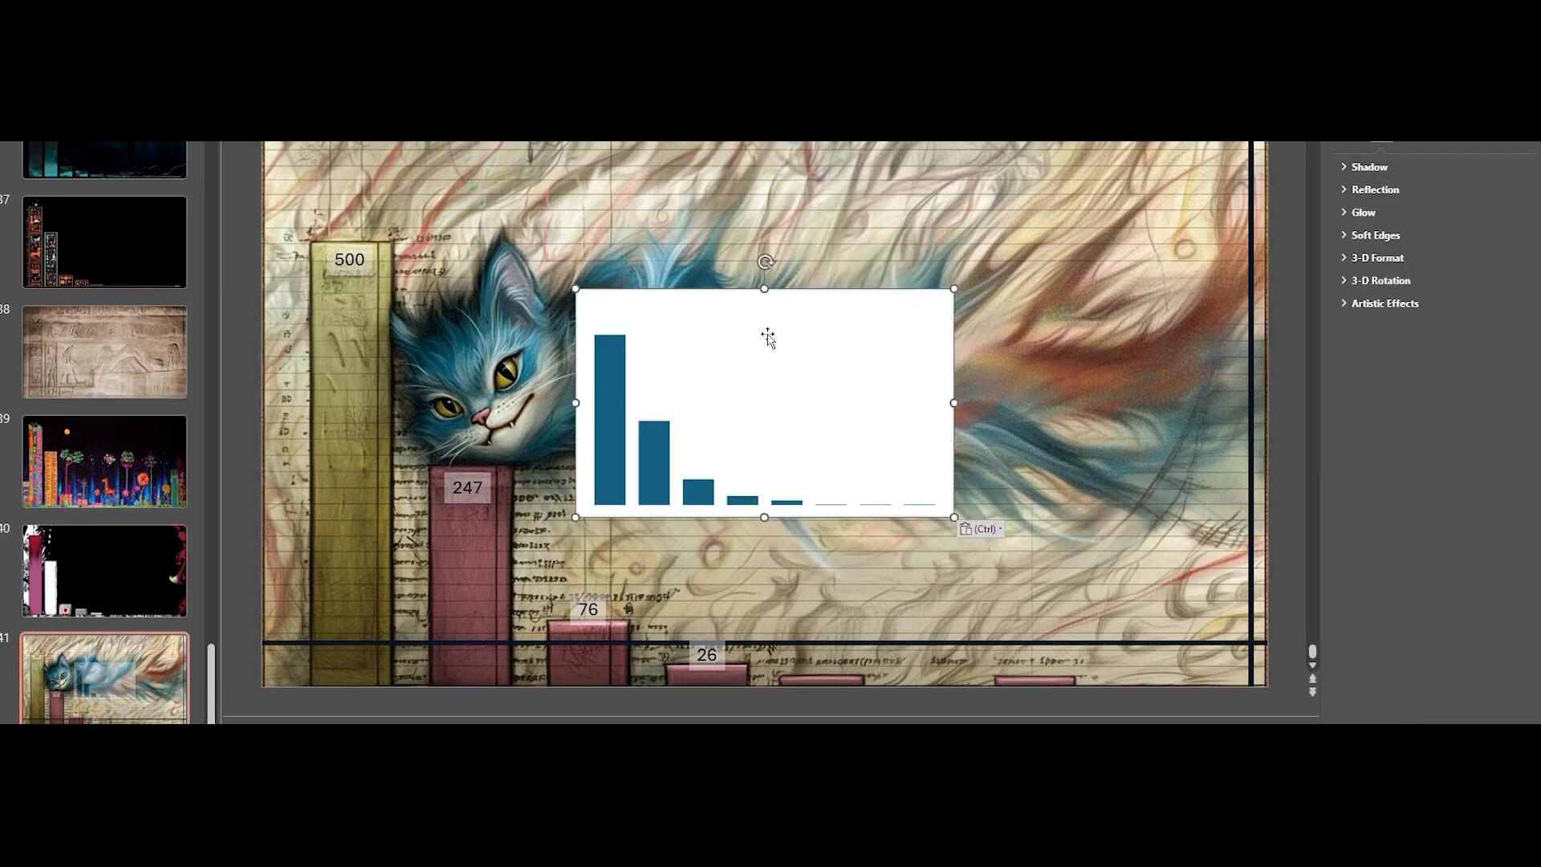
left_click_drag(736, 340, 790, 311)
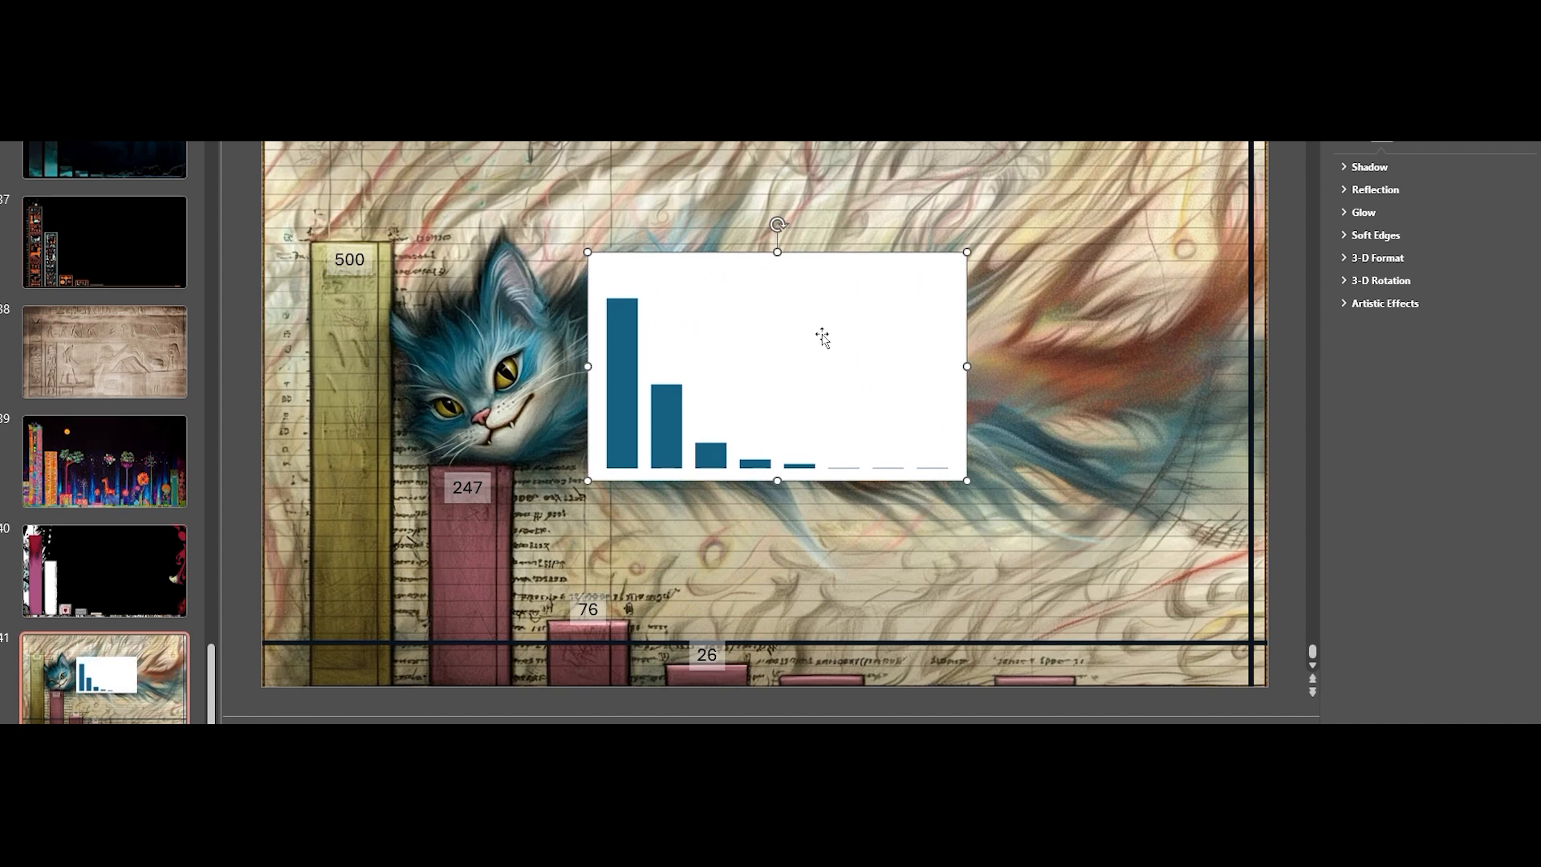
key("Delete")
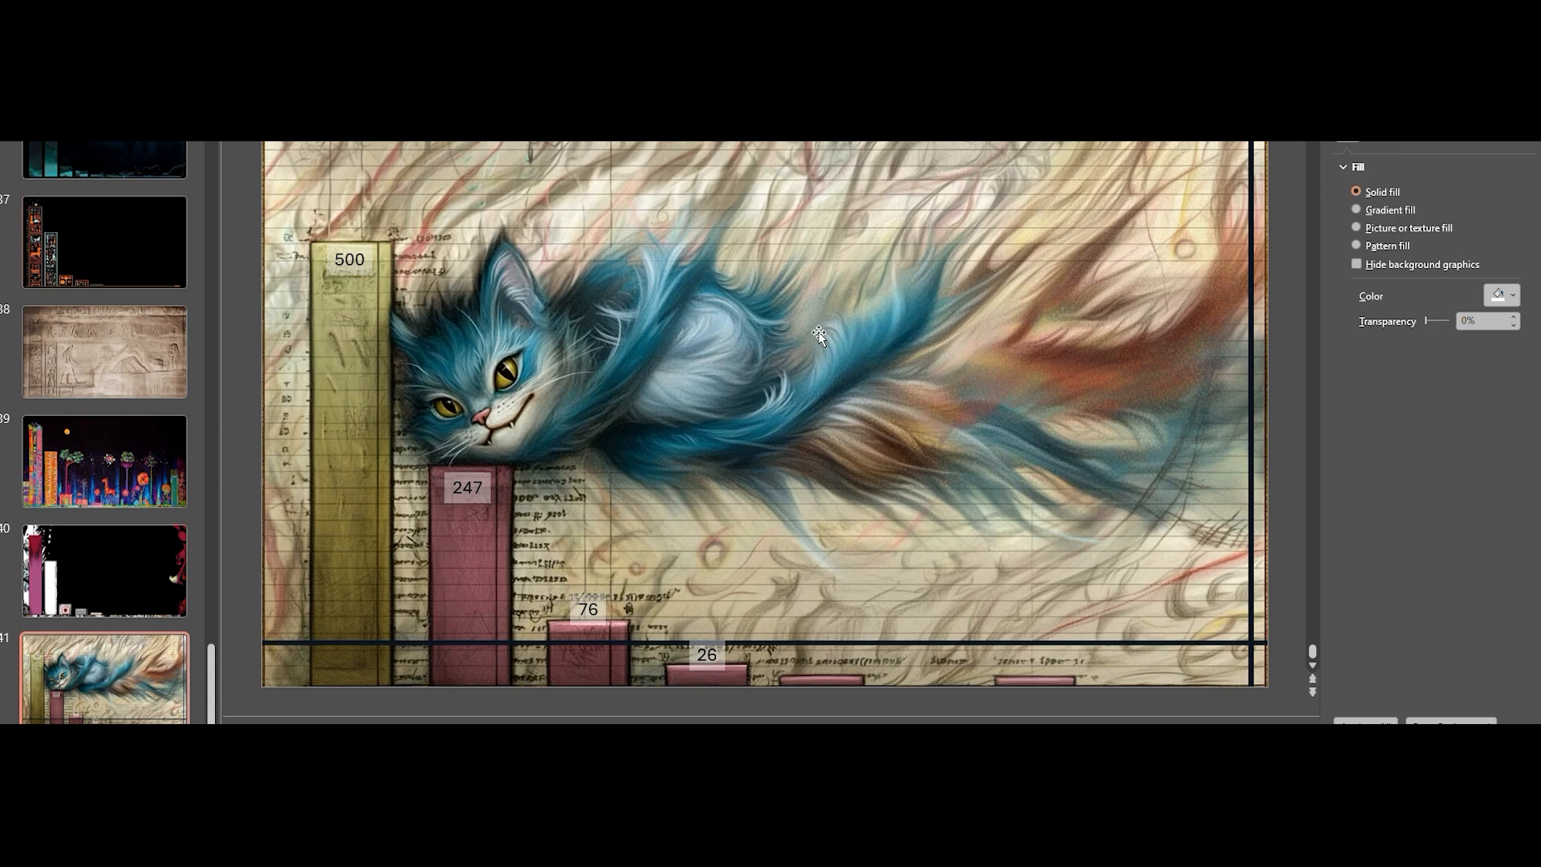